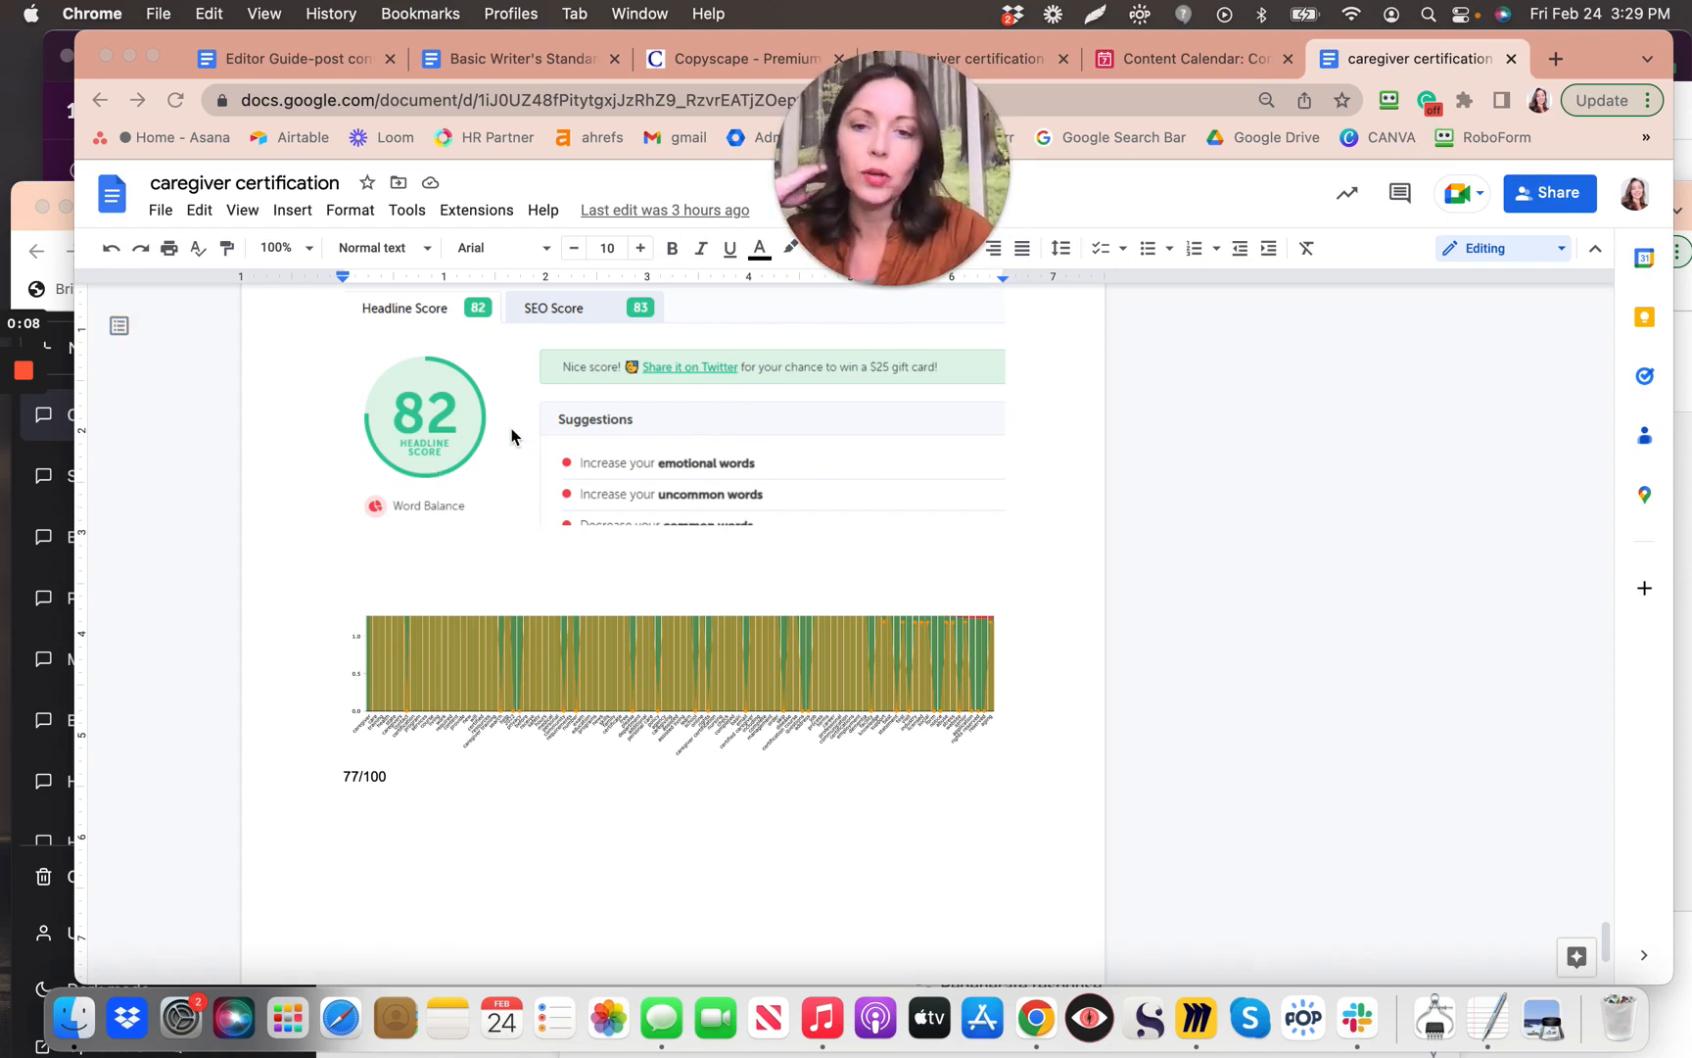
# Step: Scroll up to the headline screenshot and drag the Chrome window down to expose Slack and ChatGPT
pyautogui.scroll(3, 504, 426)
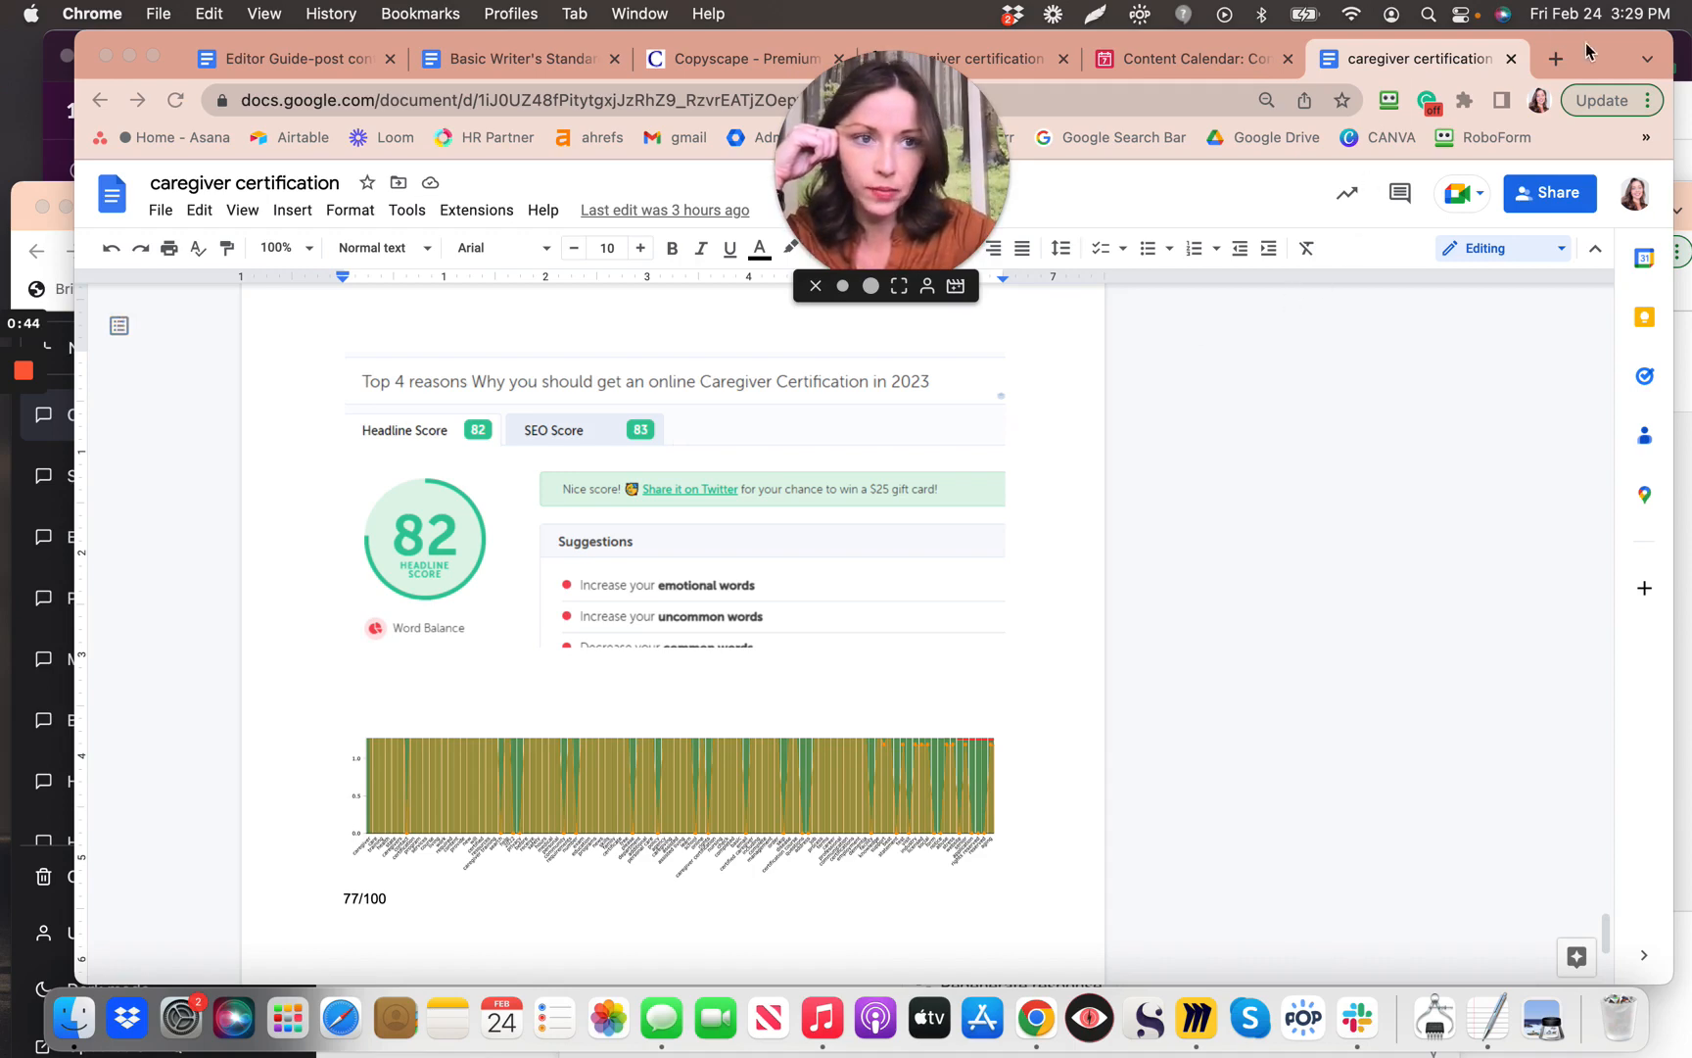
pyautogui.moveTo(1587, 49); pyautogui.dragTo(1571, 375)
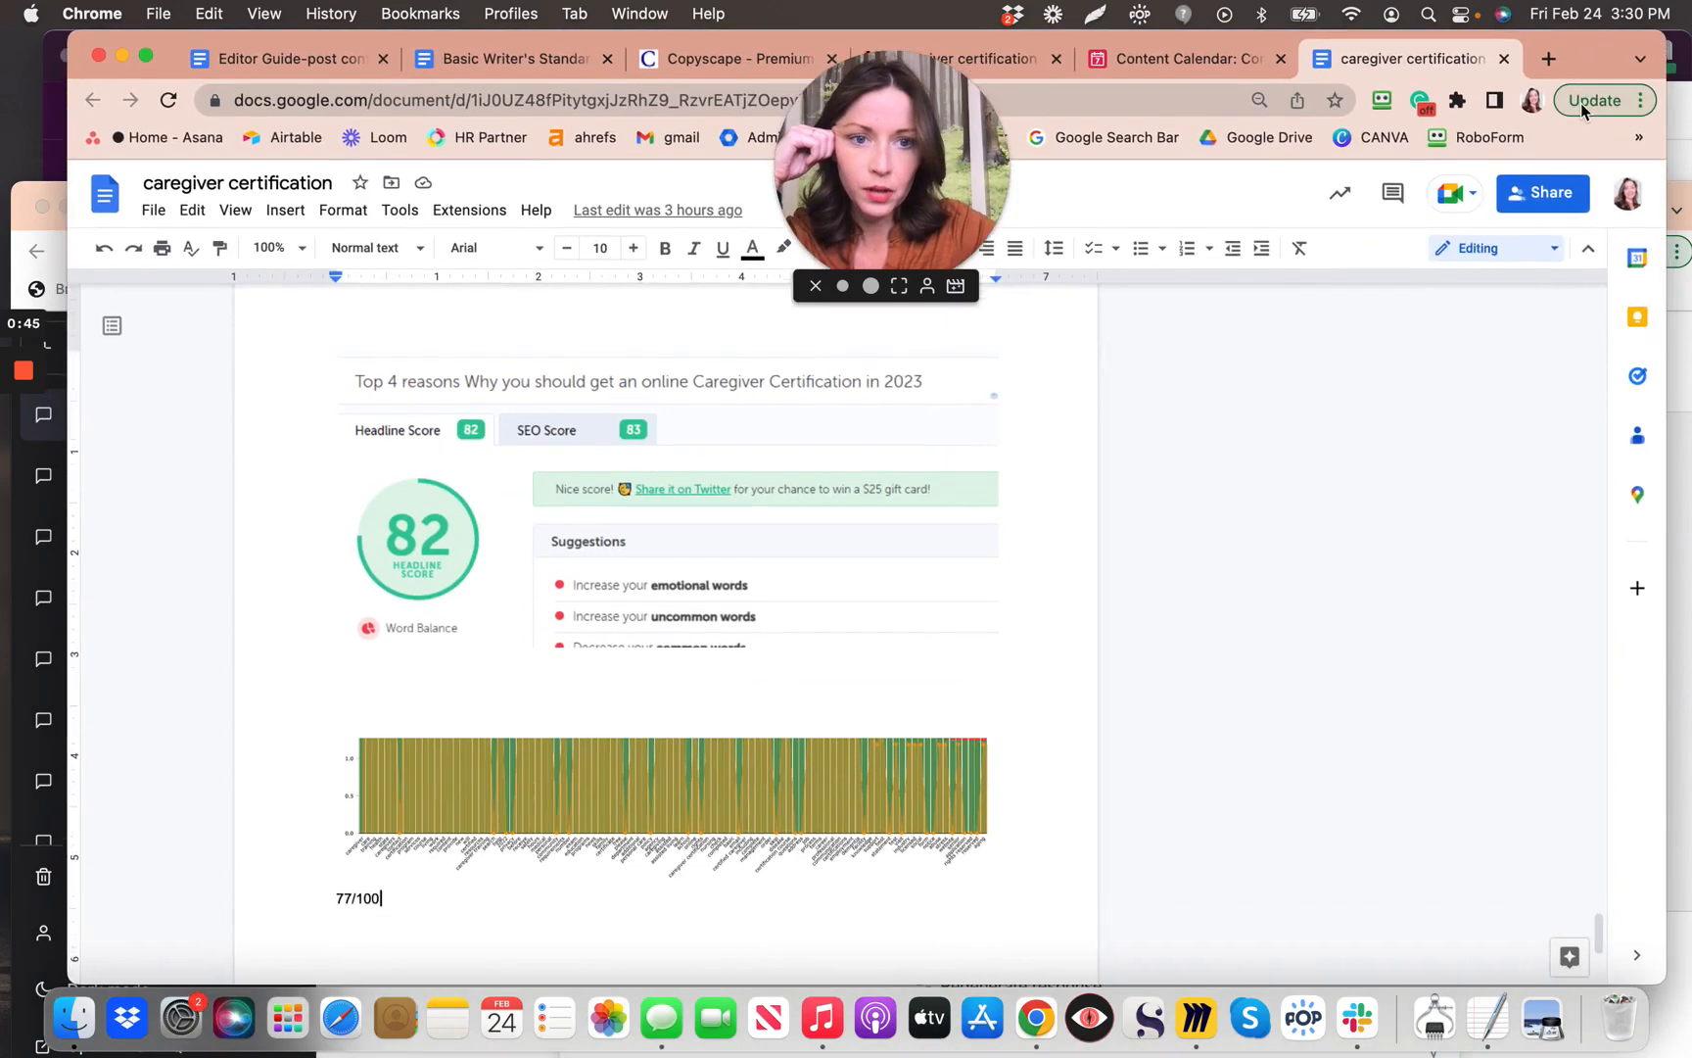
# Step: Open the Headline Studio by CoSchedule bookmark from the bookmarks overflow list
pyautogui.click(1626, 137)
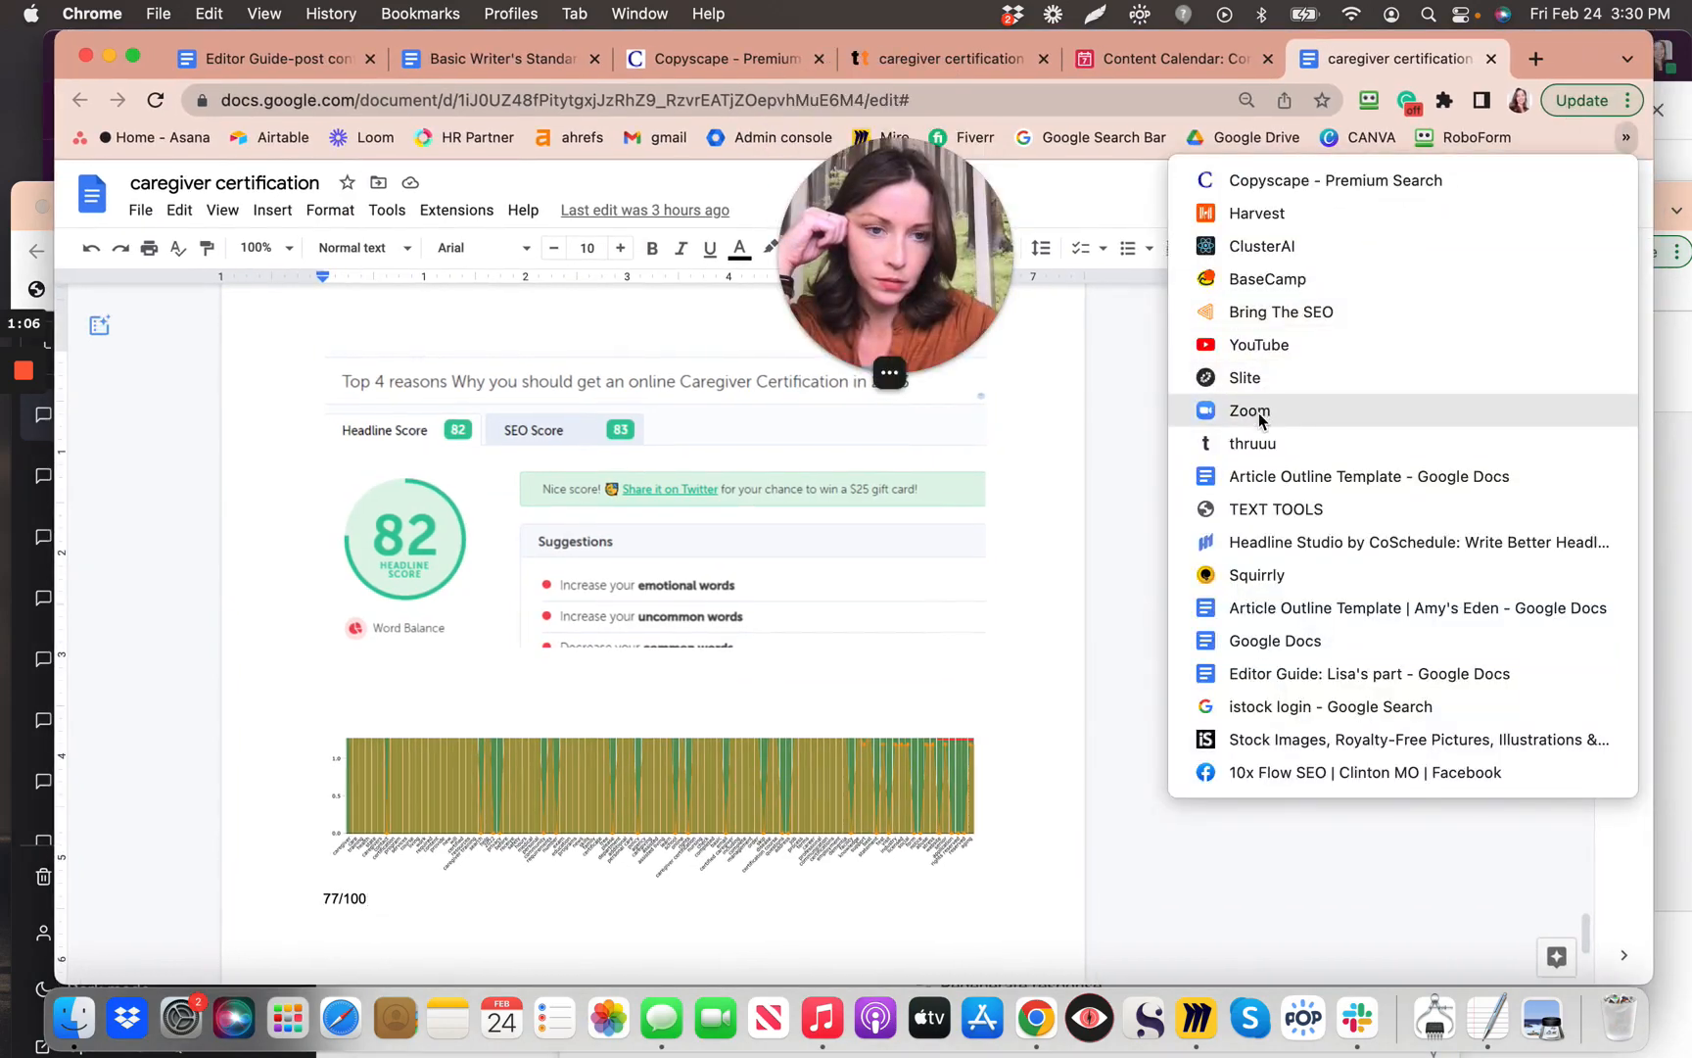
pyautogui.click(1249, 543)
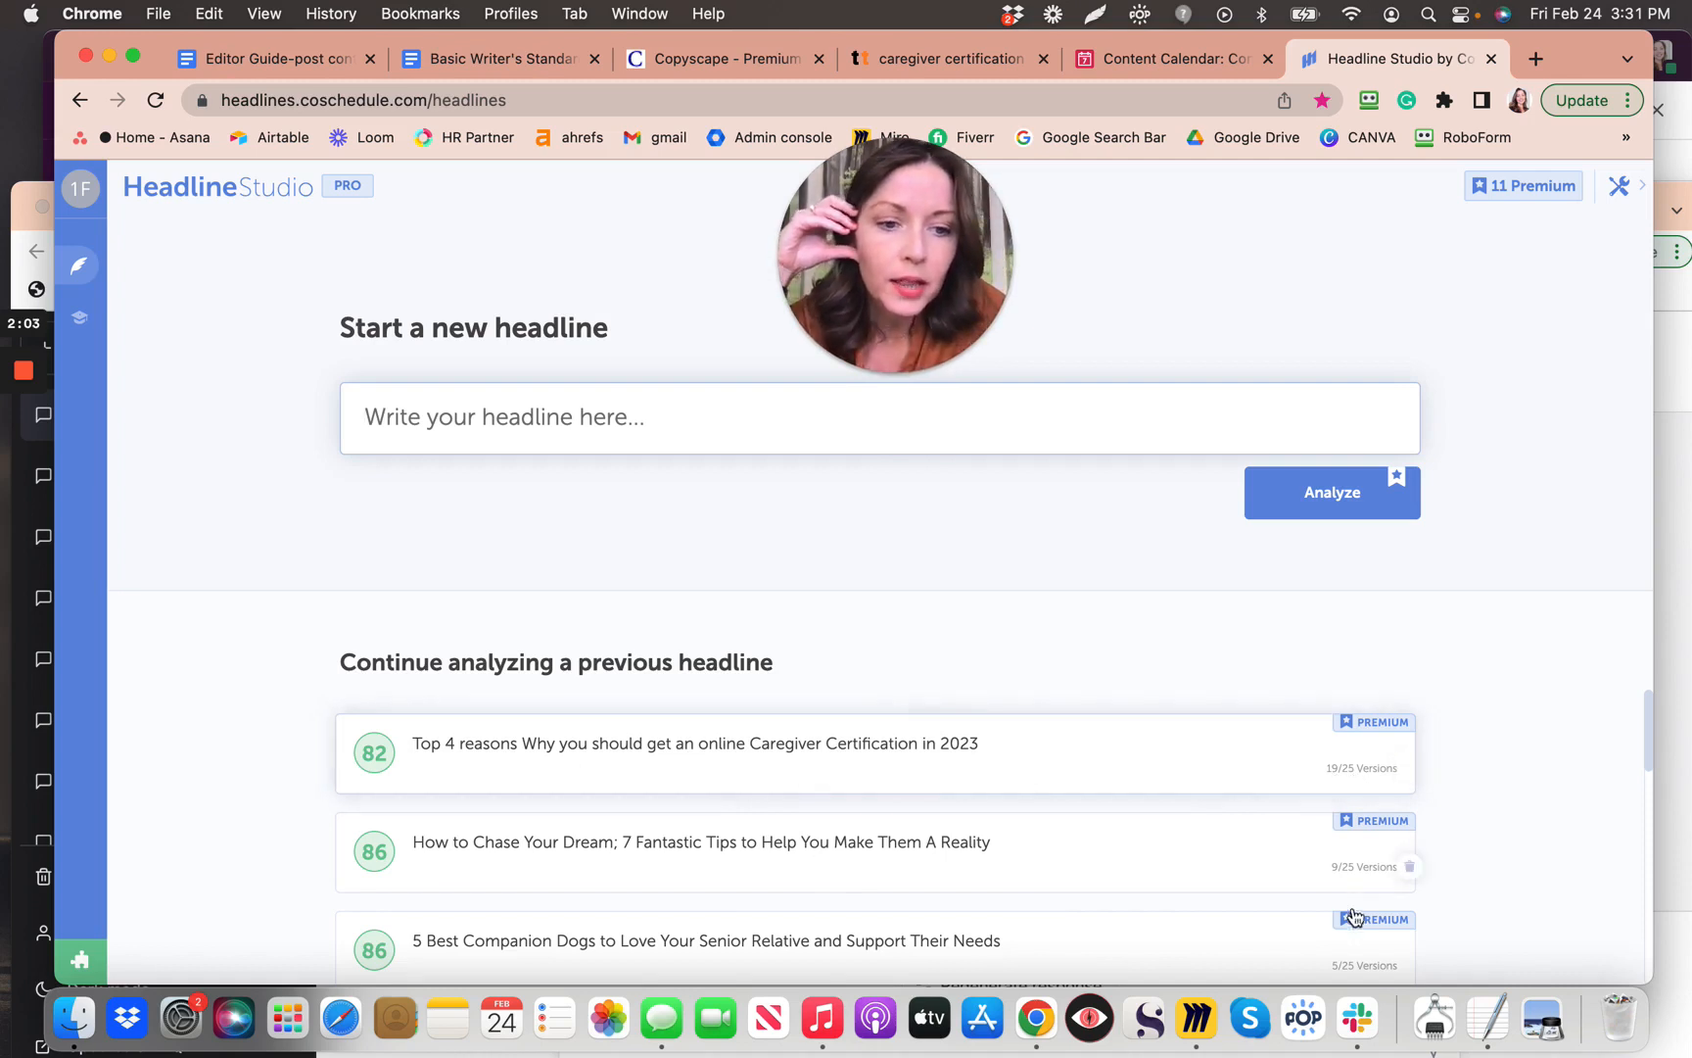
# Step: Find and open the 'Top 4 reasons…' caregiver certification headline analysis, scored 82, among previous headlines
pyautogui.scroll(-5, 1357, 882)
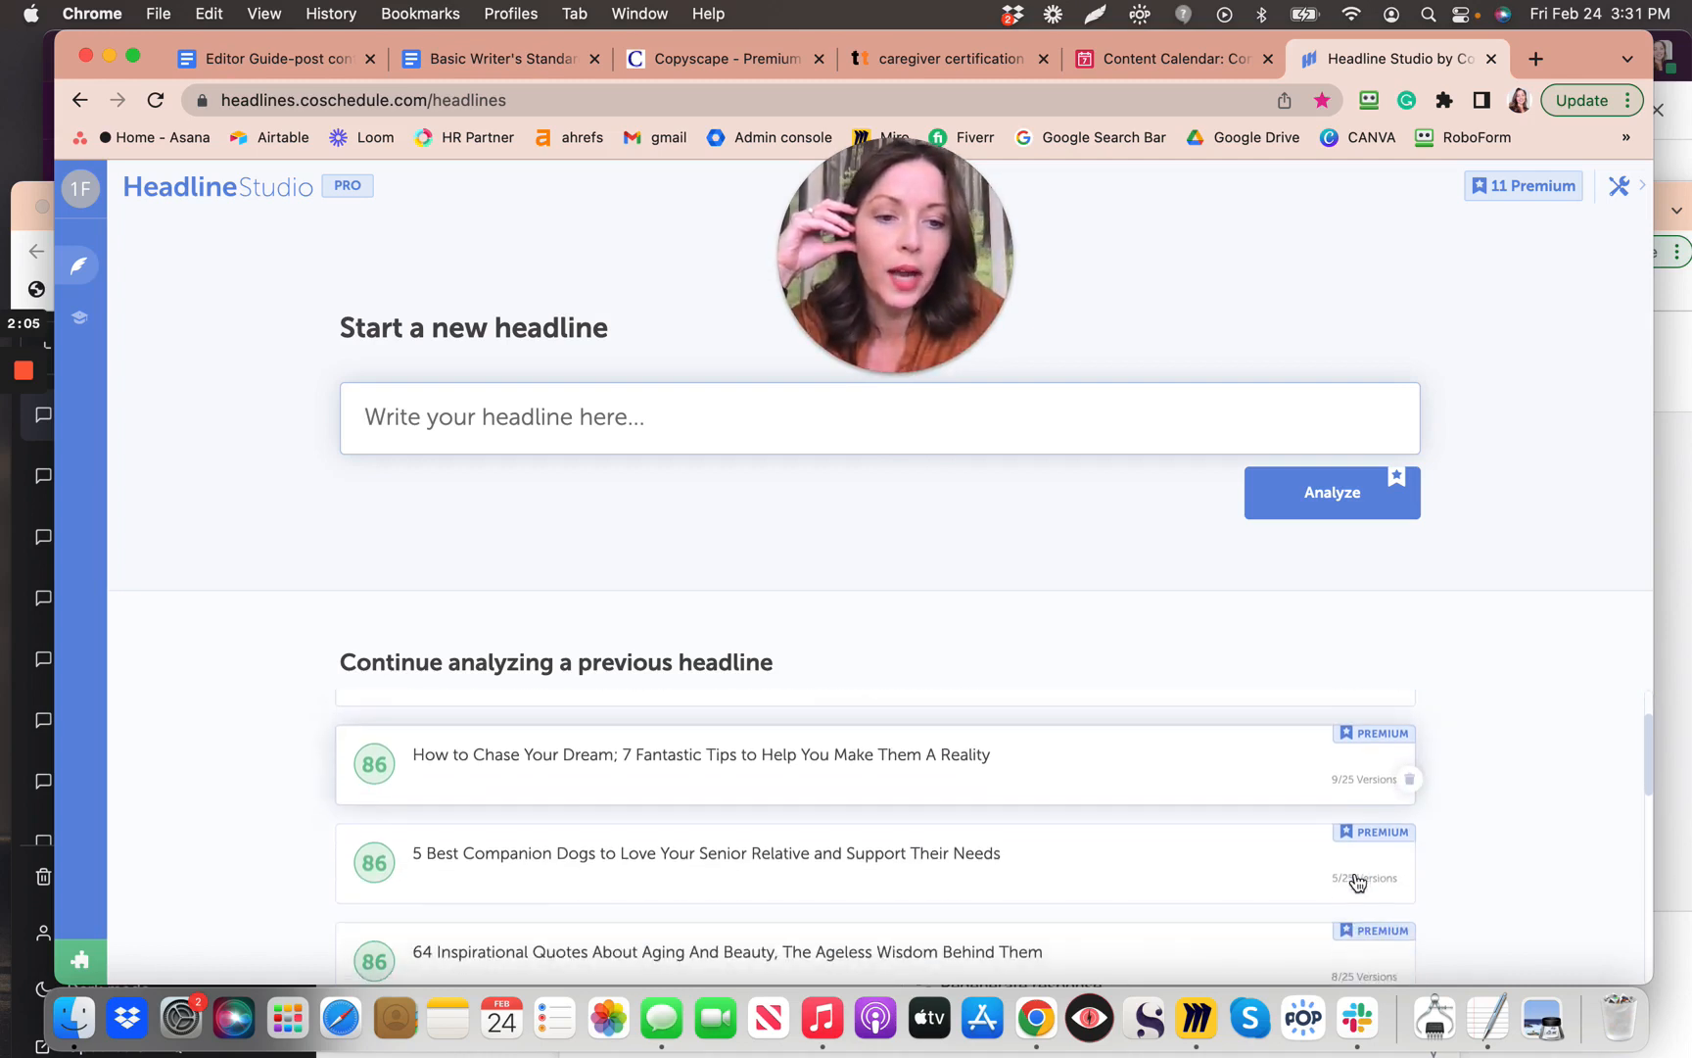
pyautogui.scroll(-5, 1377, 894)
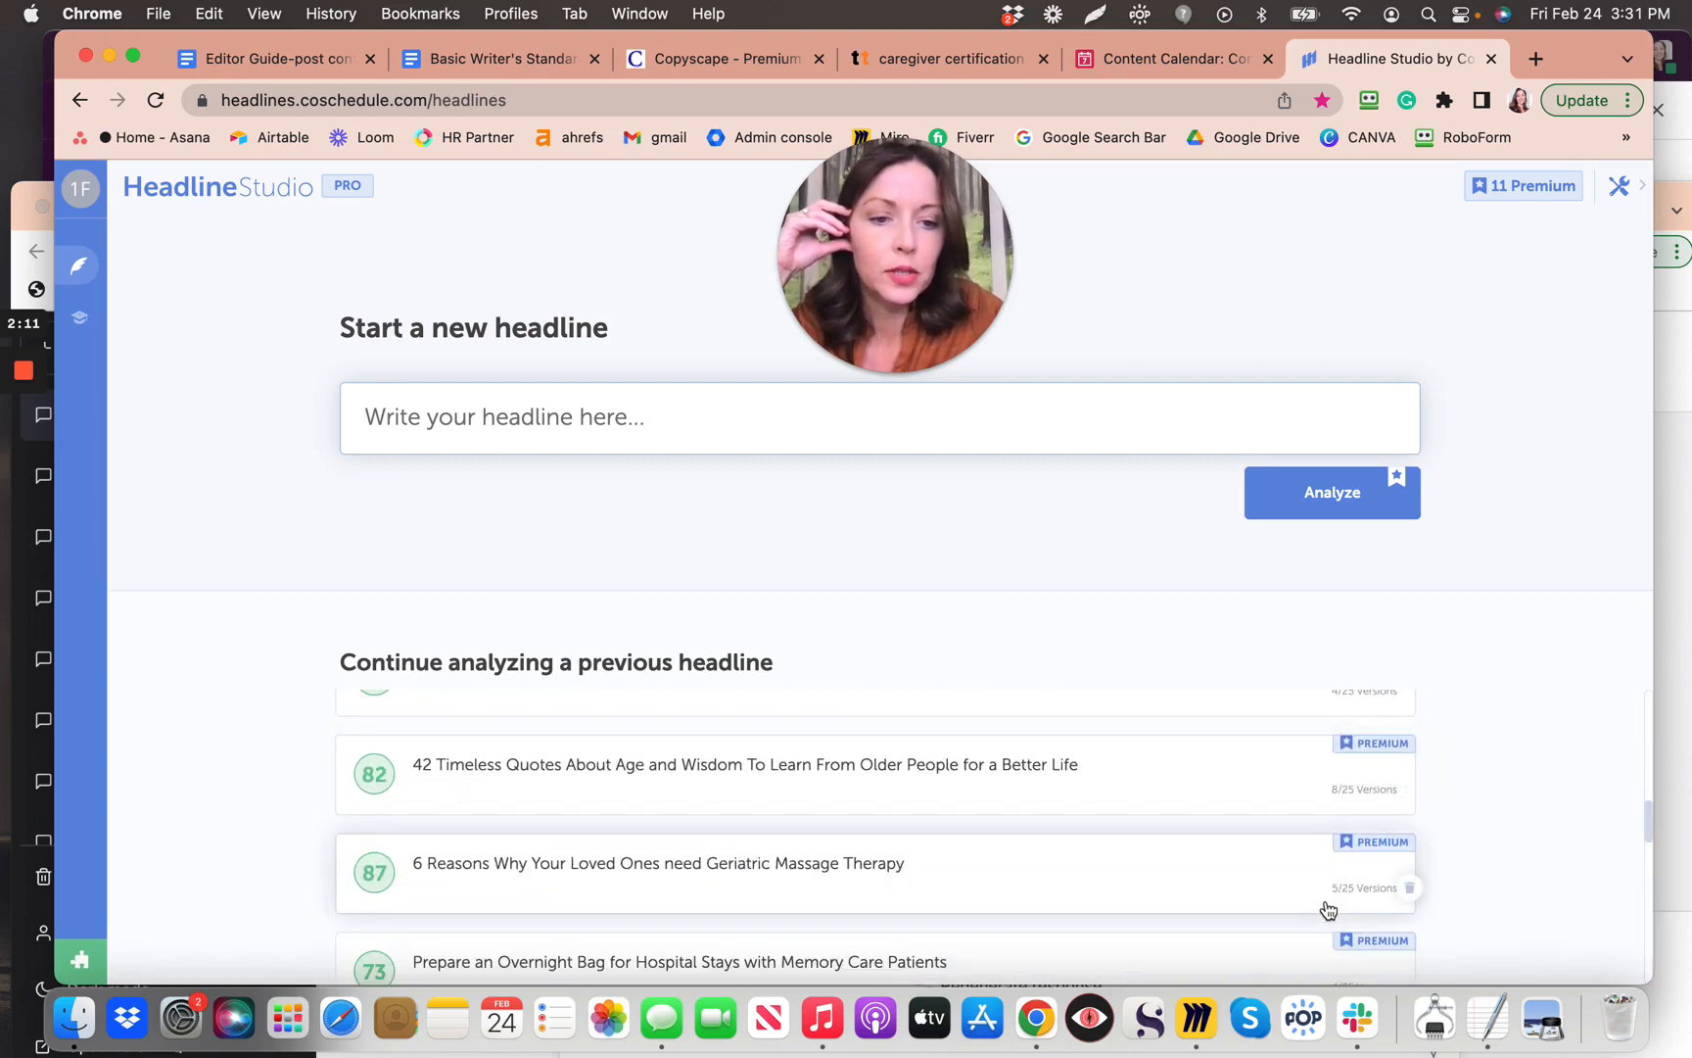
pyautogui.scroll(-3, 1352, 881)
pyautogui.scroll(-2, 1371, 881)
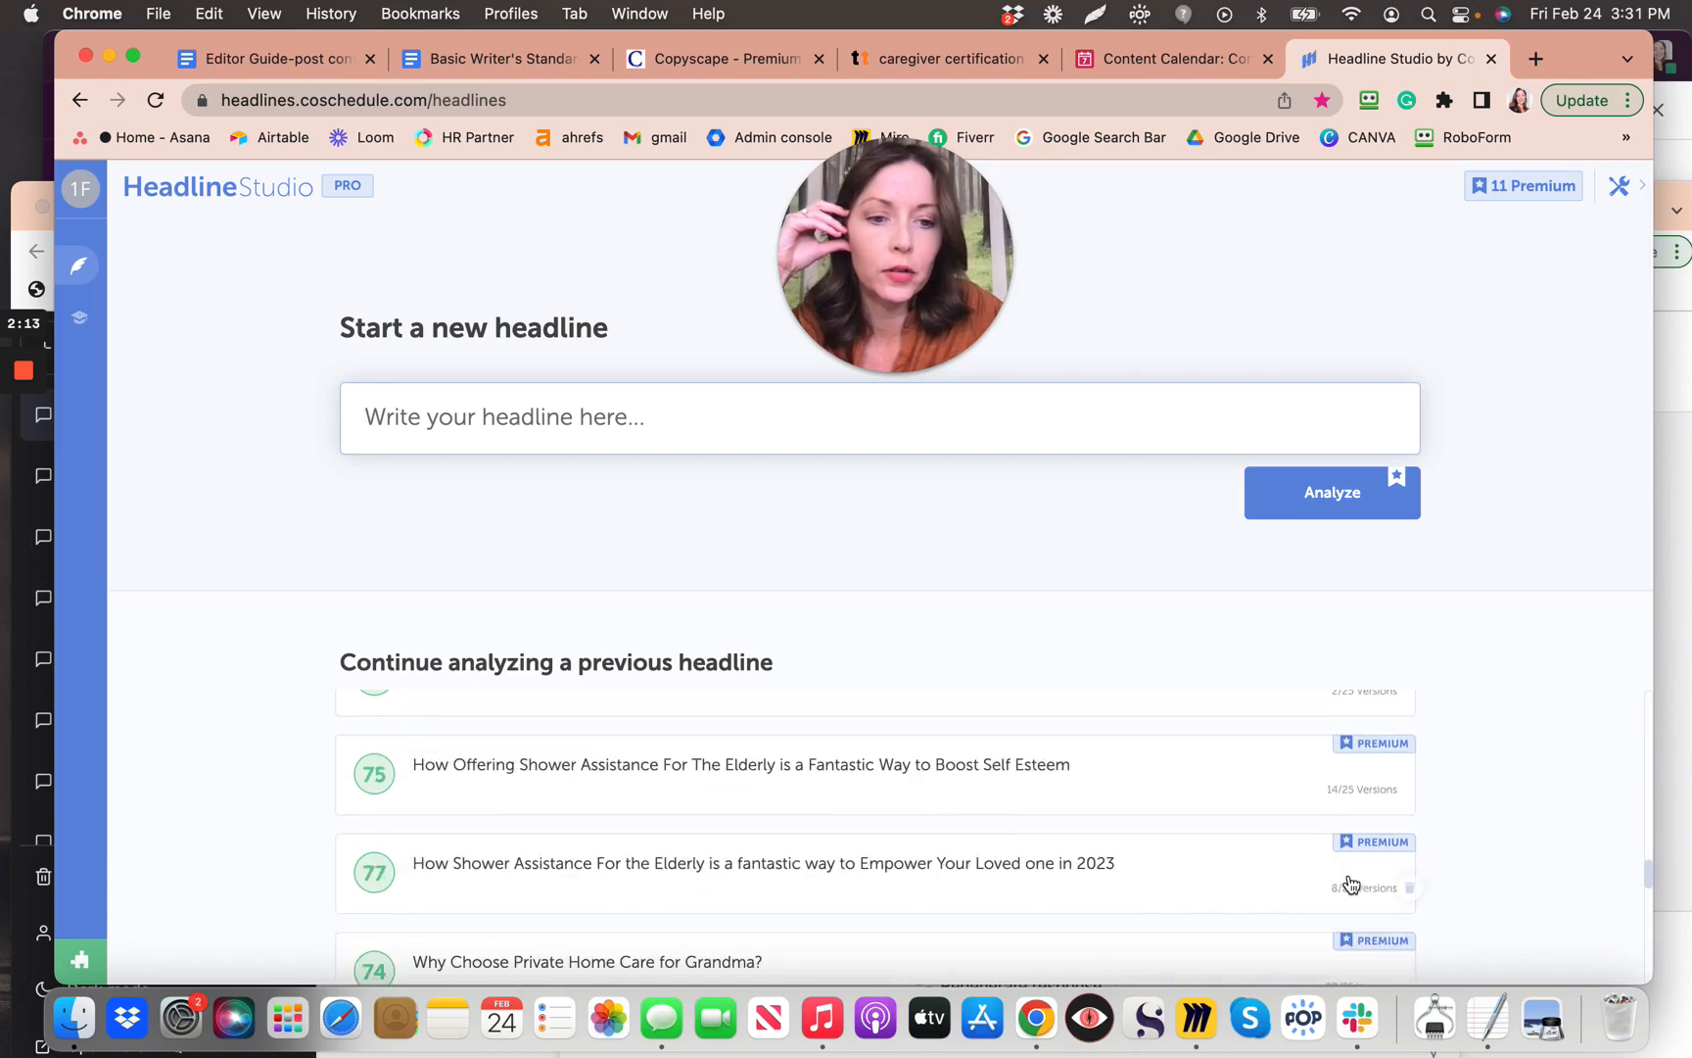
pyautogui.scroll(5, 1386, 842)
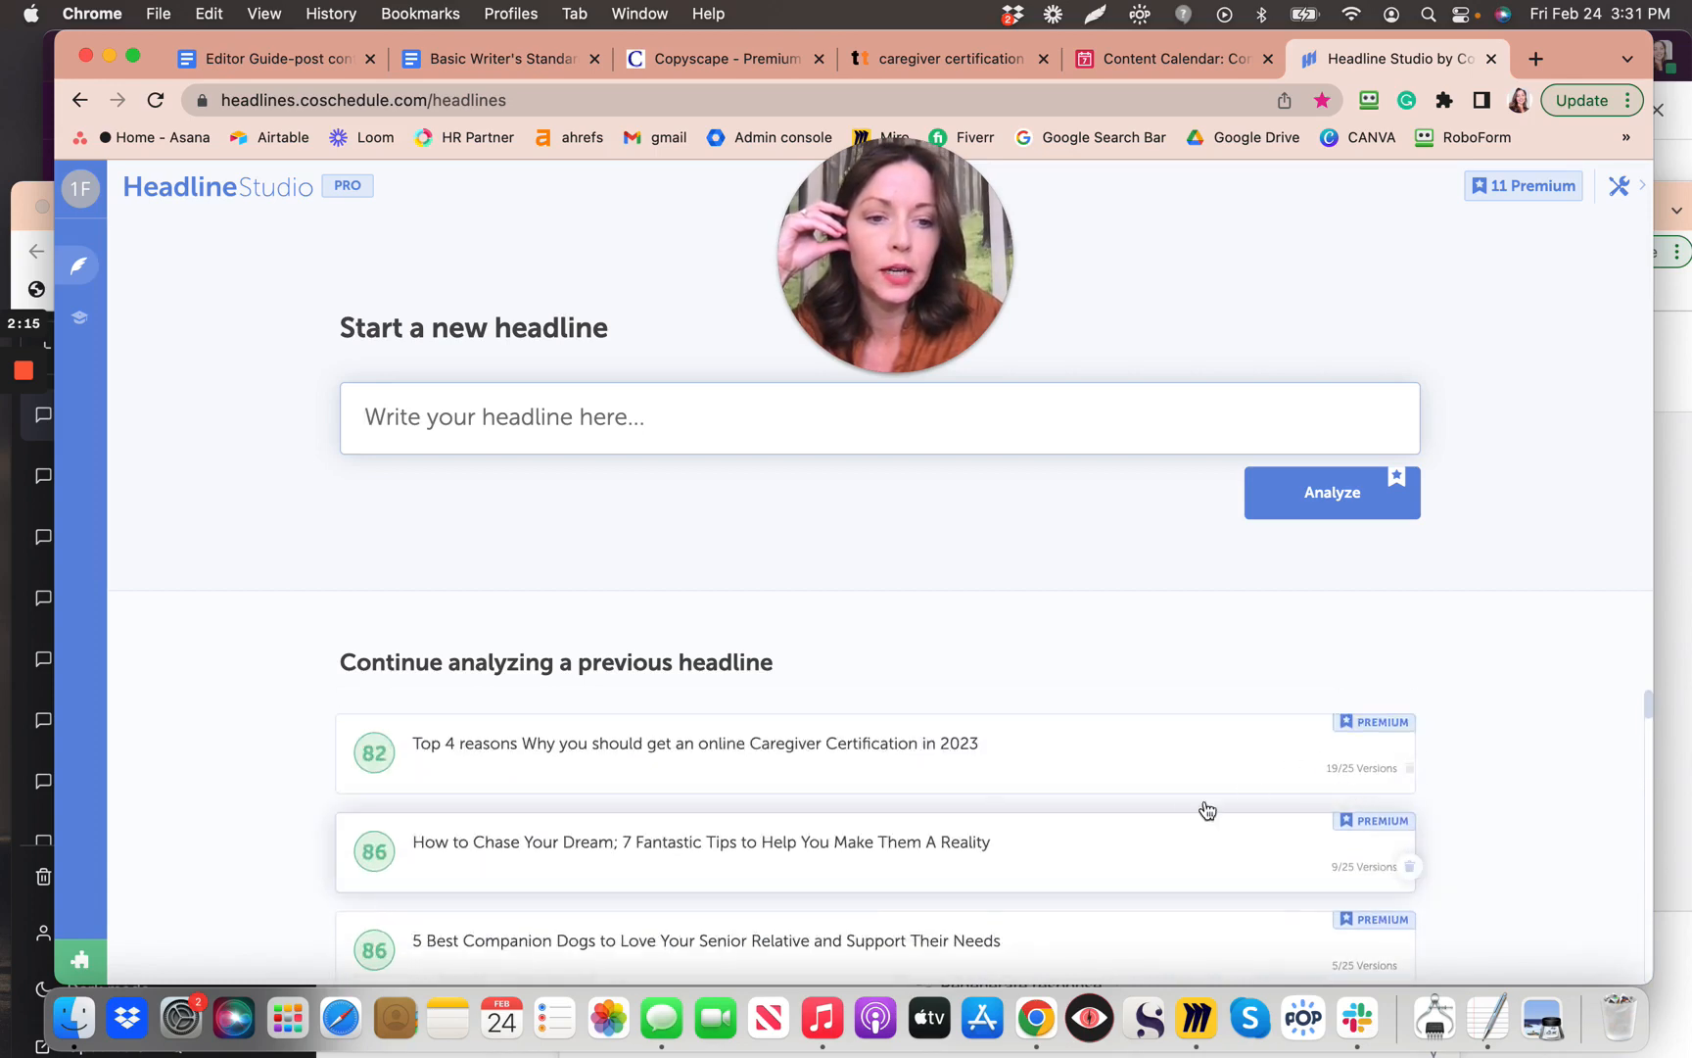
pyautogui.click(1067, 779)
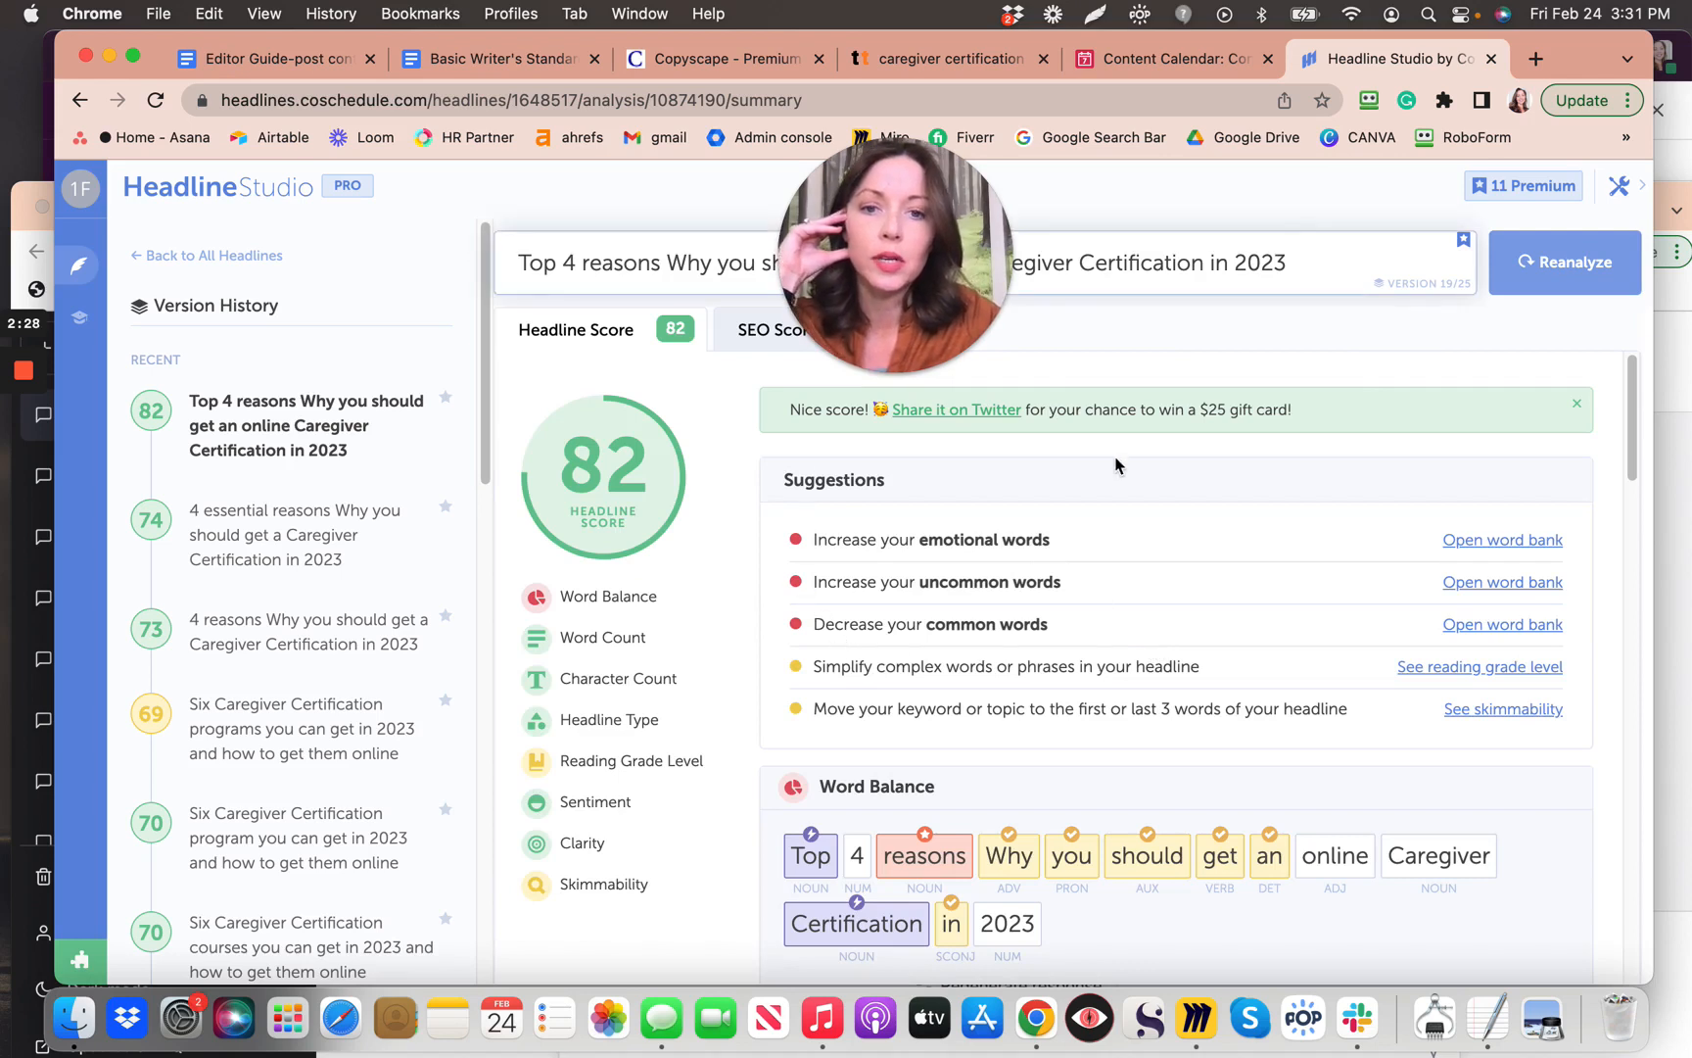
# Step: Select the entire 'Top 4 reasons' headline text in the Headline Studio headline box
pyautogui.scroll(-1, 1129, 449)
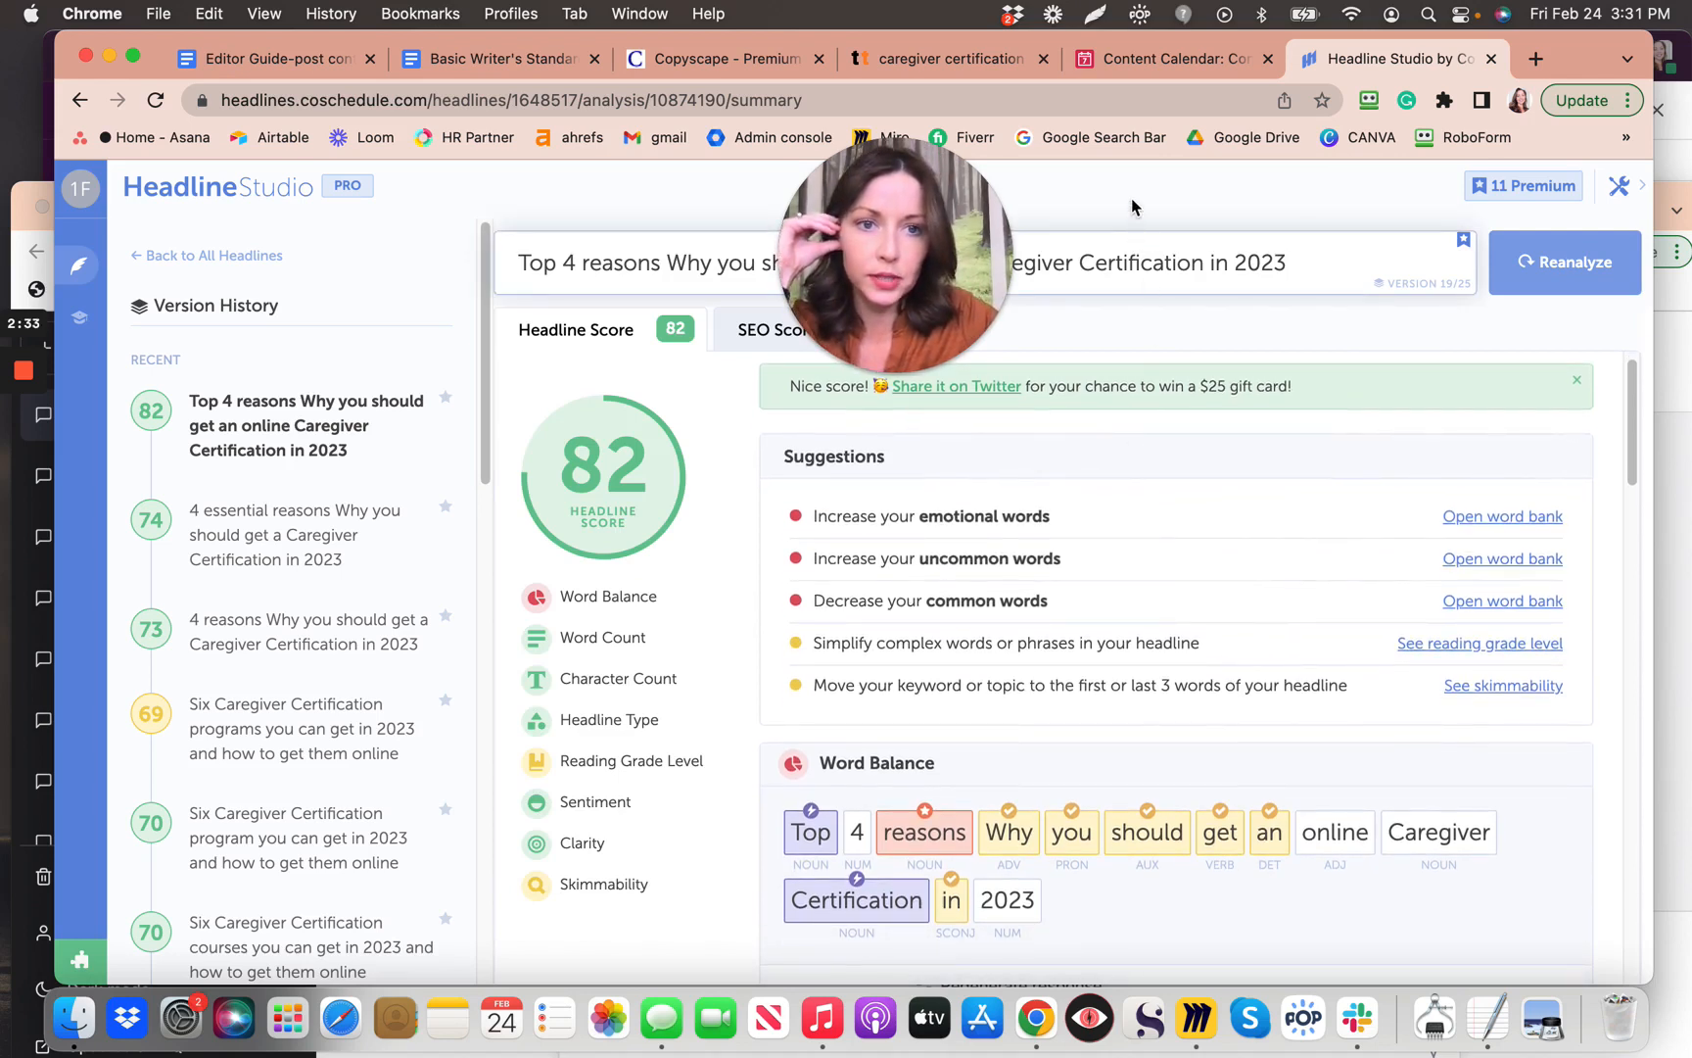
pyautogui.moveTo(862, 237); pyautogui.dragTo(290, 188)
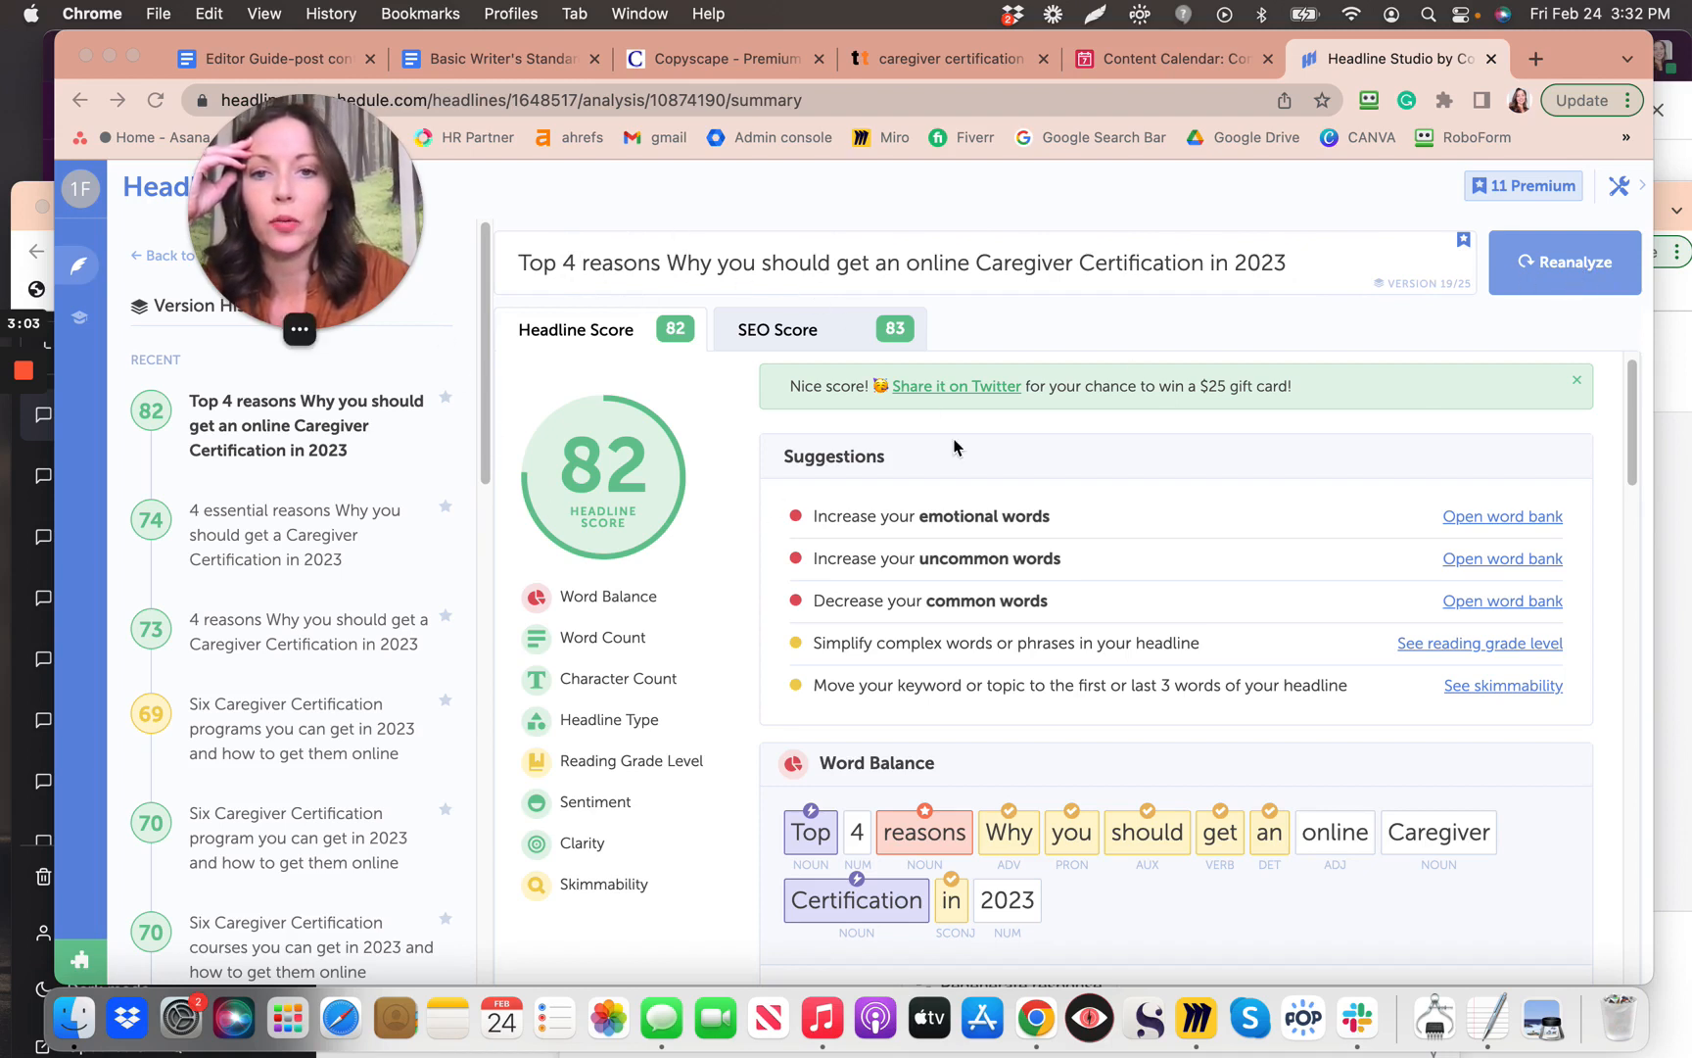
pyautogui.click(1309, 270)
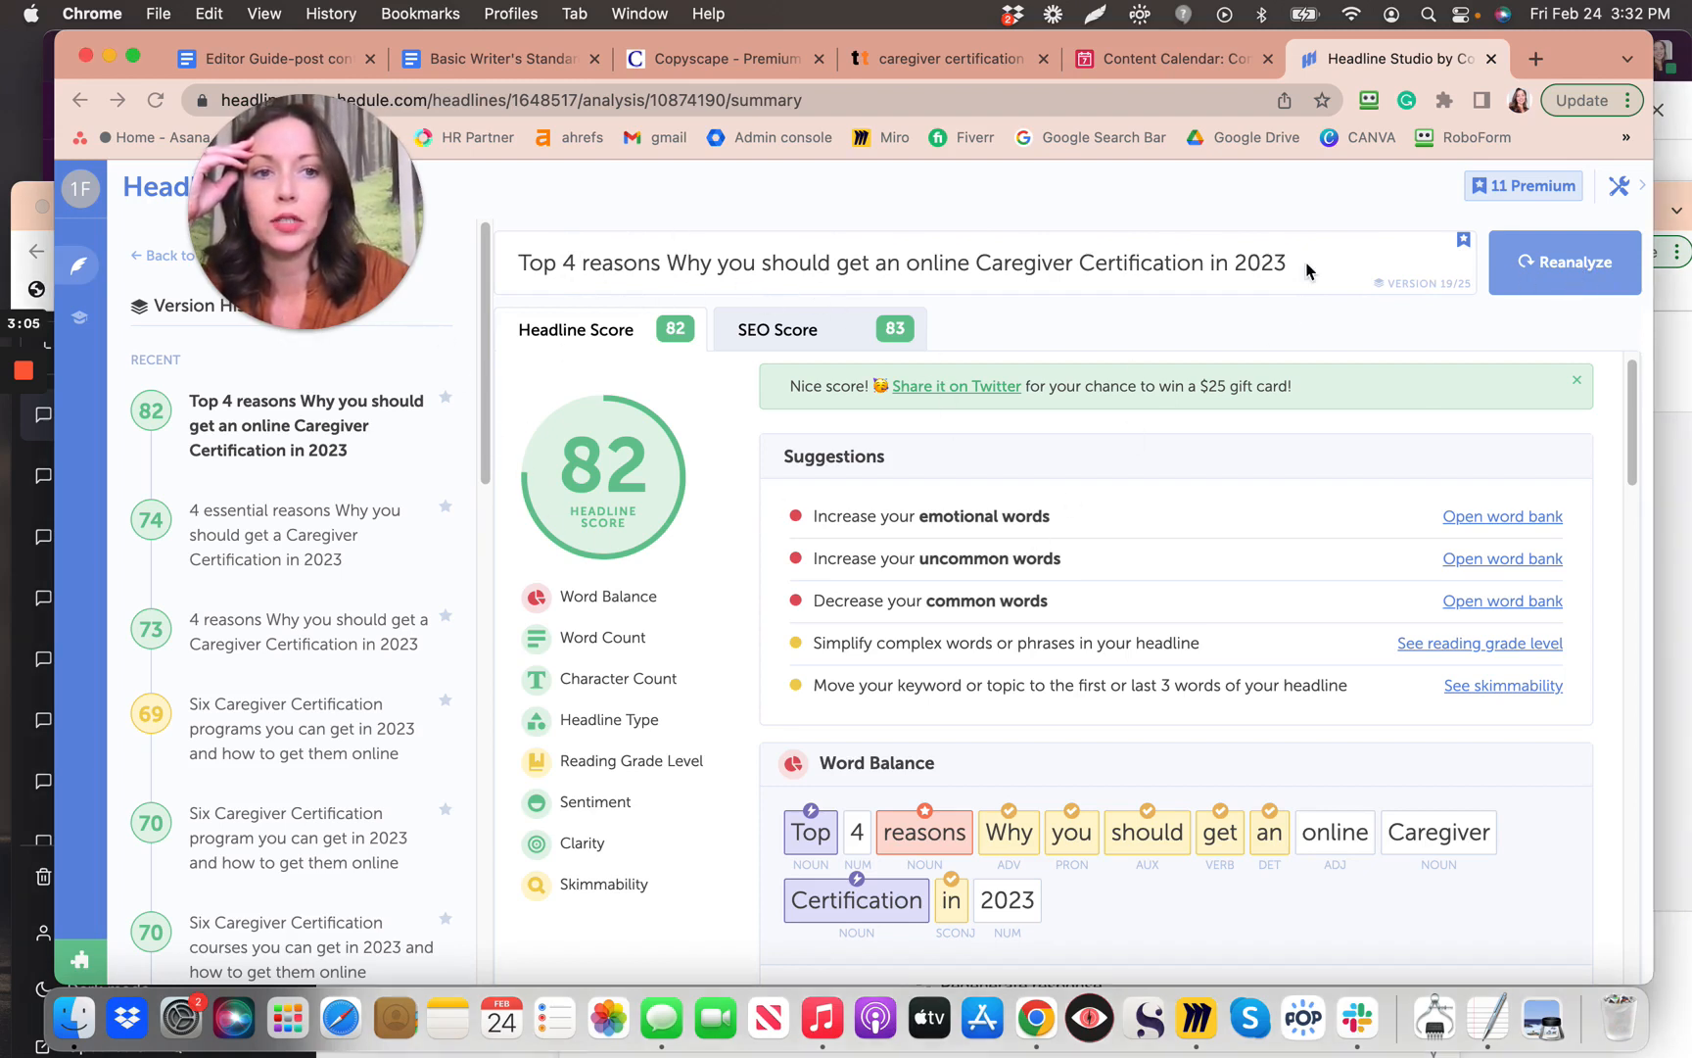
pyautogui.click(1291, 270)
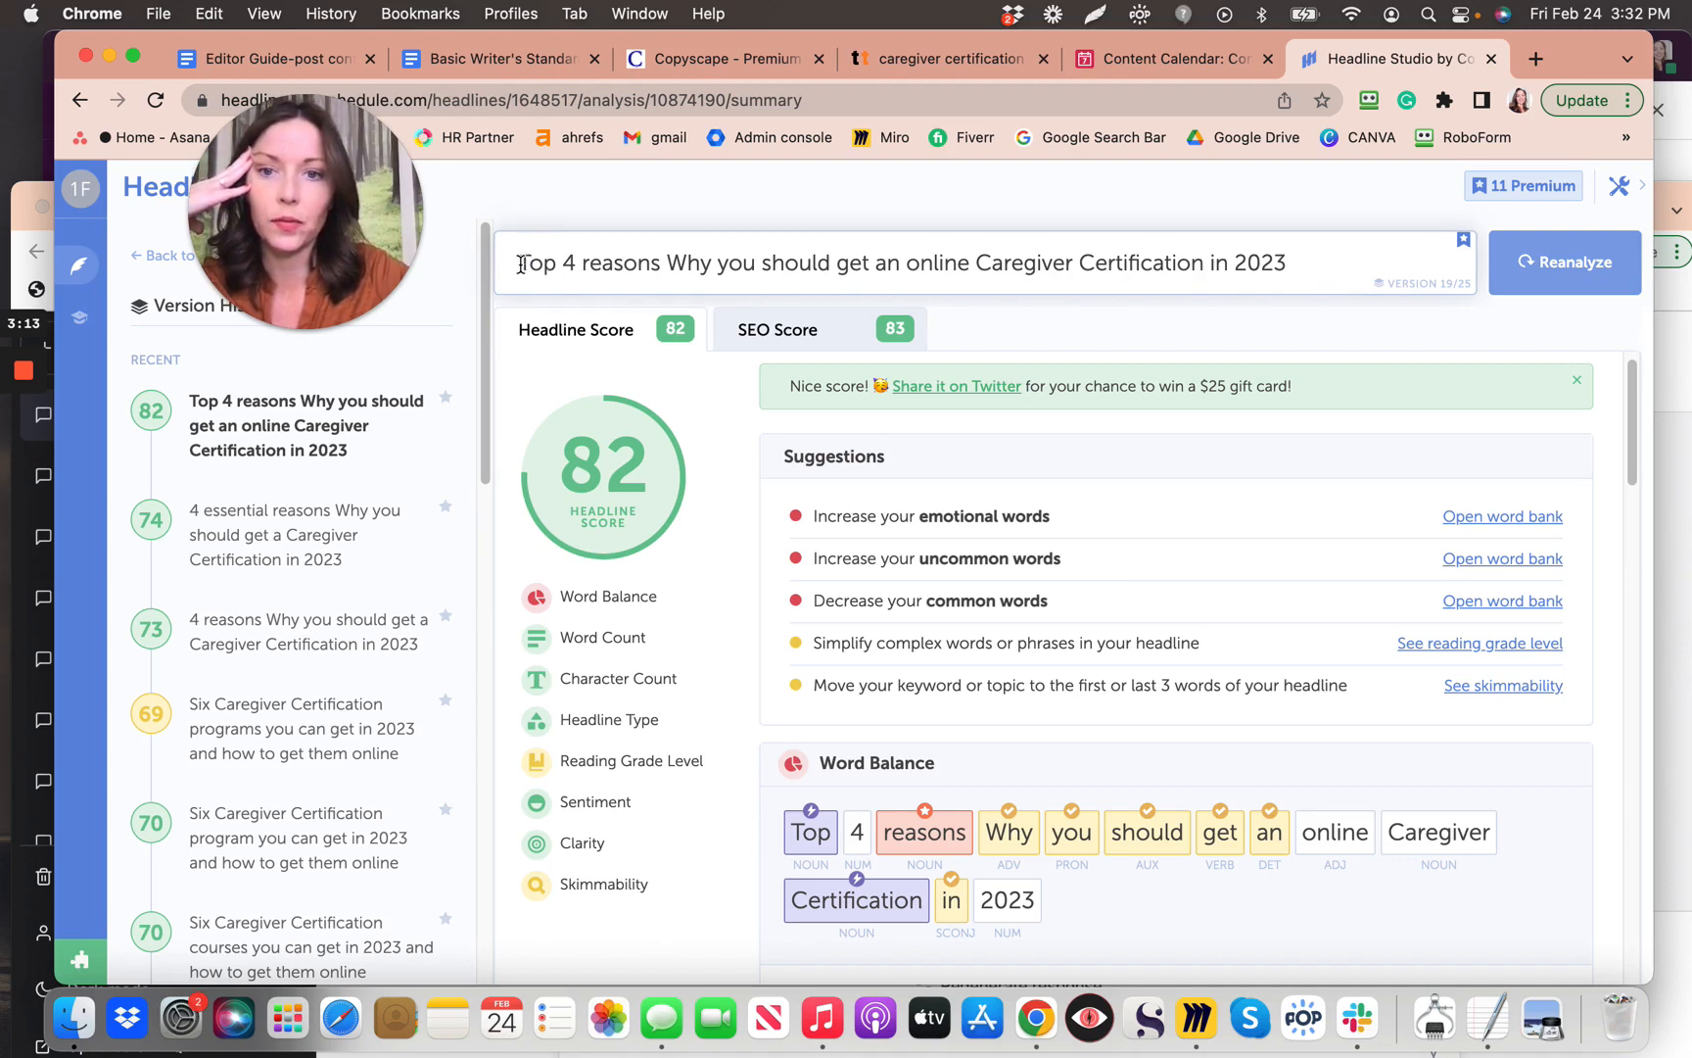
pyautogui.moveTo(521, 264); pyautogui.dragTo(1289, 261)
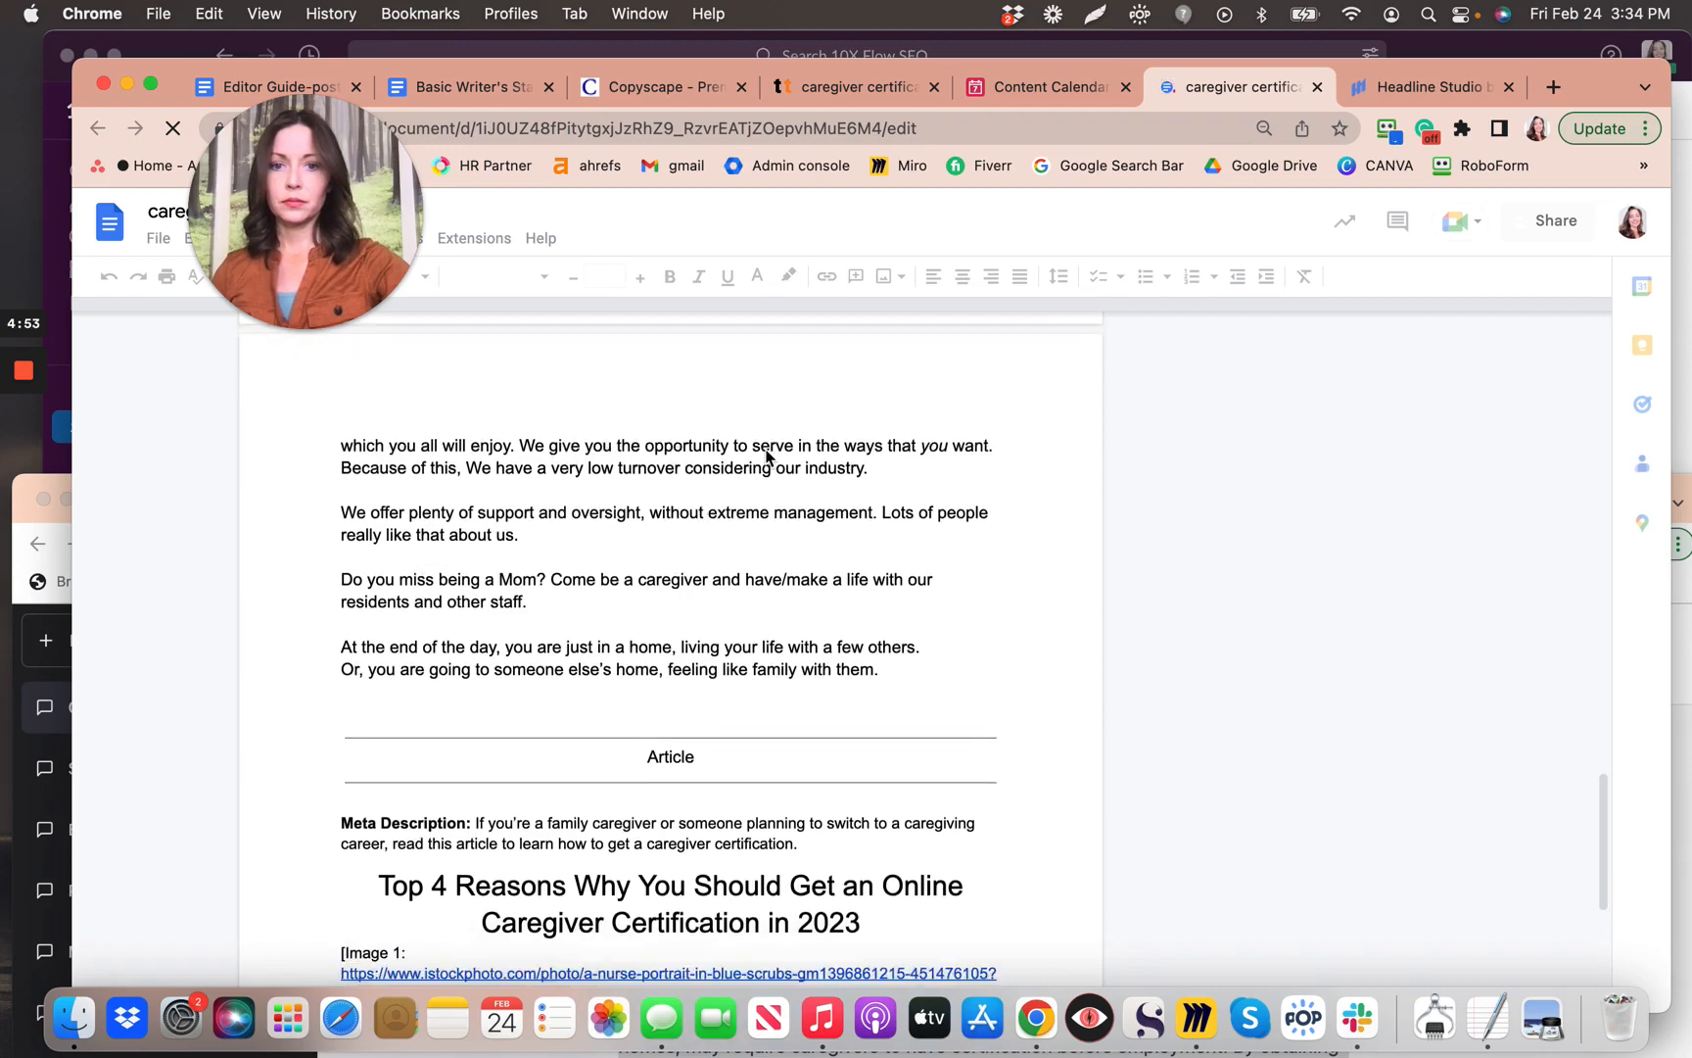
# Step: In the Article section, select the H1 title 'Top 4 Reasons Why You Should Get an Online Caregiver Certification in 2023'
pyautogui.scroll(-3, 767, 455)
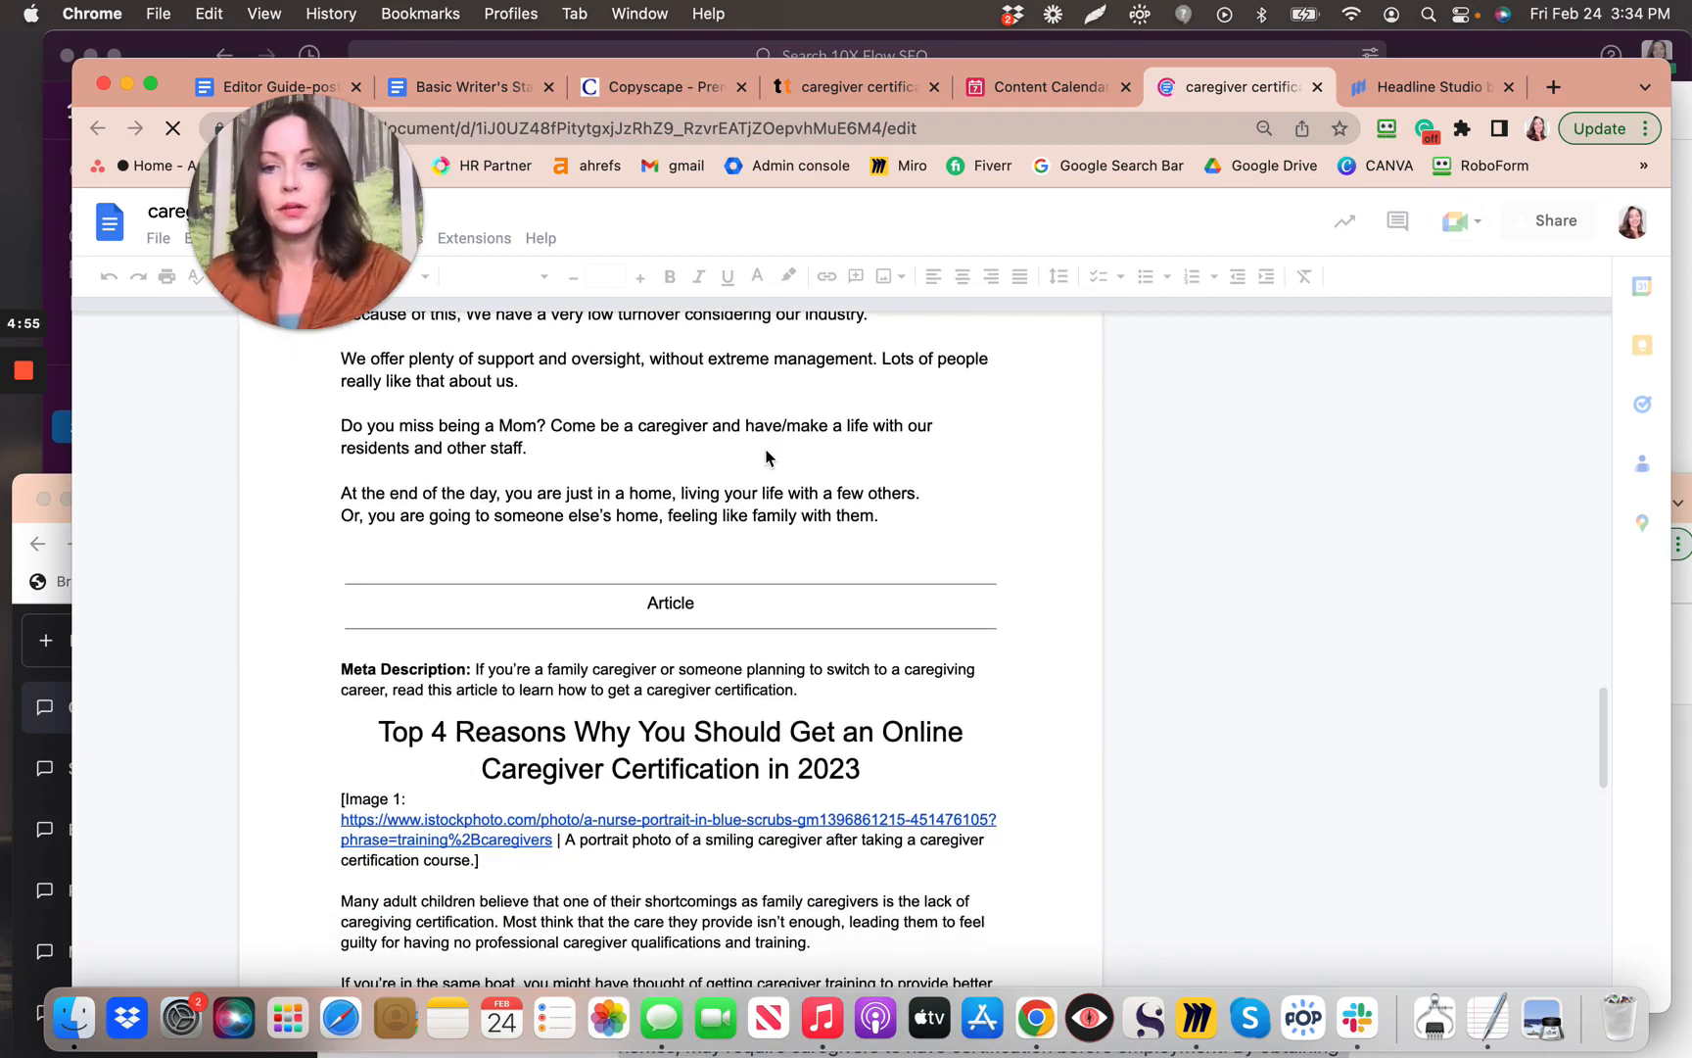
pyautogui.scroll(-3, 767, 455)
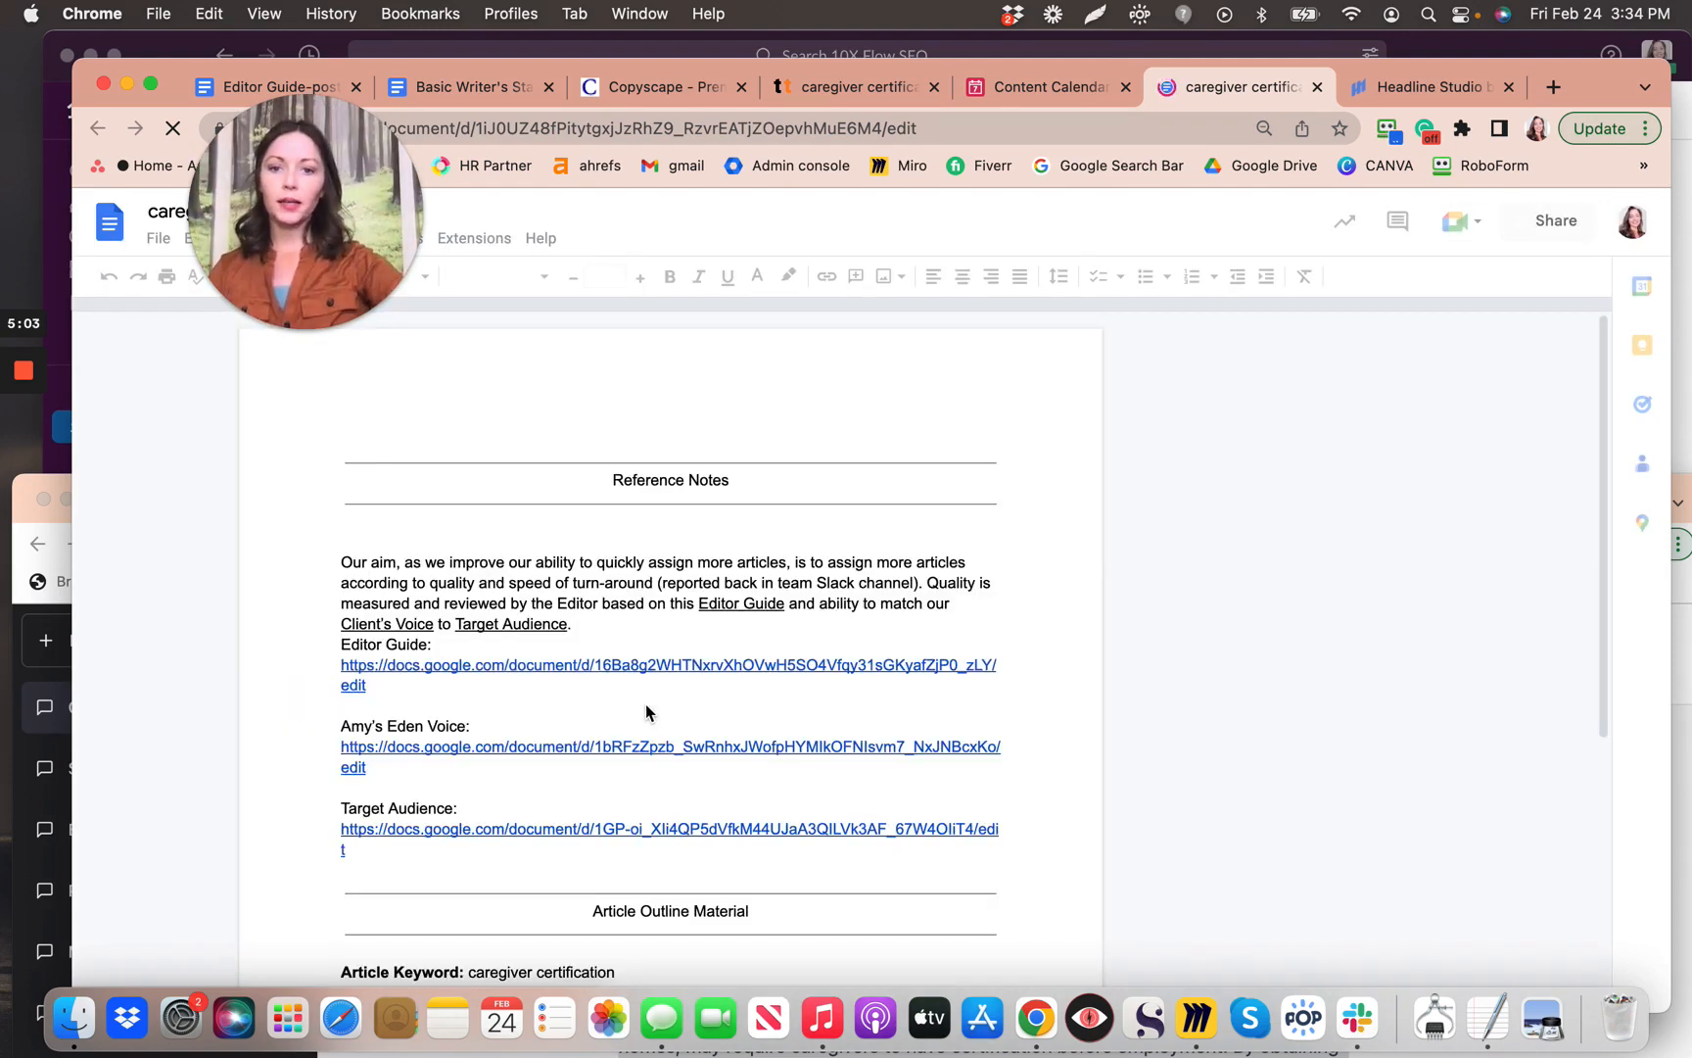
pyautogui.scroll(-5, 612, 708)
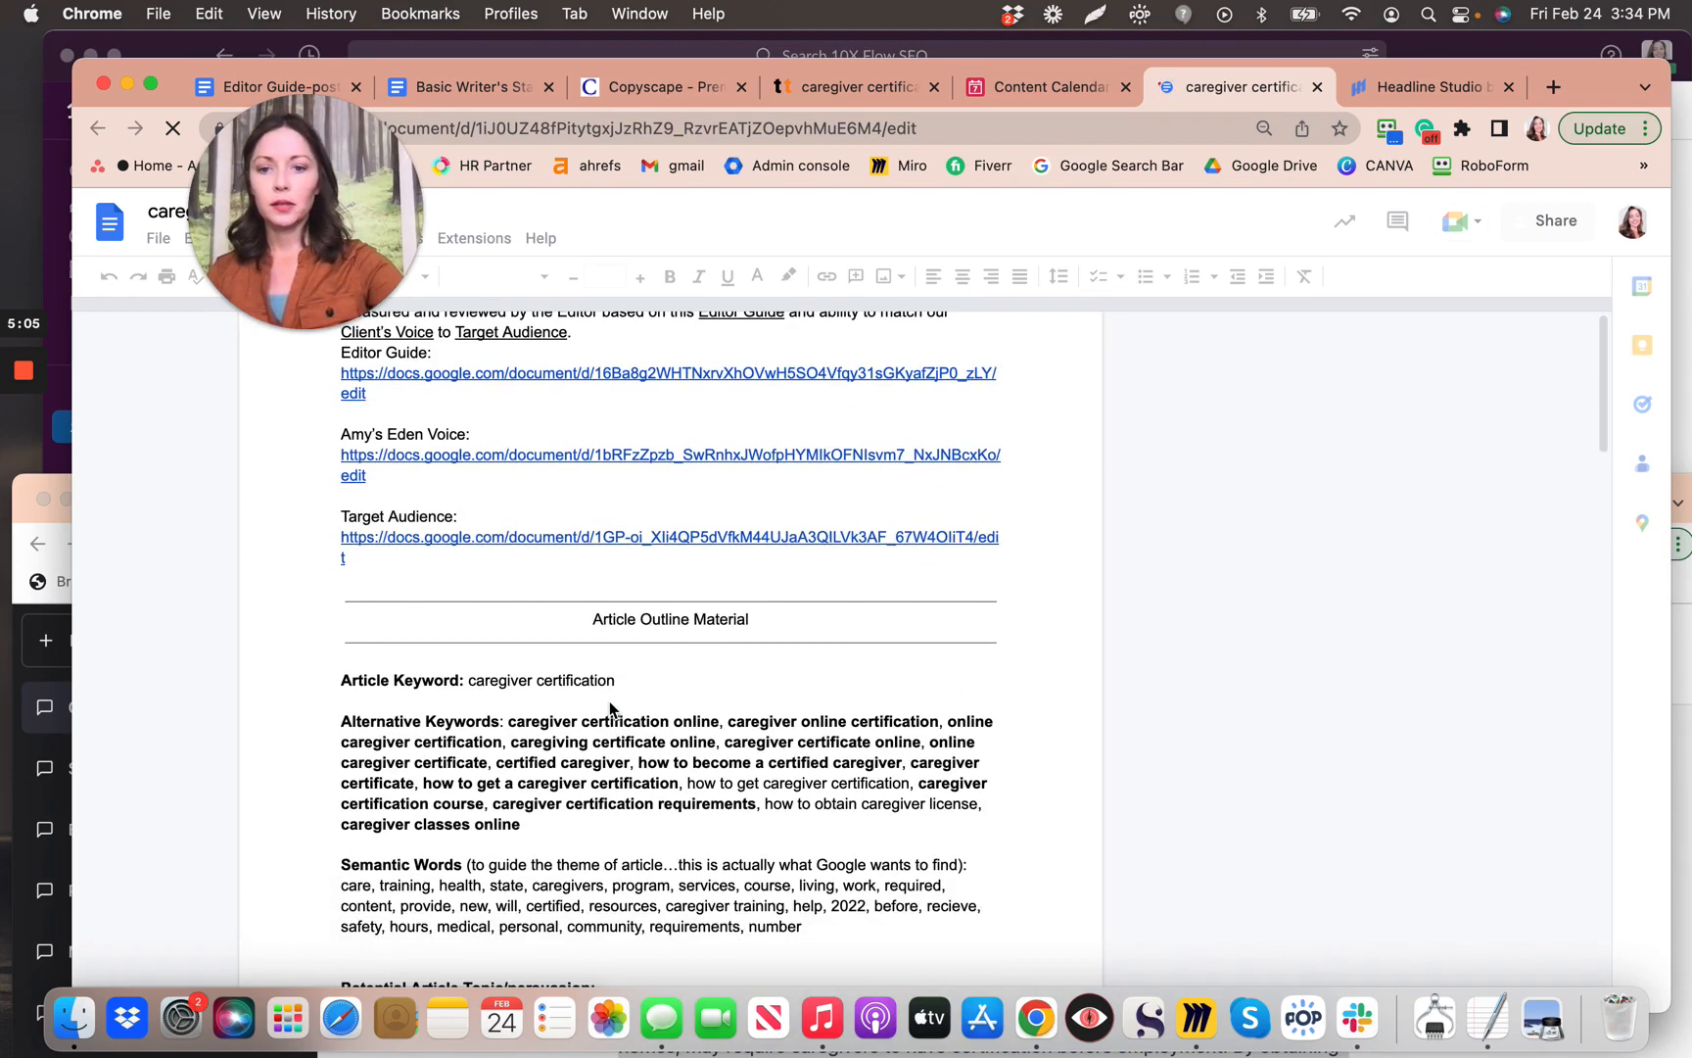
pyautogui.scroll(-20, 611, 707)
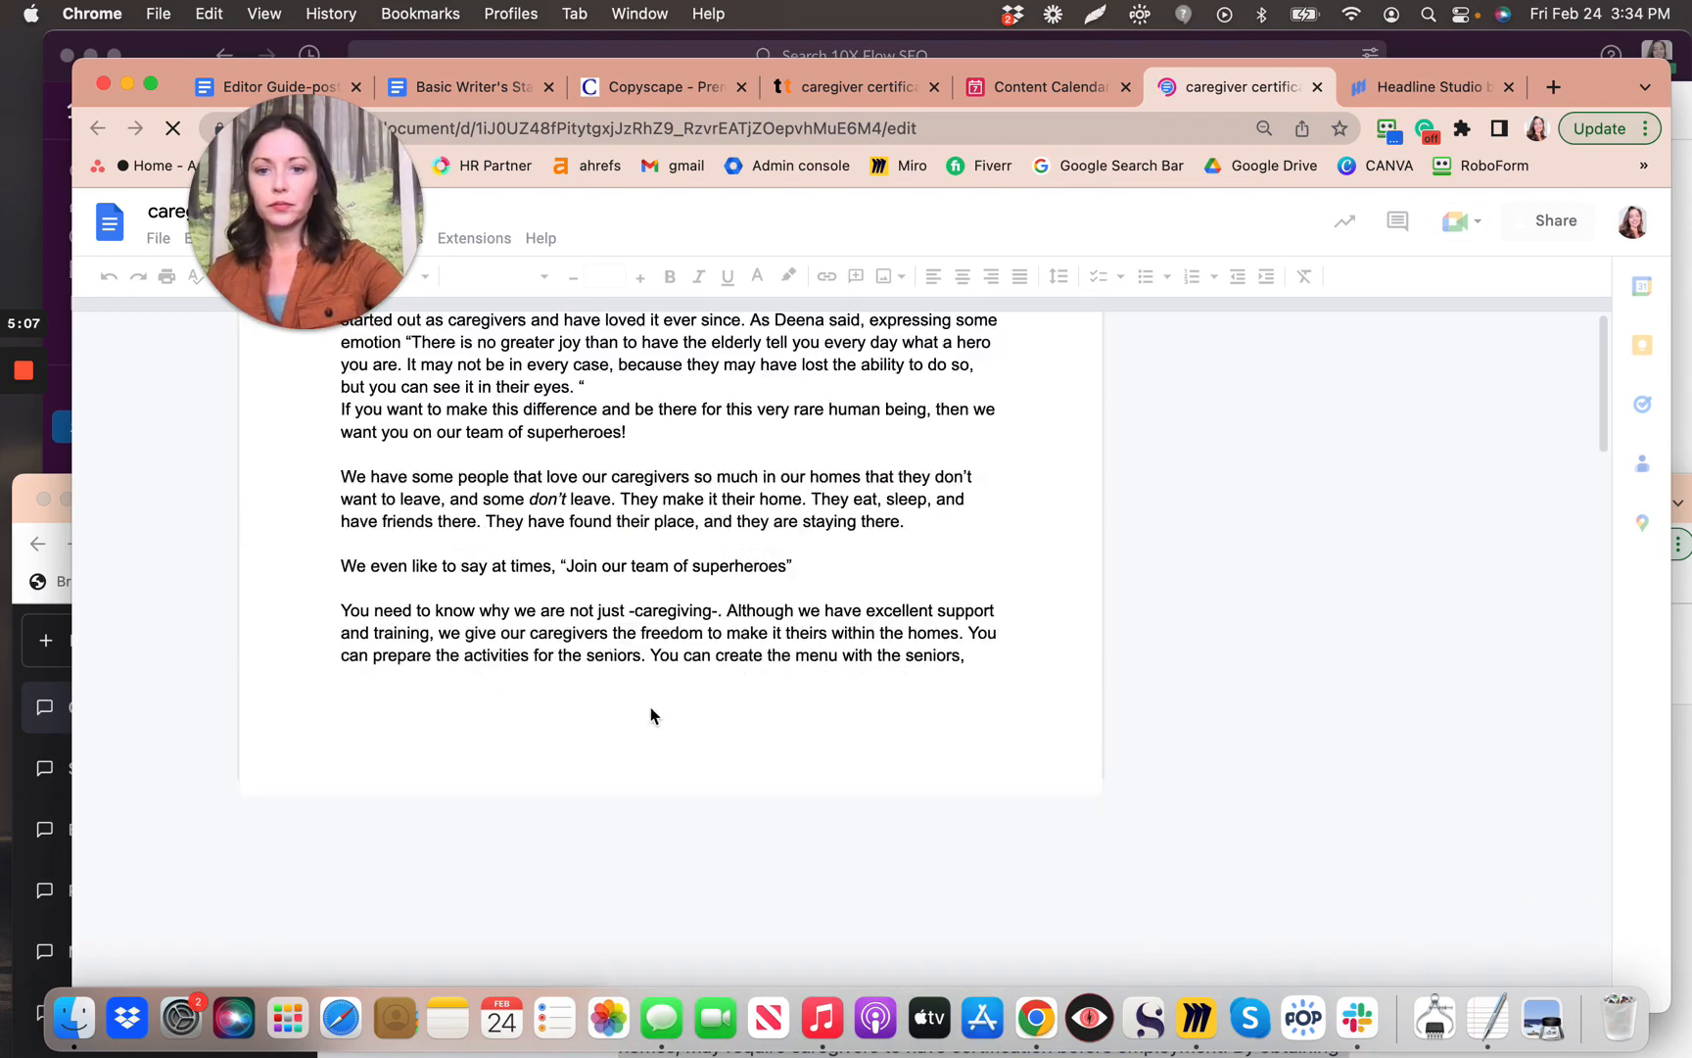
pyautogui.scroll(-10, 650, 715)
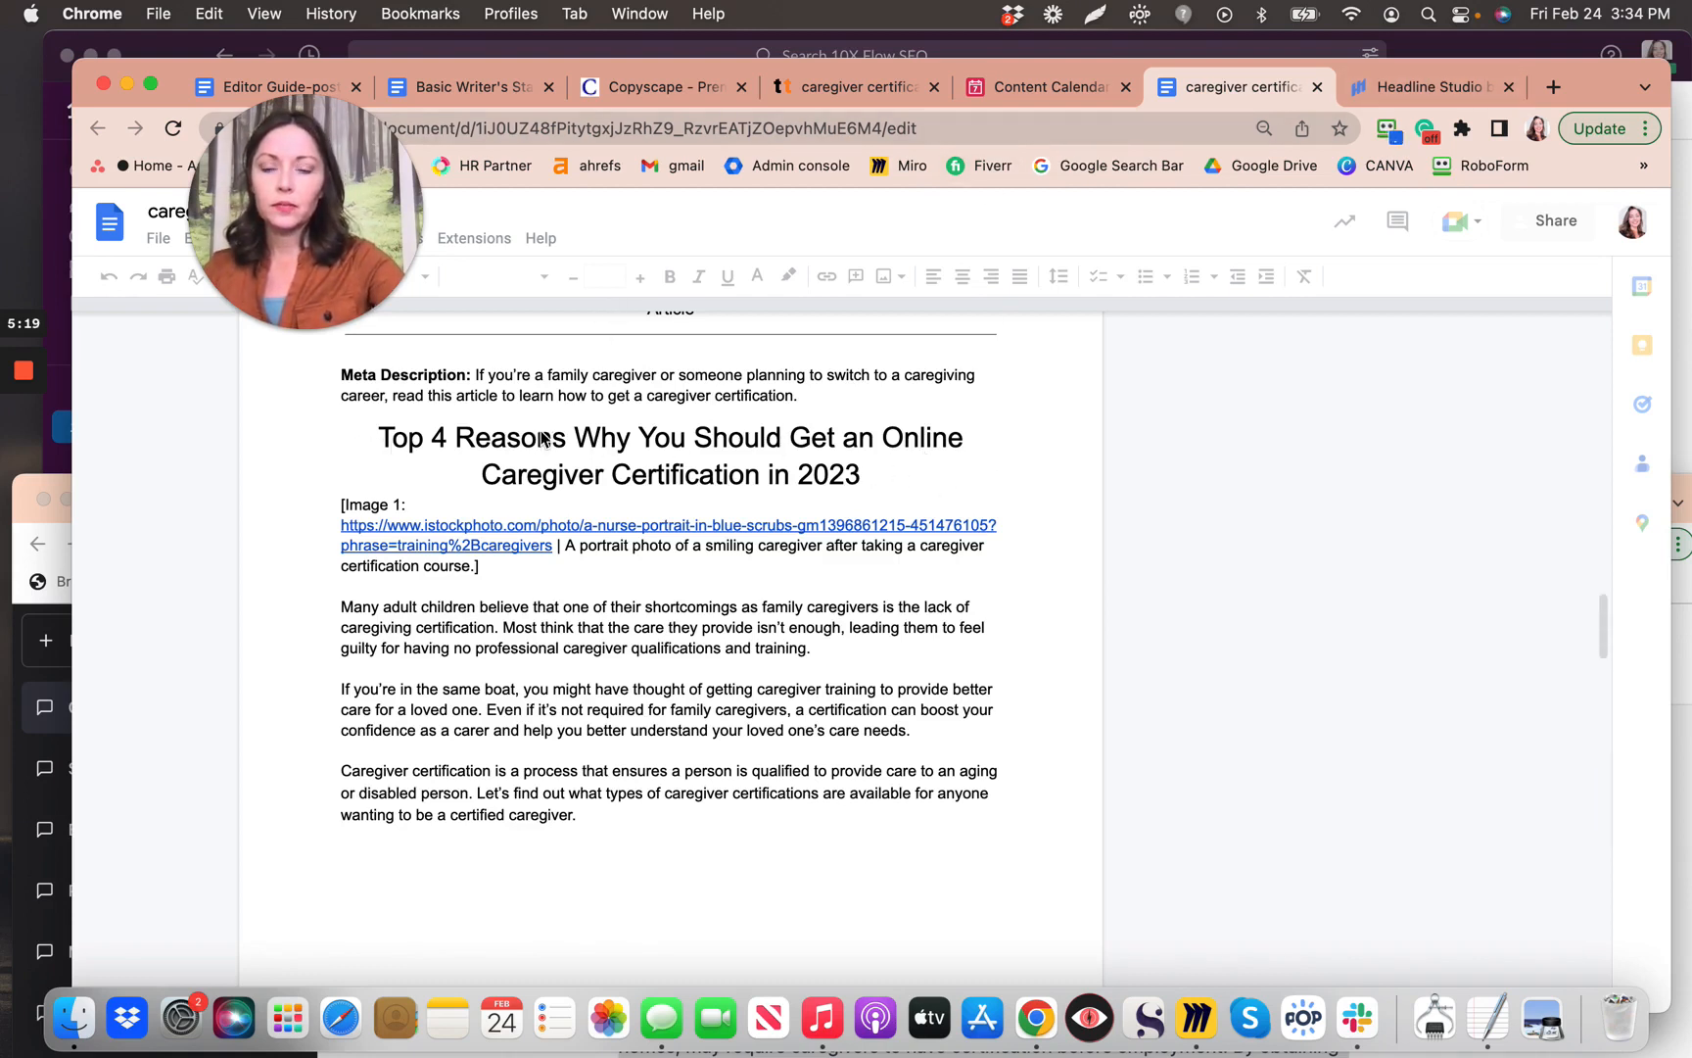
pyautogui.click(379, 446)
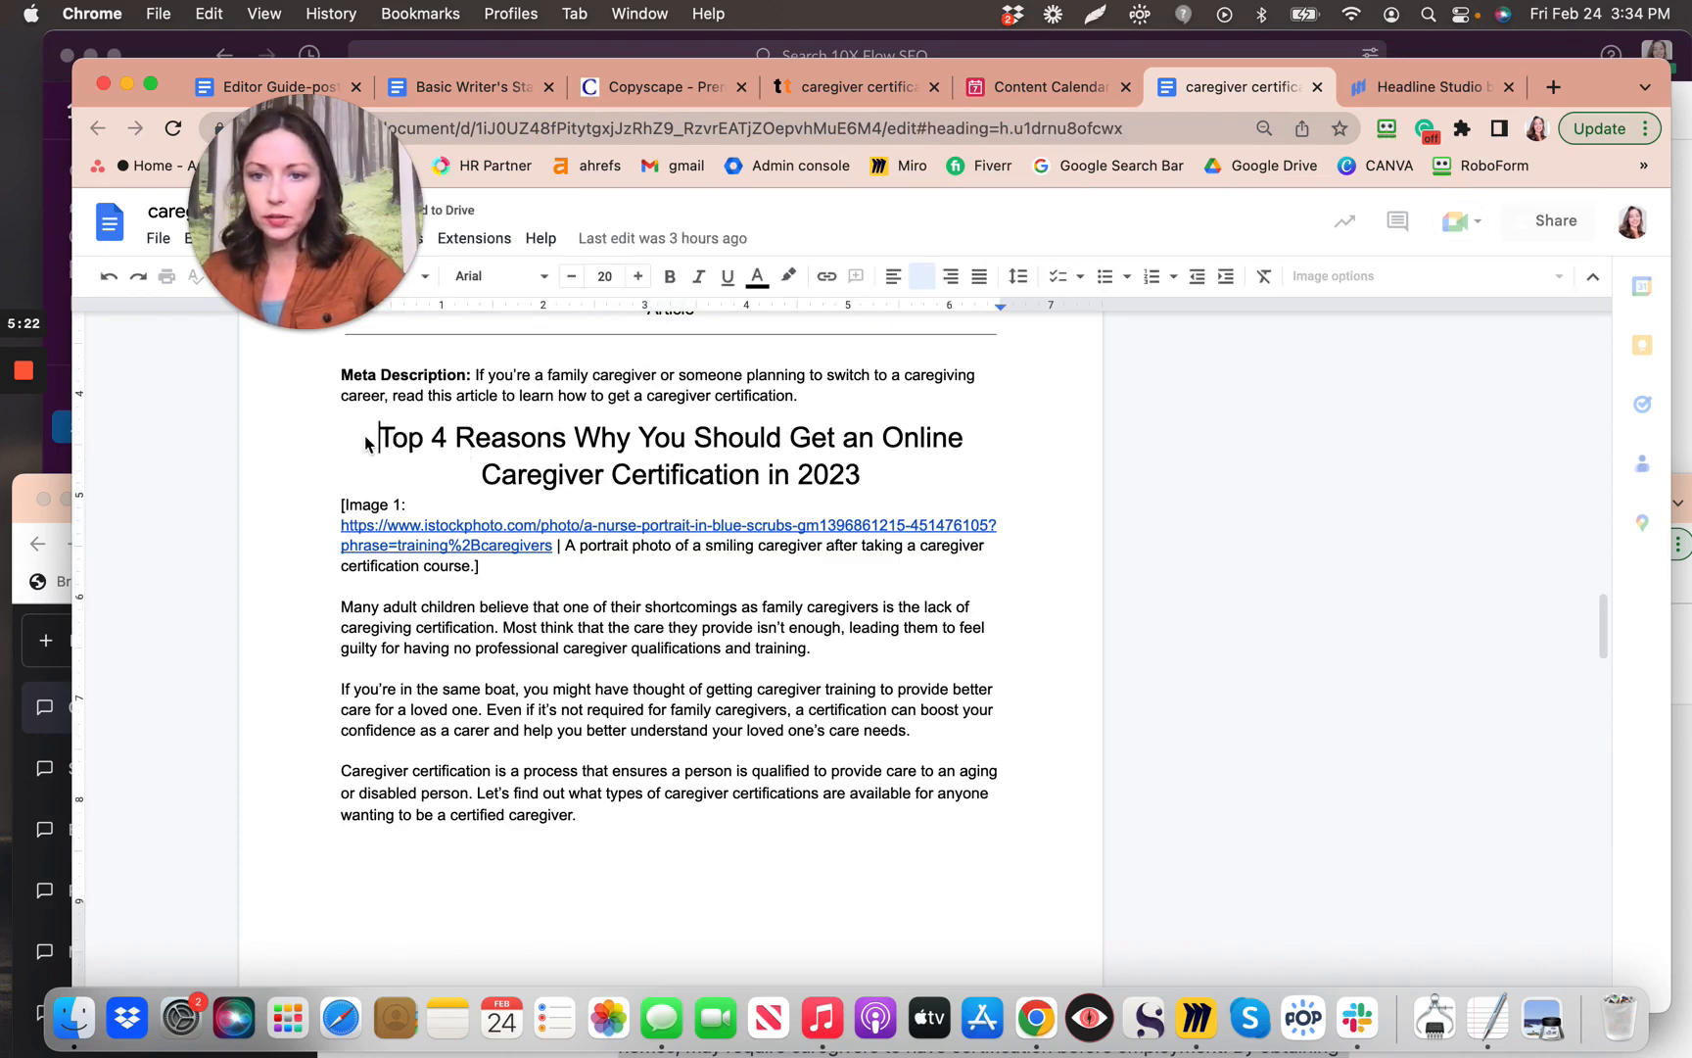
pyautogui.moveTo(379, 437); pyautogui.dragTo(868, 489)
pyautogui.press('super+c')
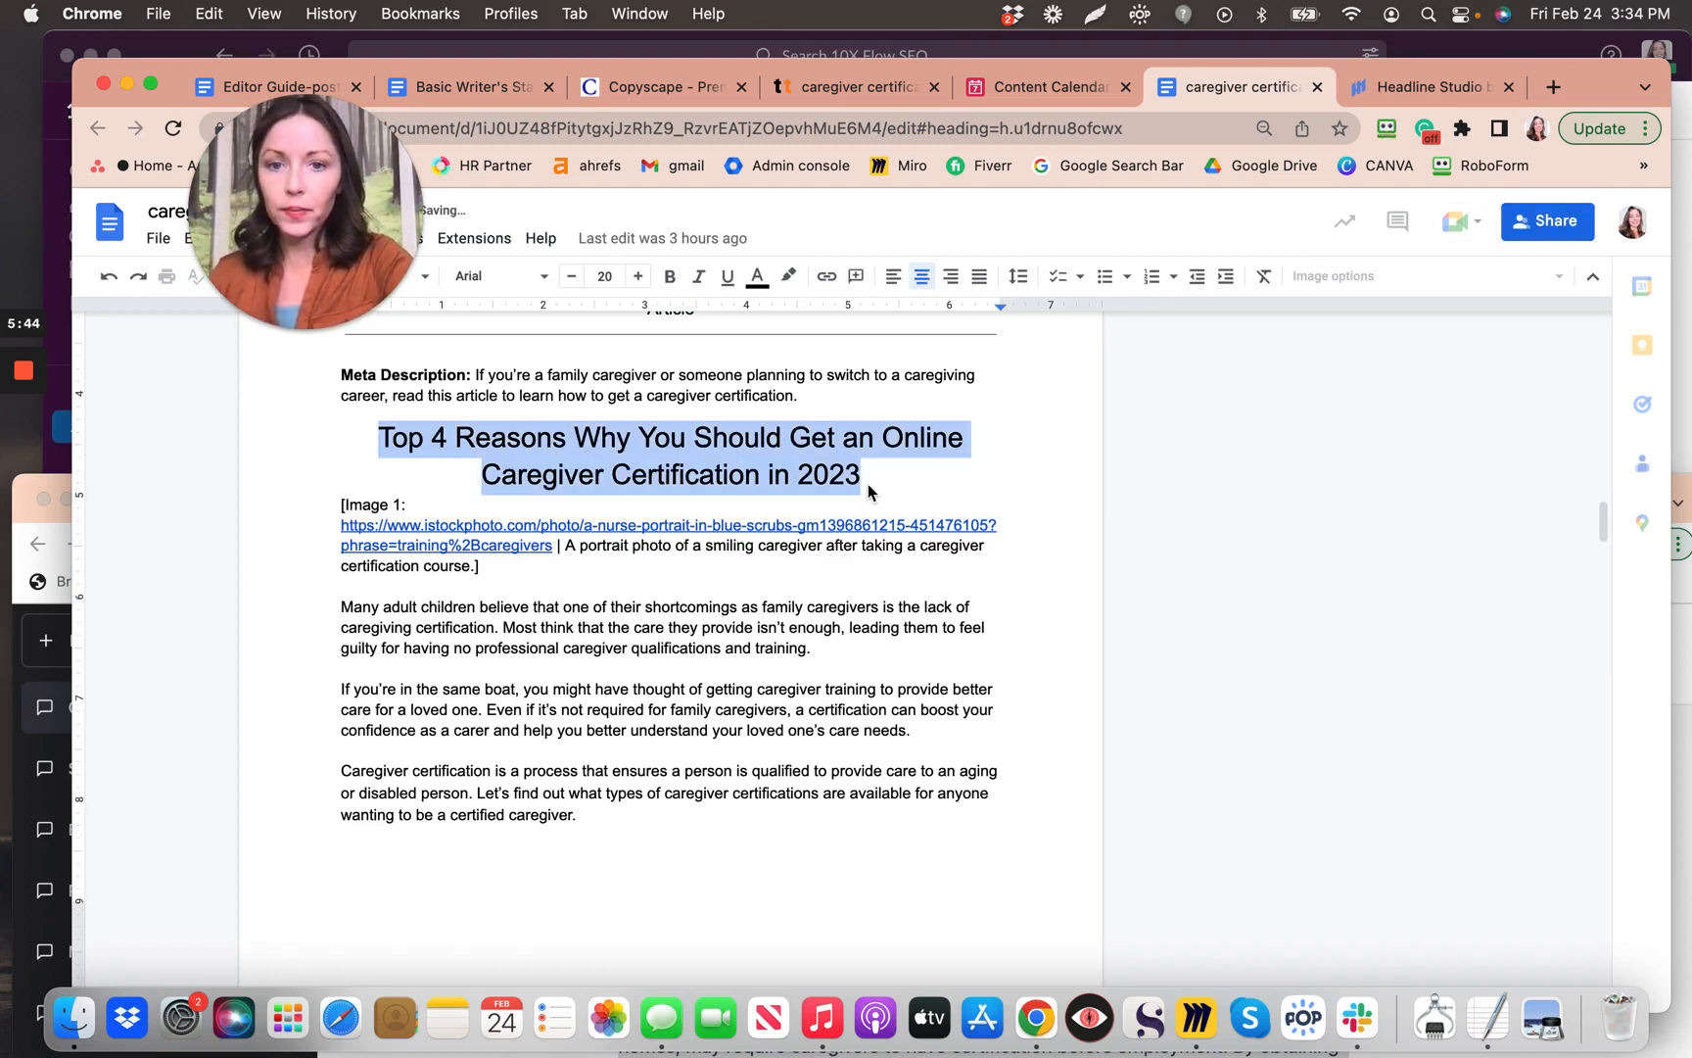
# Step: Paste the title-cased headline into Headline Studio and reanalyze it: headline score 82, SEO 83
pyautogui.click(1404, 89)
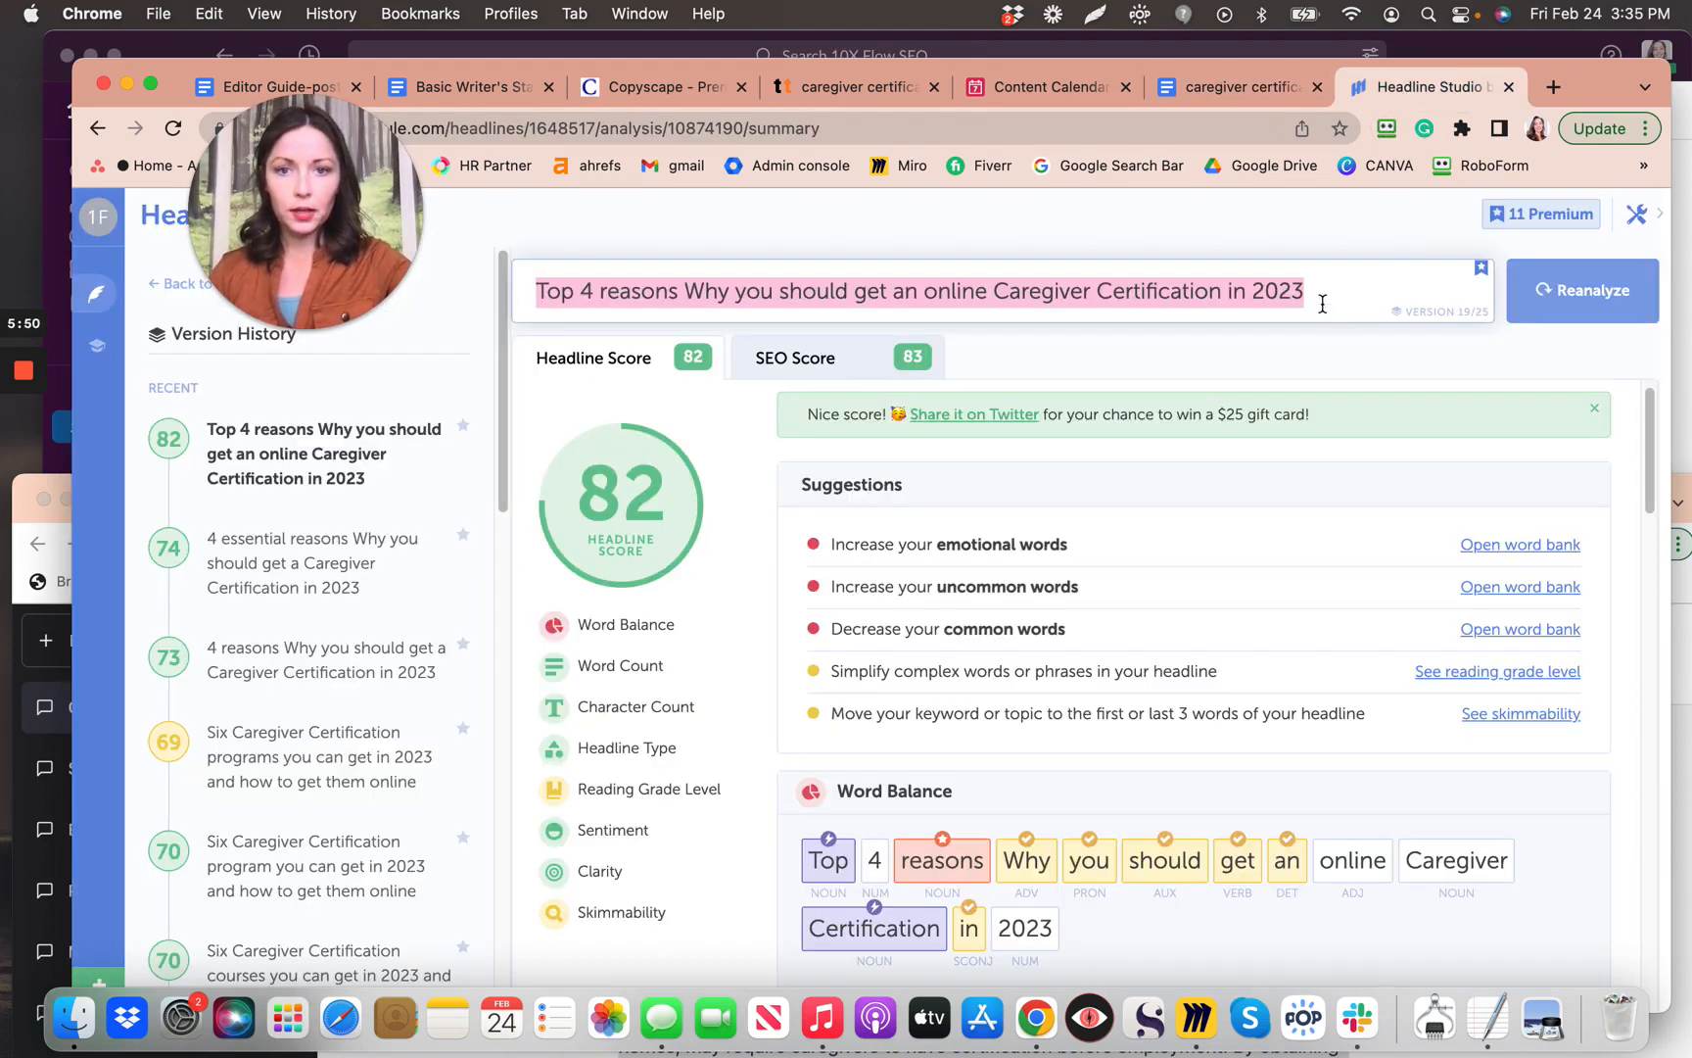
pyautogui.press('super+v')
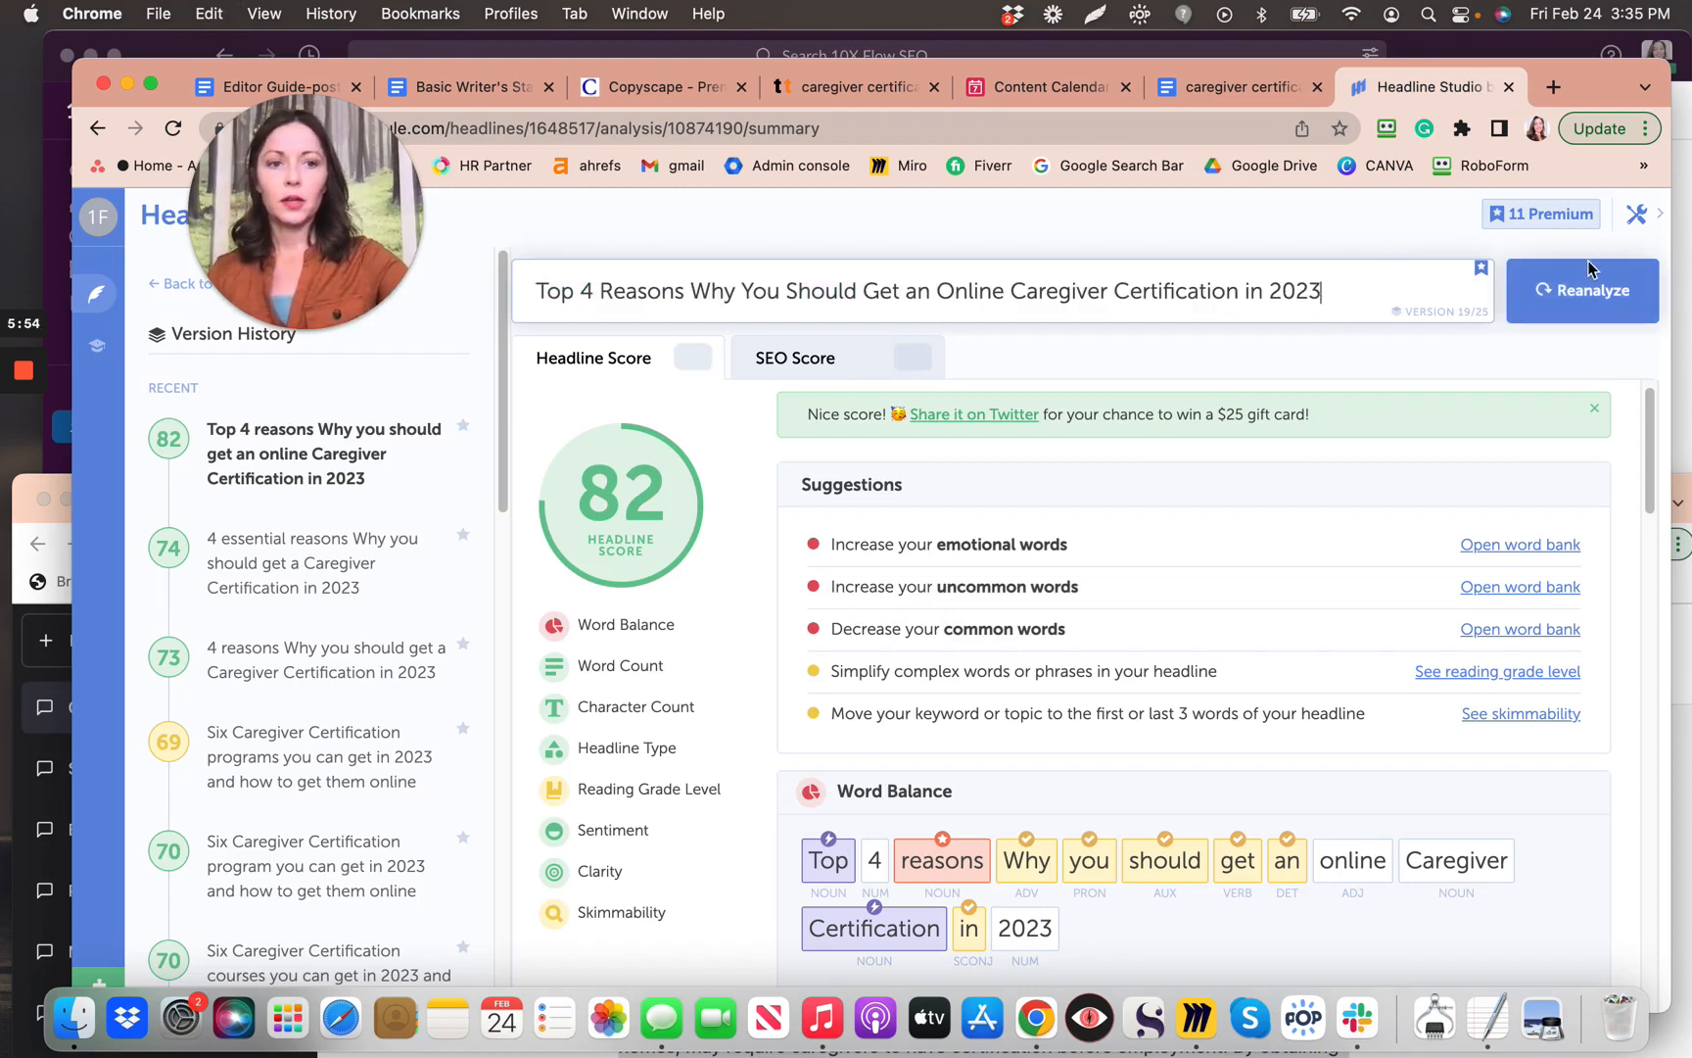
pyautogui.click(1567, 302)
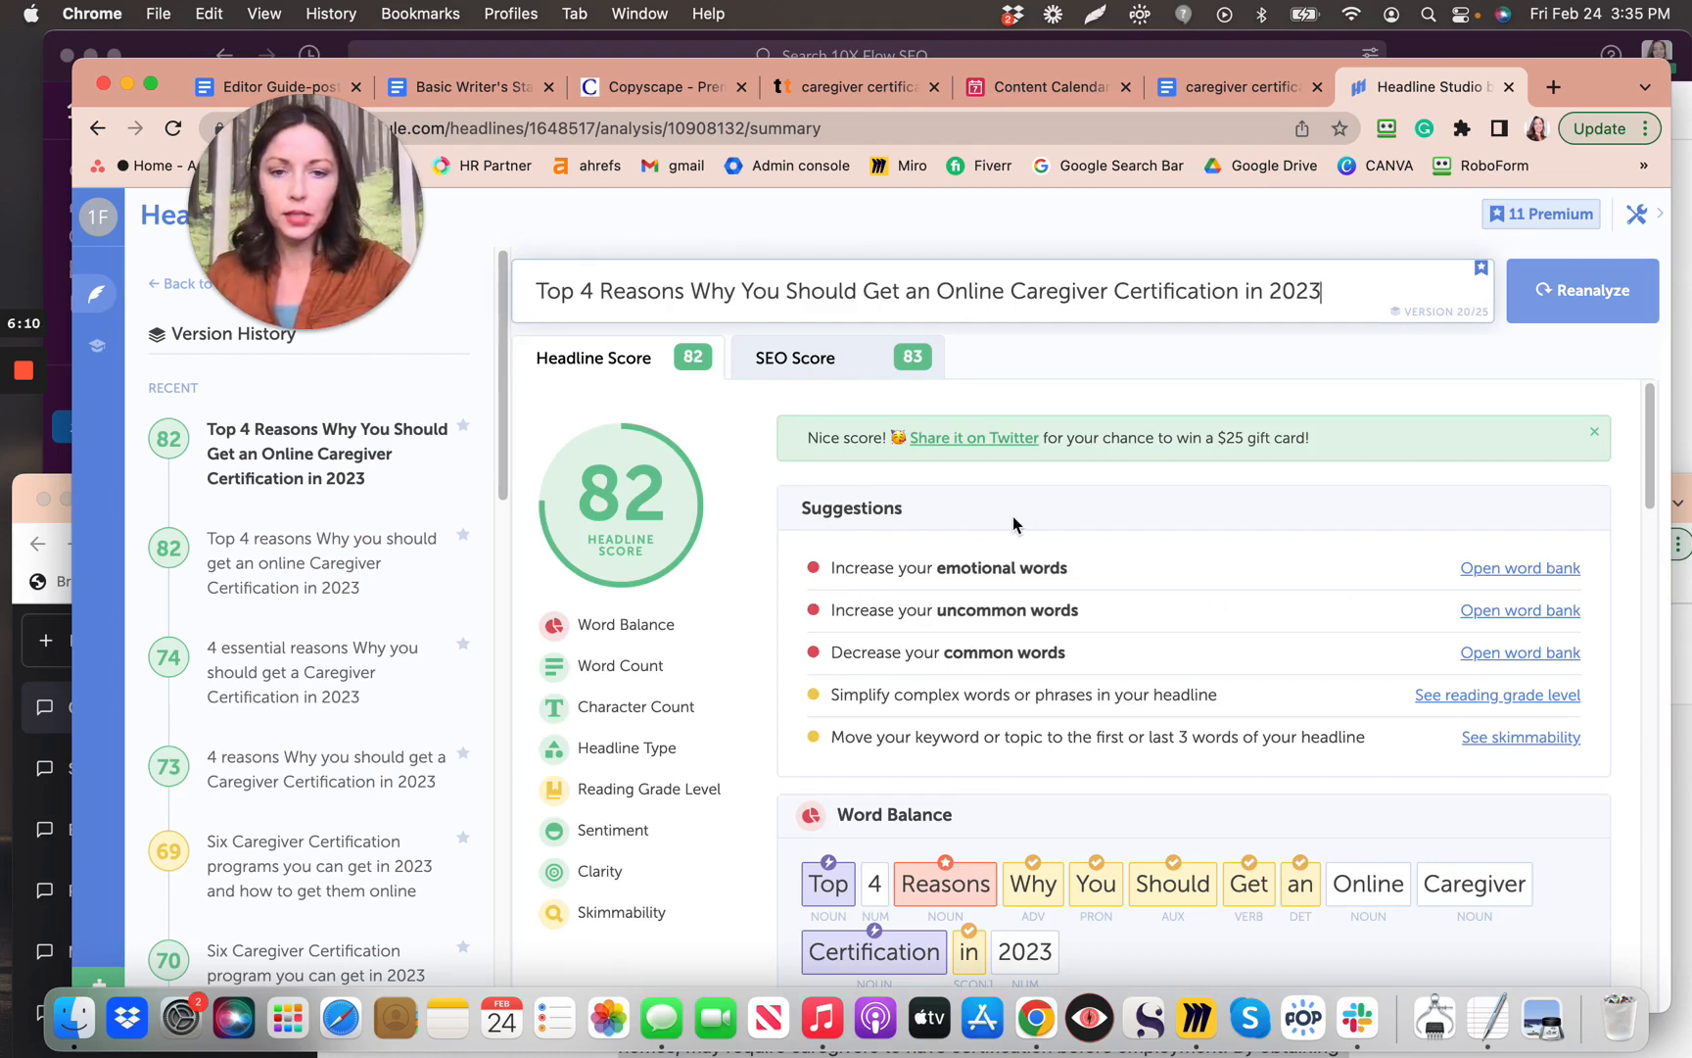
pyautogui.scroll(-1, 1014, 526)
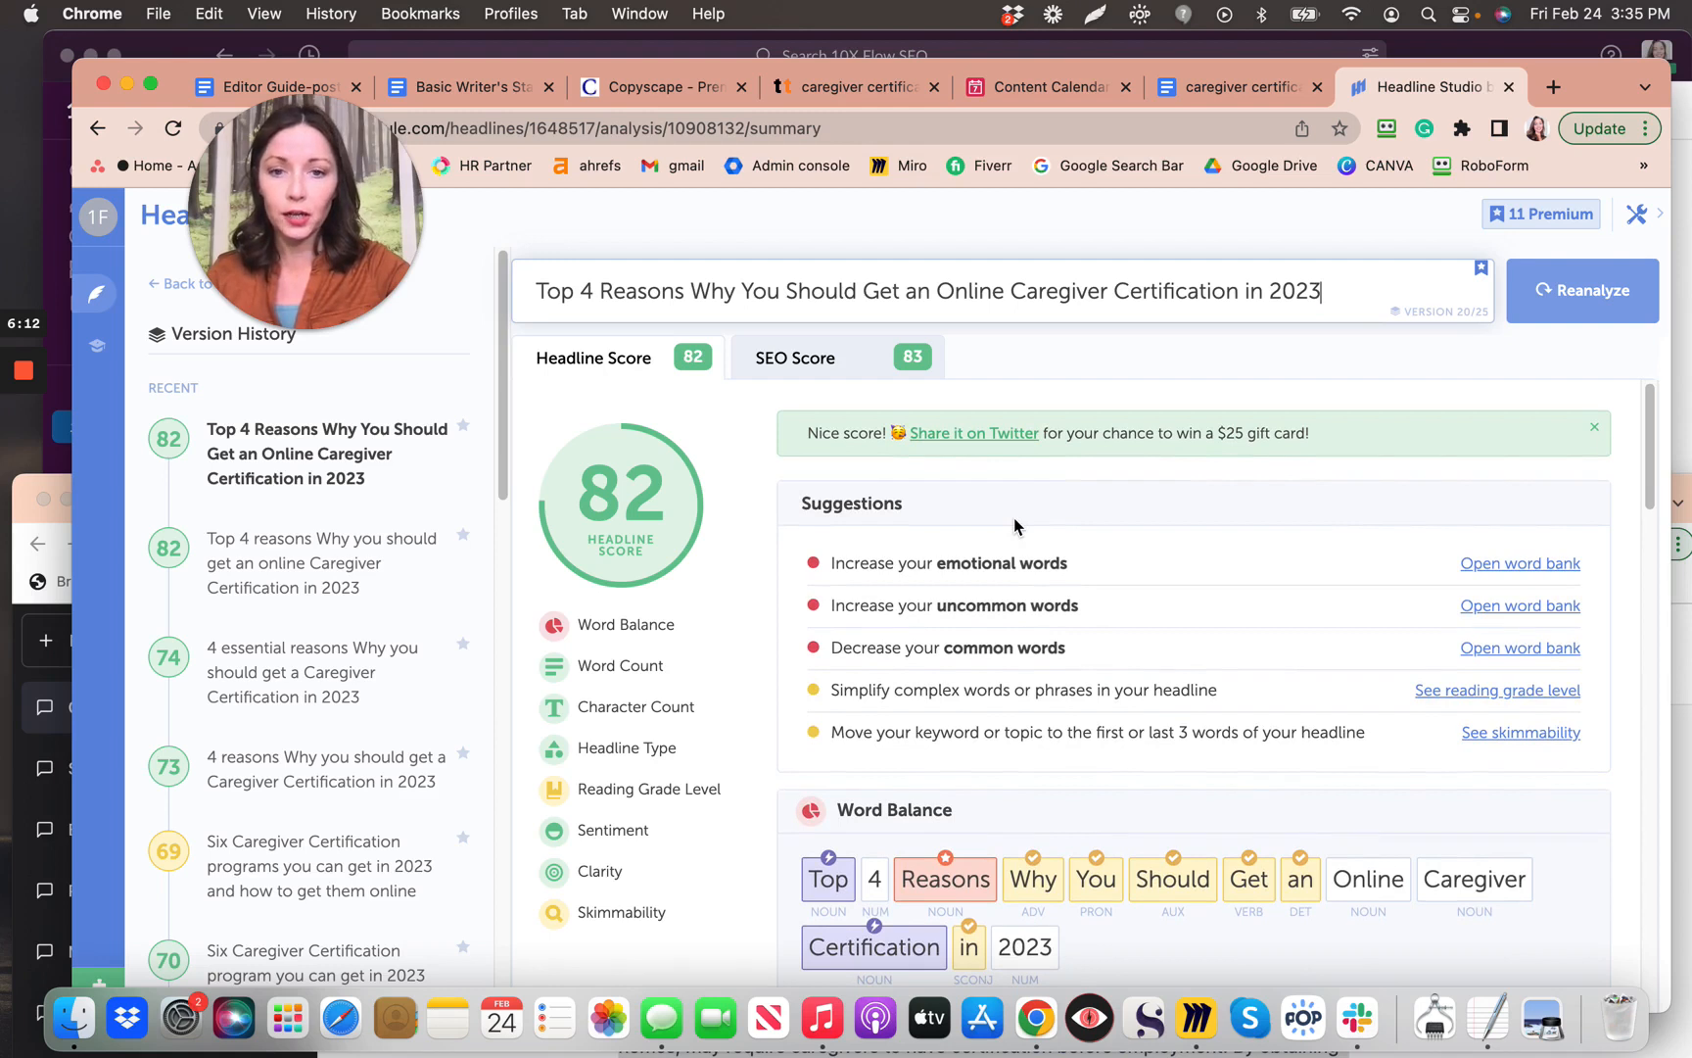
pyautogui.scroll(-2, 1014, 526)
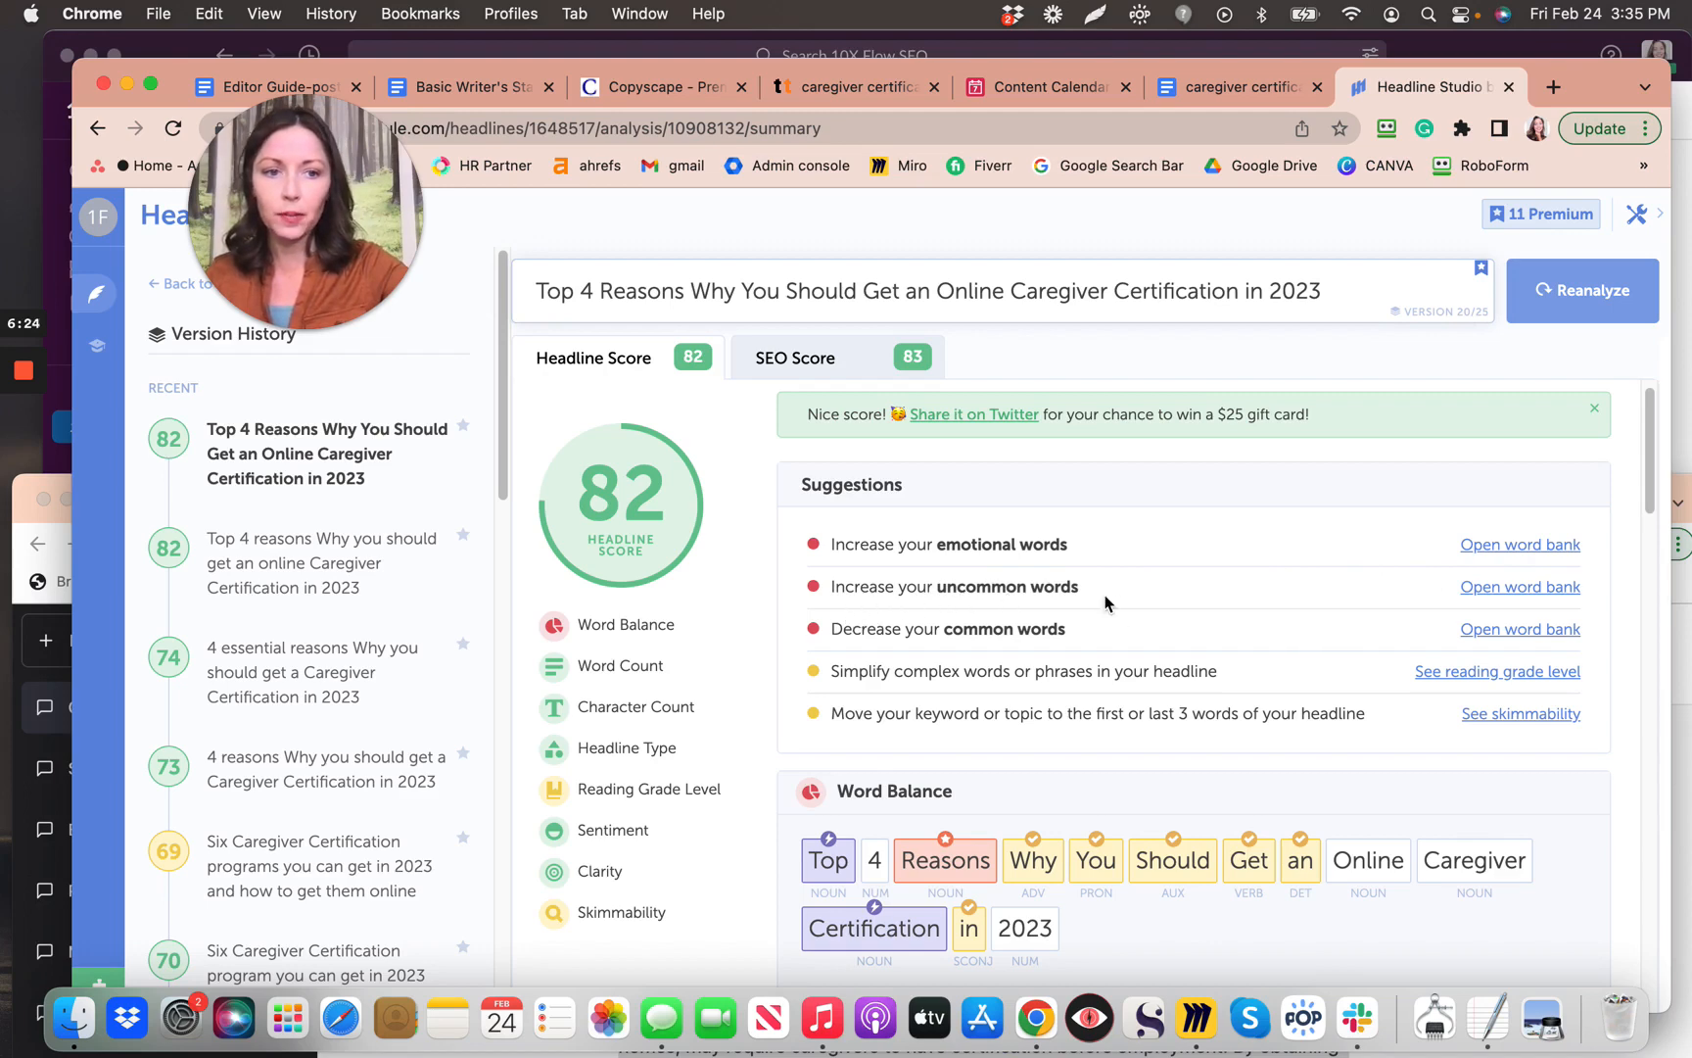
# Step: Show the Emotional Words bank and the Word Balance chart: 46% common, 8% uncommon words
pyautogui.click(858, 635)
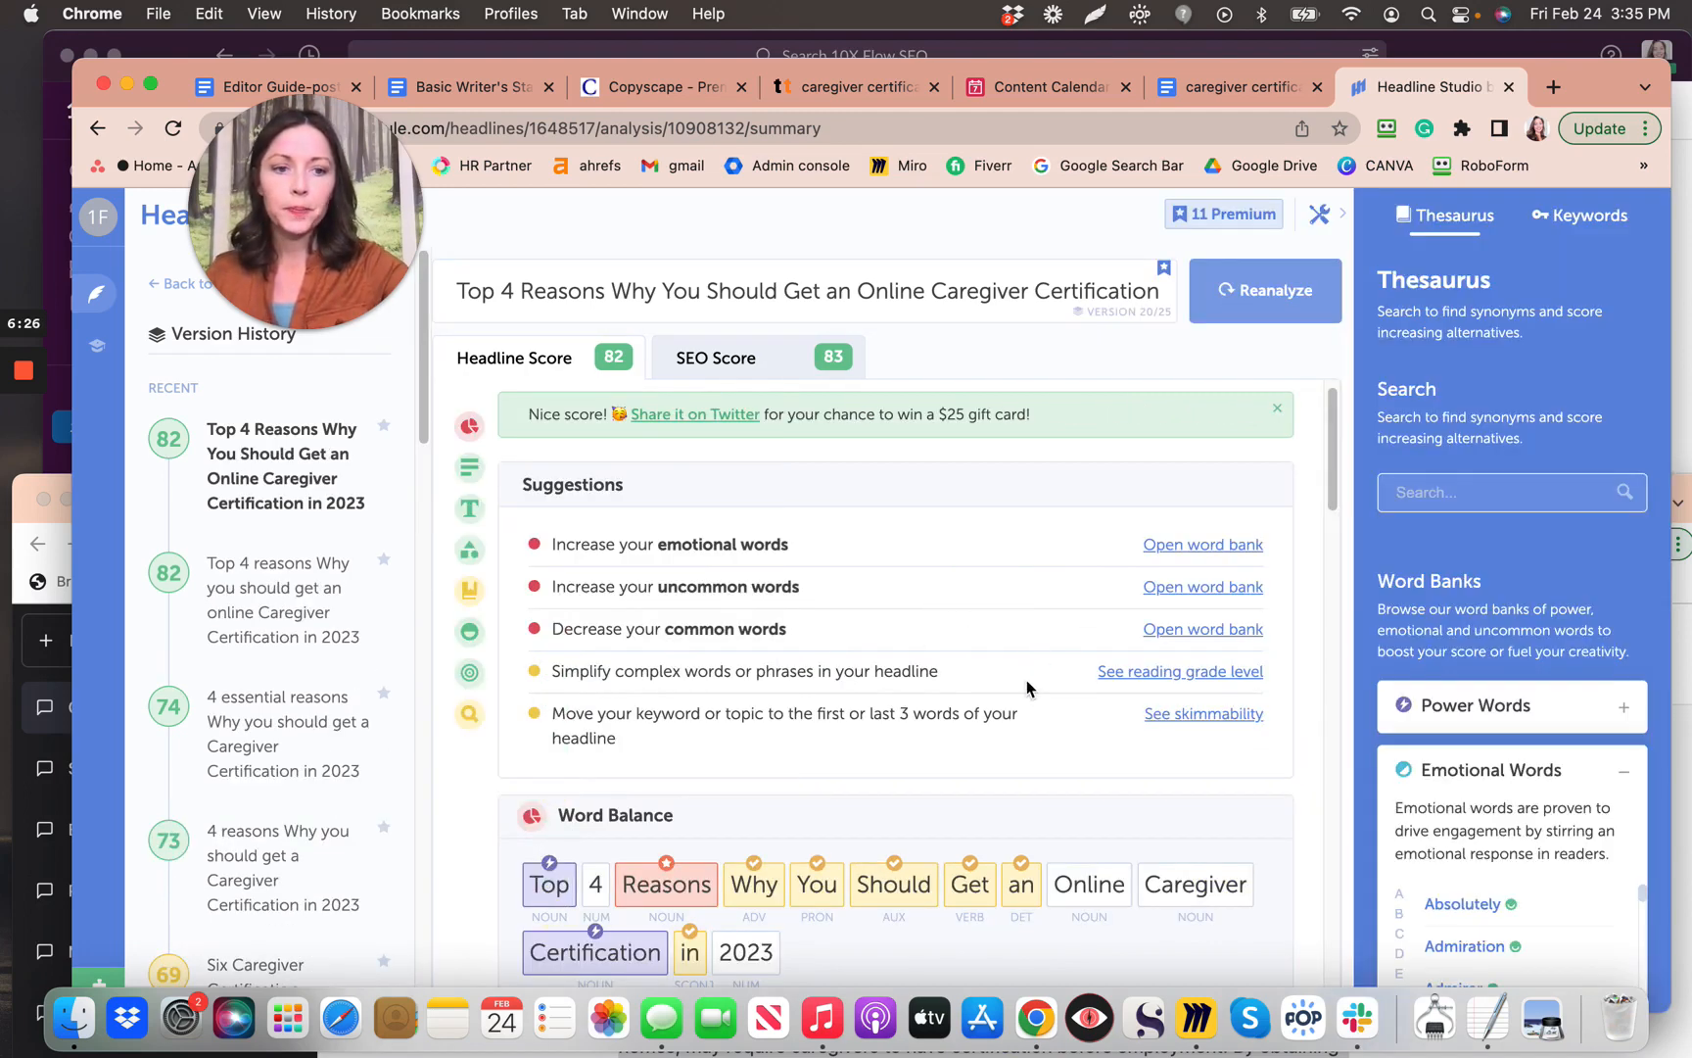
pyautogui.scroll(-3, 1421, 784)
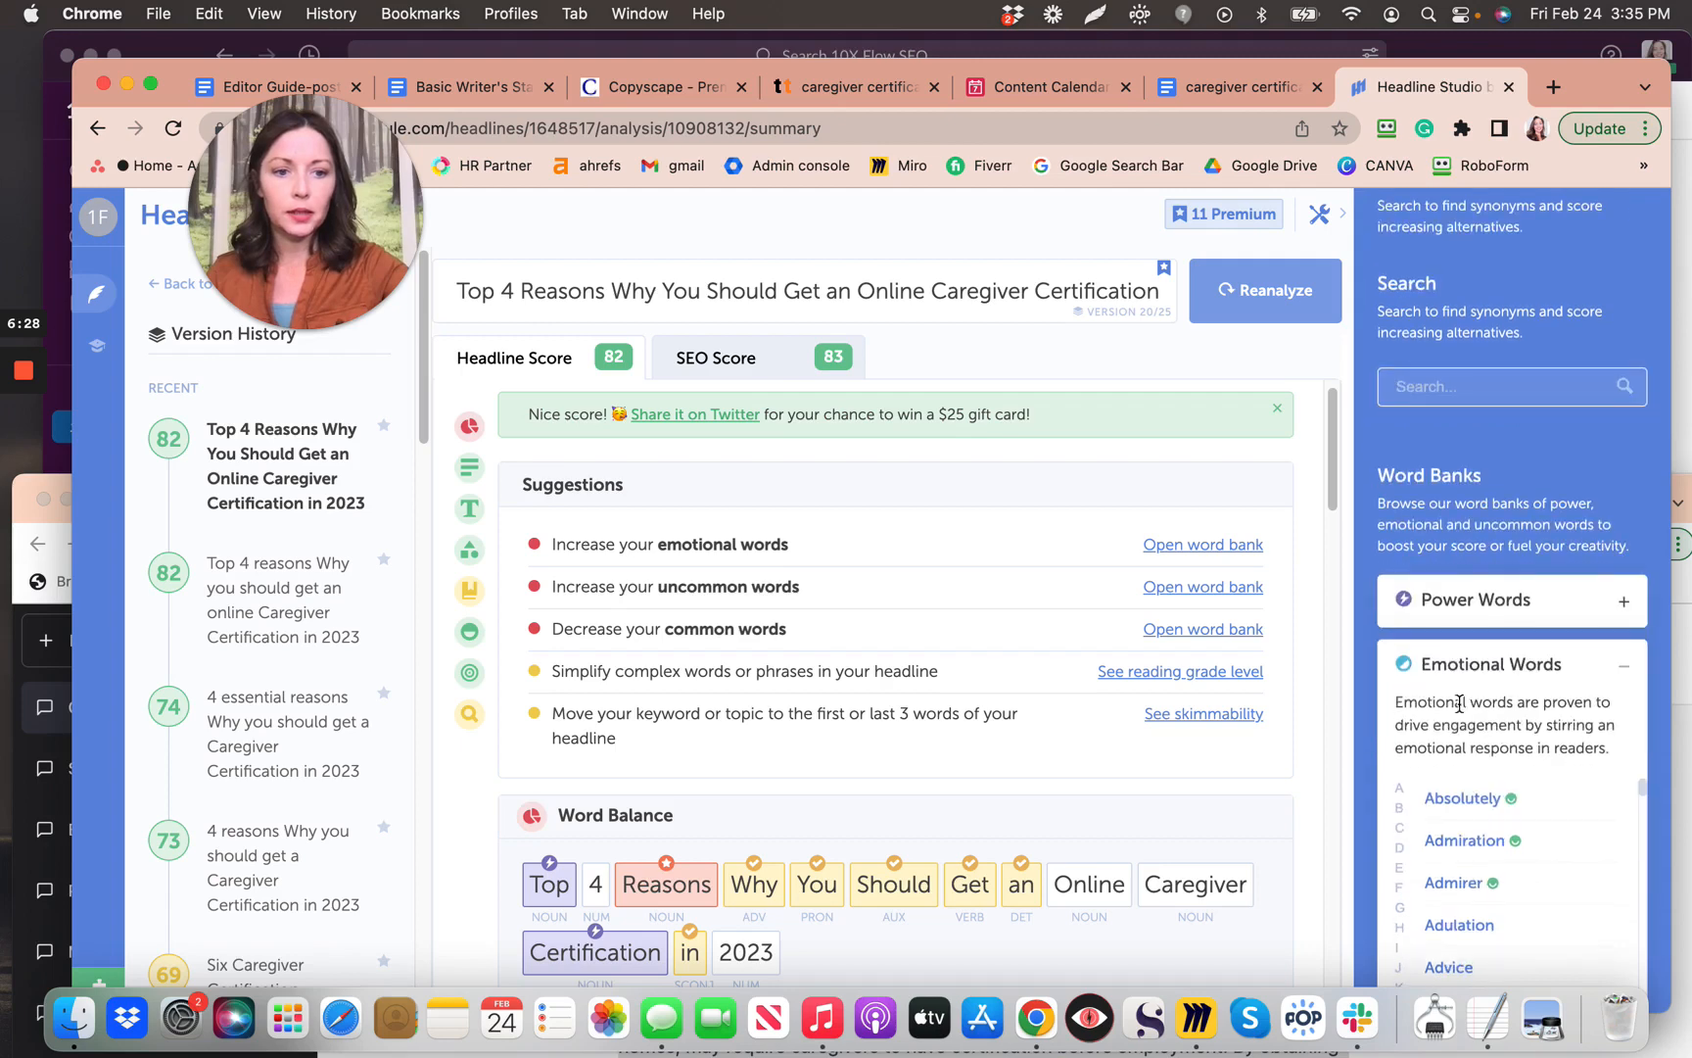
pyautogui.scroll(-8, 1485, 793)
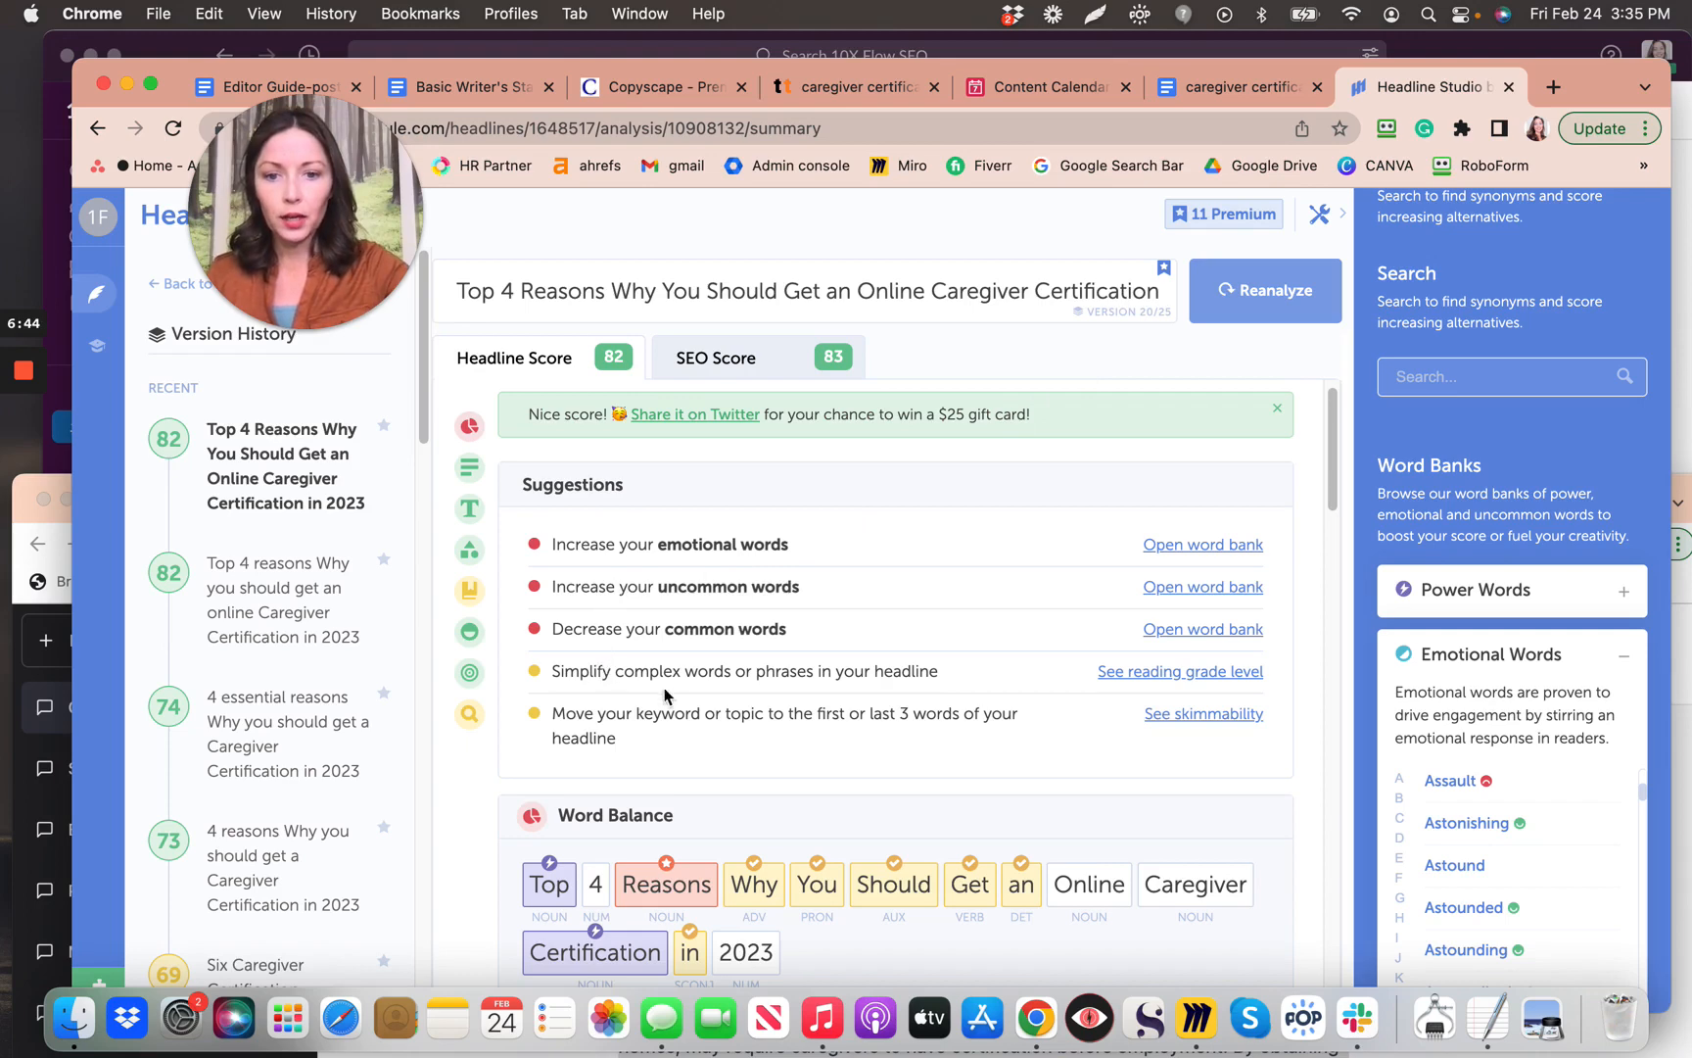
pyautogui.scroll(-5, 676, 695)
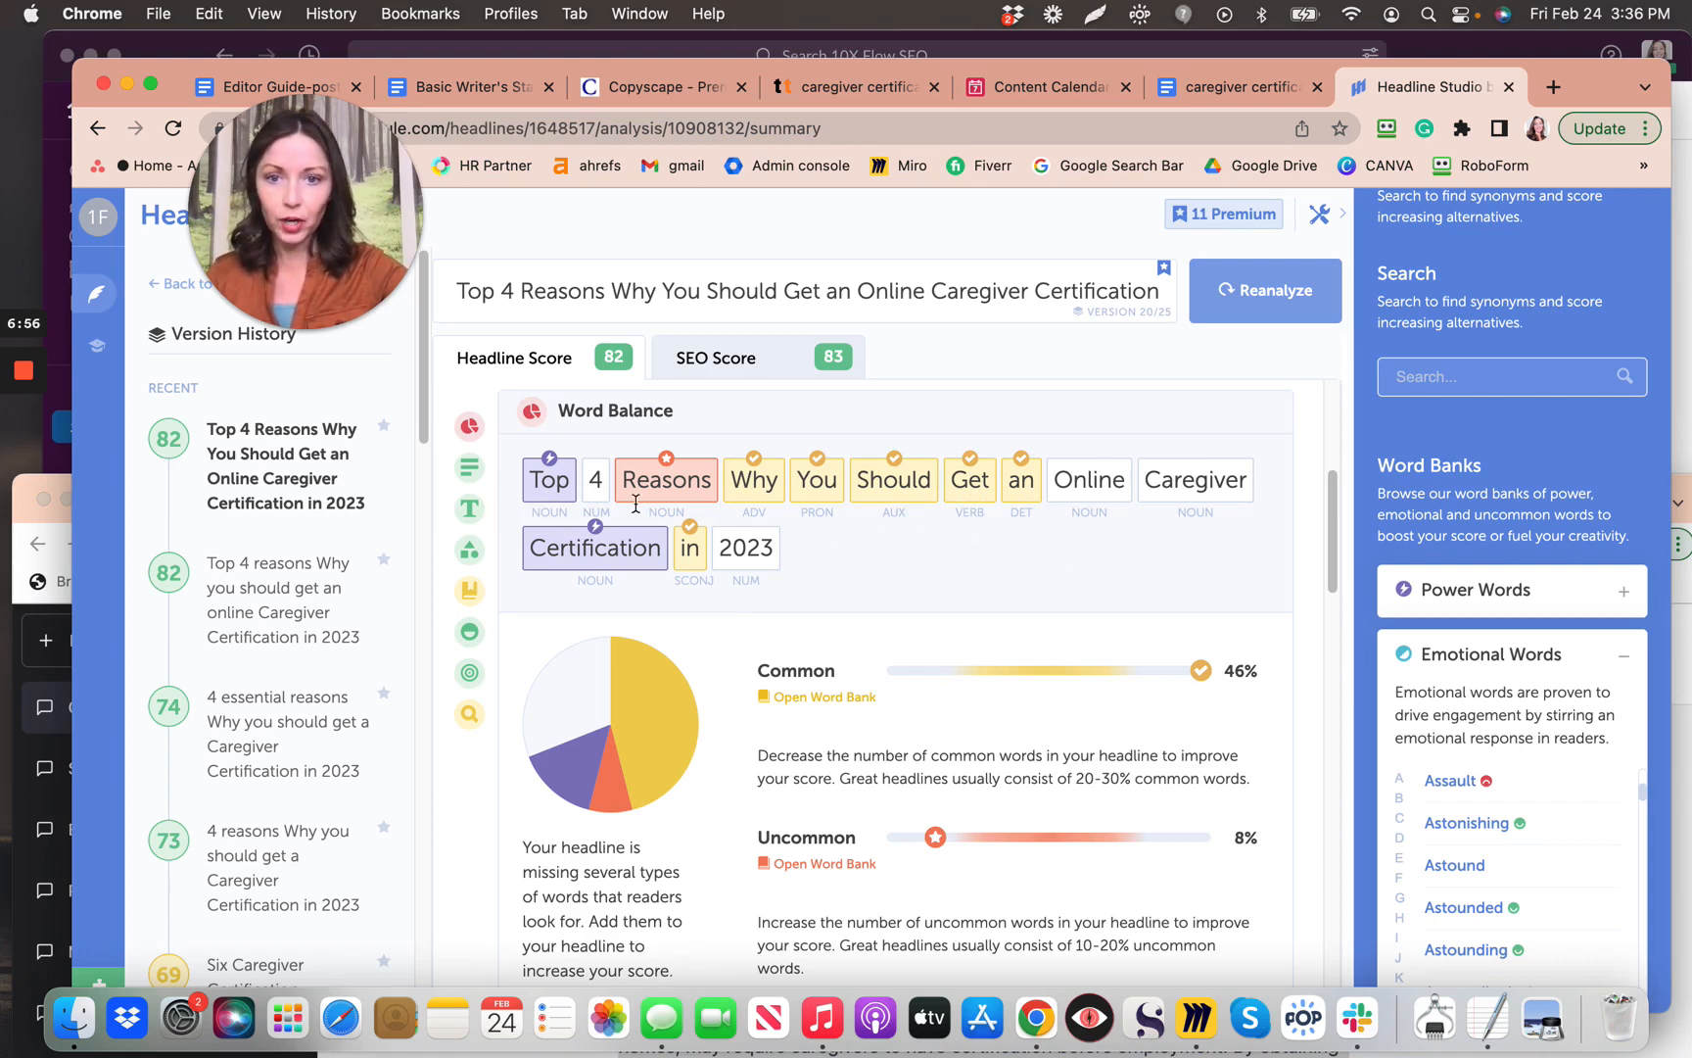
# Step: Review the headline's 13 words, 74 characters, List type, grade-8 reading level and positive sentiment
pyautogui.moveTo(686, 508)
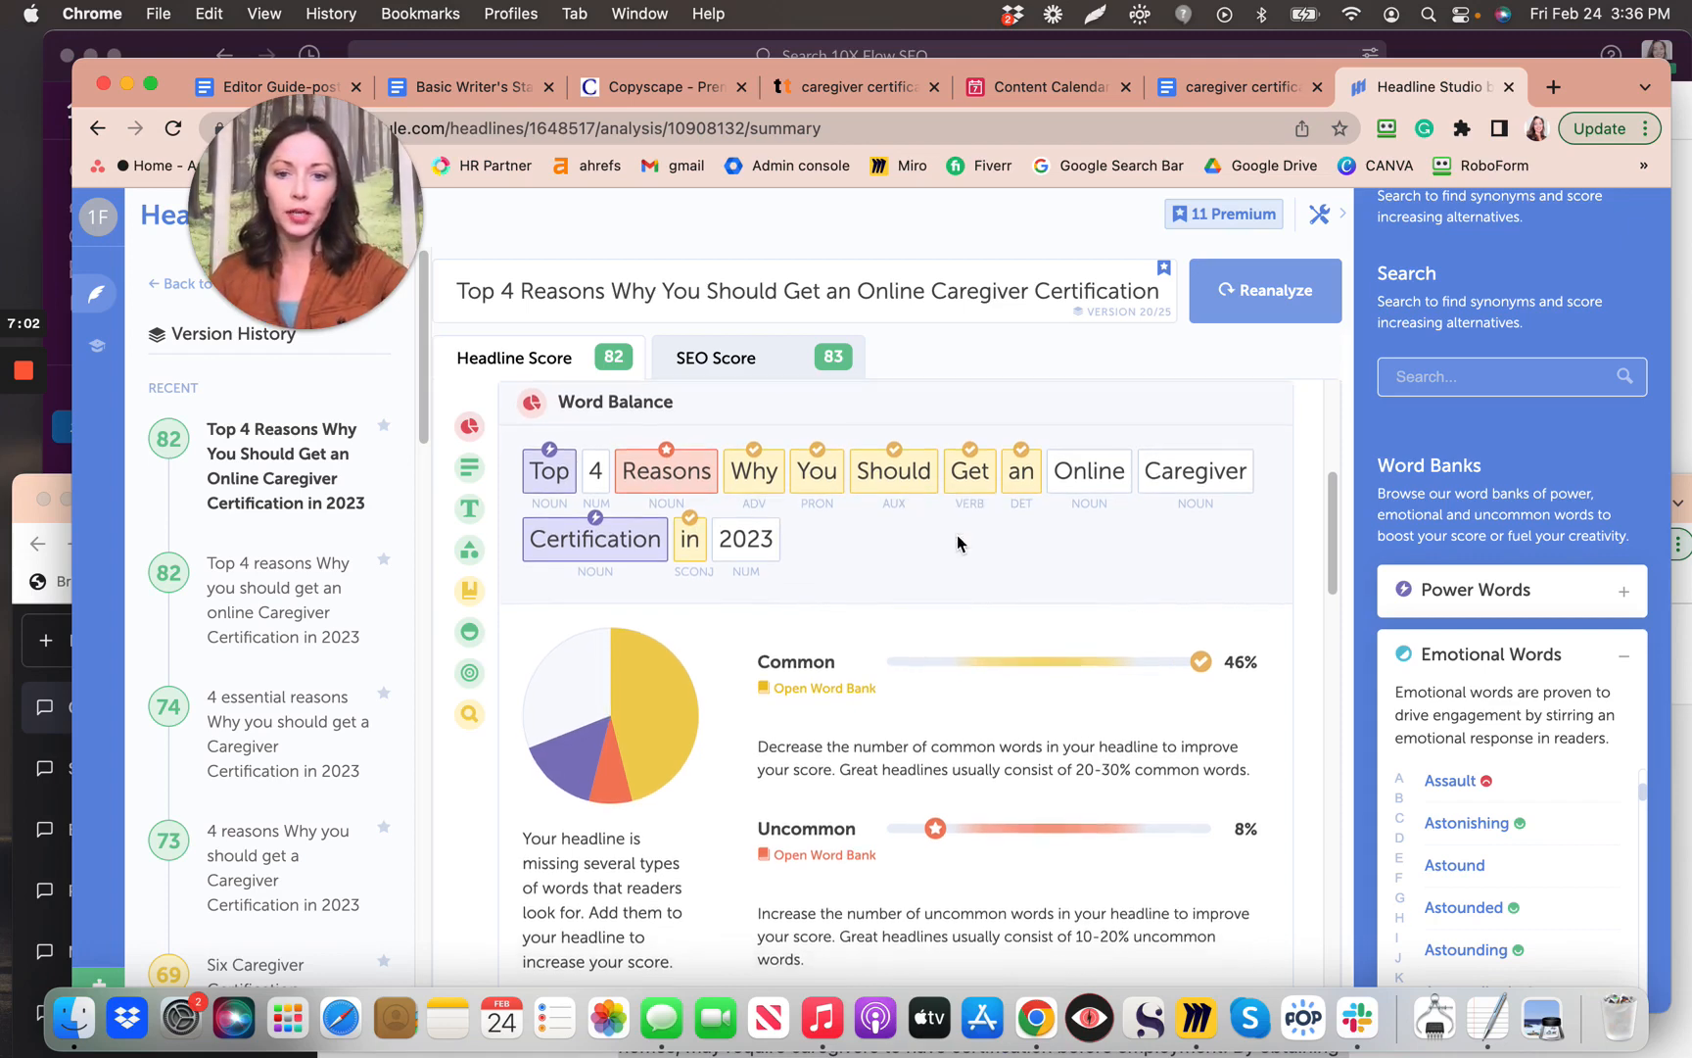
pyautogui.scroll(-1, 958, 545)
pyautogui.scroll(-10, 958, 546)
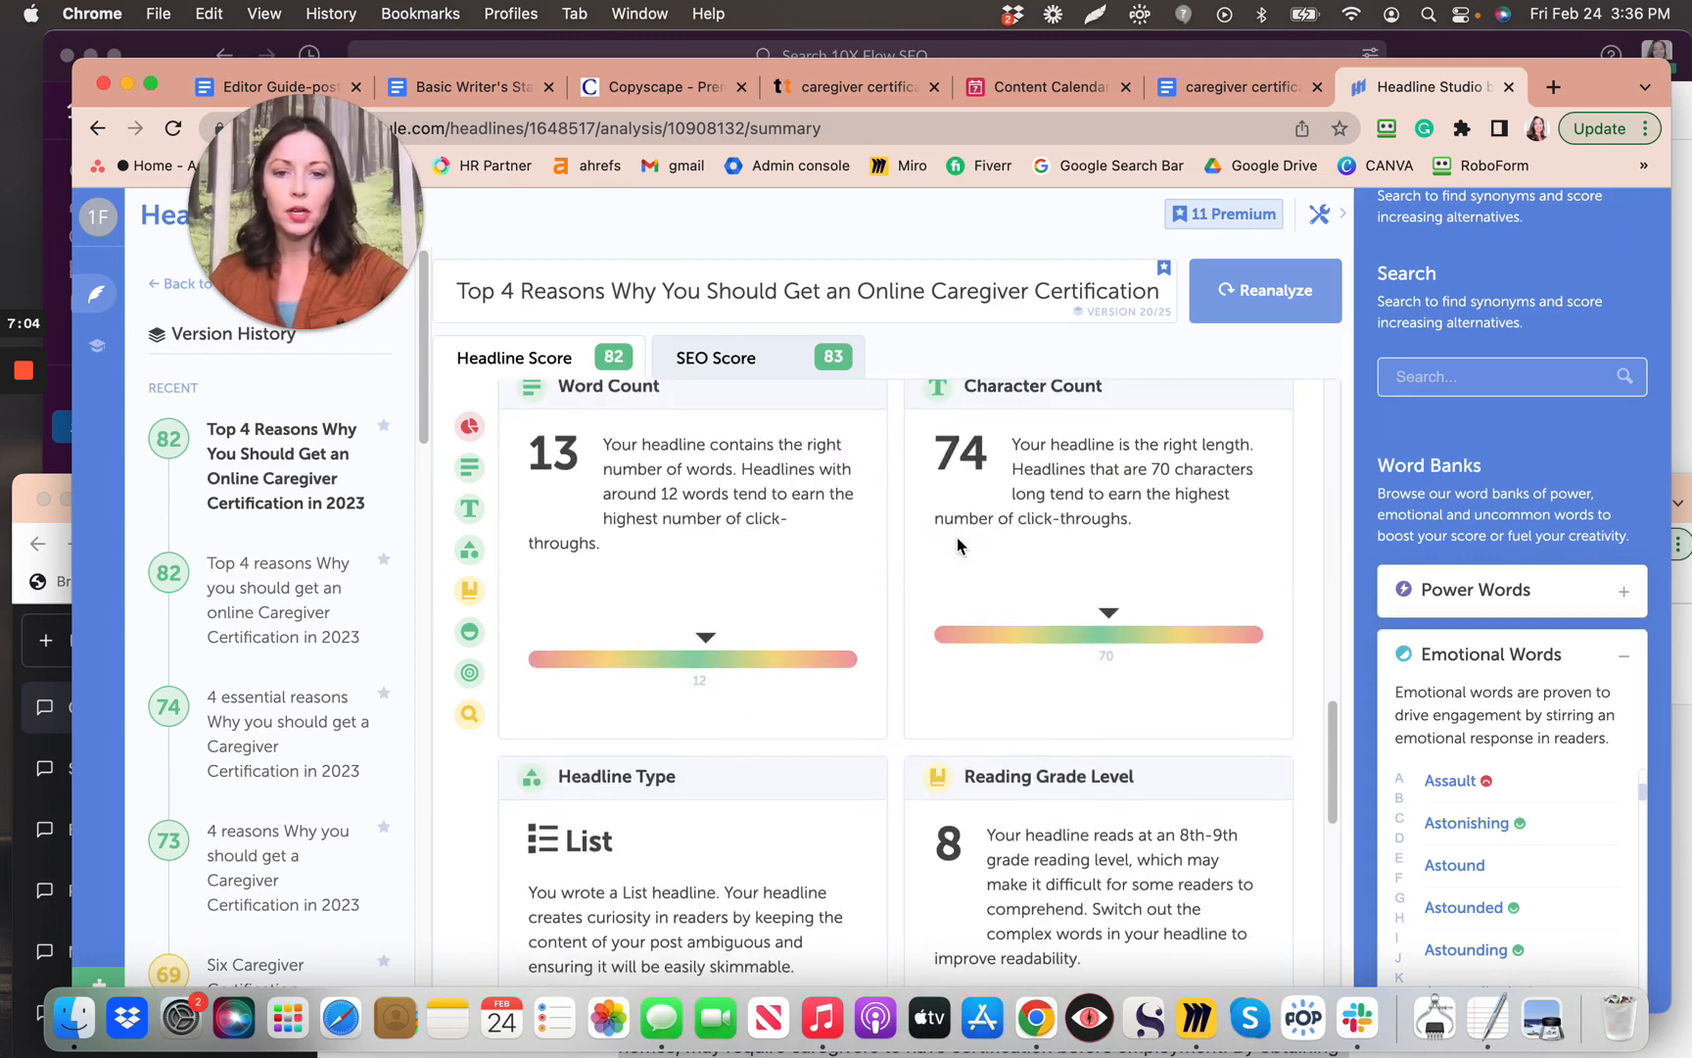
pyautogui.scroll(10, 957, 537)
pyautogui.scroll(-8, 957, 537)
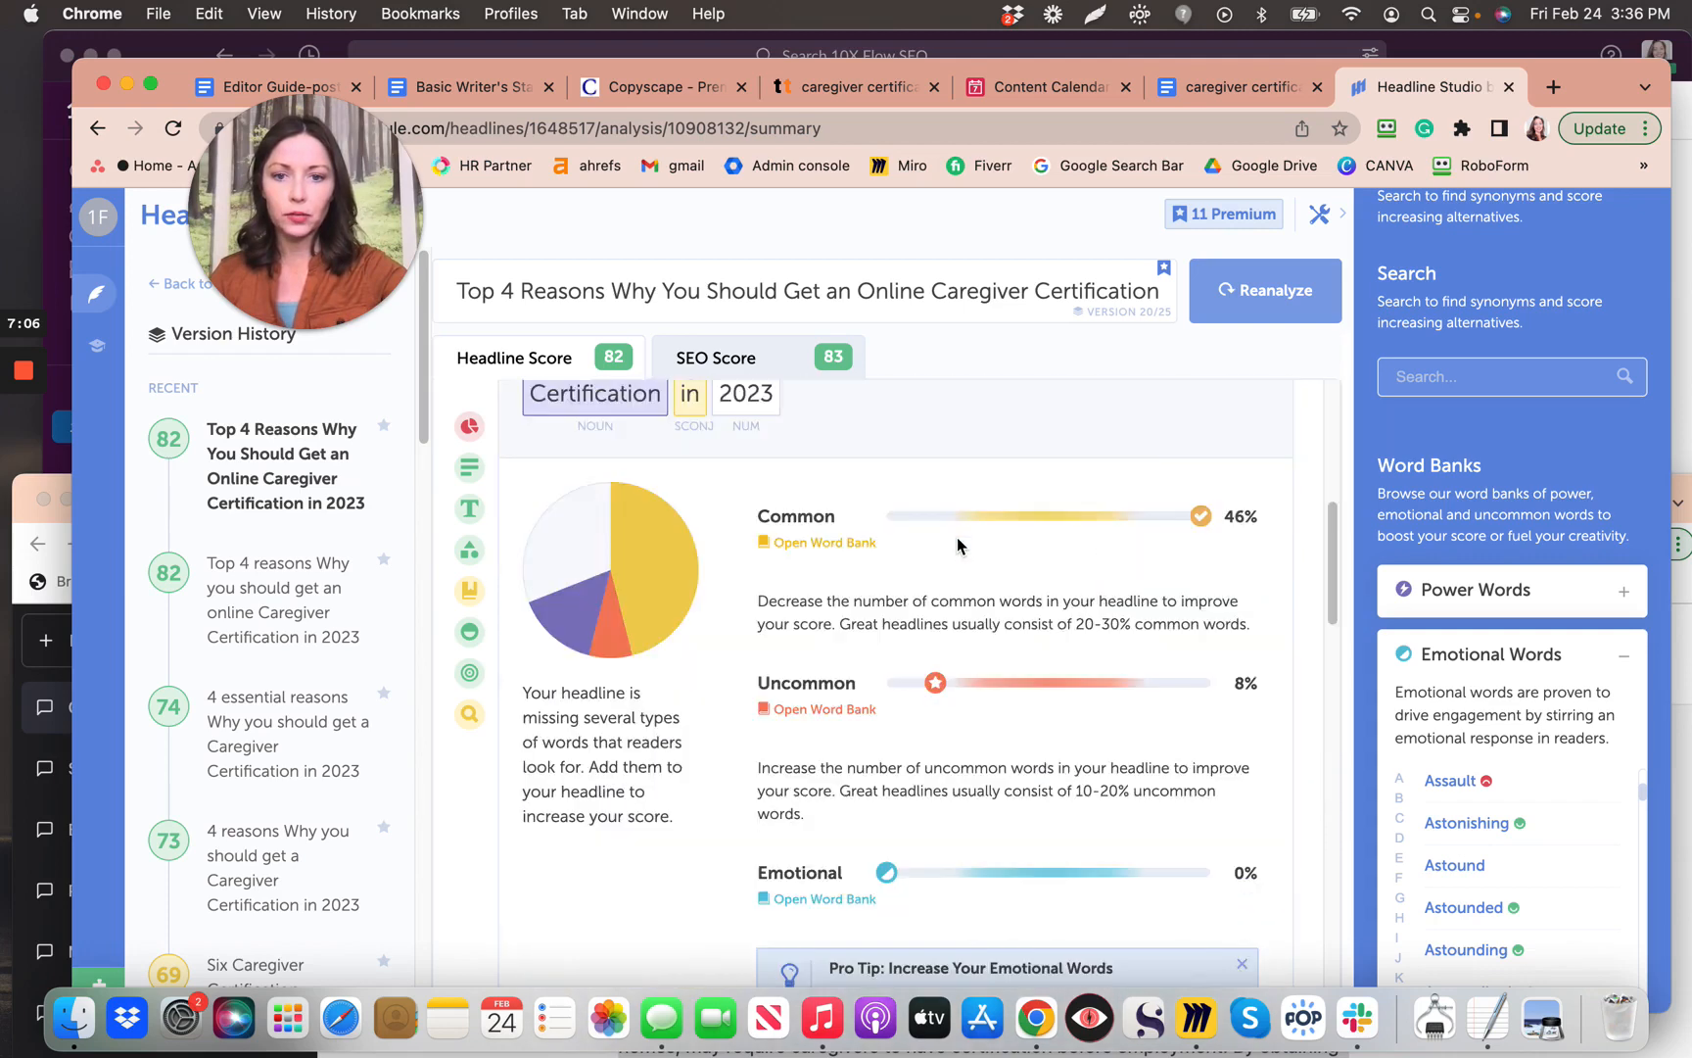
pyautogui.scroll(-3, 957, 537)
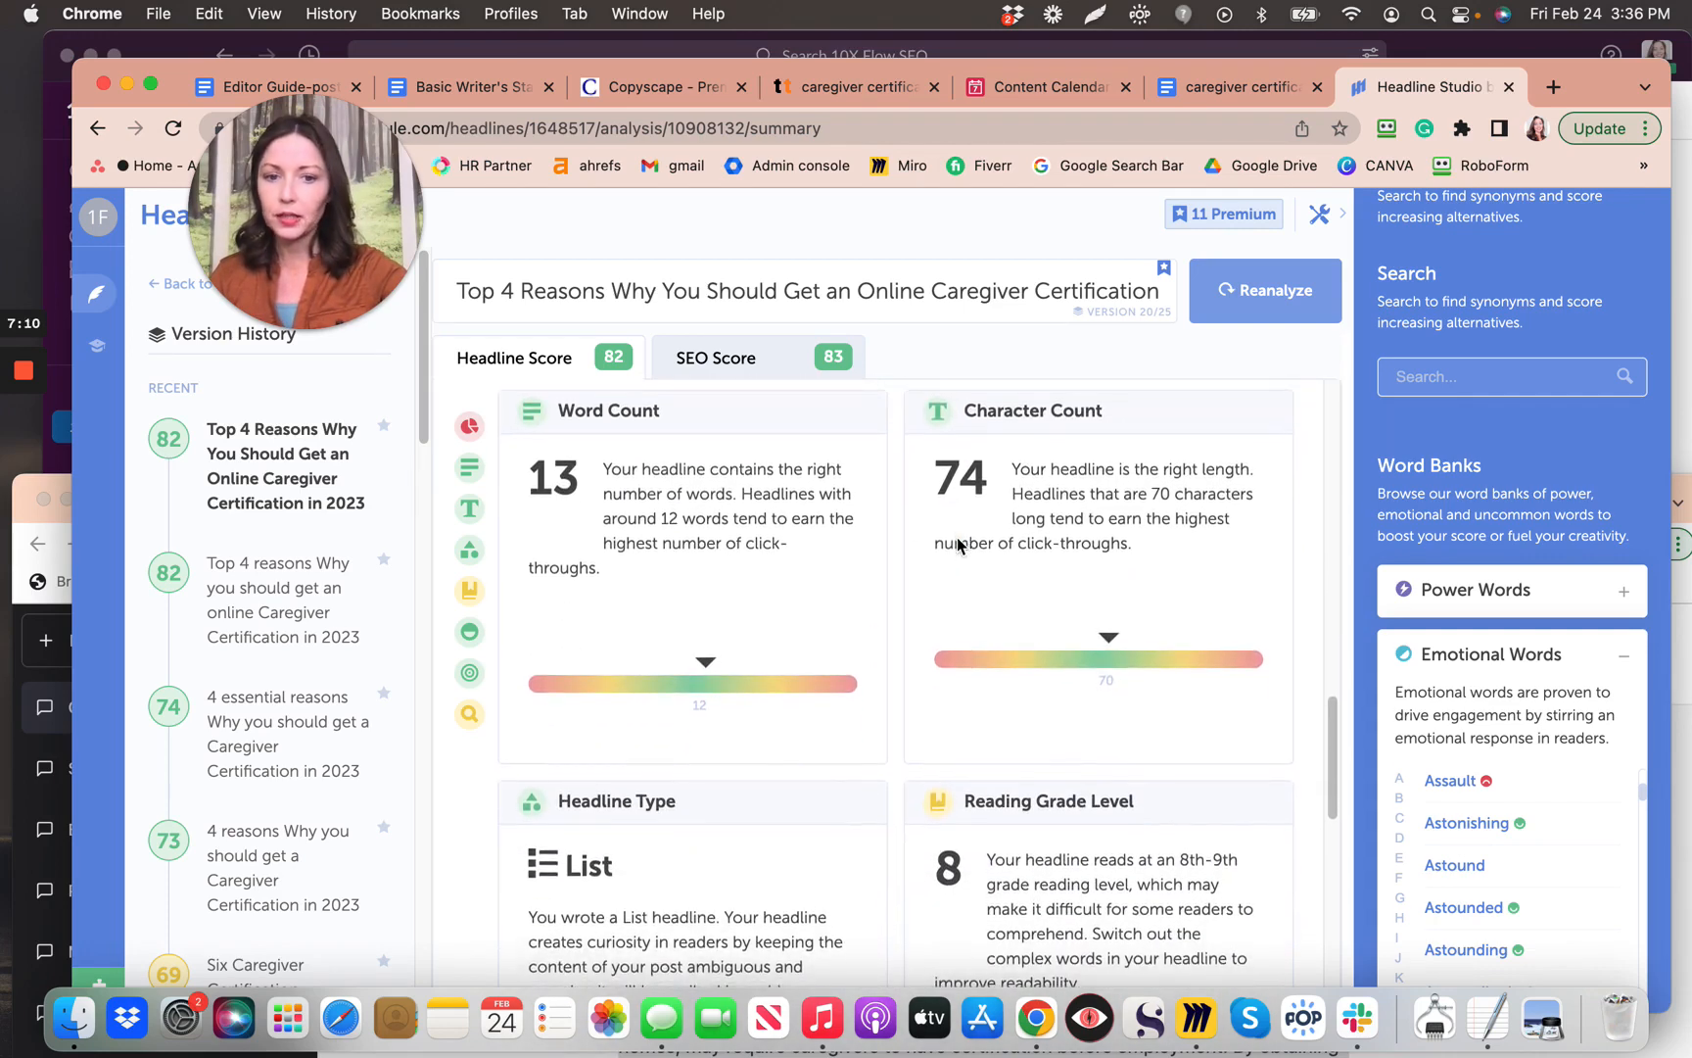
pyautogui.scroll(-5, 958, 541)
pyautogui.scroll(-15, 957, 537)
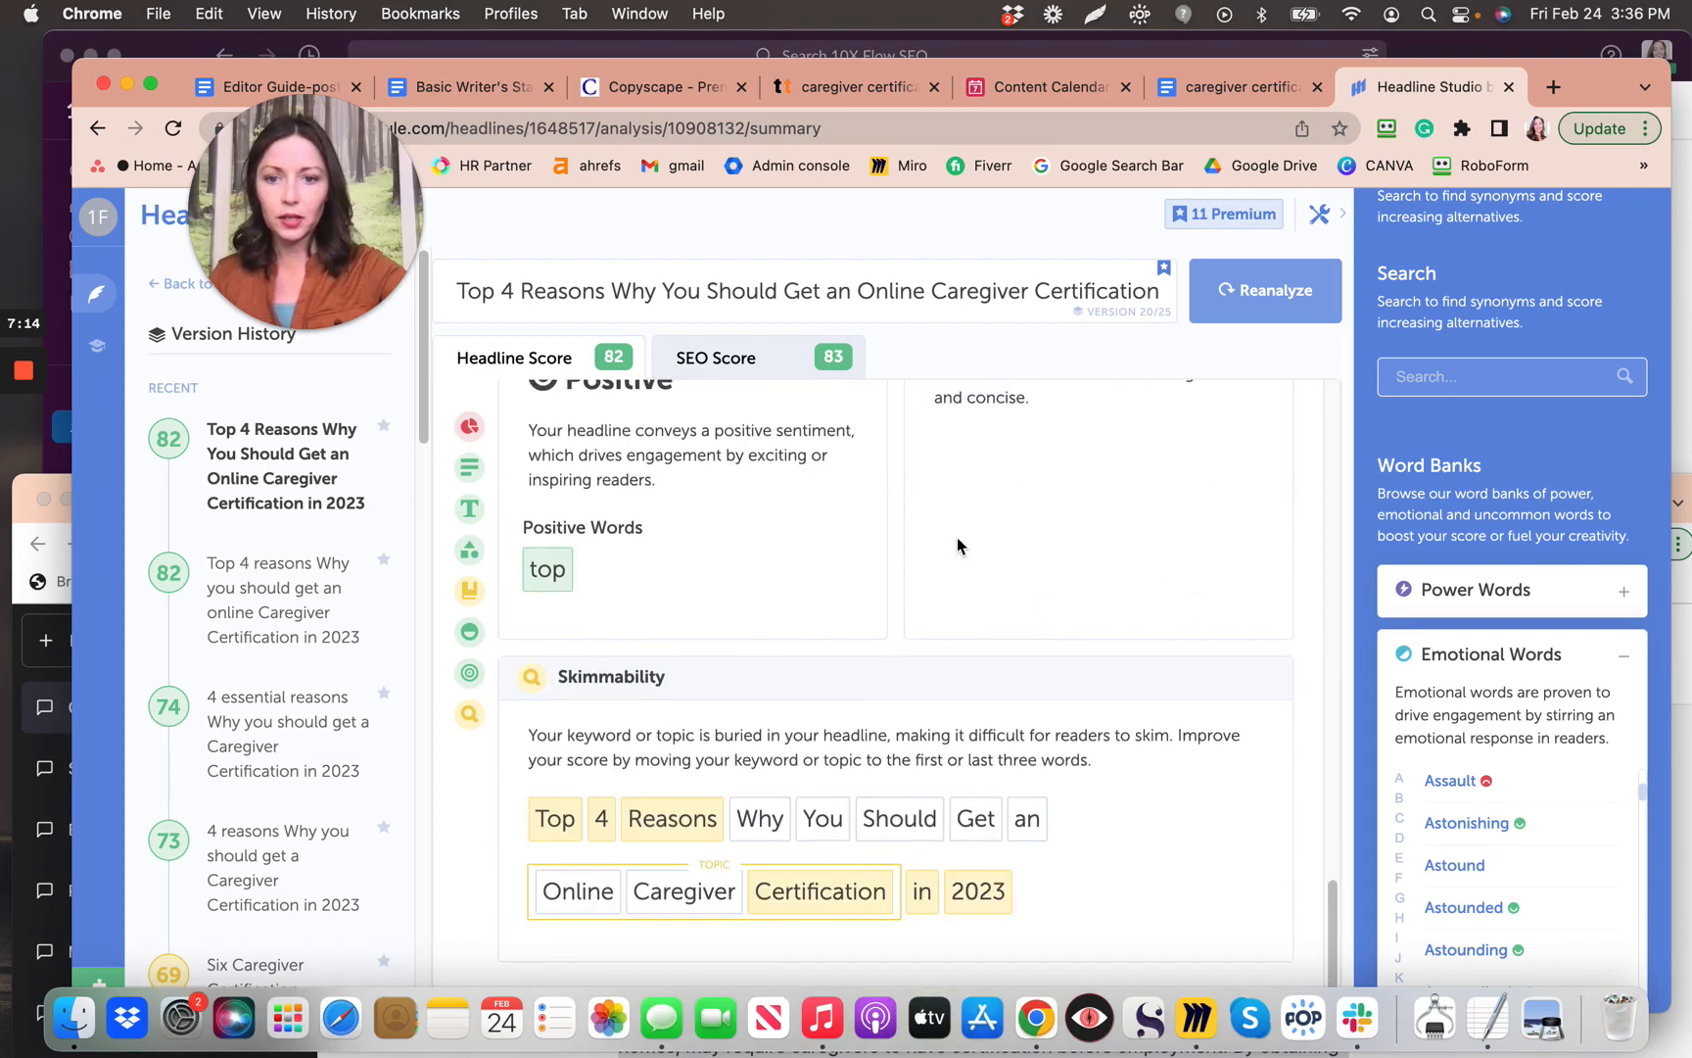
pyautogui.scroll(2, 957, 536)
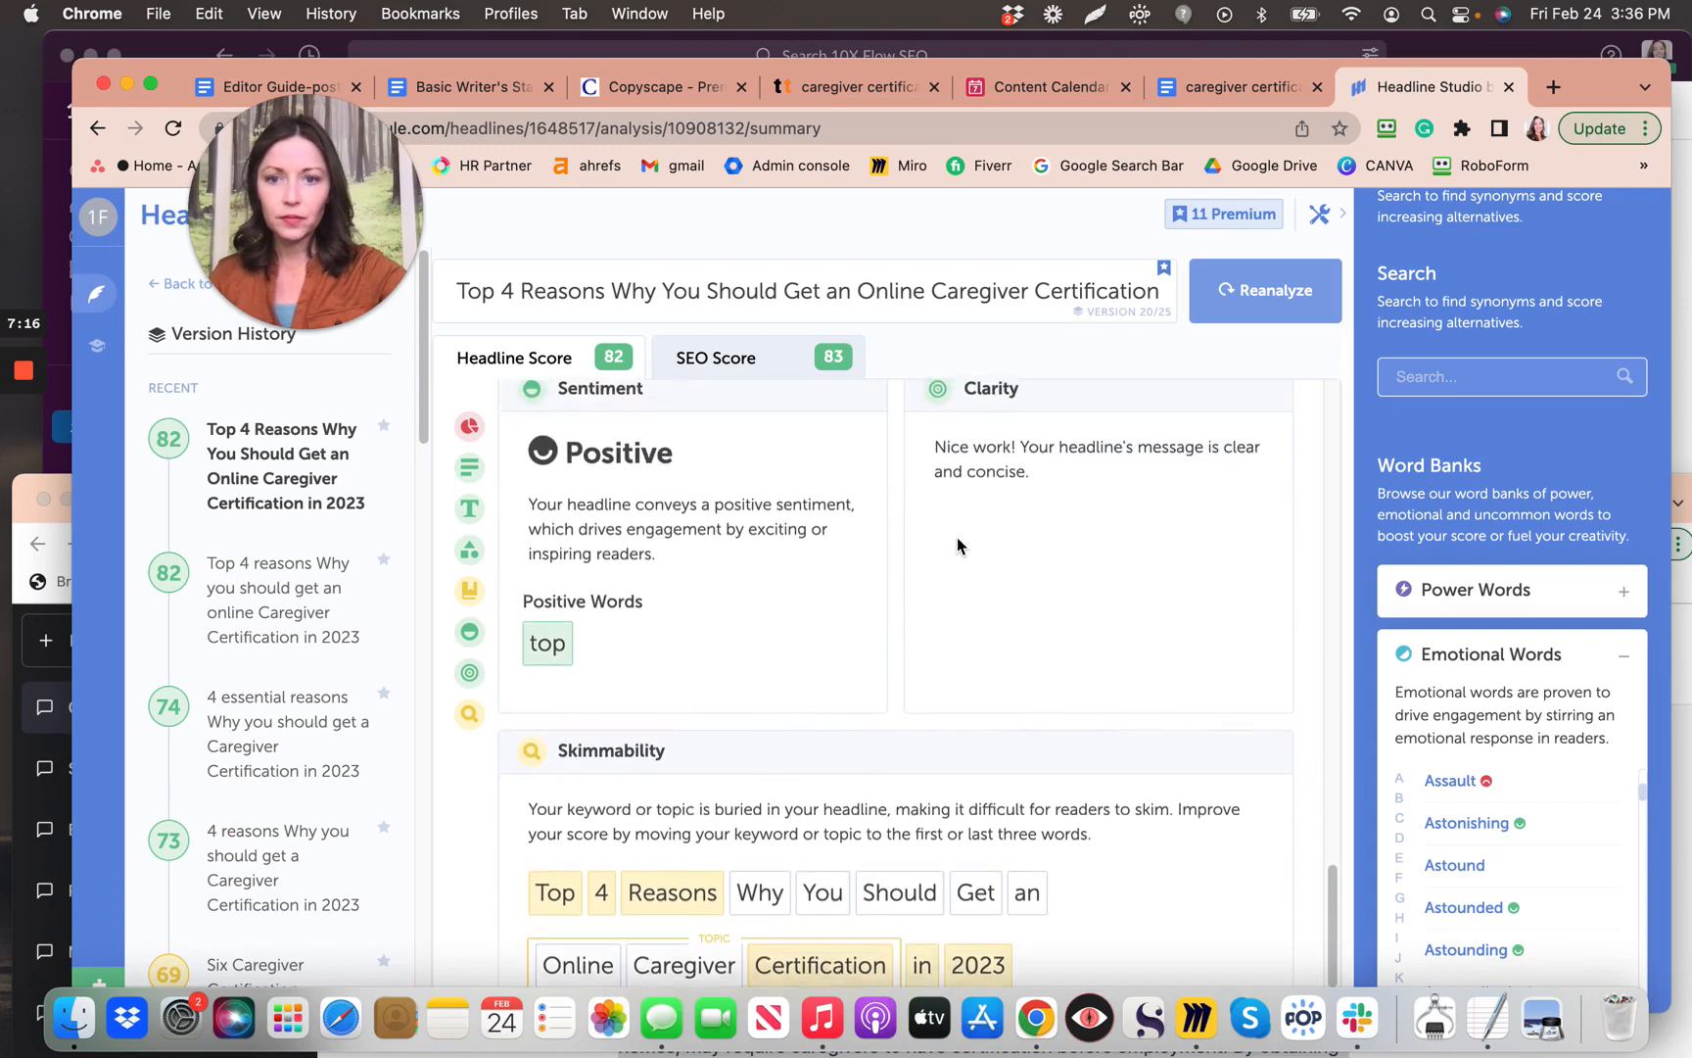
pyautogui.scroll(3, 957, 537)
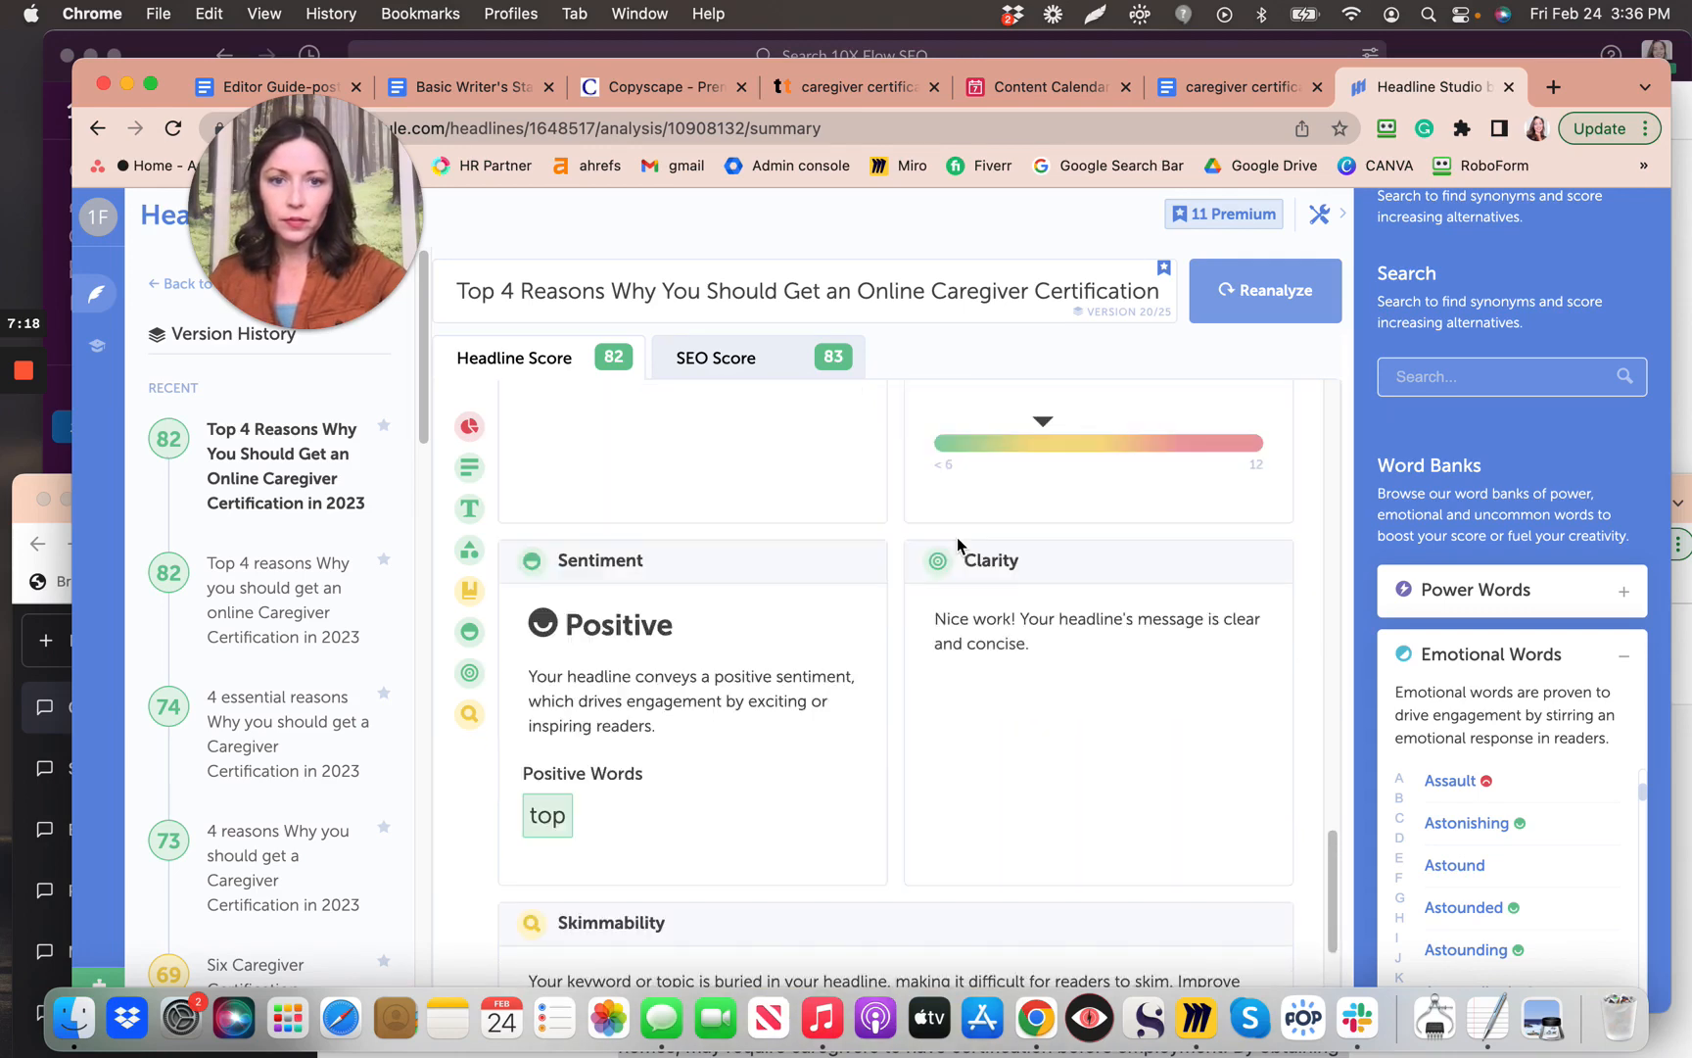
pyautogui.scroll(15, 957, 537)
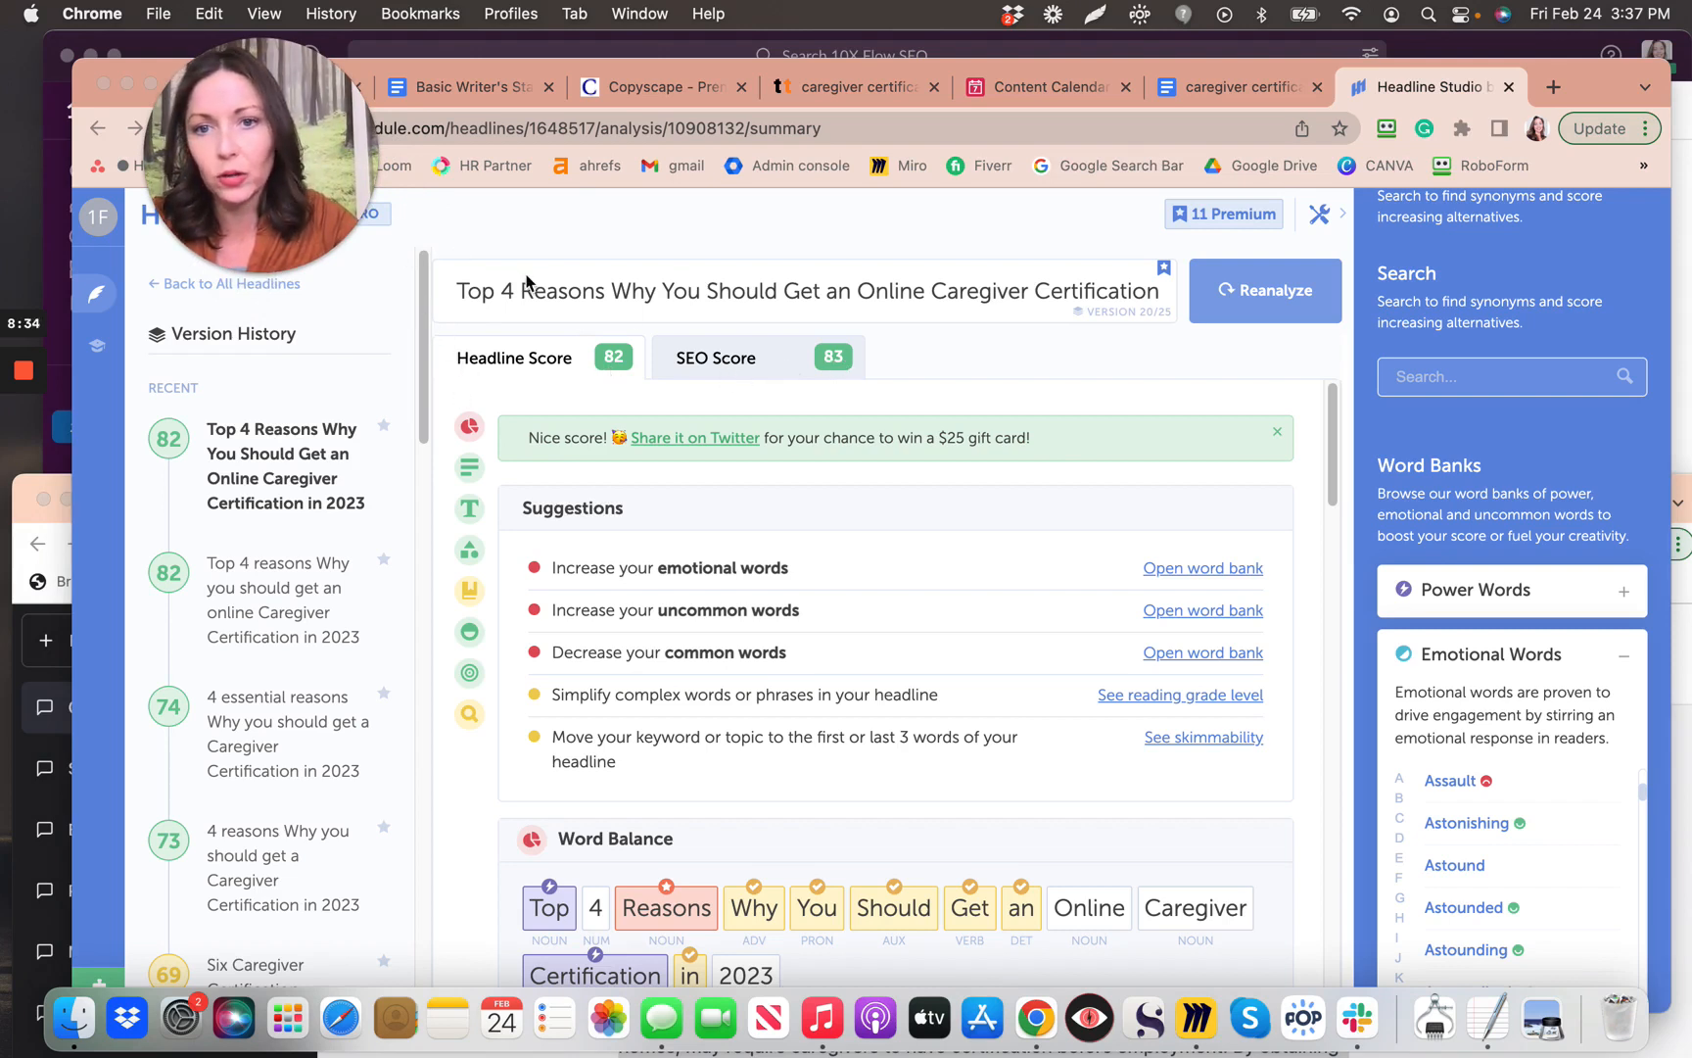
# Step: Switch back to the caregiver certification Google Docs tab
pyautogui.click(1257, 98)
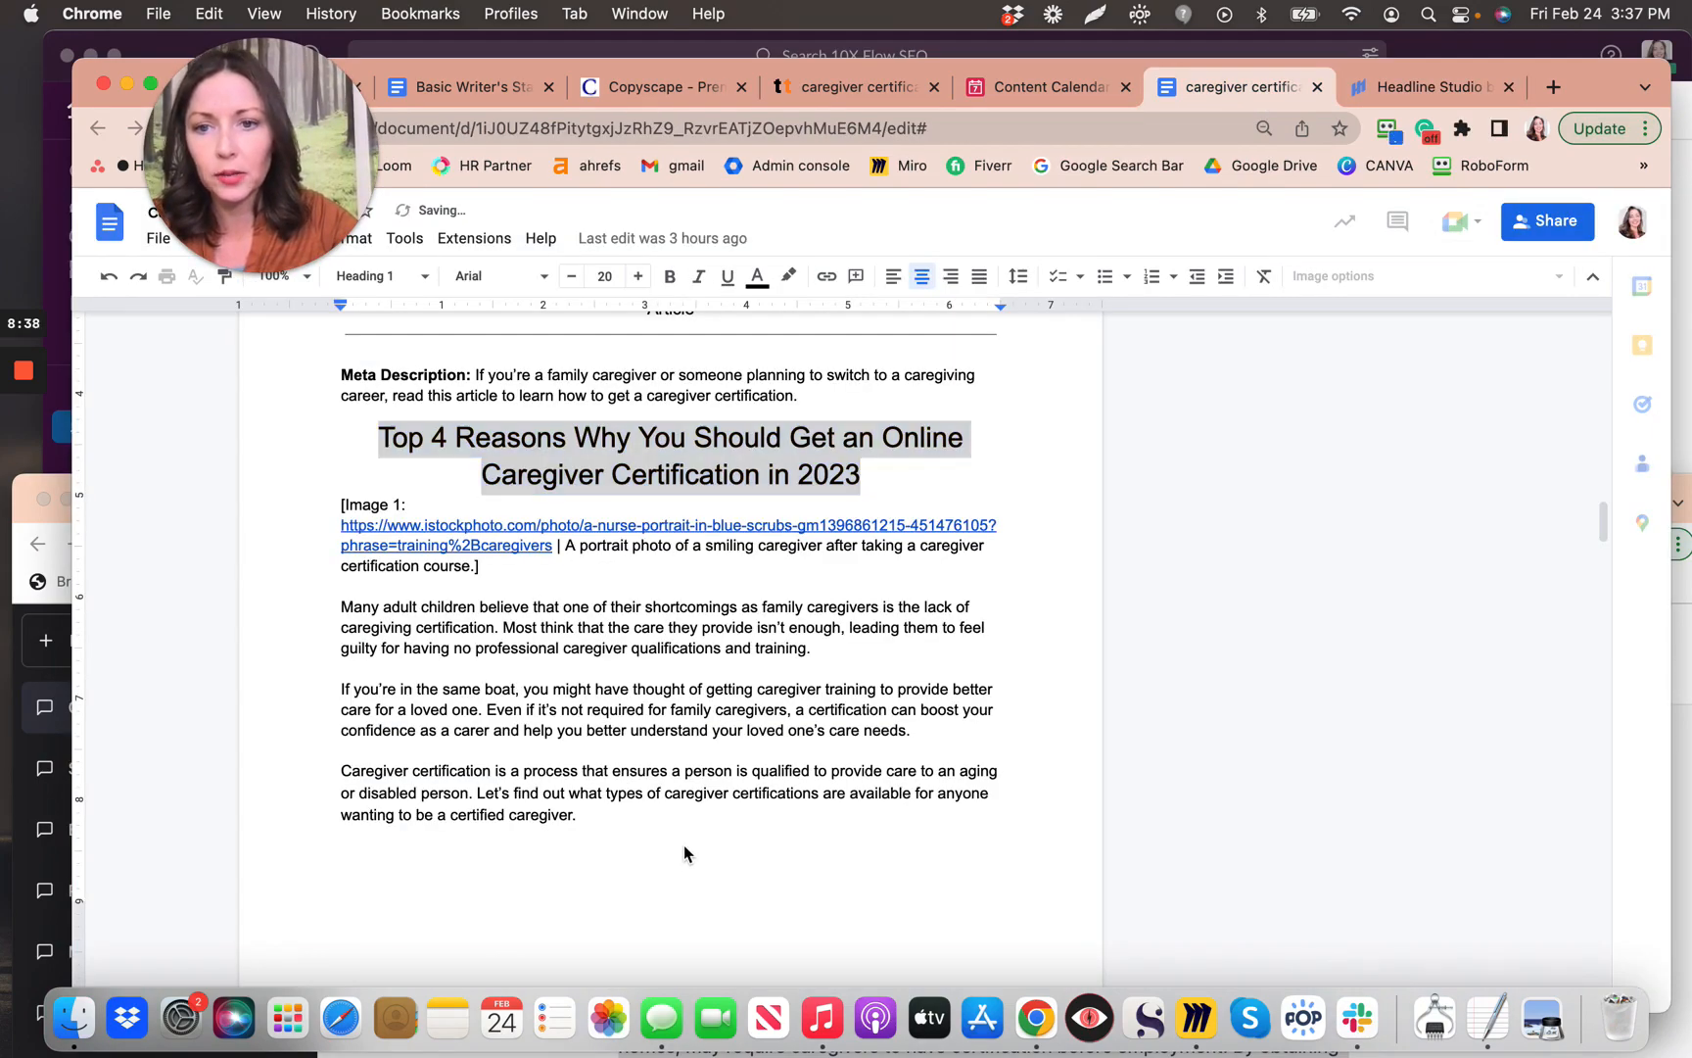
# Step: Confirm the article ends with the 82-score screenshot and 77/100 chart, then switch to the Editor Guide outline
pyautogui.scroll(-20, 683, 852)
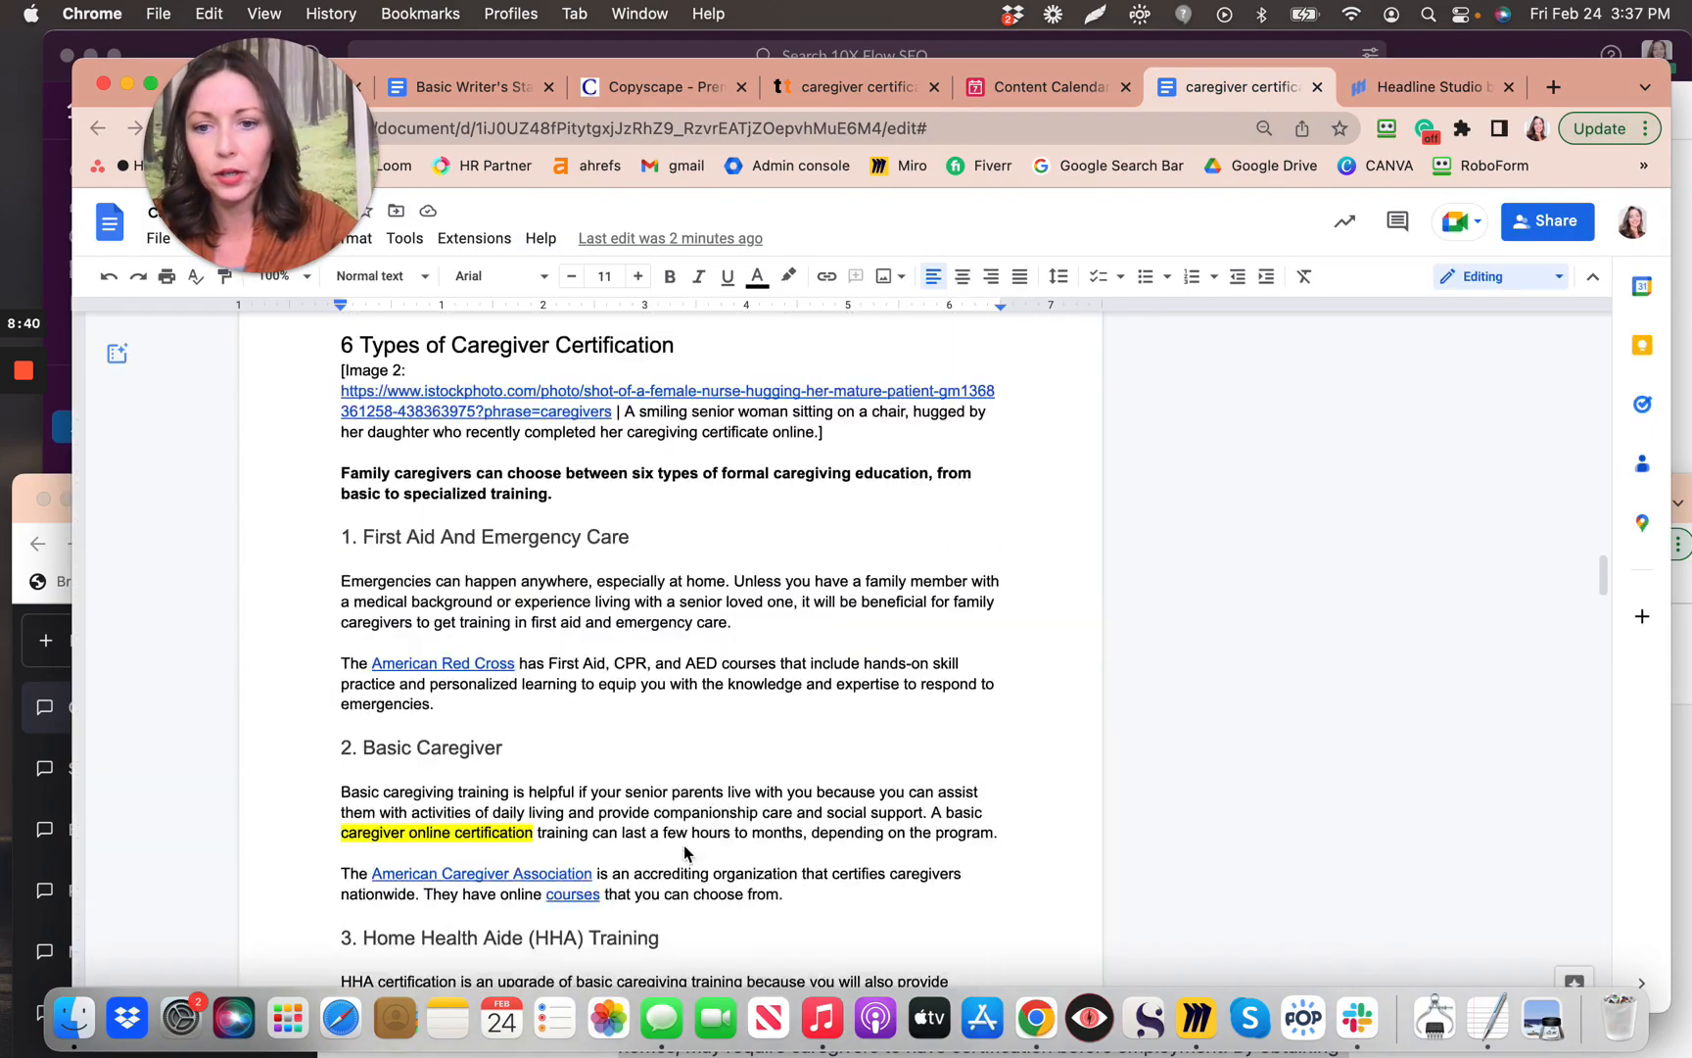
pyautogui.scroll(-15, 684, 852)
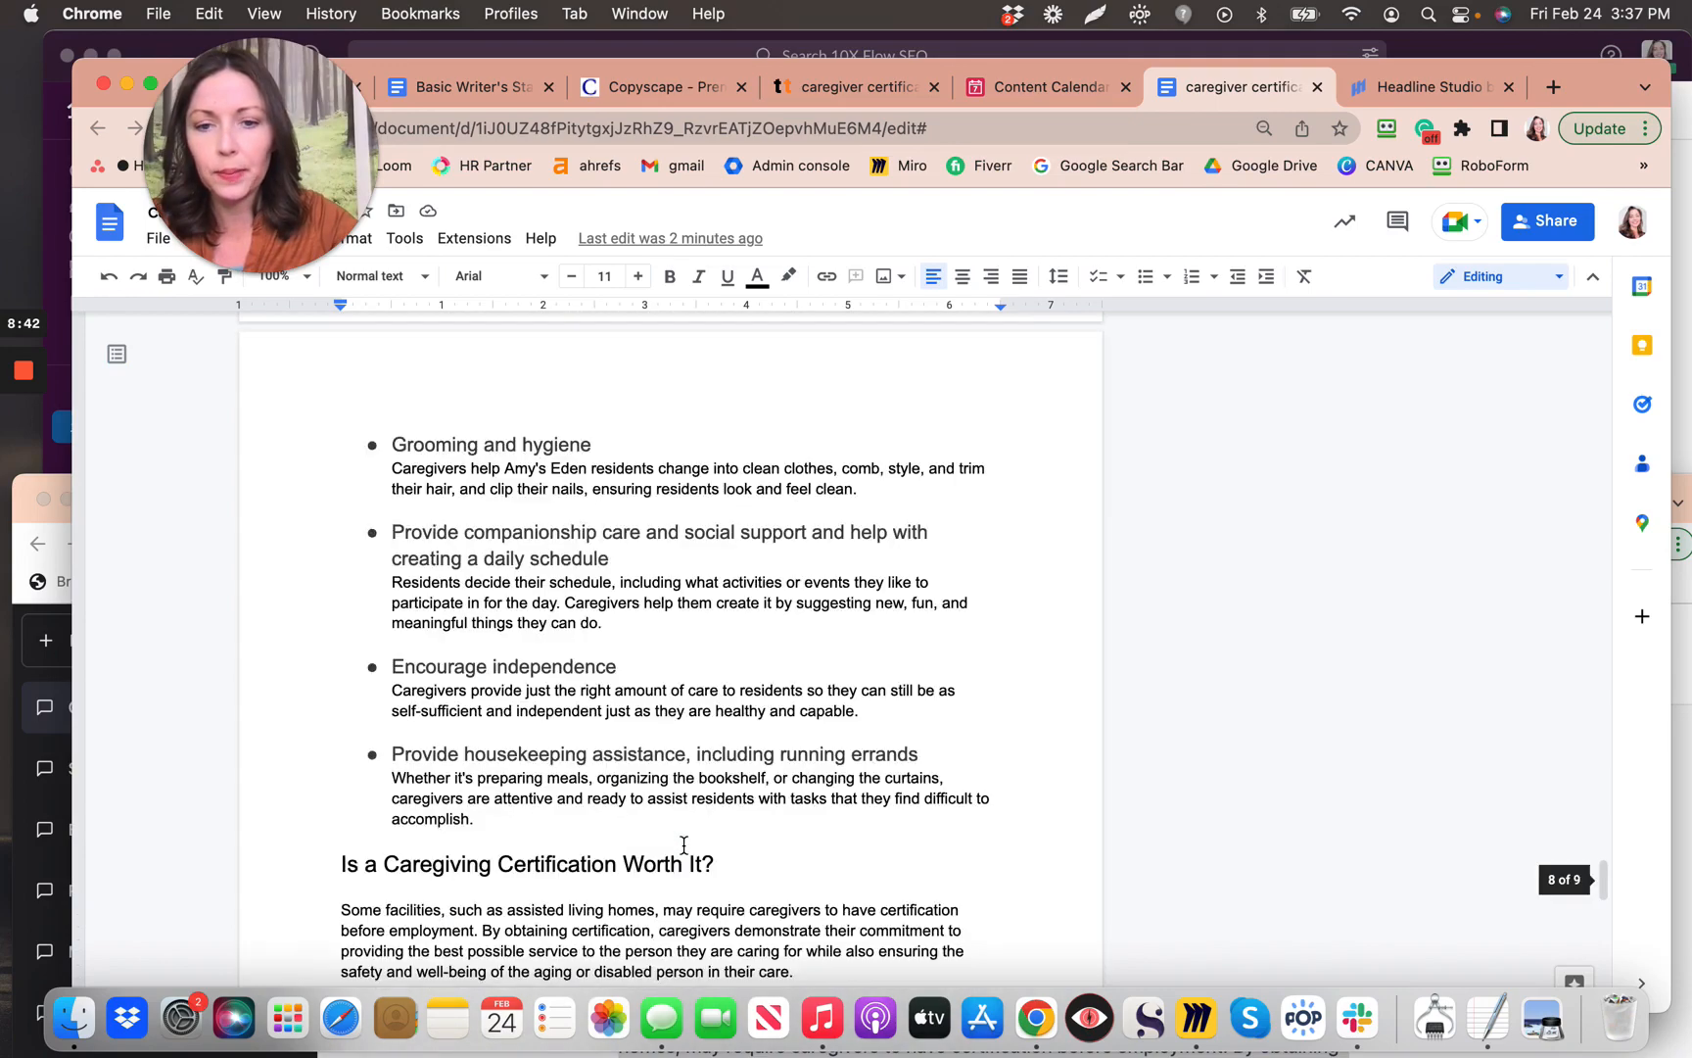
pyautogui.scroll(5, 683, 847)
pyautogui.scroll(-20, 684, 845)
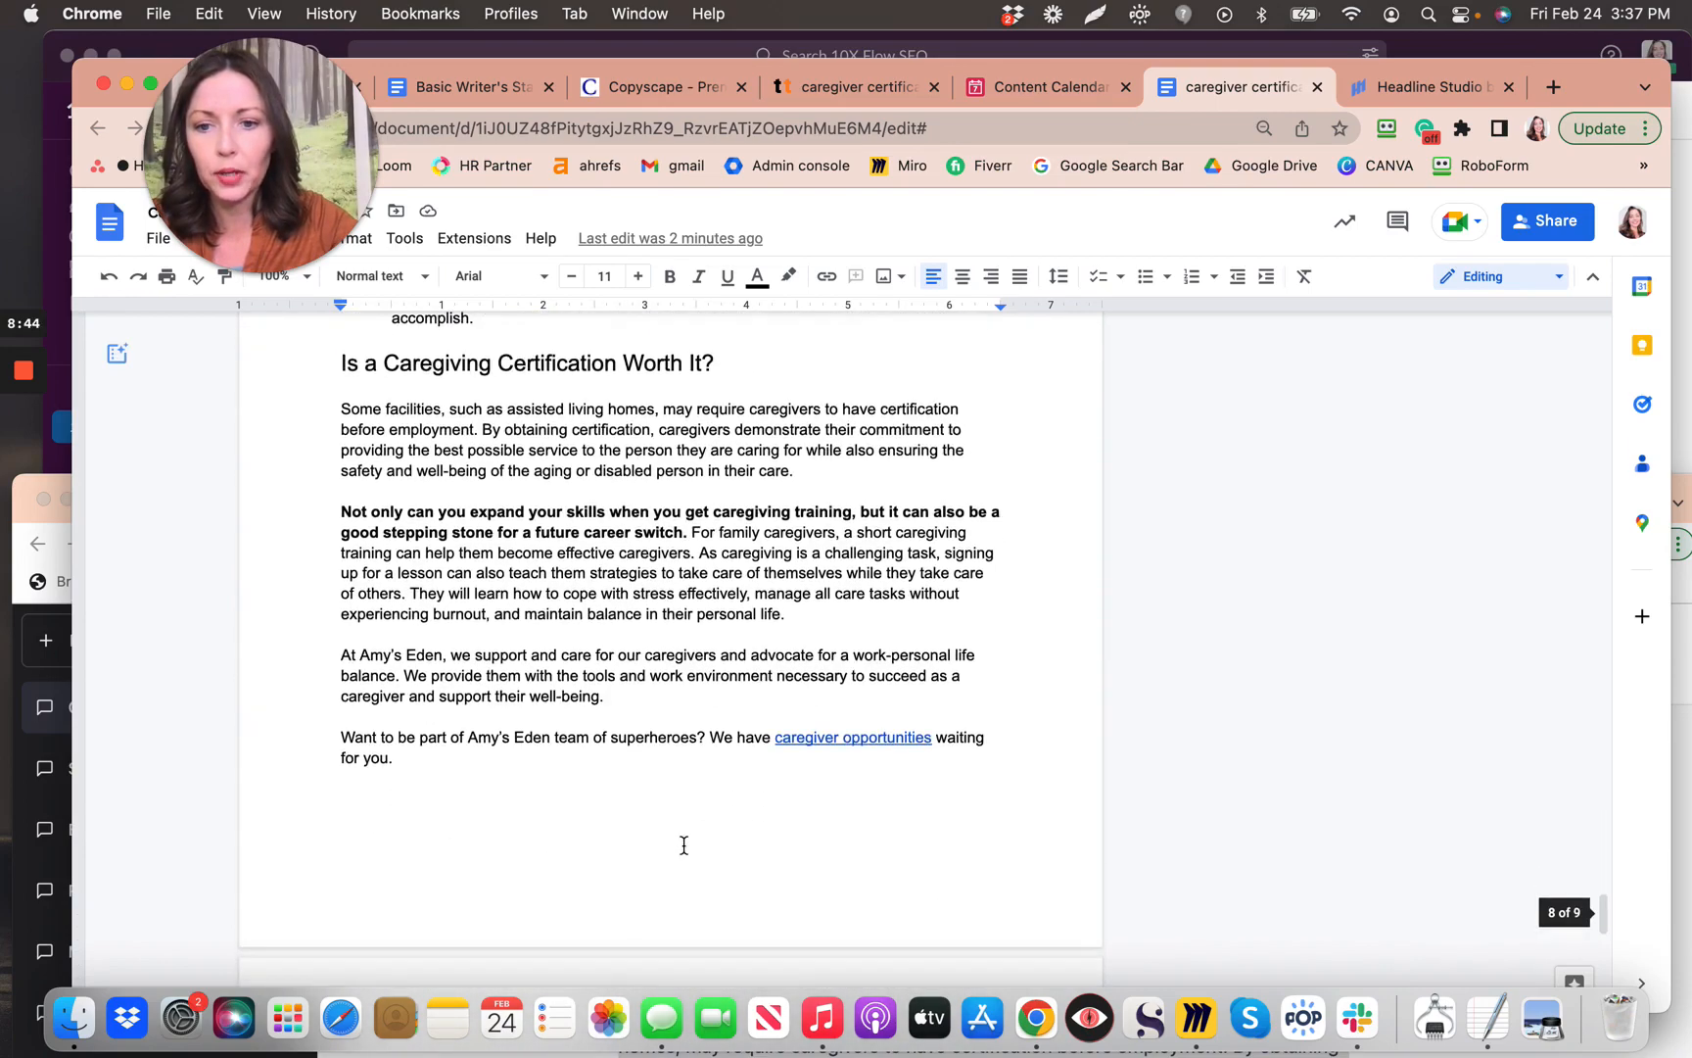
pyautogui.scroll(4, 684, 845)
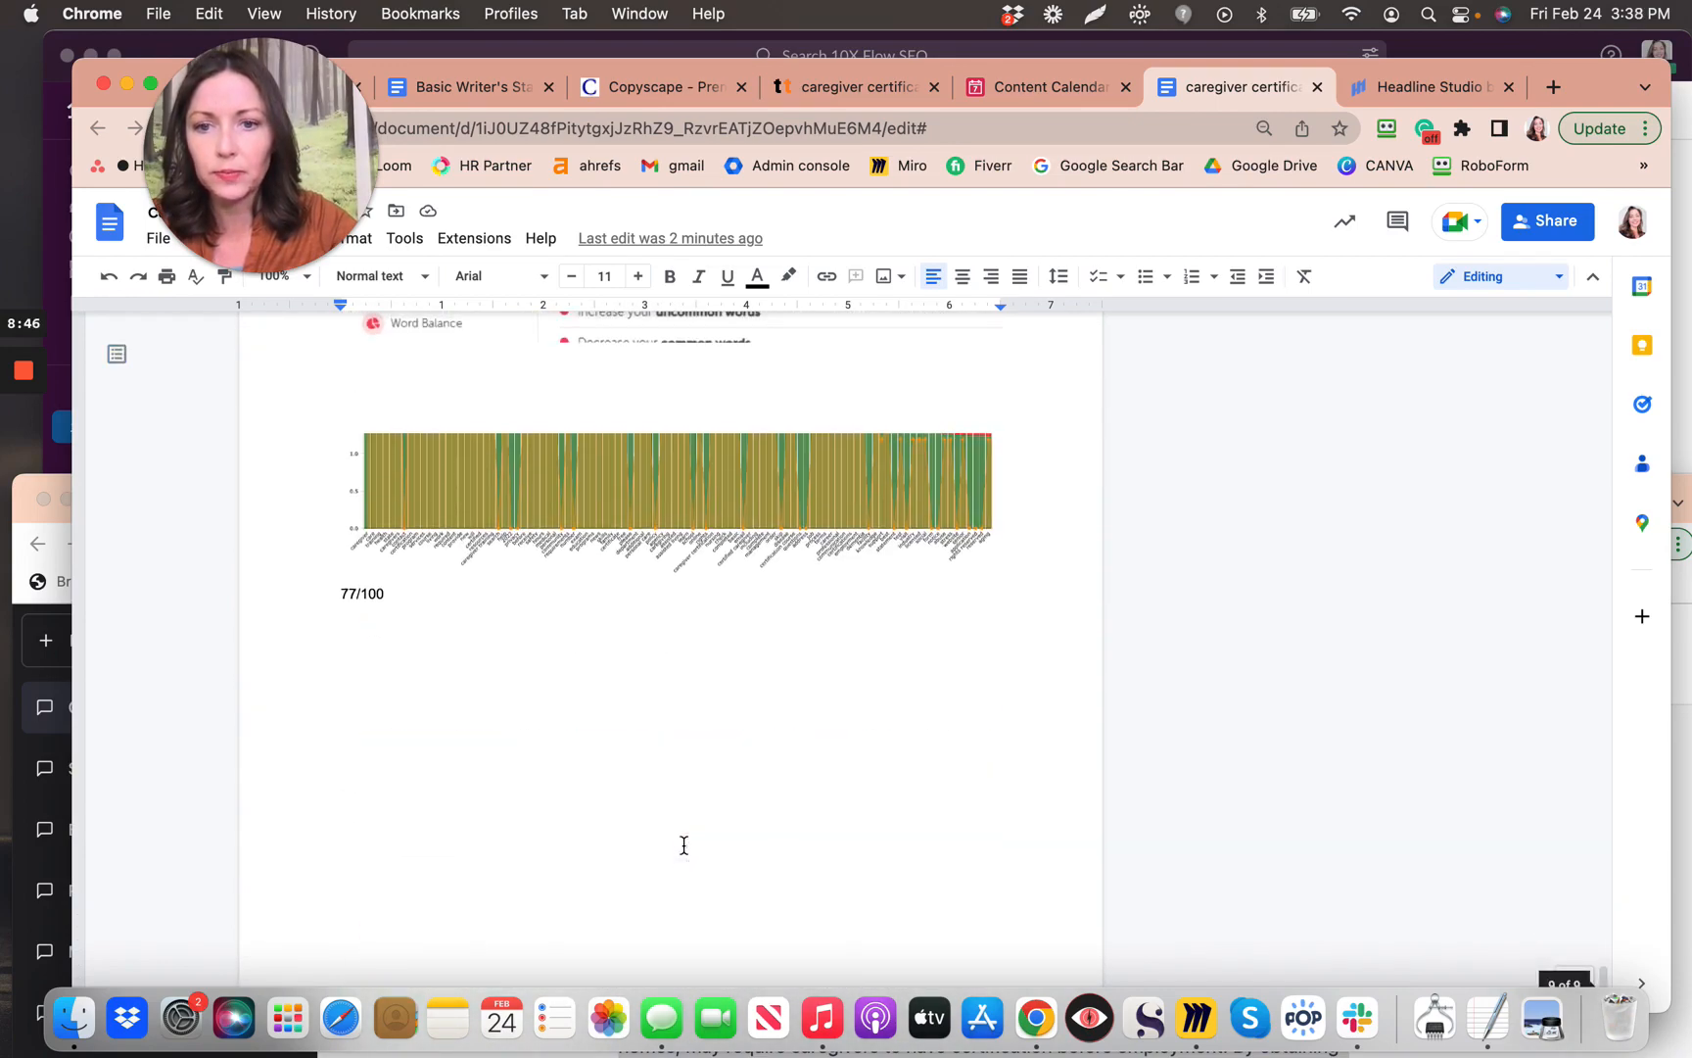
pyautogui.scroll(1, 683, 845)
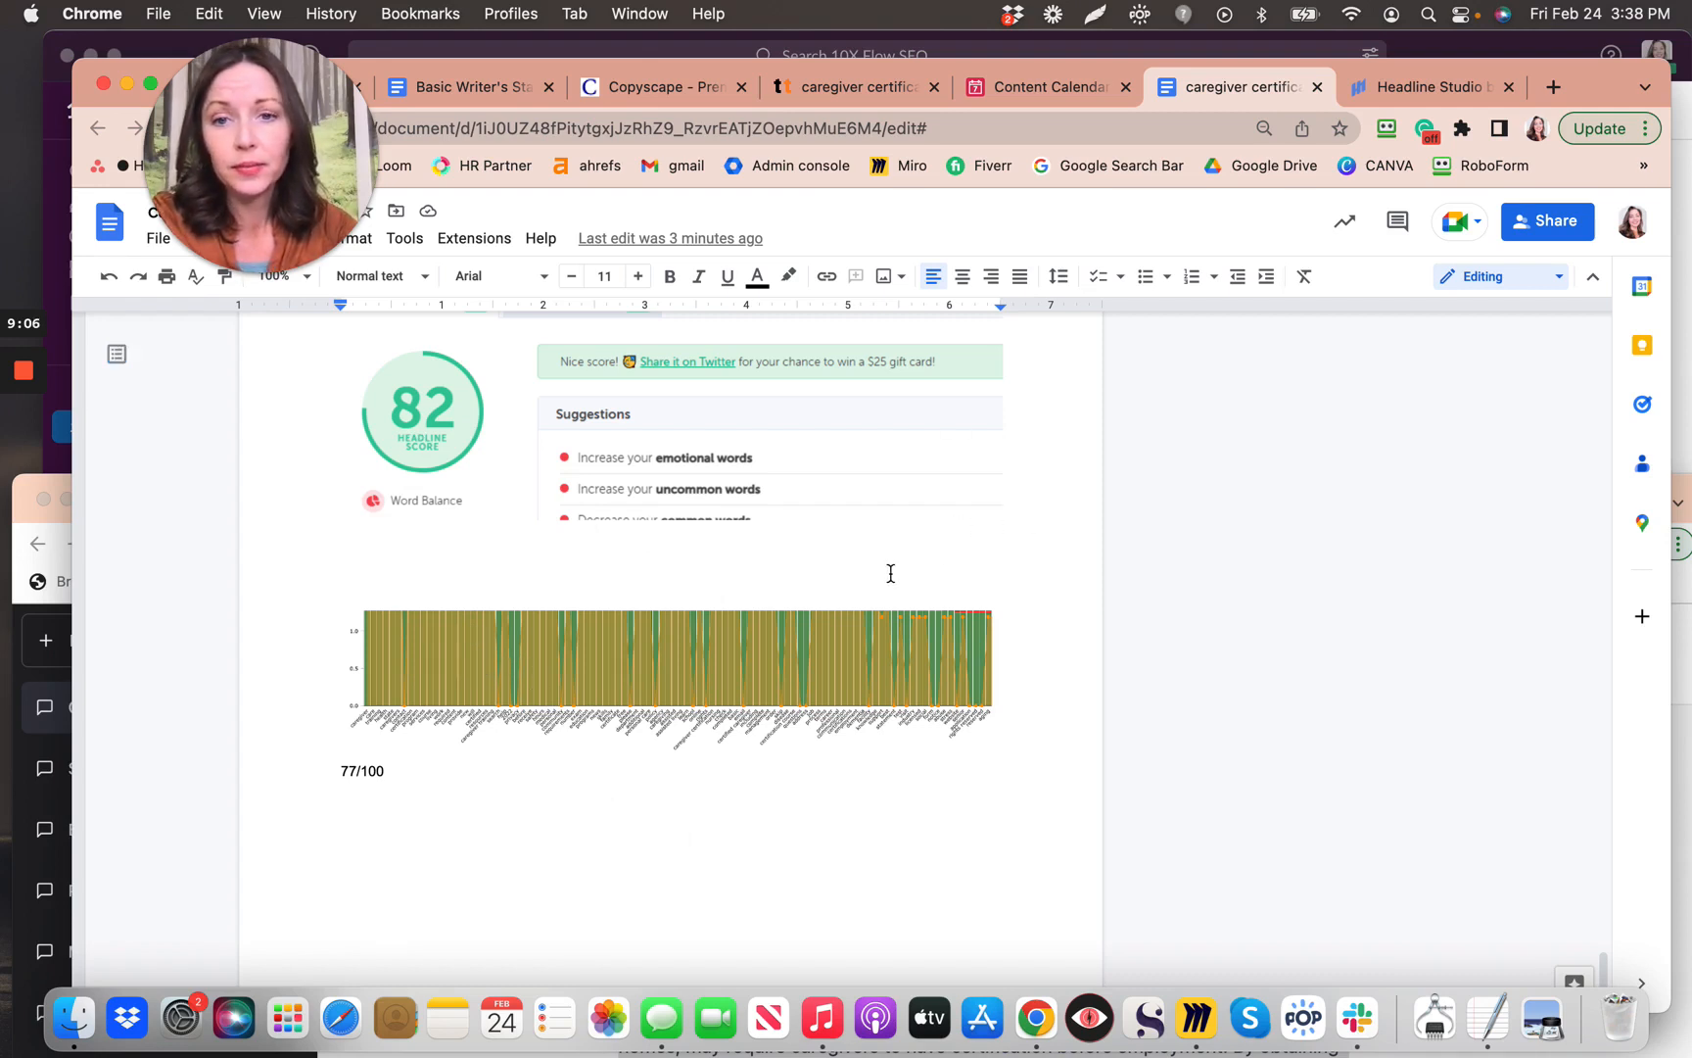
pyautogui.moveTo(290, 104); pyautogui.dragTo(724, 92)
pyautogui.click(254, 90)
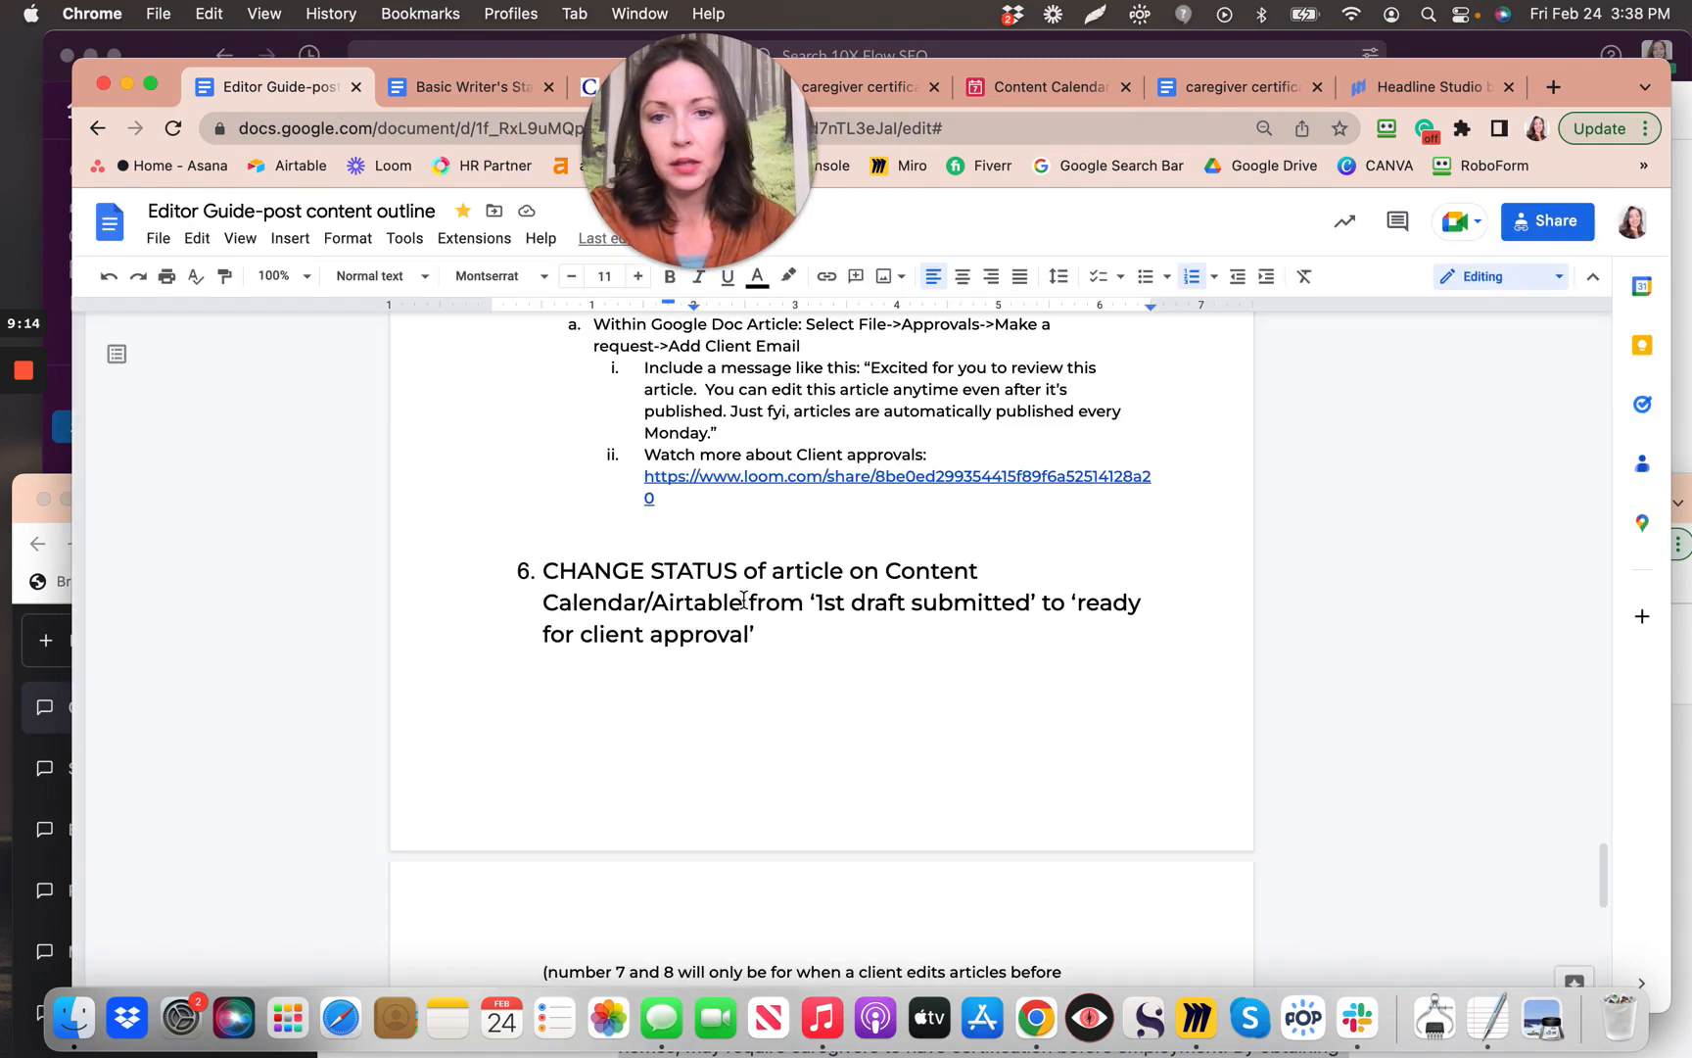
# Step: Read Editor Guide steps 4–6 on client approval, then switch to the Airtable Content Calendar
pyautogui.scroll(-2, 745, 599)
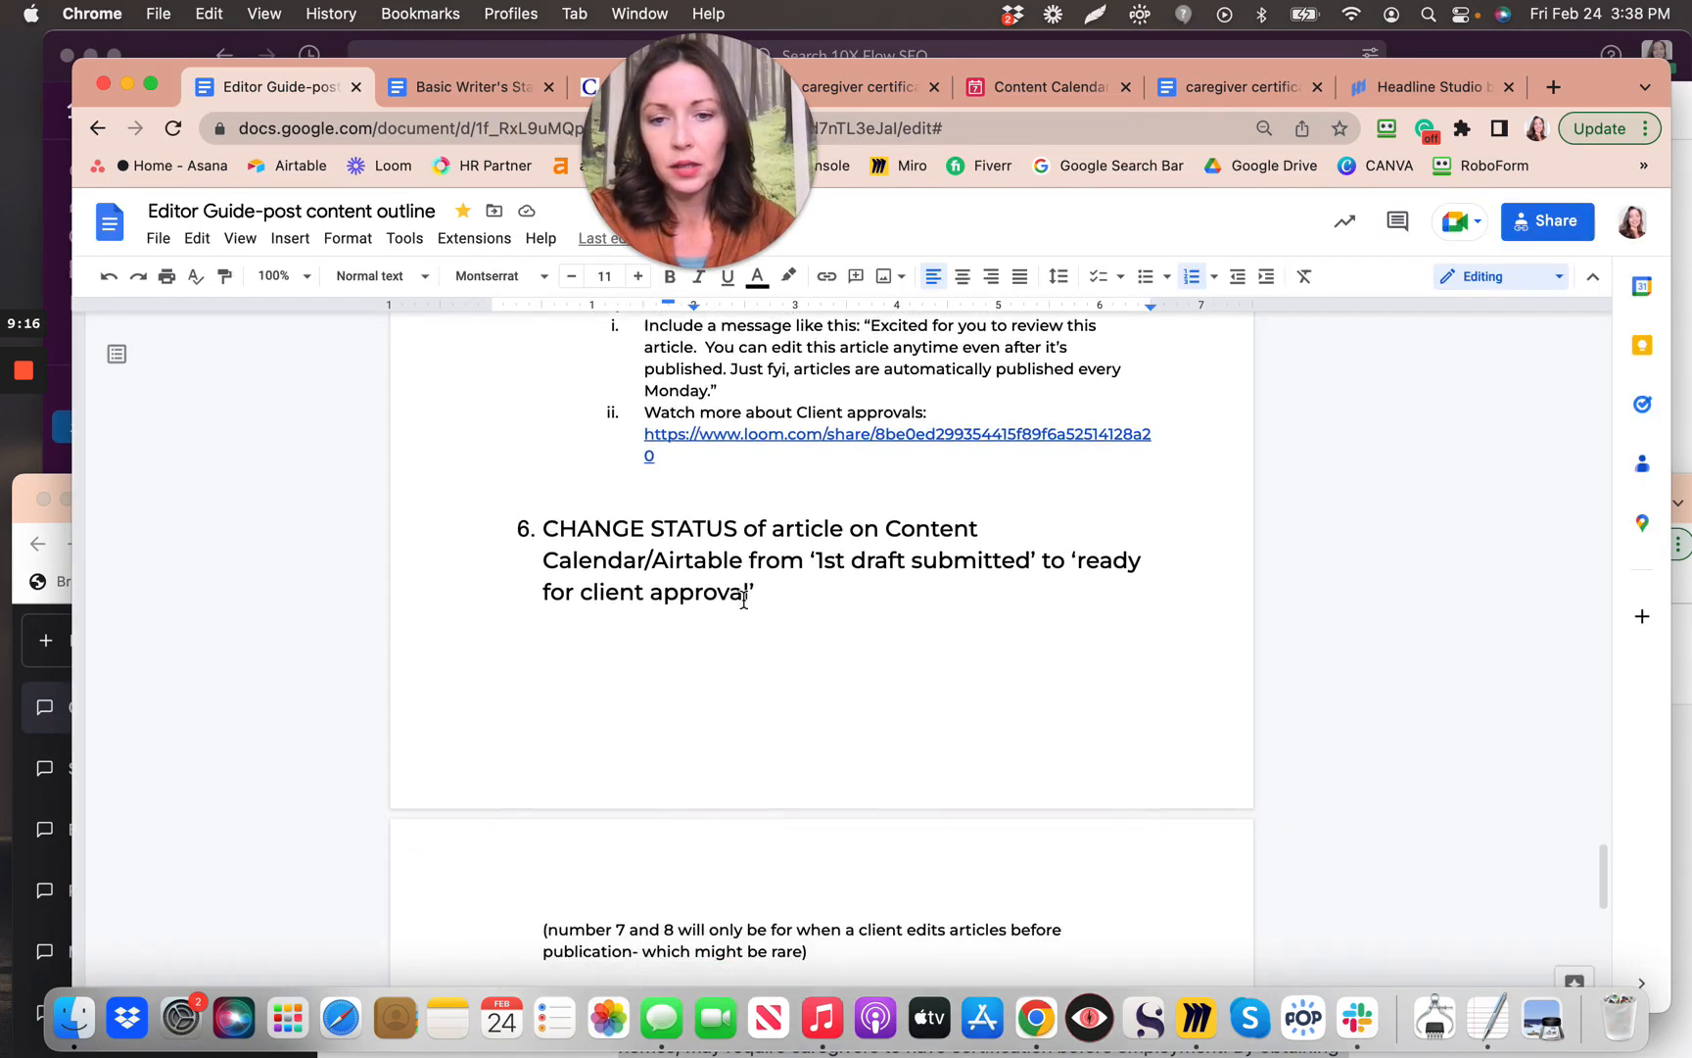
pyautogui.scroll(-5, 744, 600)
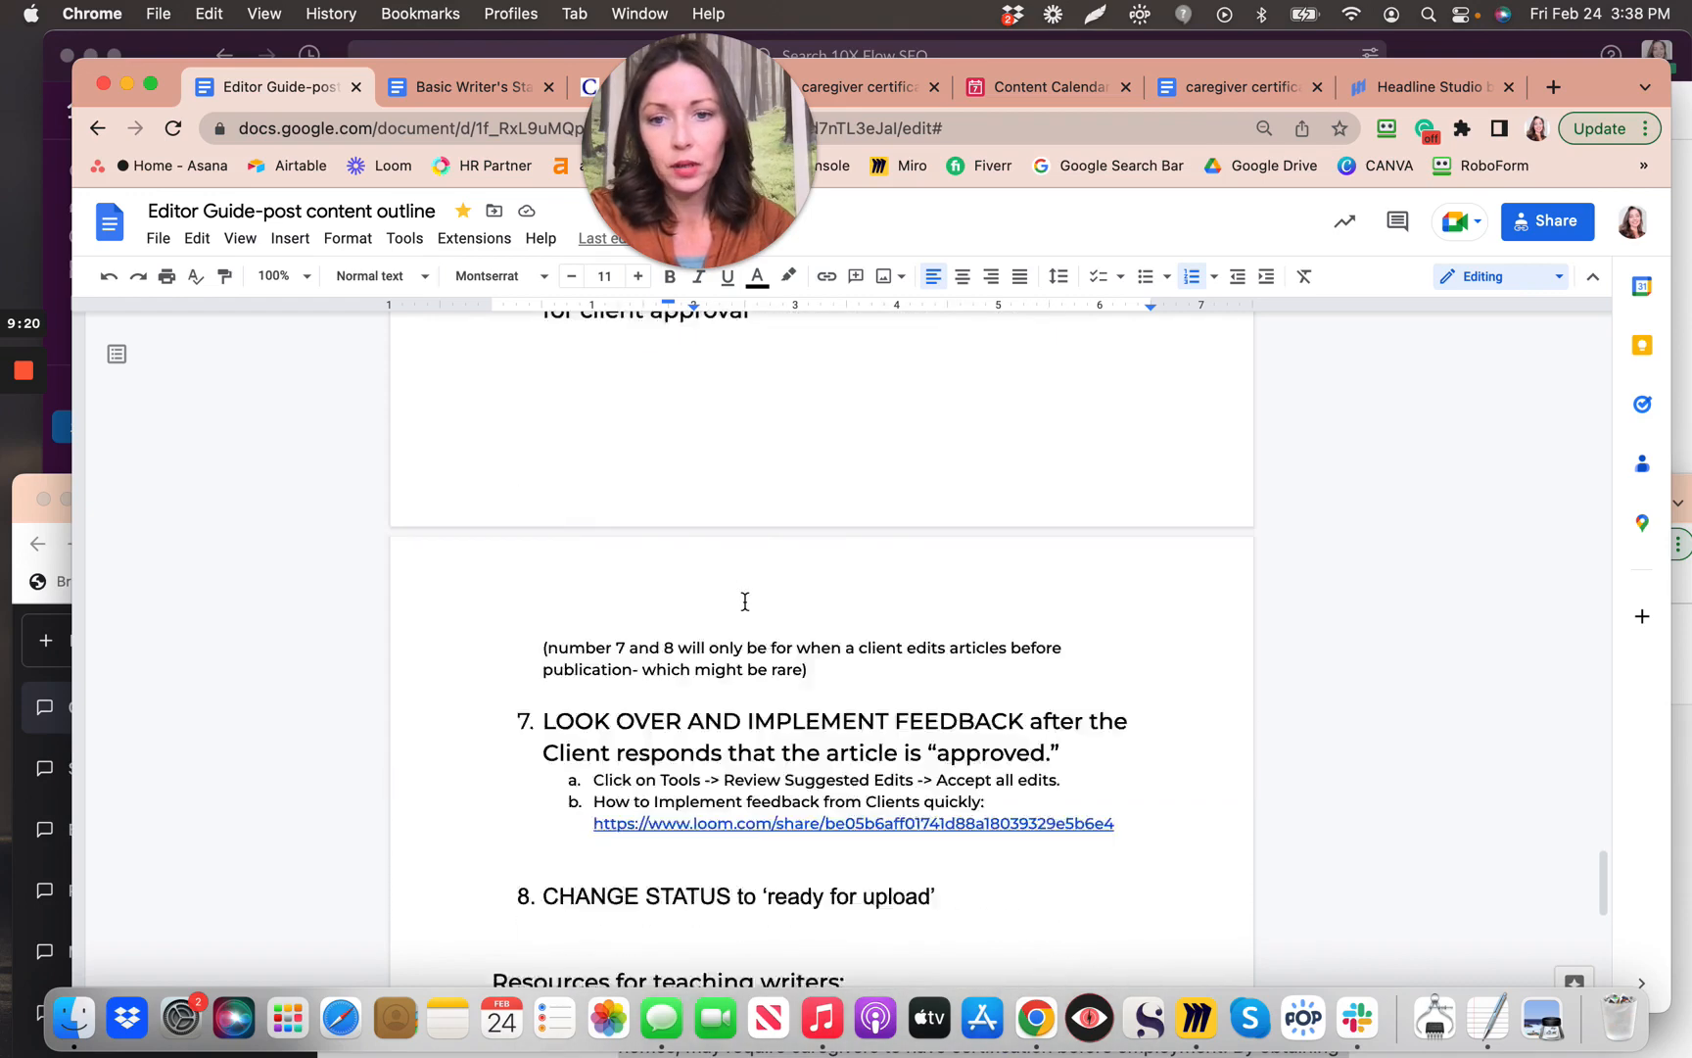
pyautogui.scroll(-15, 744, 601)
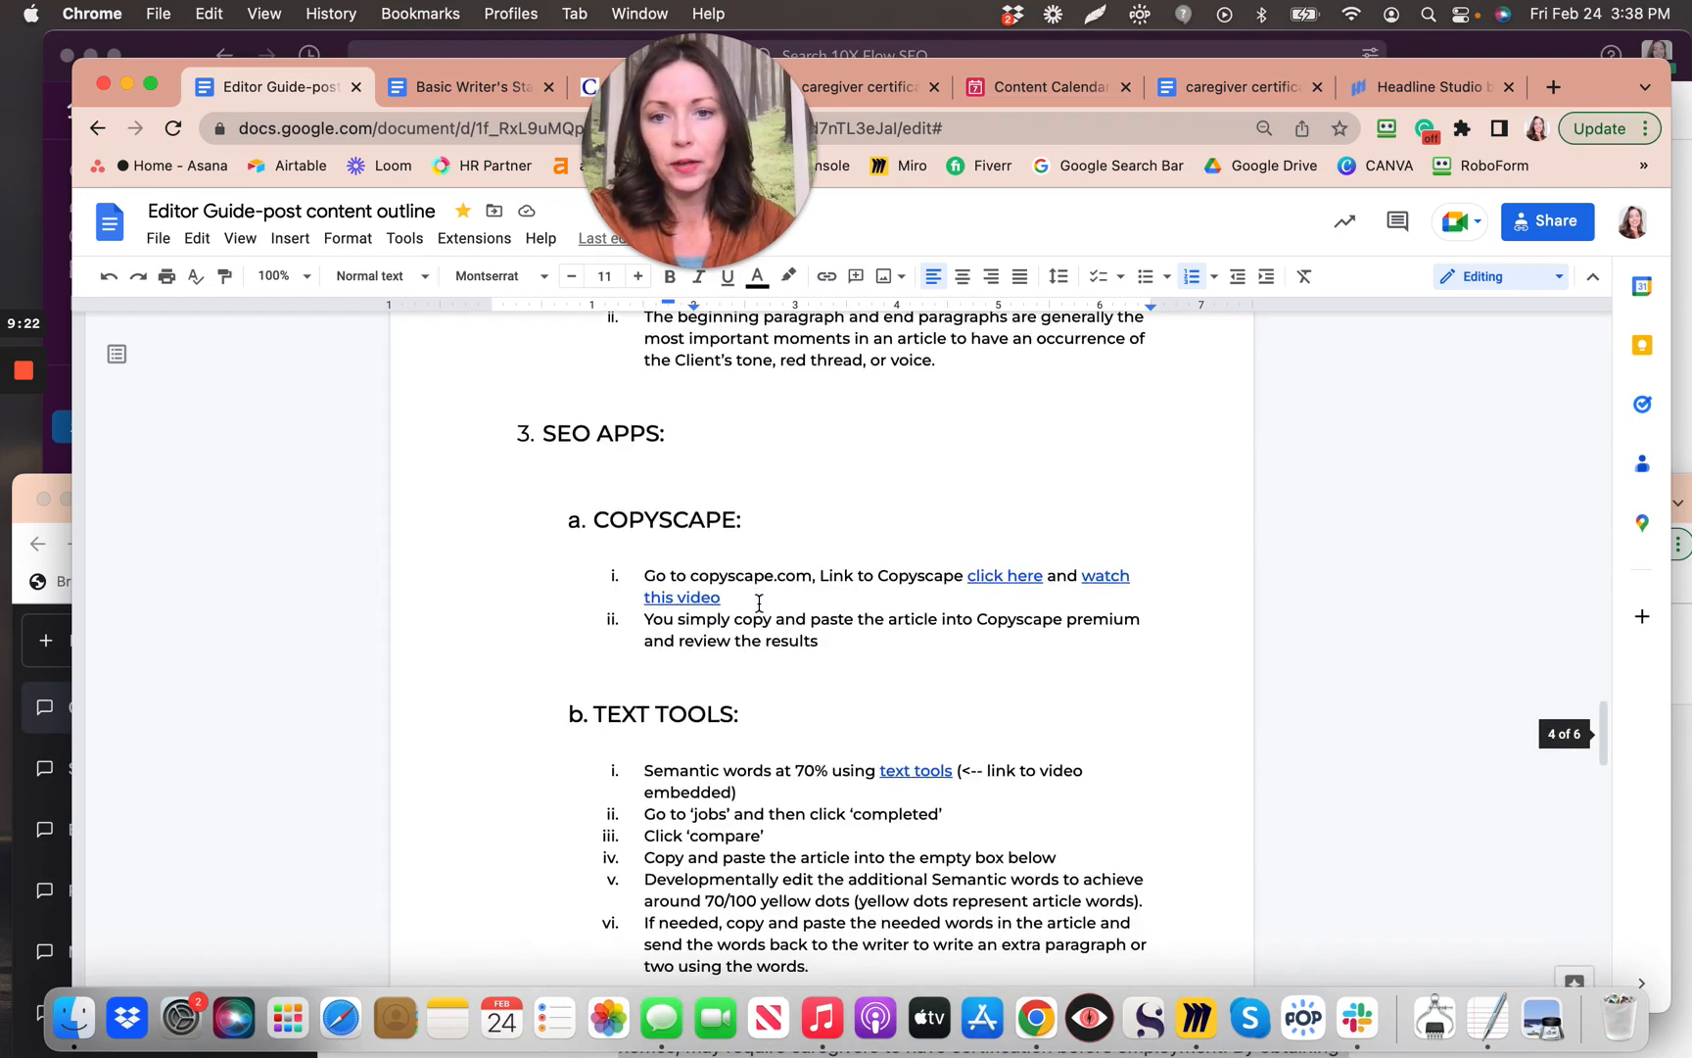
pyautogui.scroll(-6, 774, 643)
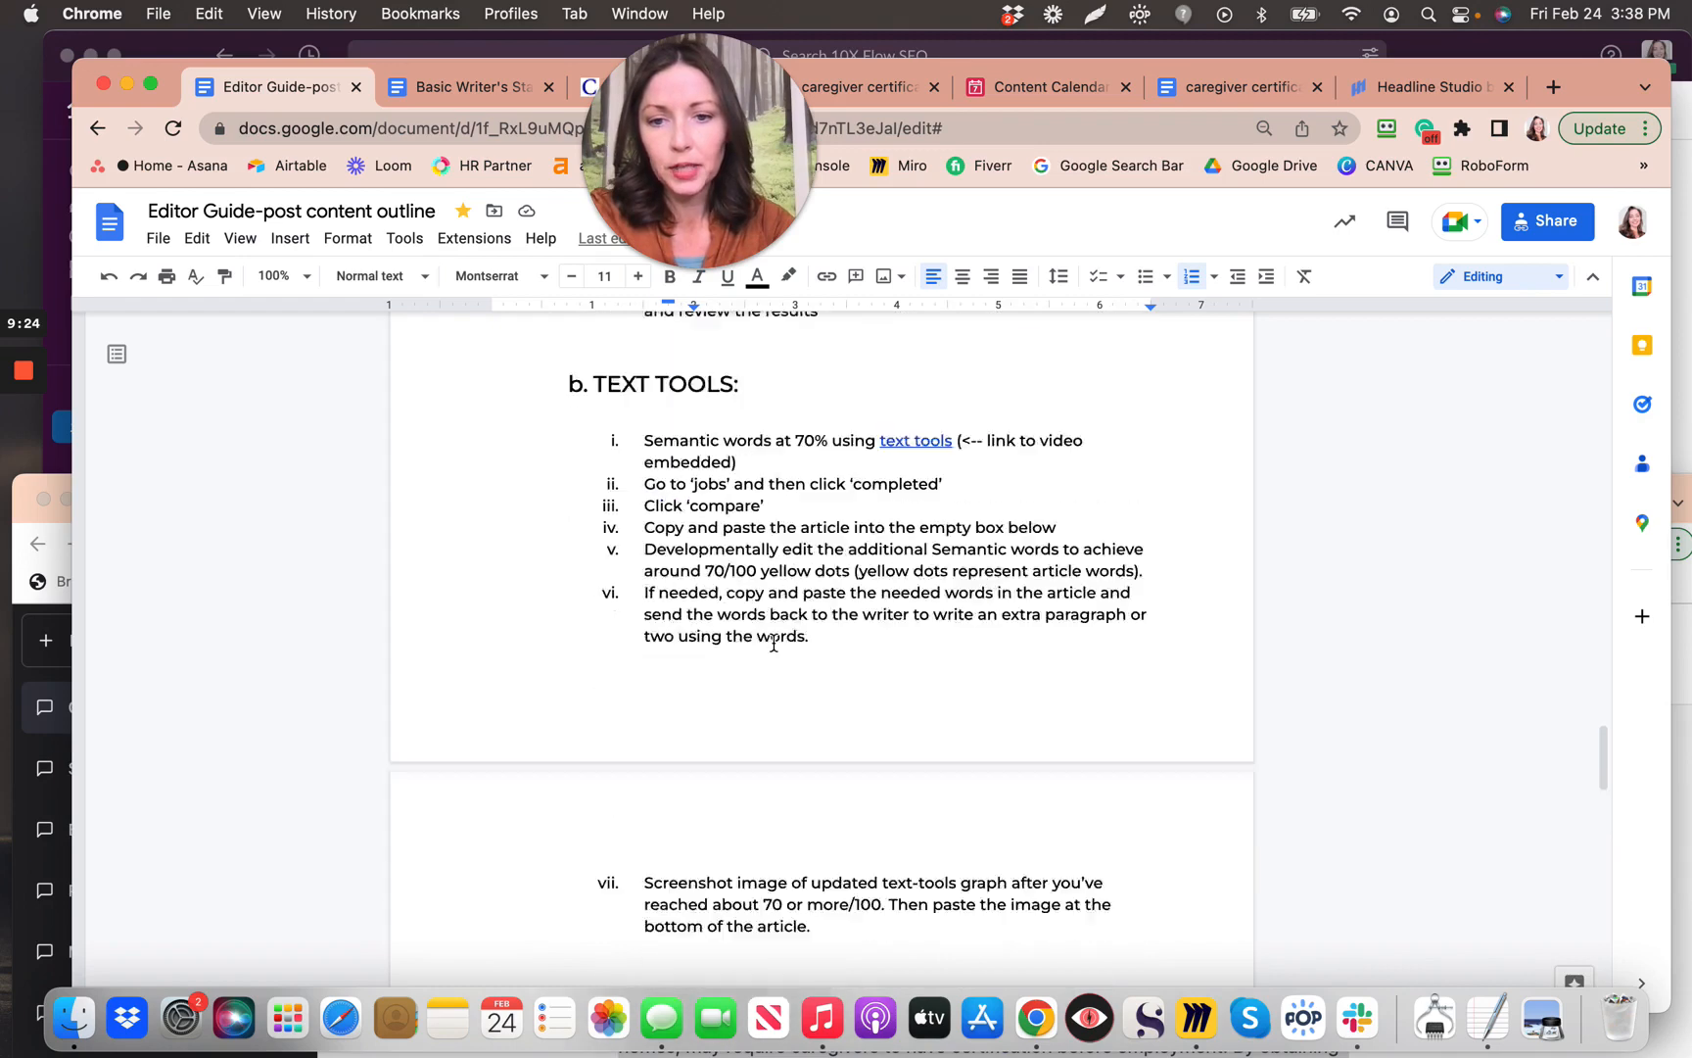
pyautogui.scroll(-10, 774, 644)
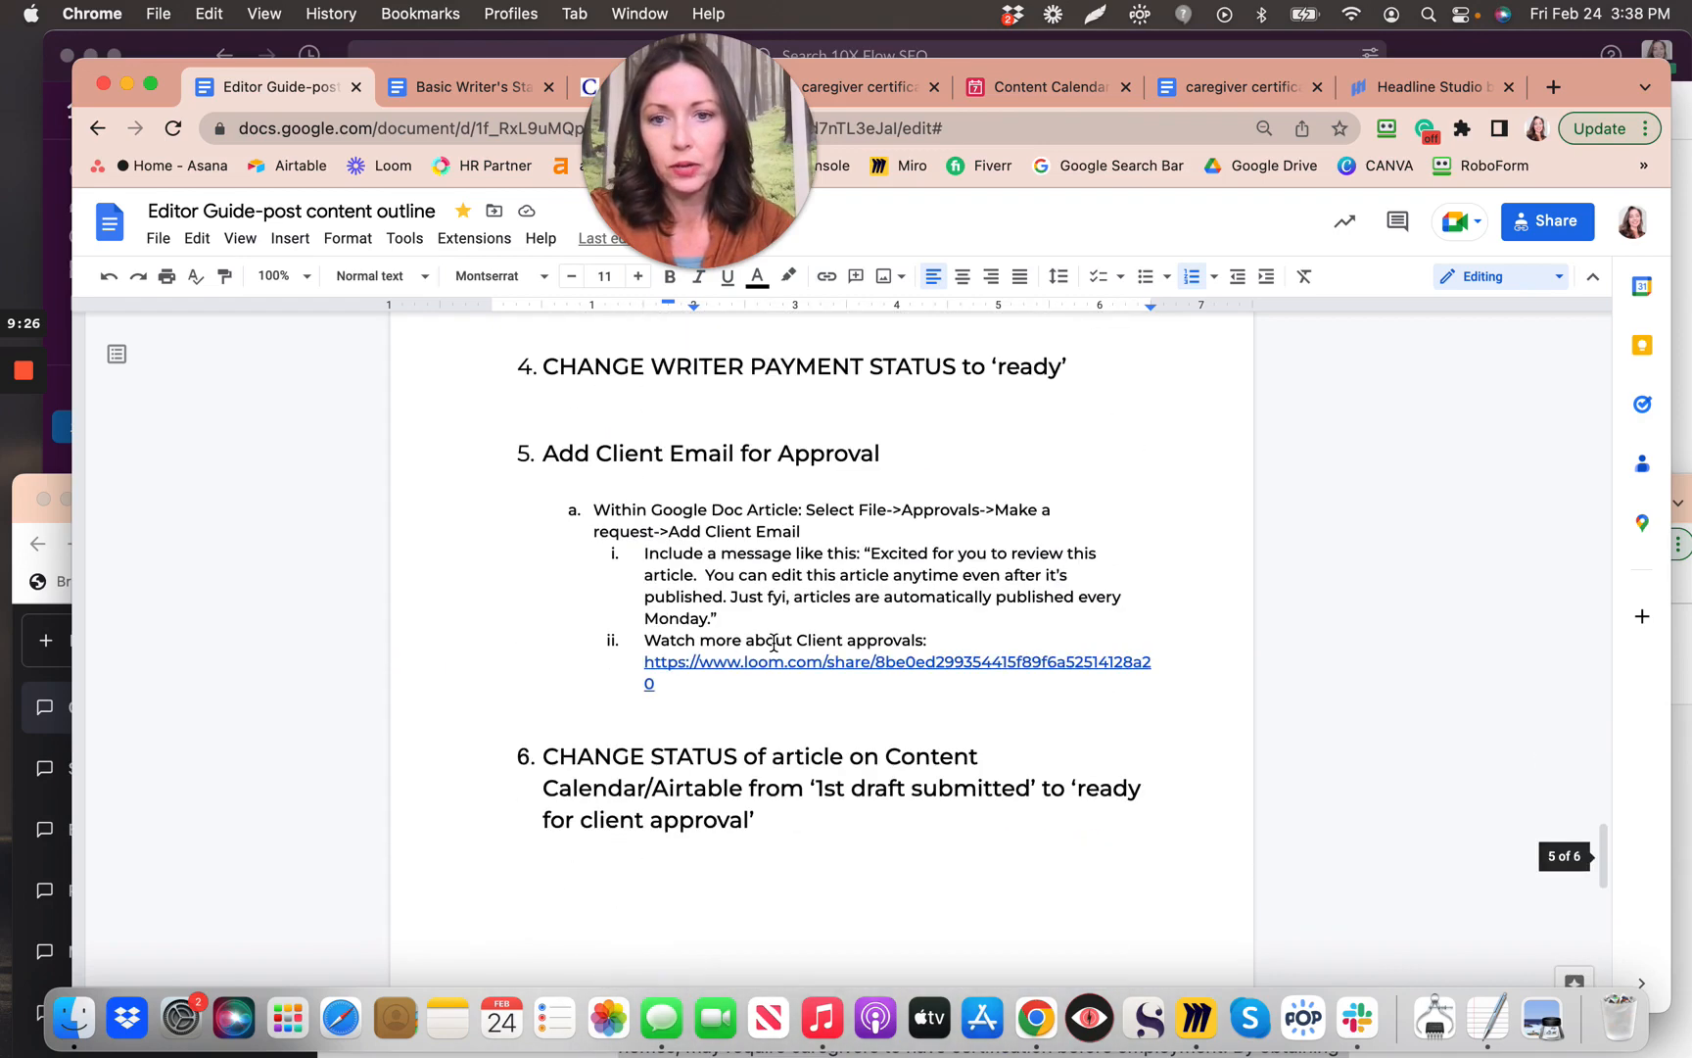
pyautogui.scroll(1, 555, 380)
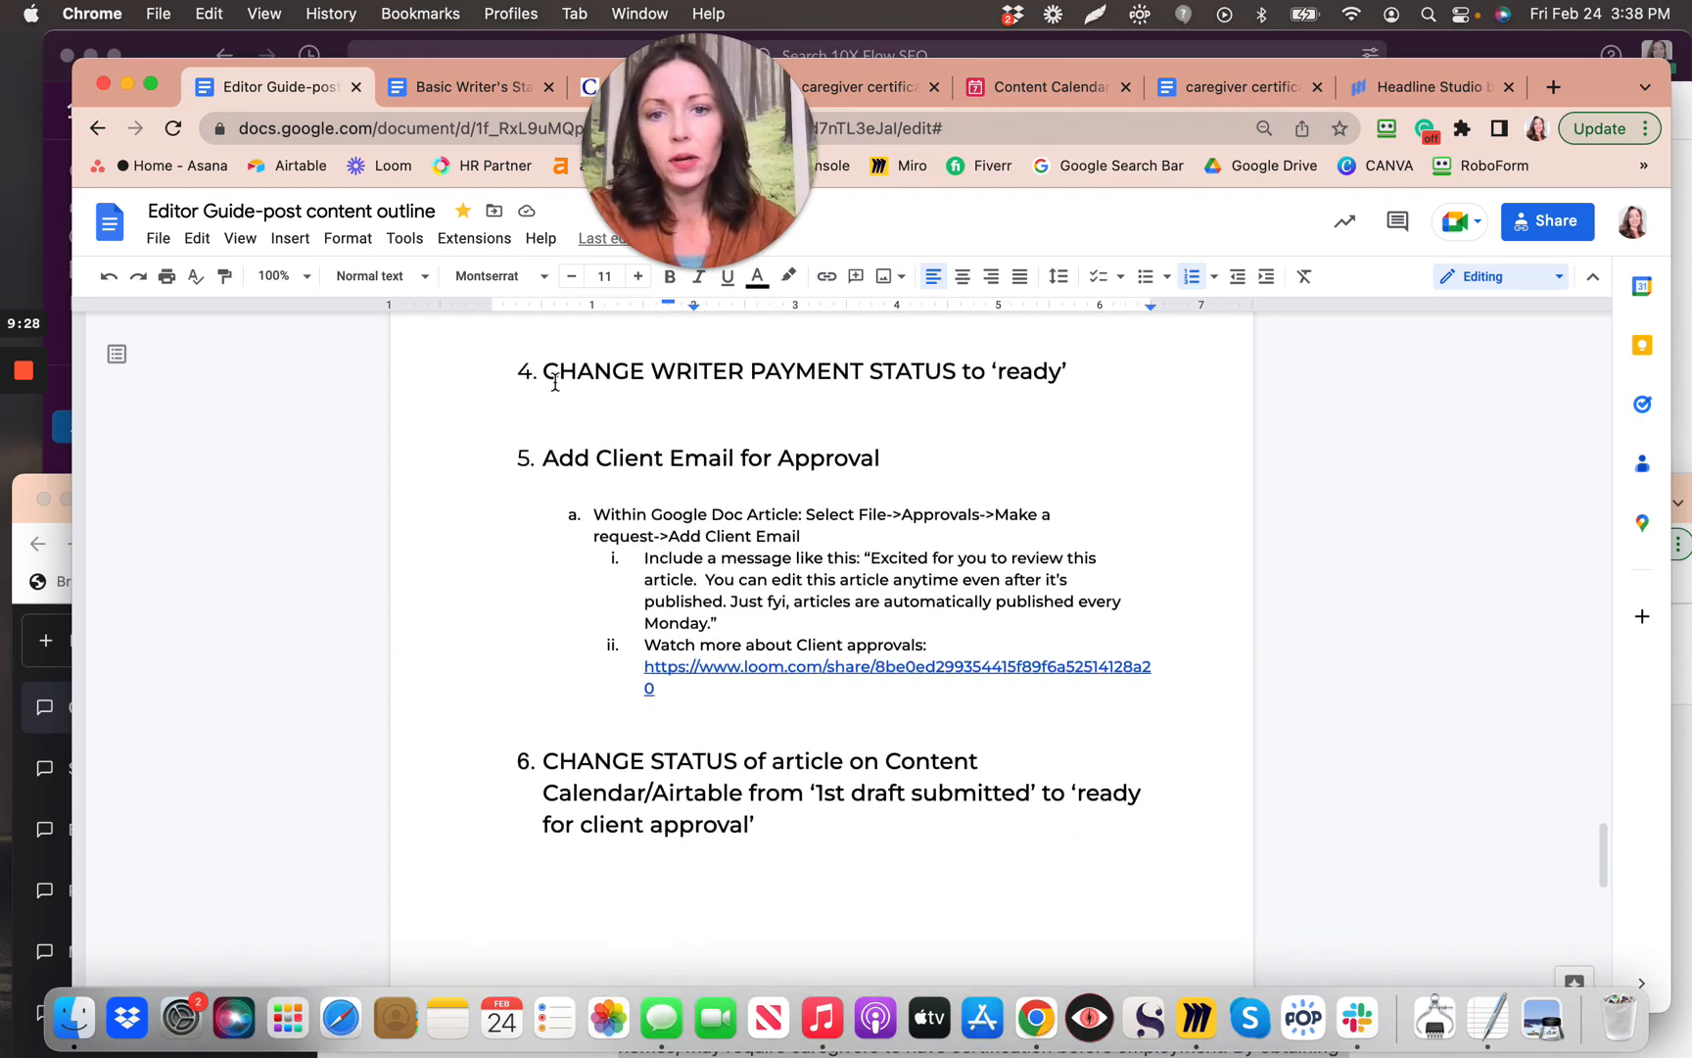
pyautogui.scroll(5, 555, 382)
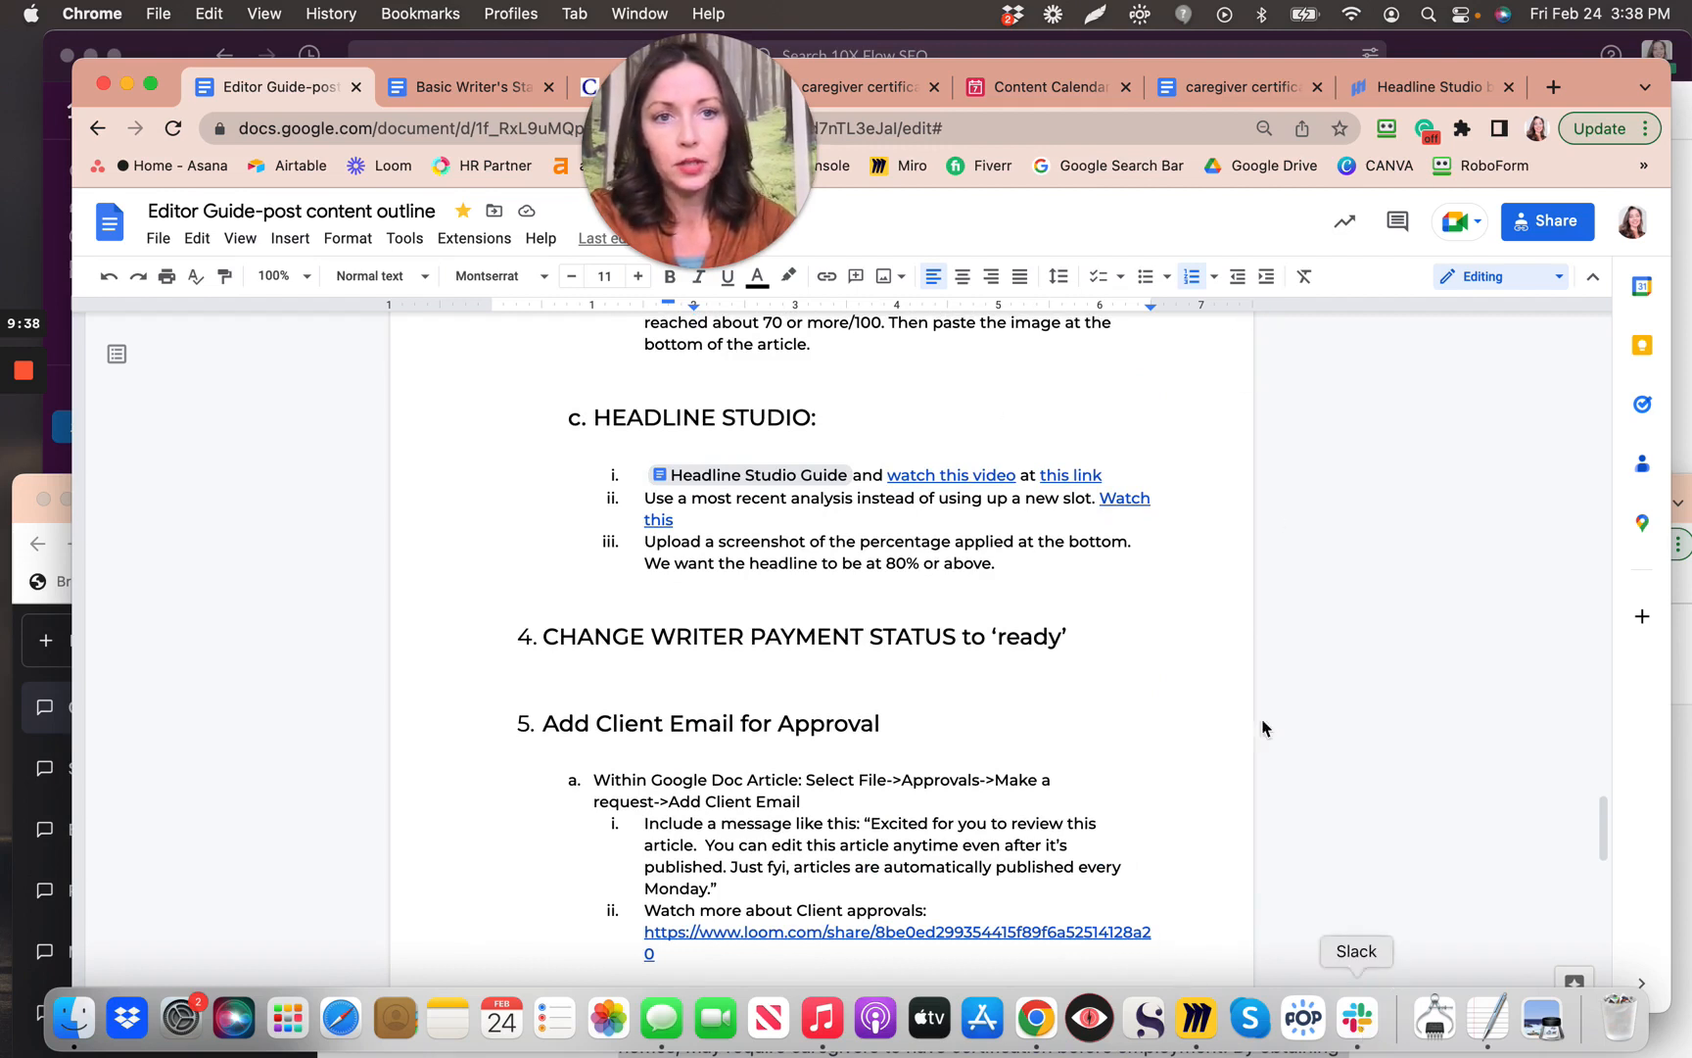
pyautogui.click(1008, 97)
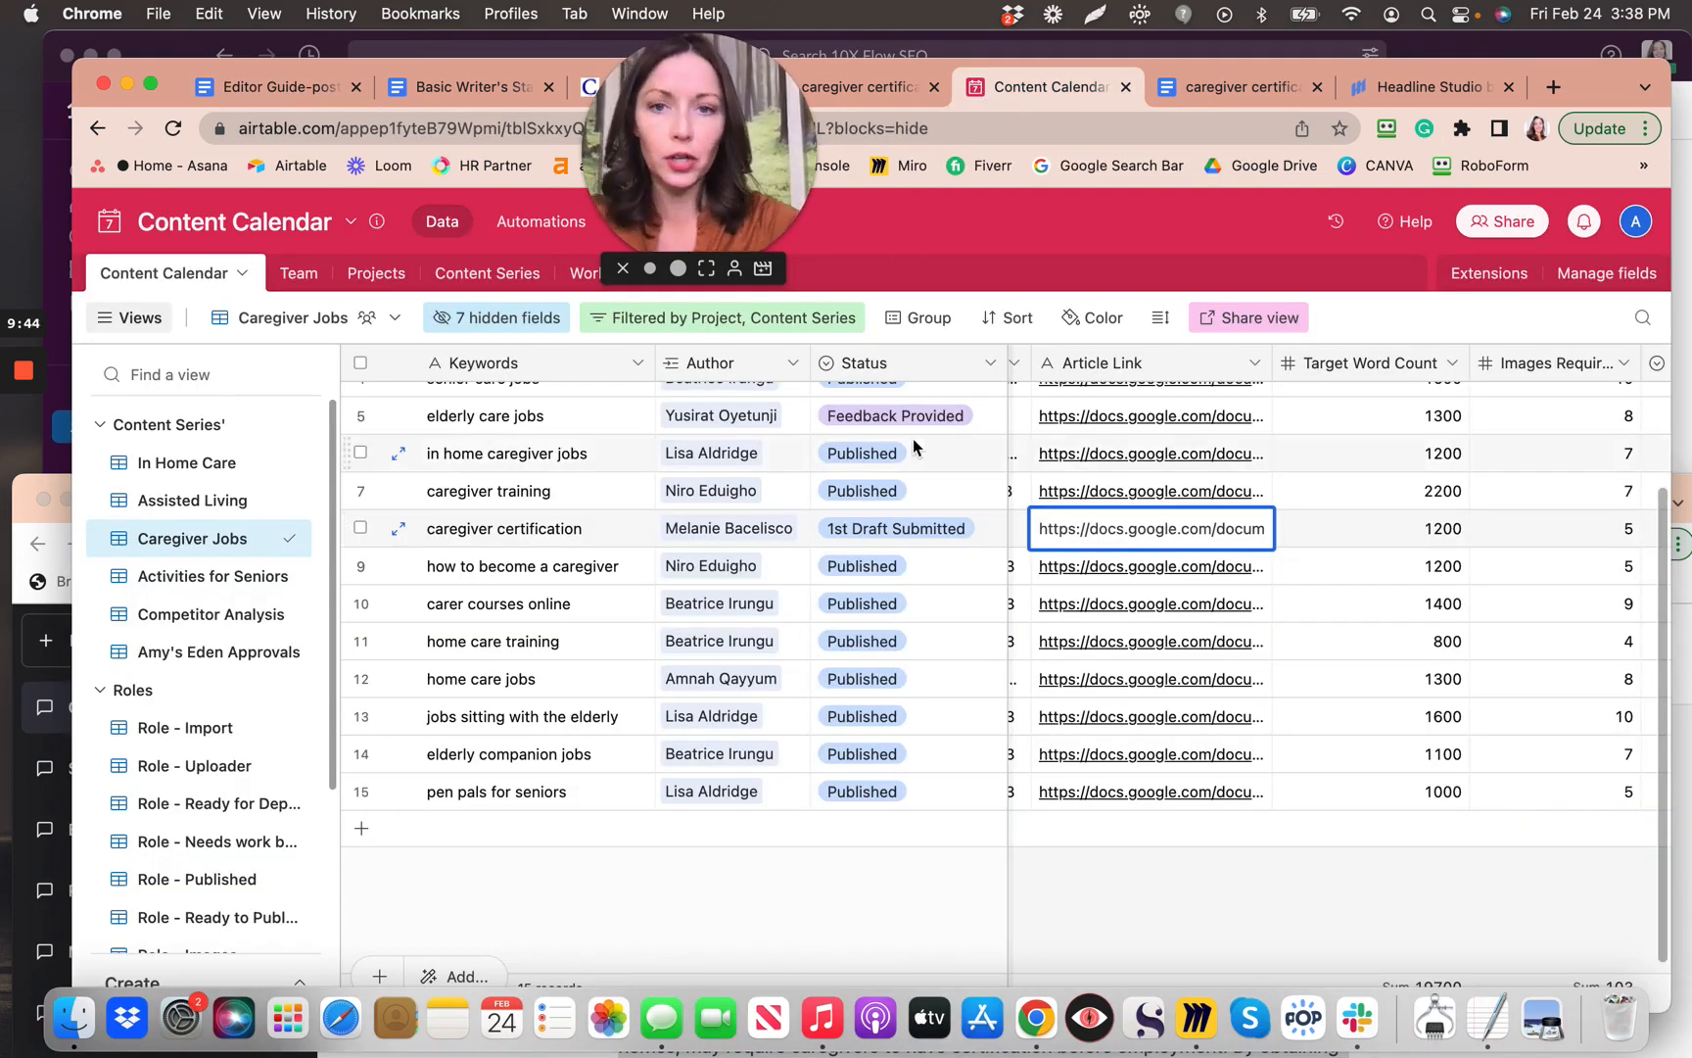
# Step: Scroll the Caregiver Jobs table to the caregiver certification row's Paid? column
pyautogui.hscroll(5, 1079, 580)
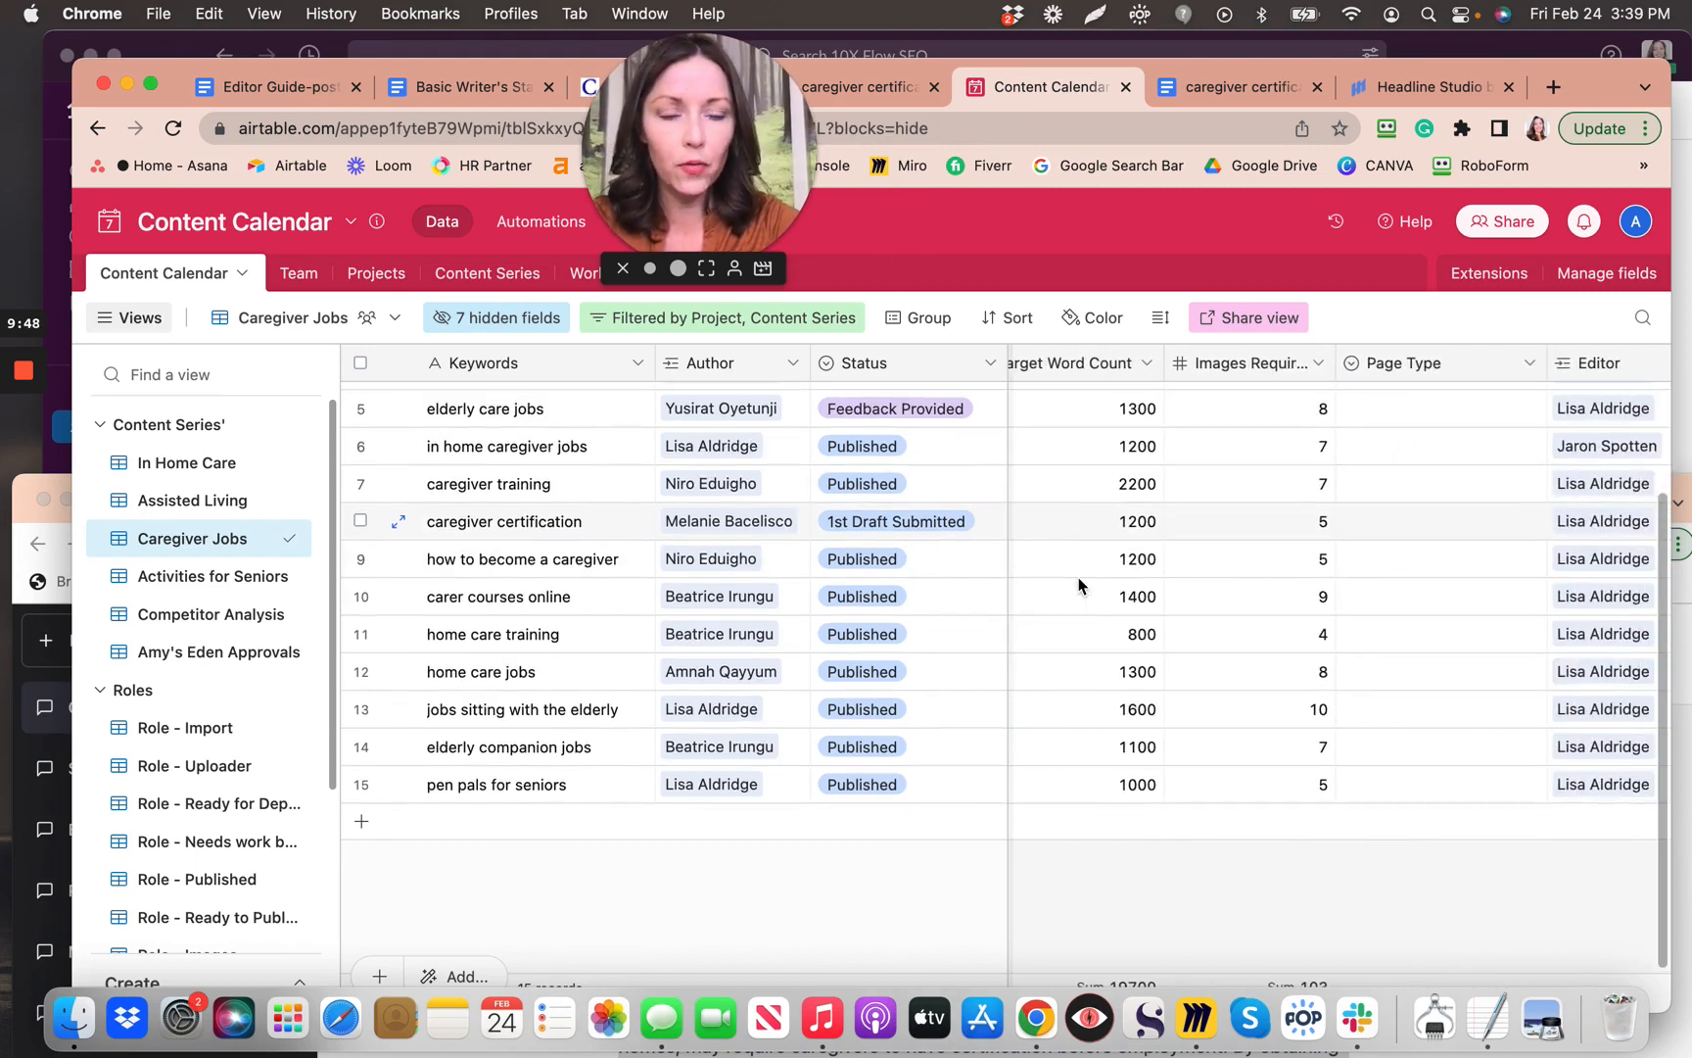
pyautogui.hscroll(3, 1080, 586)
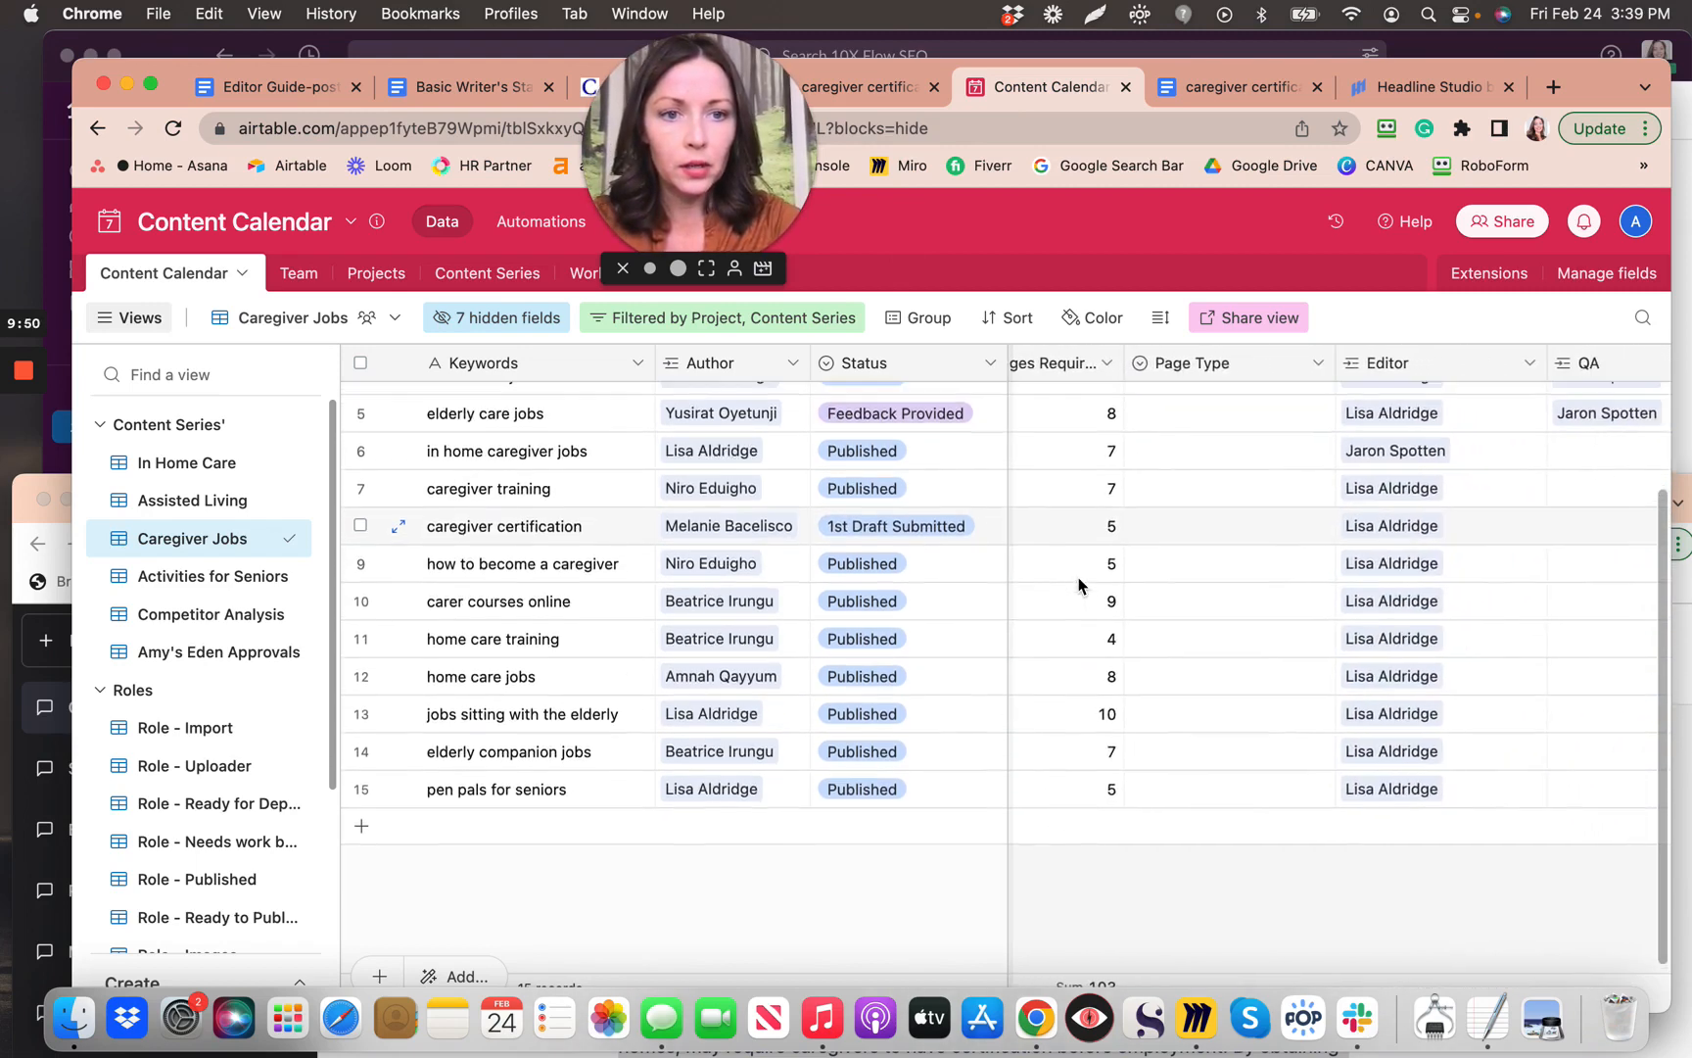
pyautogui.hscroll(4, 1080, 585)
pyautogui.scroll(2, 1079, 585)
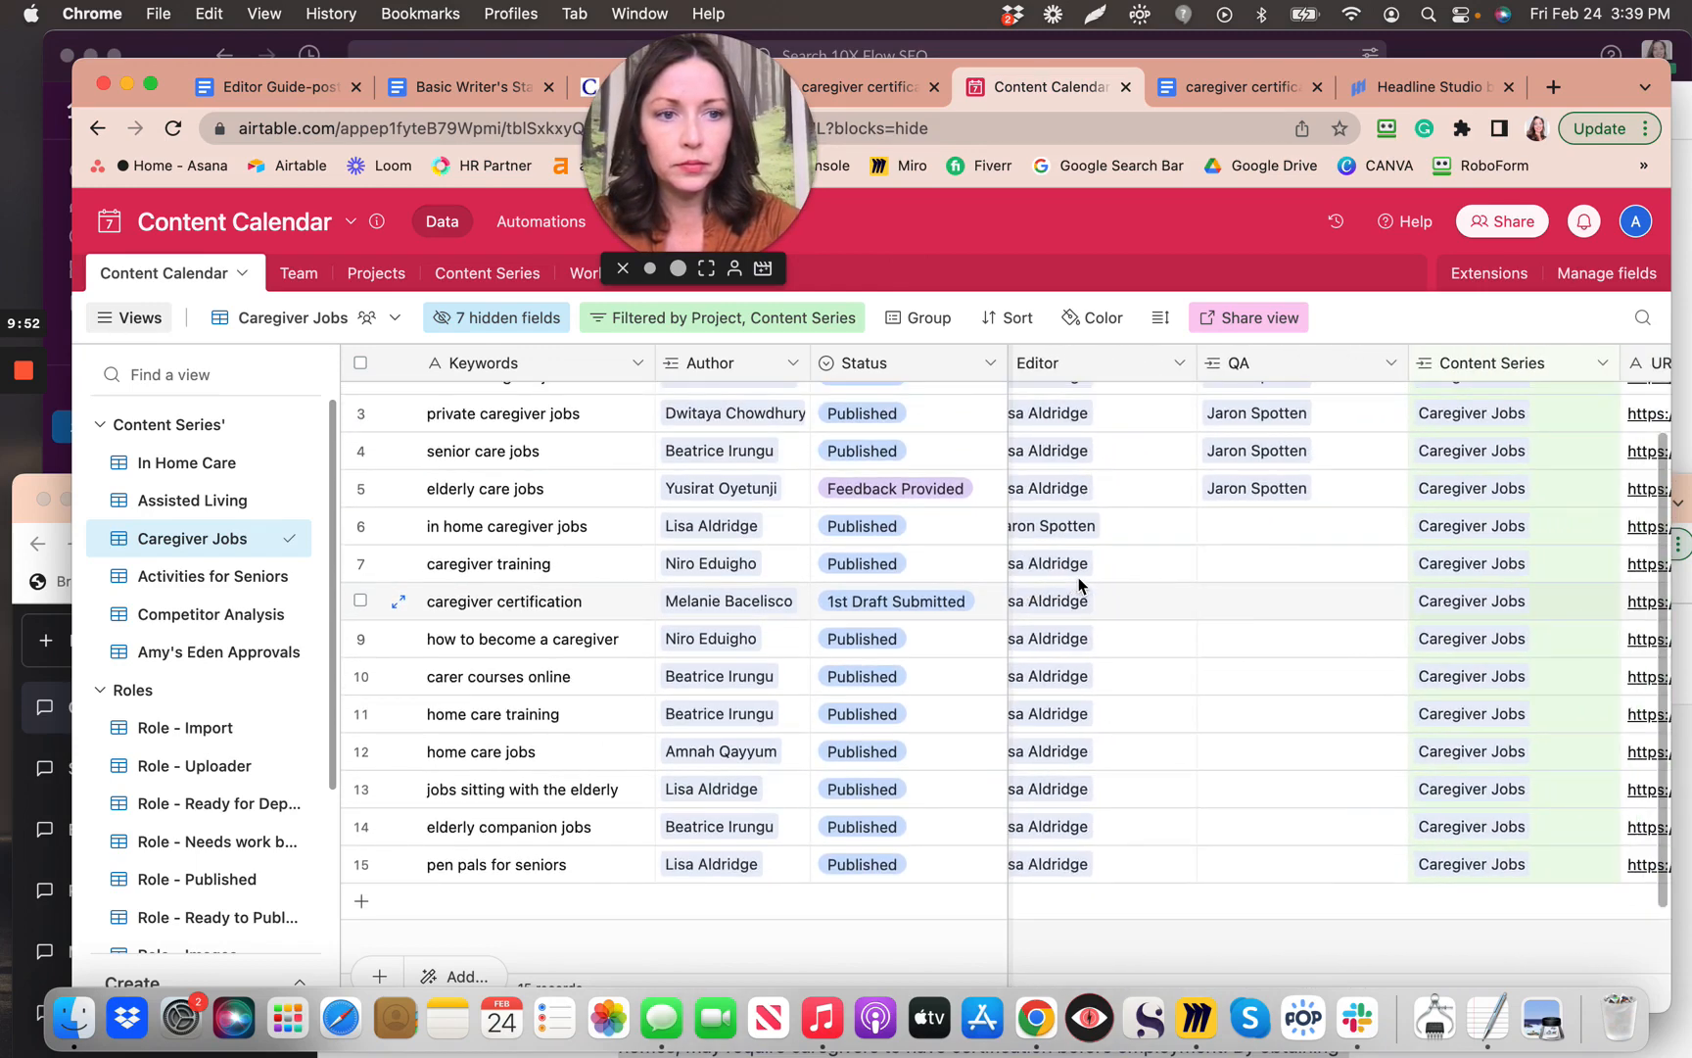
pyautogui.hscroll(5, 1079, 585)
pyautogui.scroll(-1, 1079, 584)
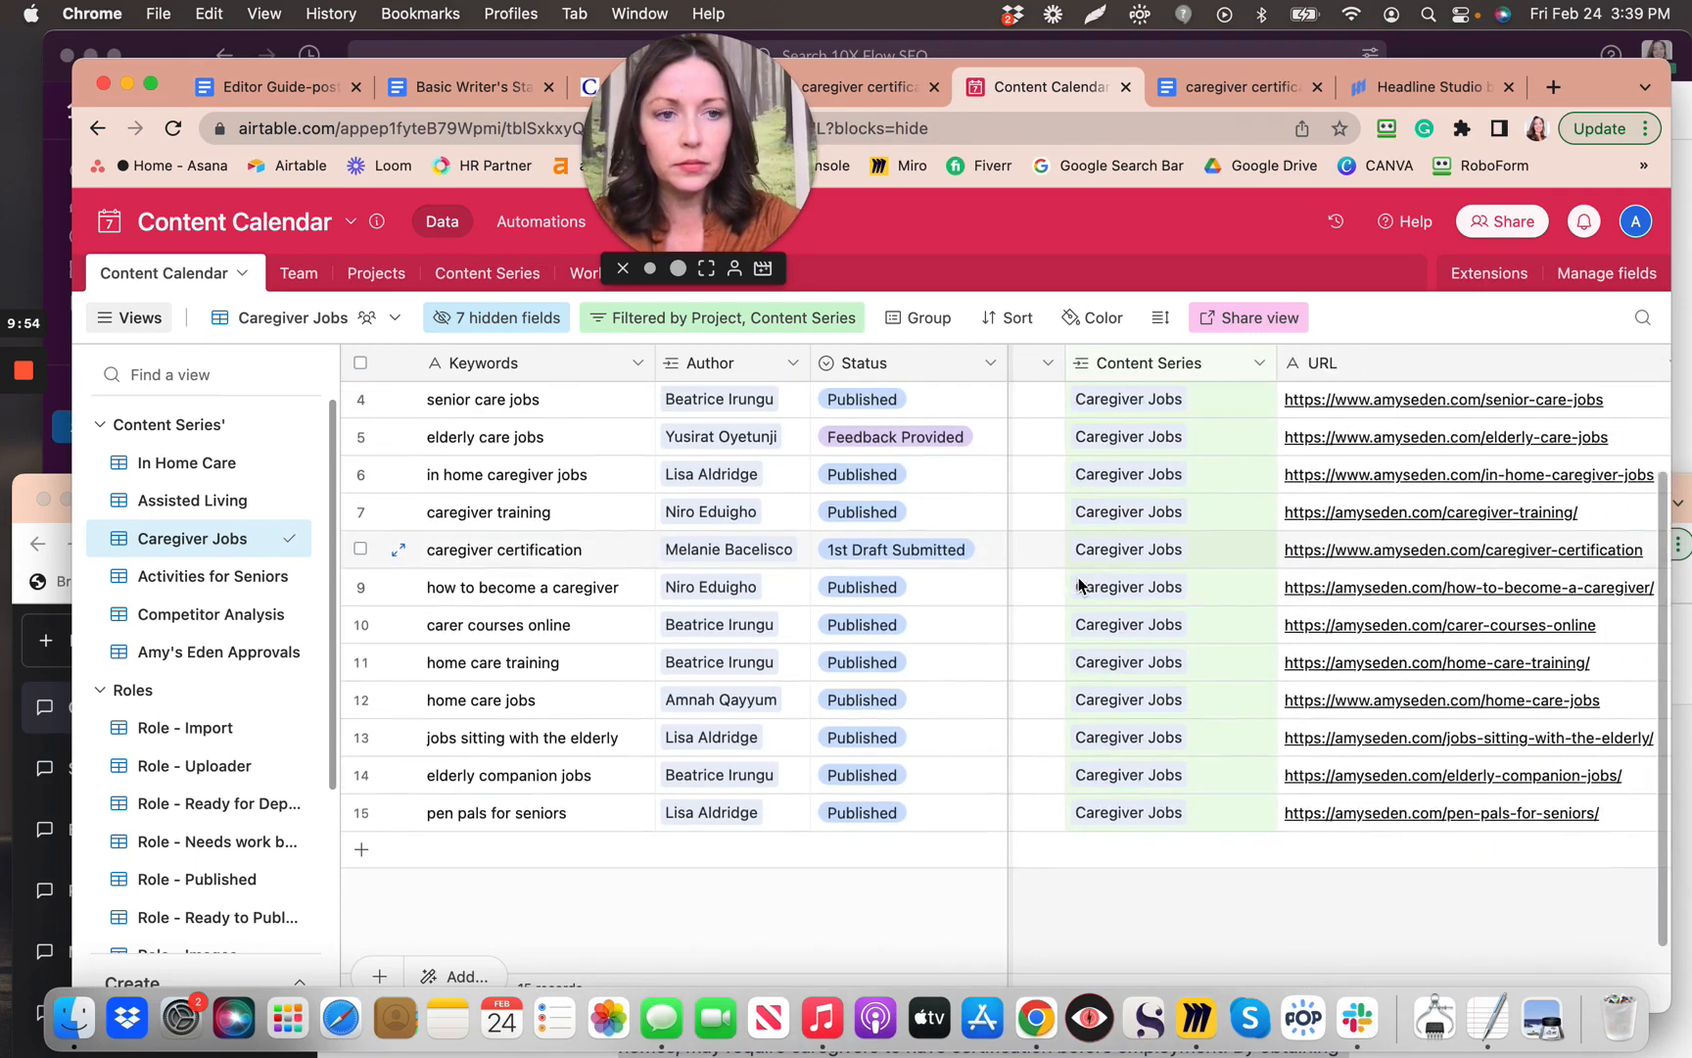
pyautogui.hscroll(4, 1080, 585)
pyautogui.scroll(1, 1080, 585)
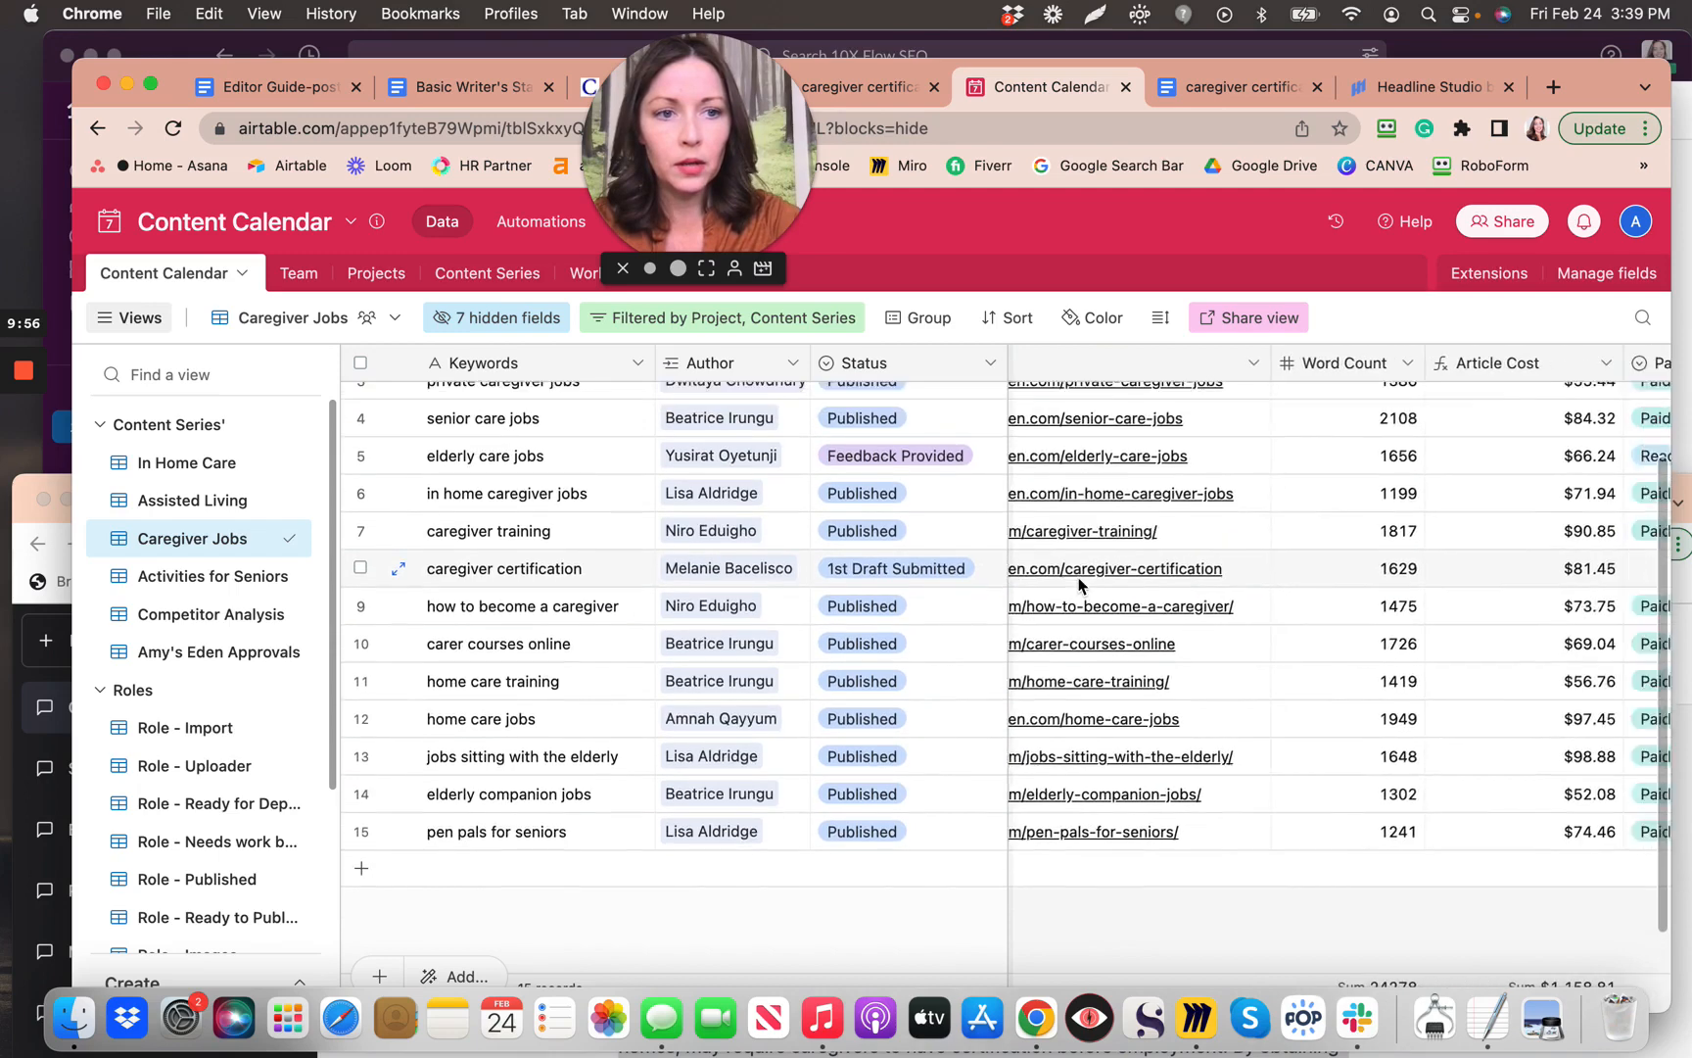
pyautogui.scroll(1, 1079, 585)
pyautogui.hscroll(3, 1079, 584)
pyautogui.scroll(-1, 1080, 585)
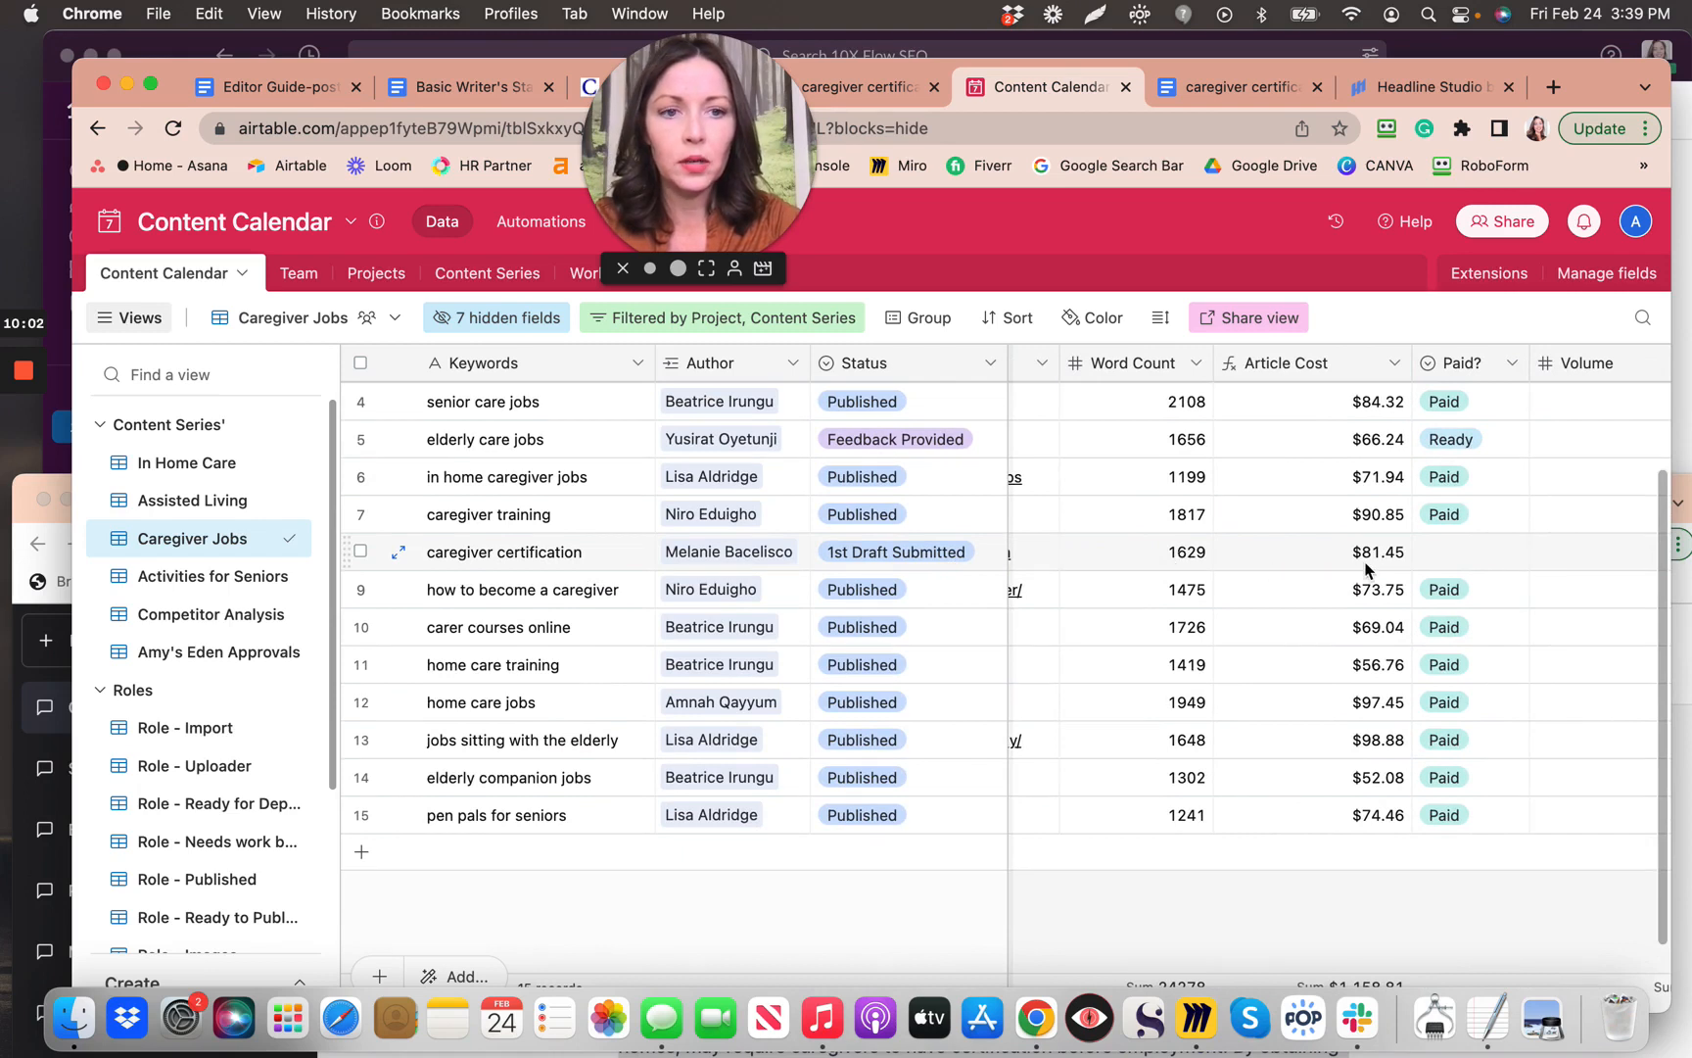
# Step: Set caregiver certification's Paid? field to Ready and return to its Google Doc
pyautogui.click(1515, 559)
pyautogui.click(1515, 554)
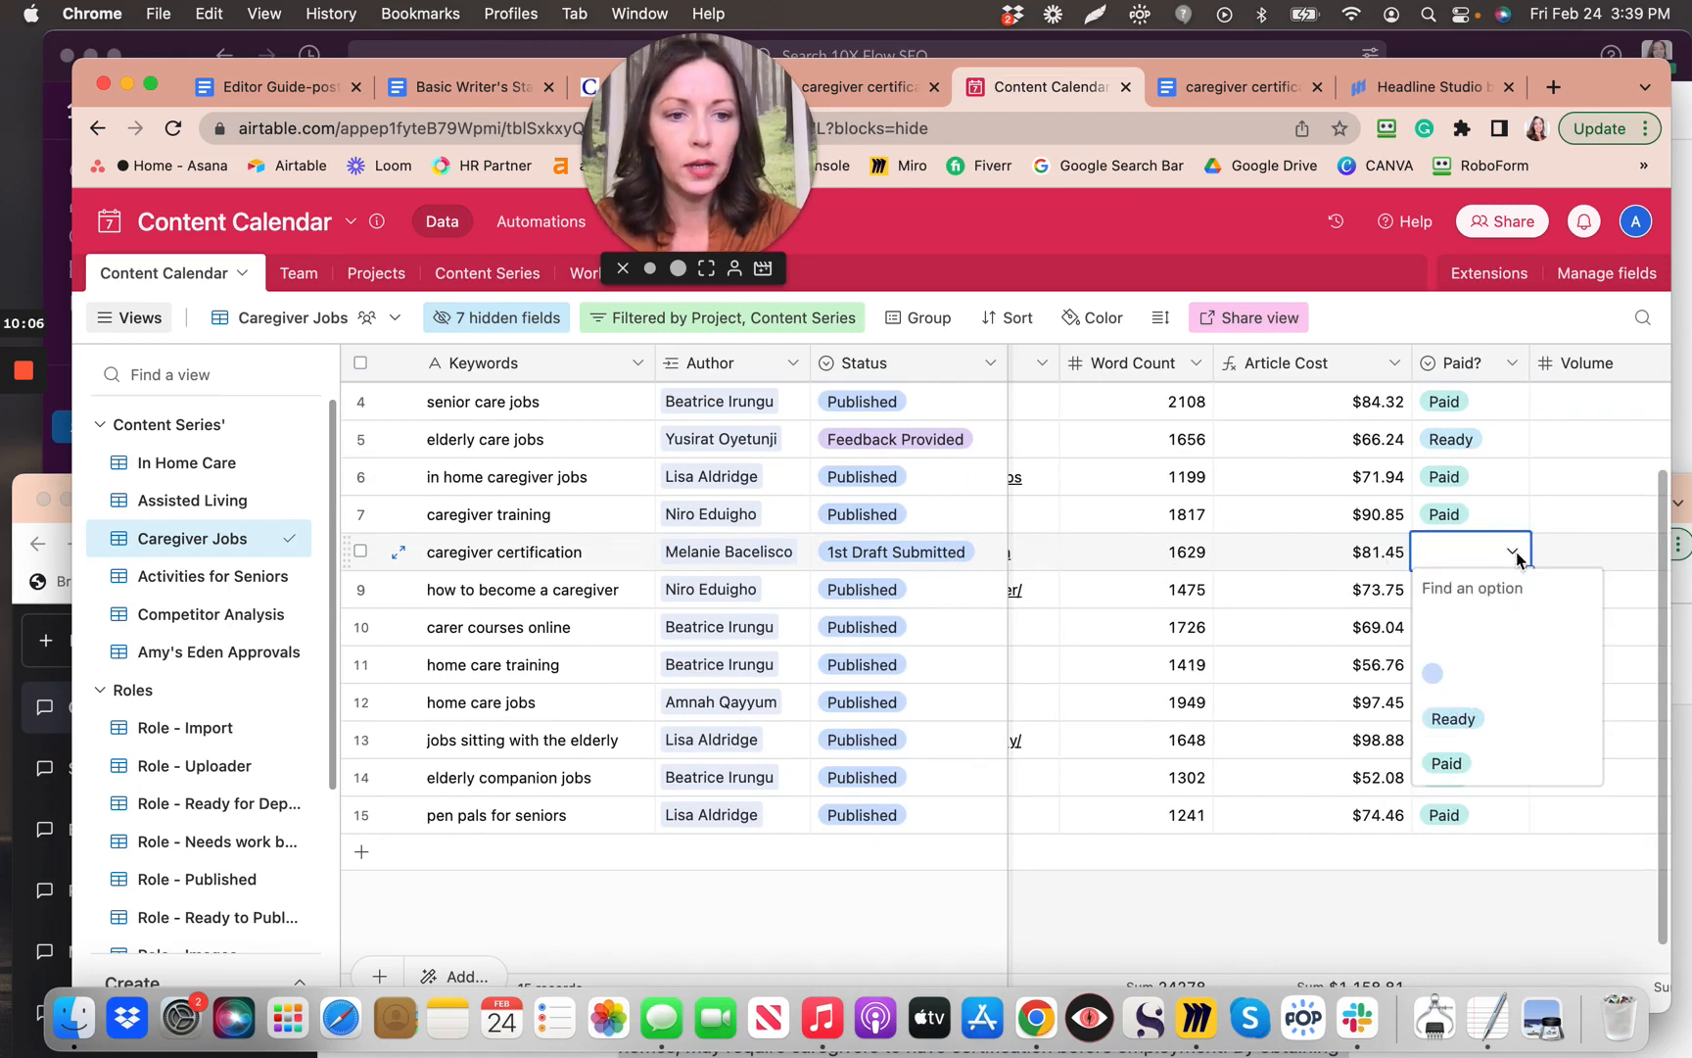
pyautogui.click(1453, 720)
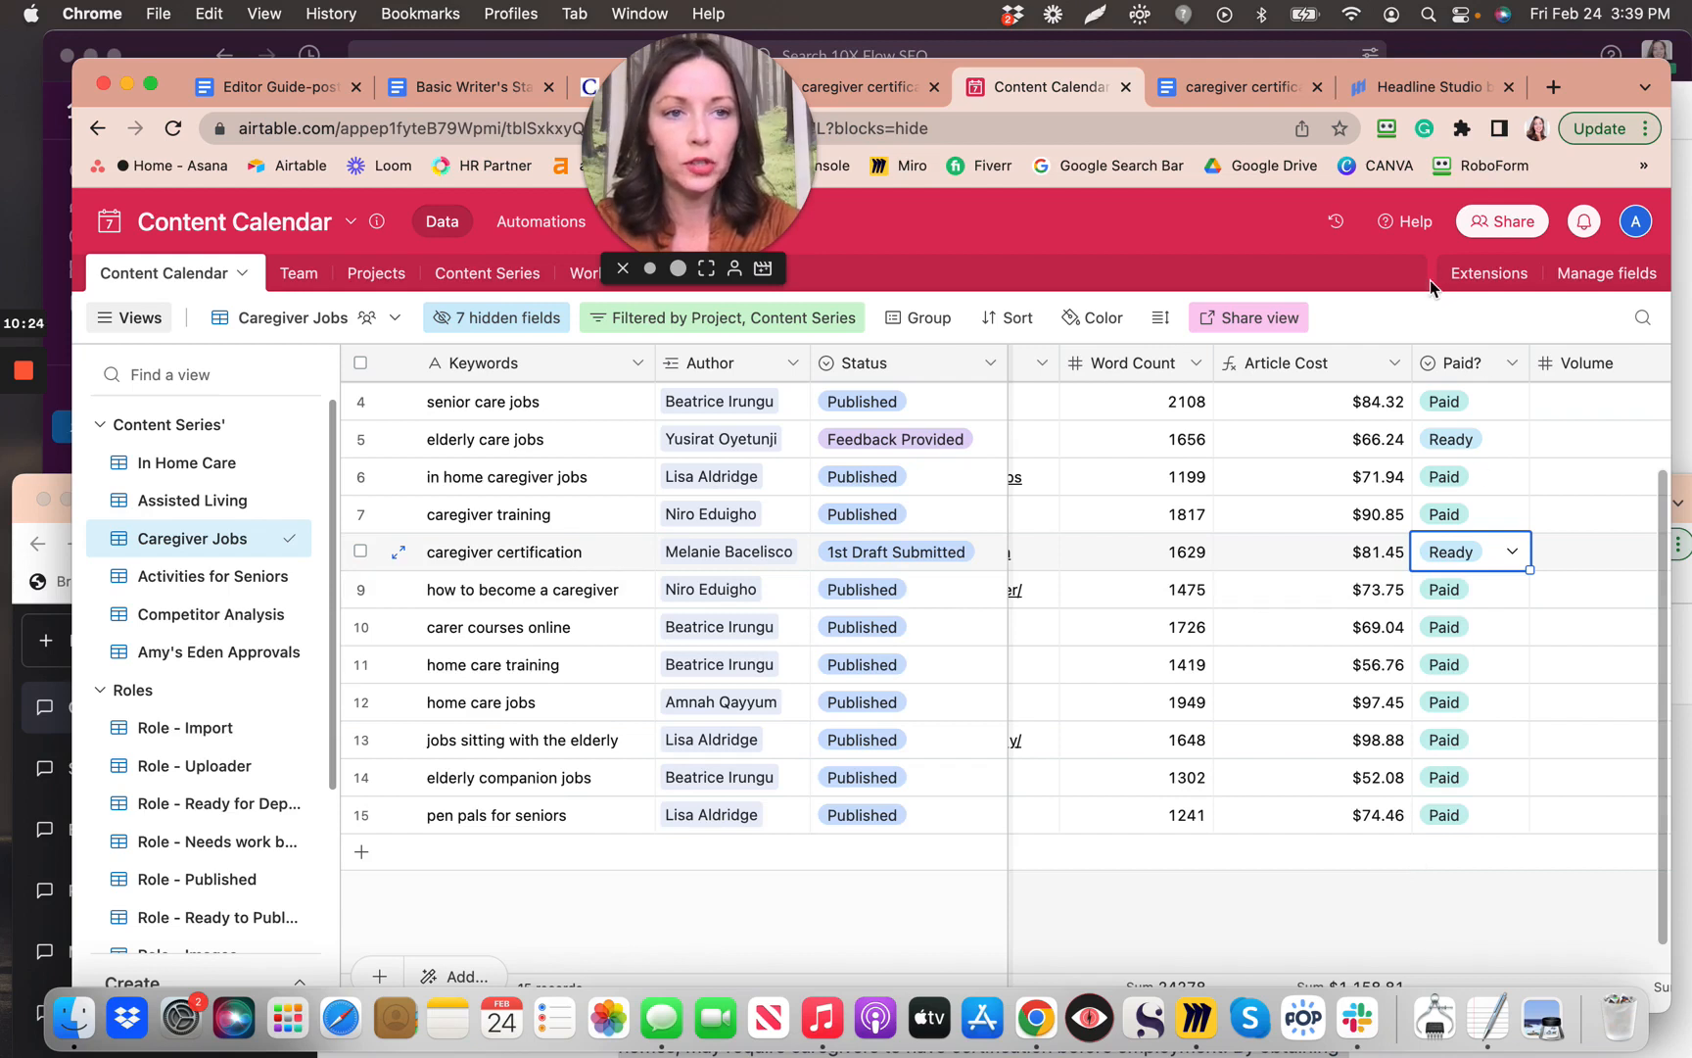
pyautogui.click(1270, 88)
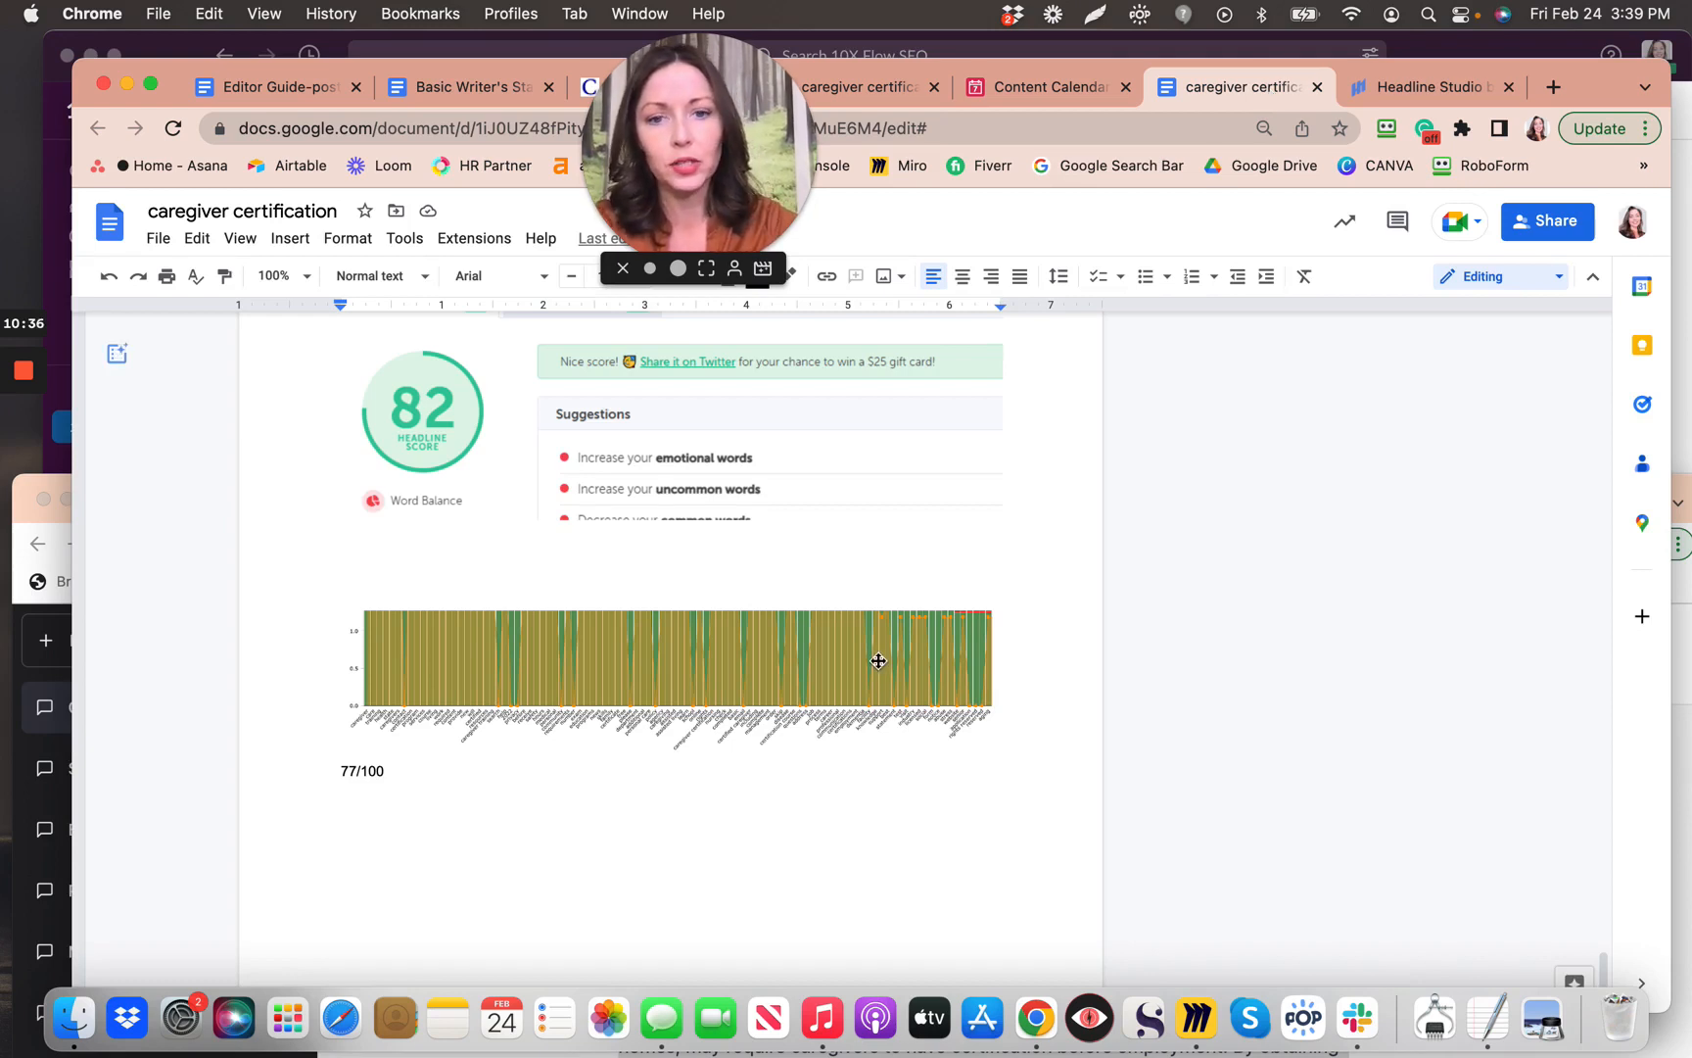
pyautogui.scroll(-1, 872, 657)
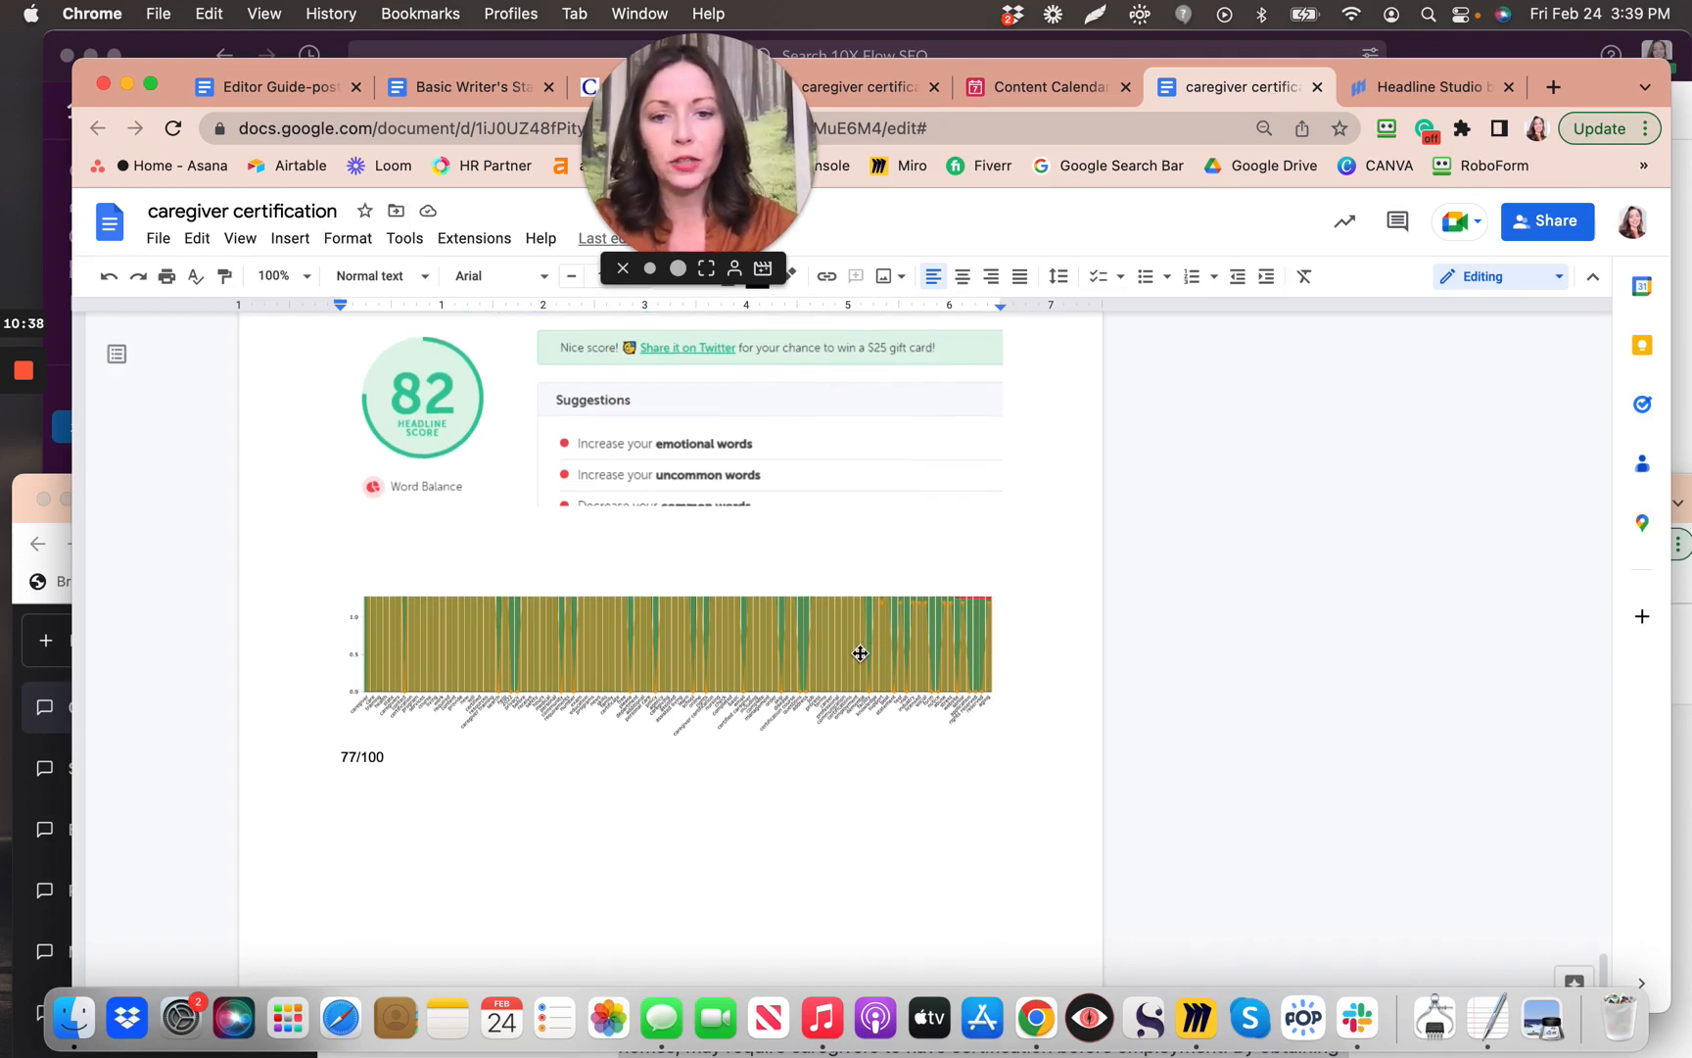
pyautogui.scroll(5, 860, 653)
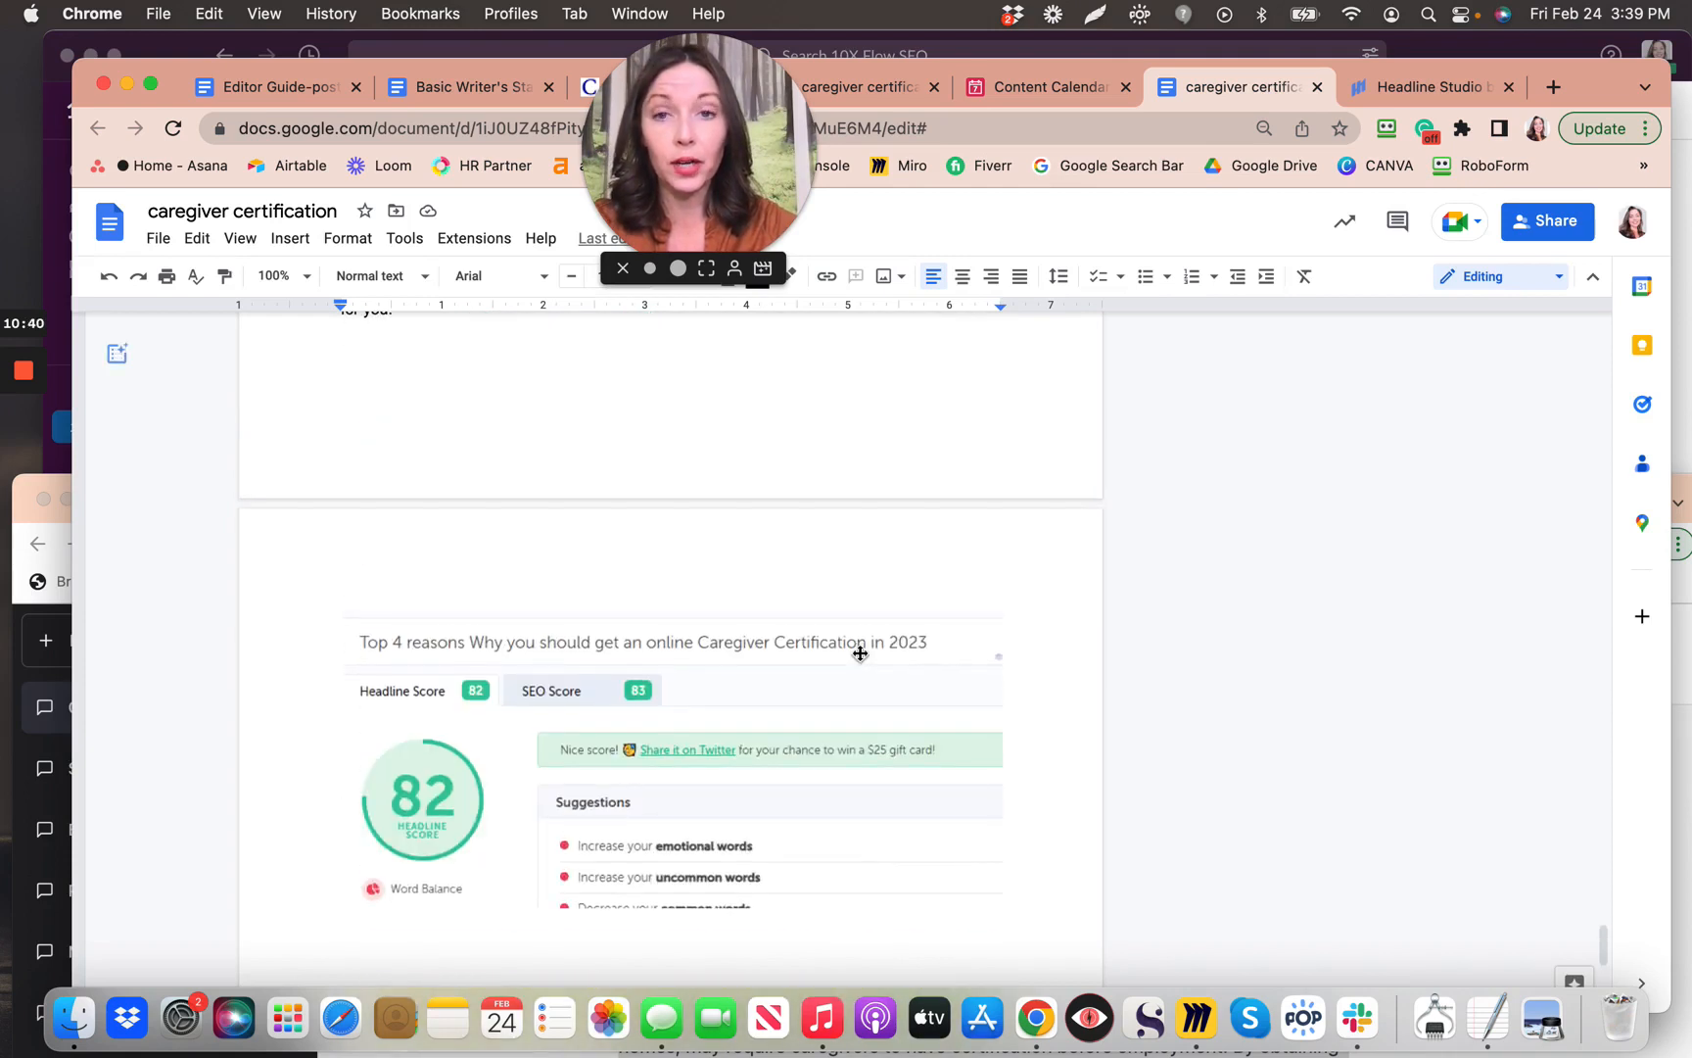
pyautogui.scroll(1, 860, 653)
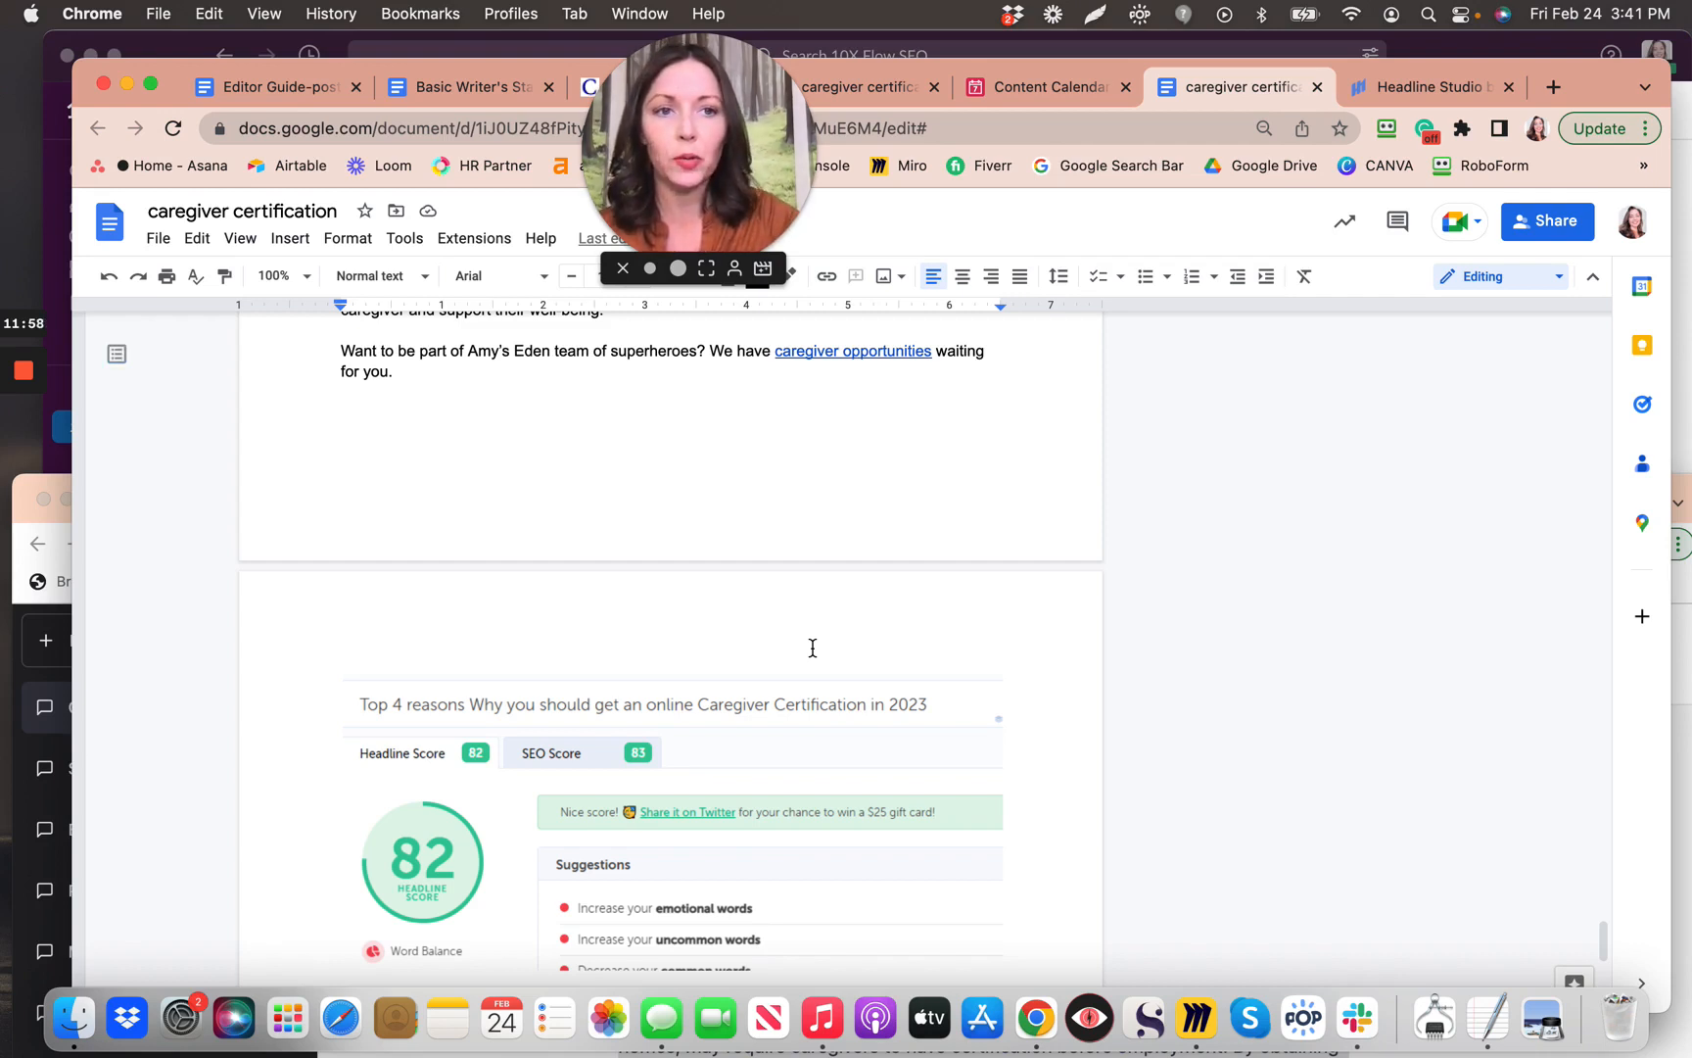
# Step: Find the reasons paragraph and accept the spelling fix from 'program' to 'programs'
pyautogui.scroll(-2, 813, 647)
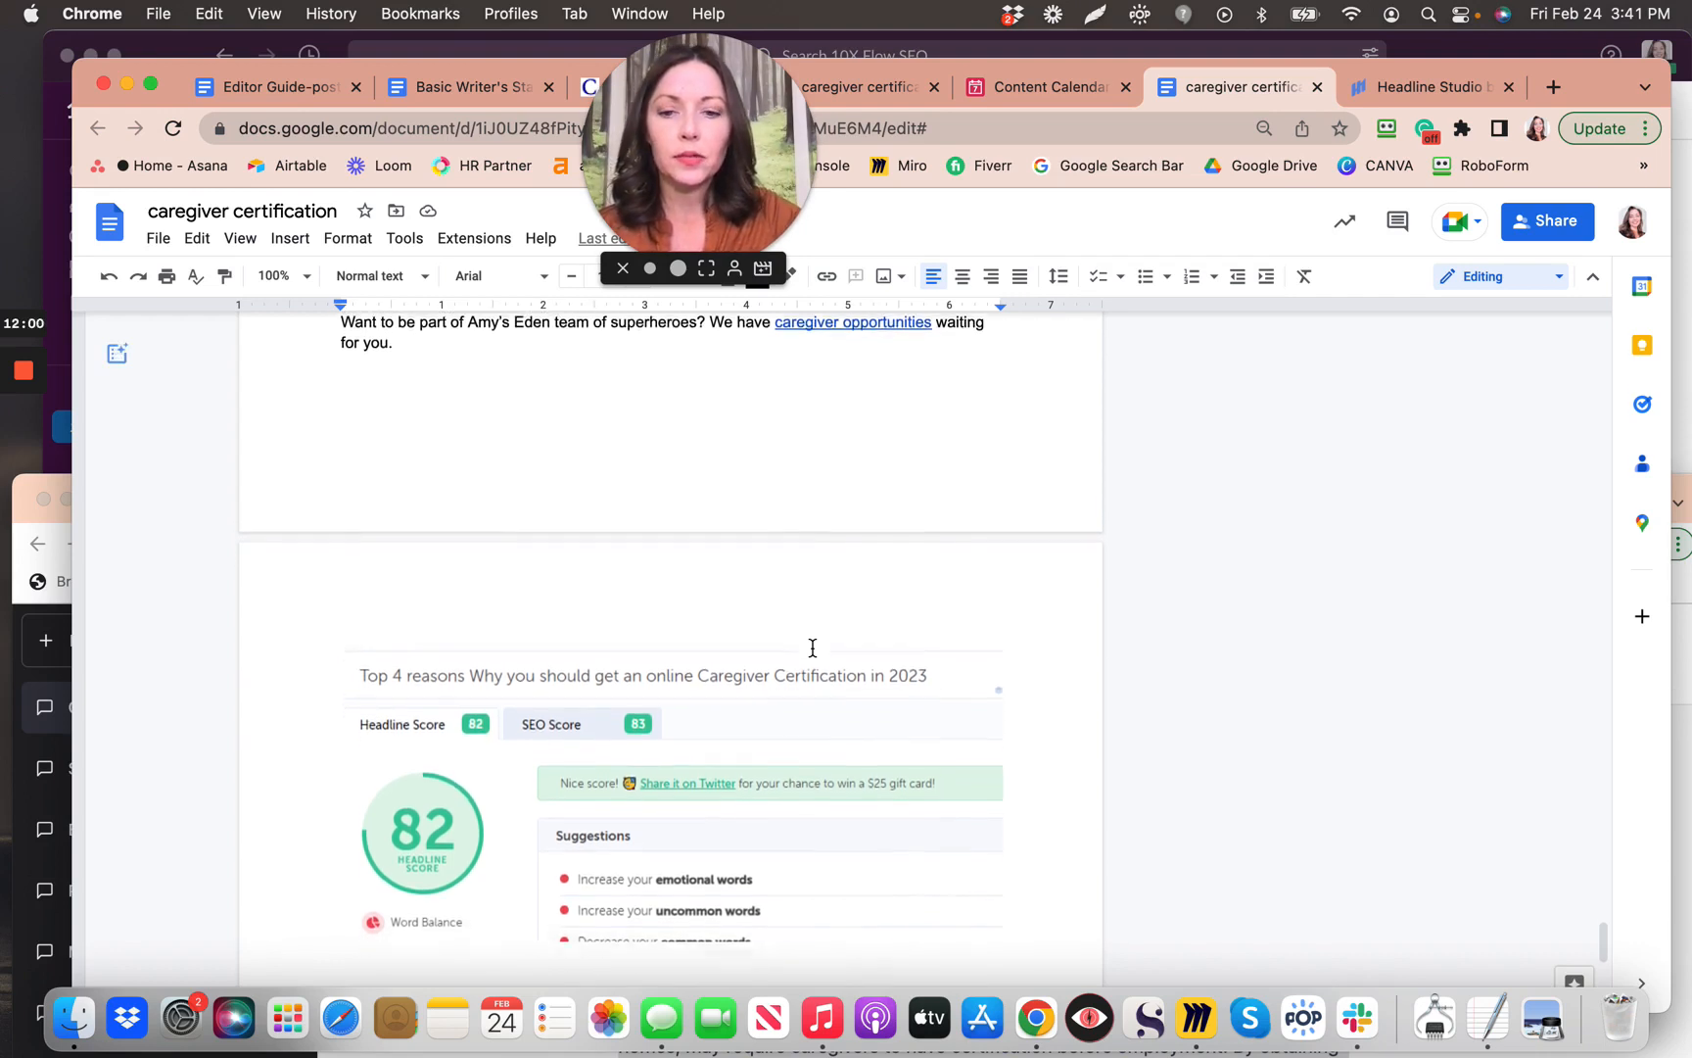
pyautogui.scroll(-5, 813, 648)
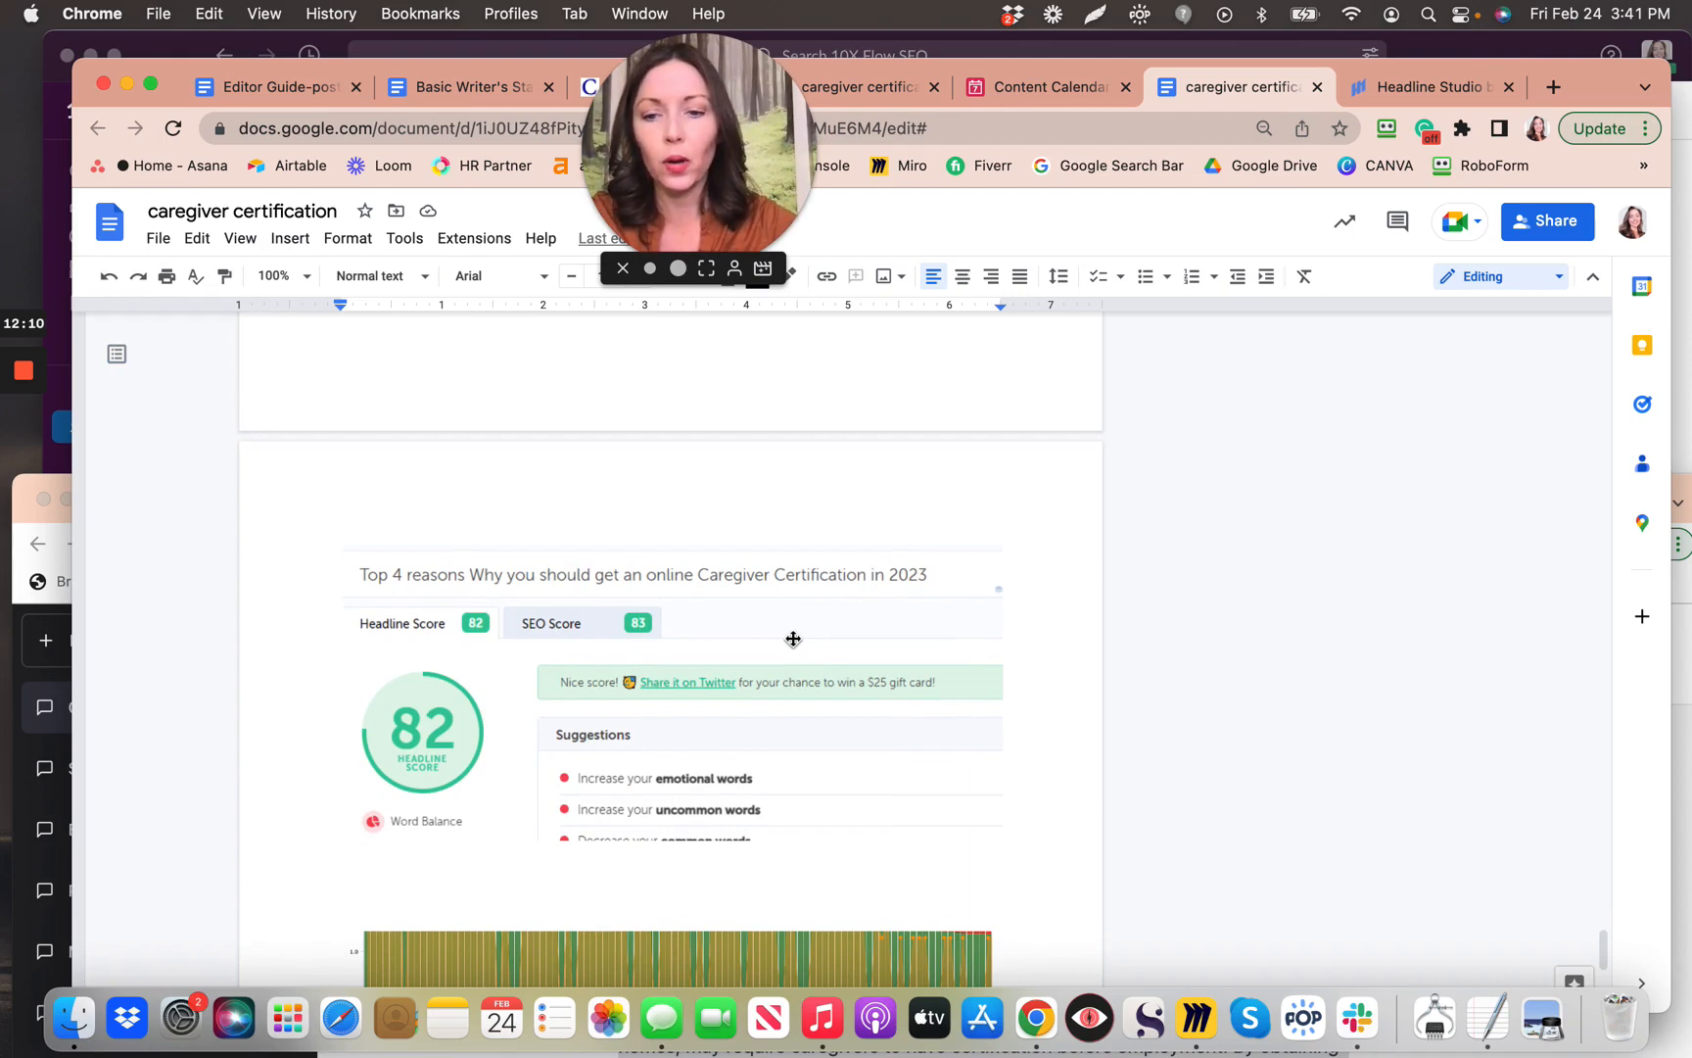
pyautogui.scroll(4, 794, 638)
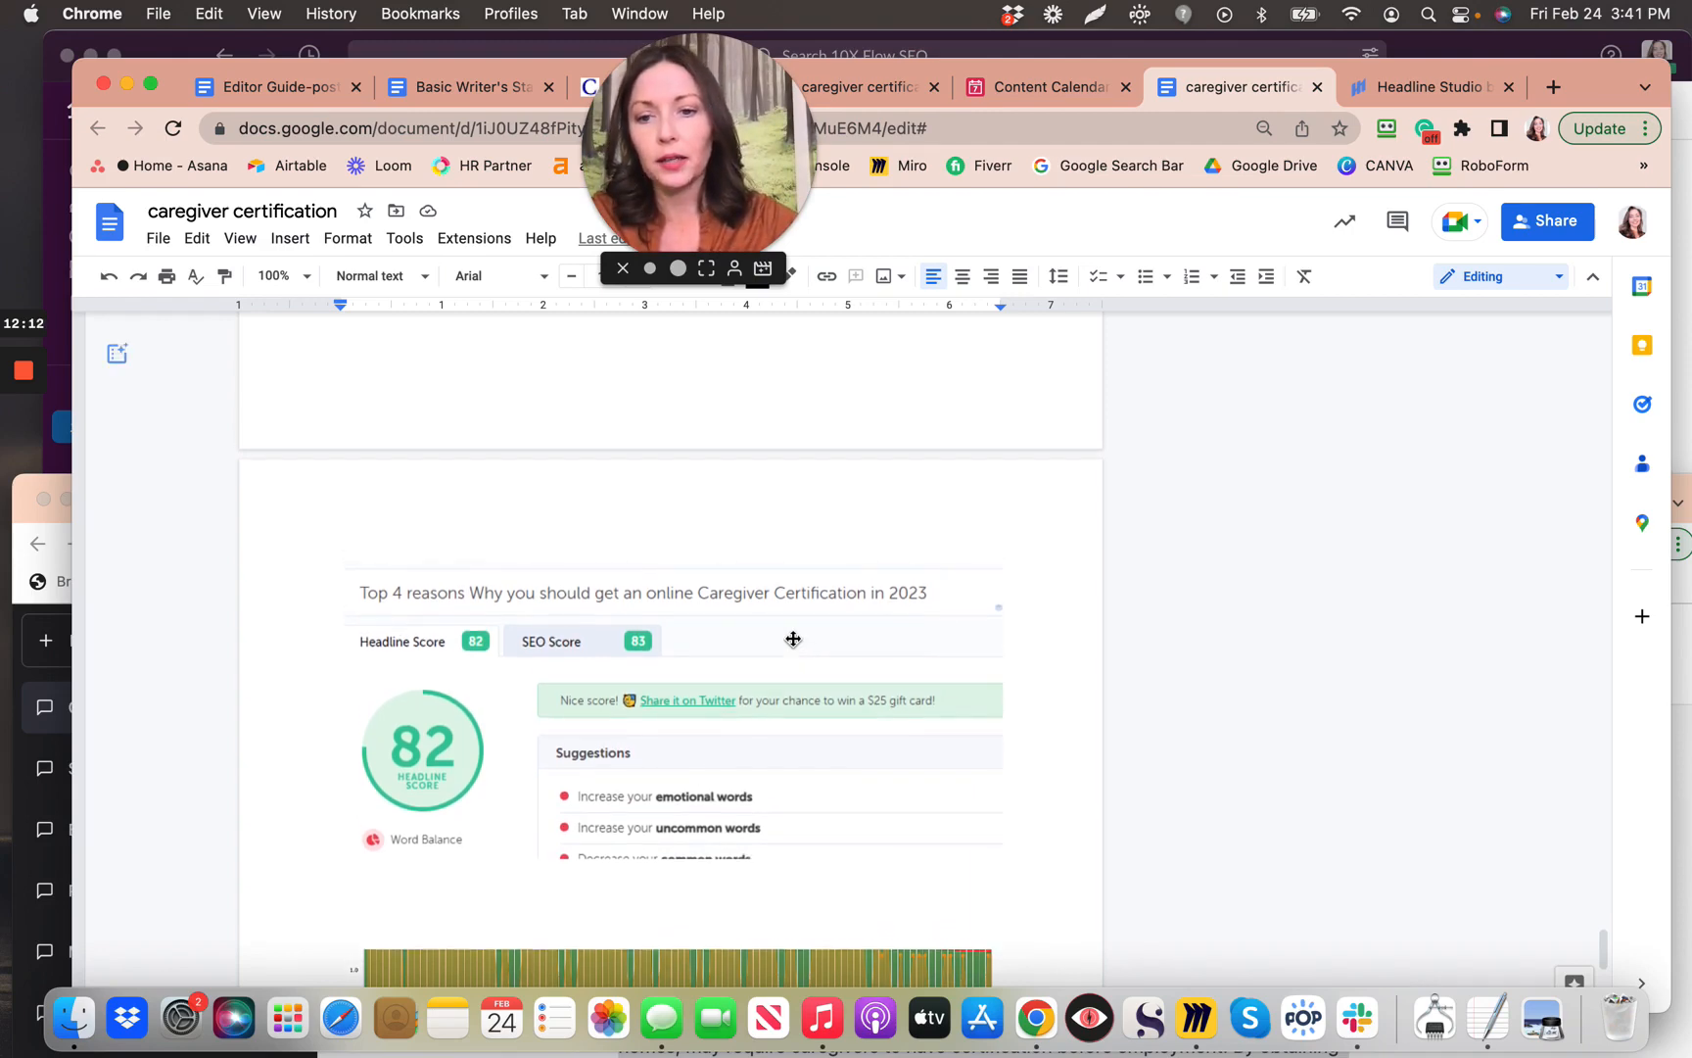
pyautogui.scroll(3, 793, 638)
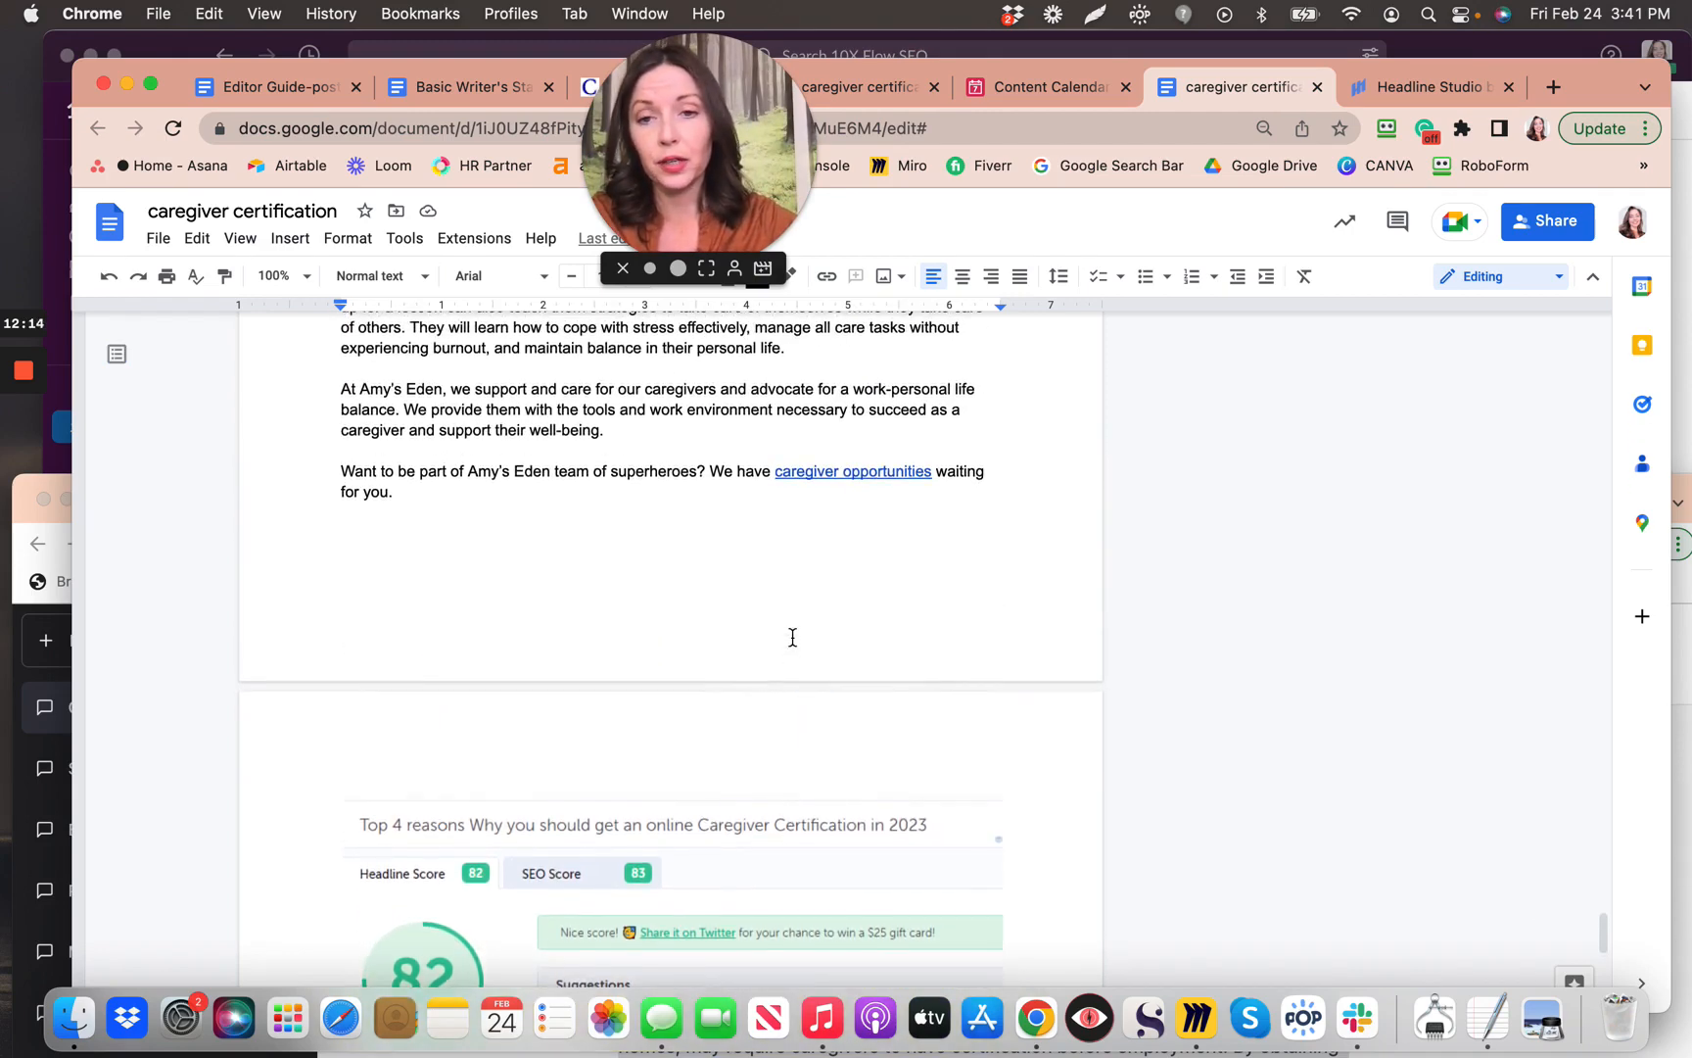
pyautogui.scroll(7, 794, 637)
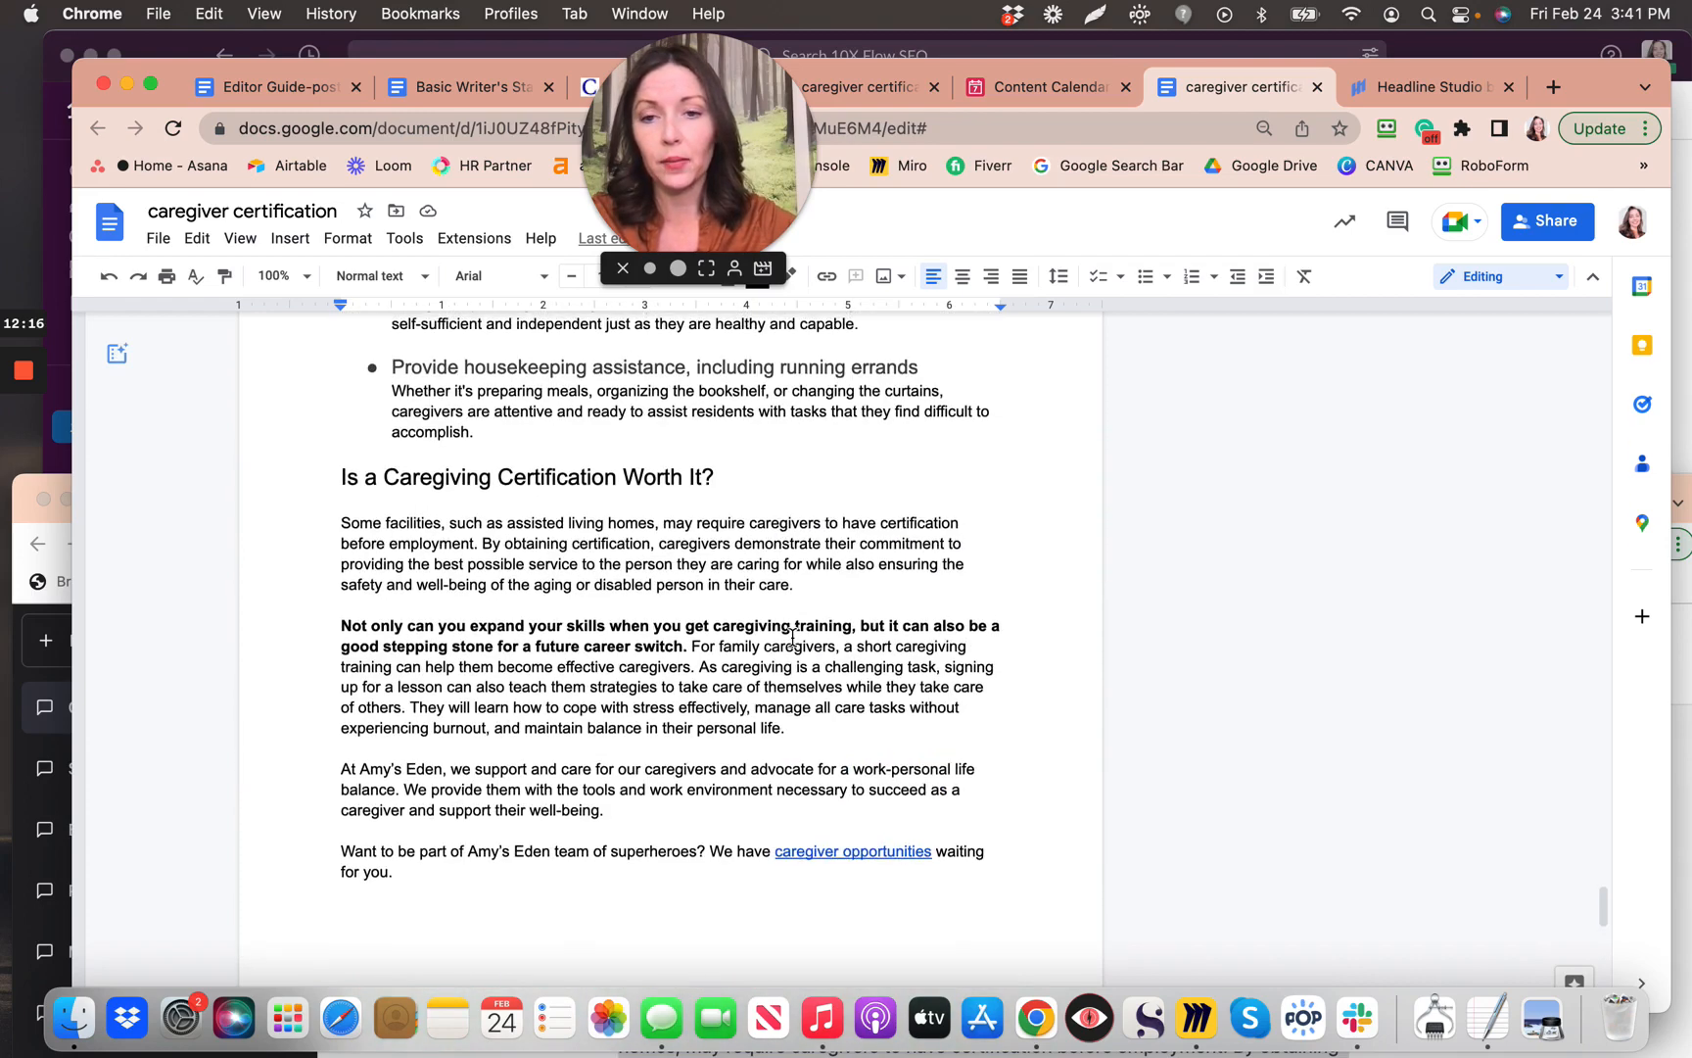
pyautogui.scroll(10, 793, 638)
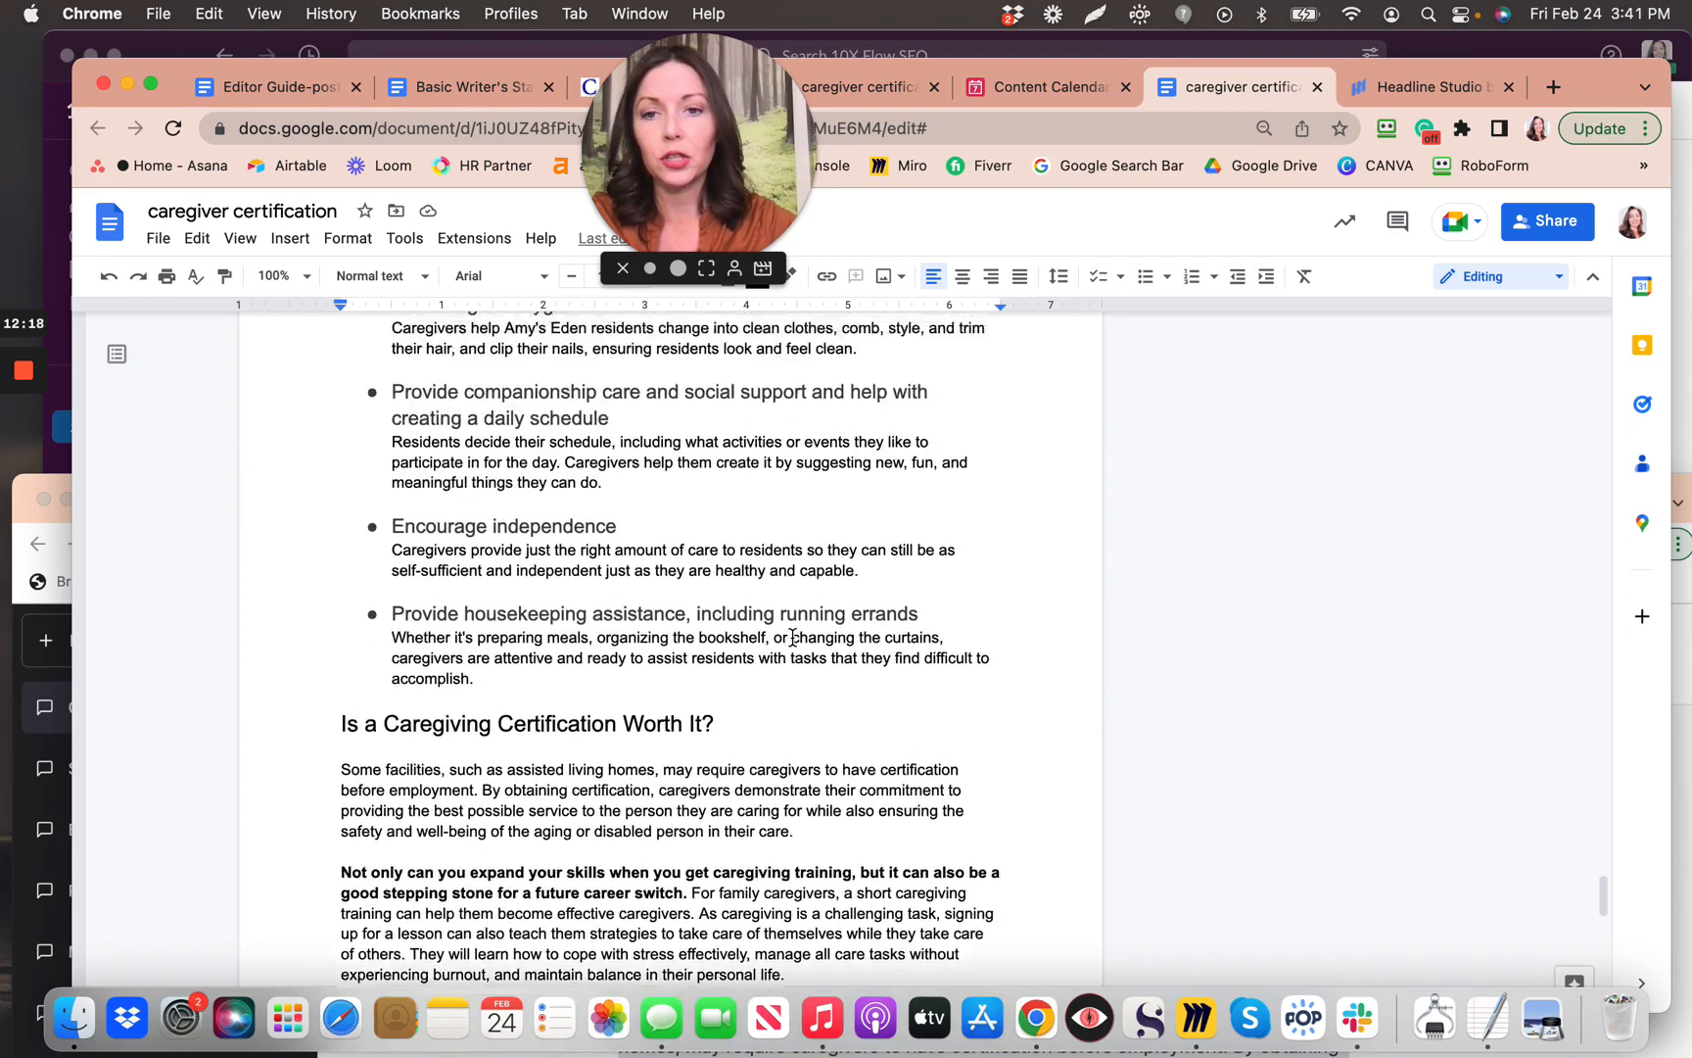
pyautogui.scroll(12, 793, 638)
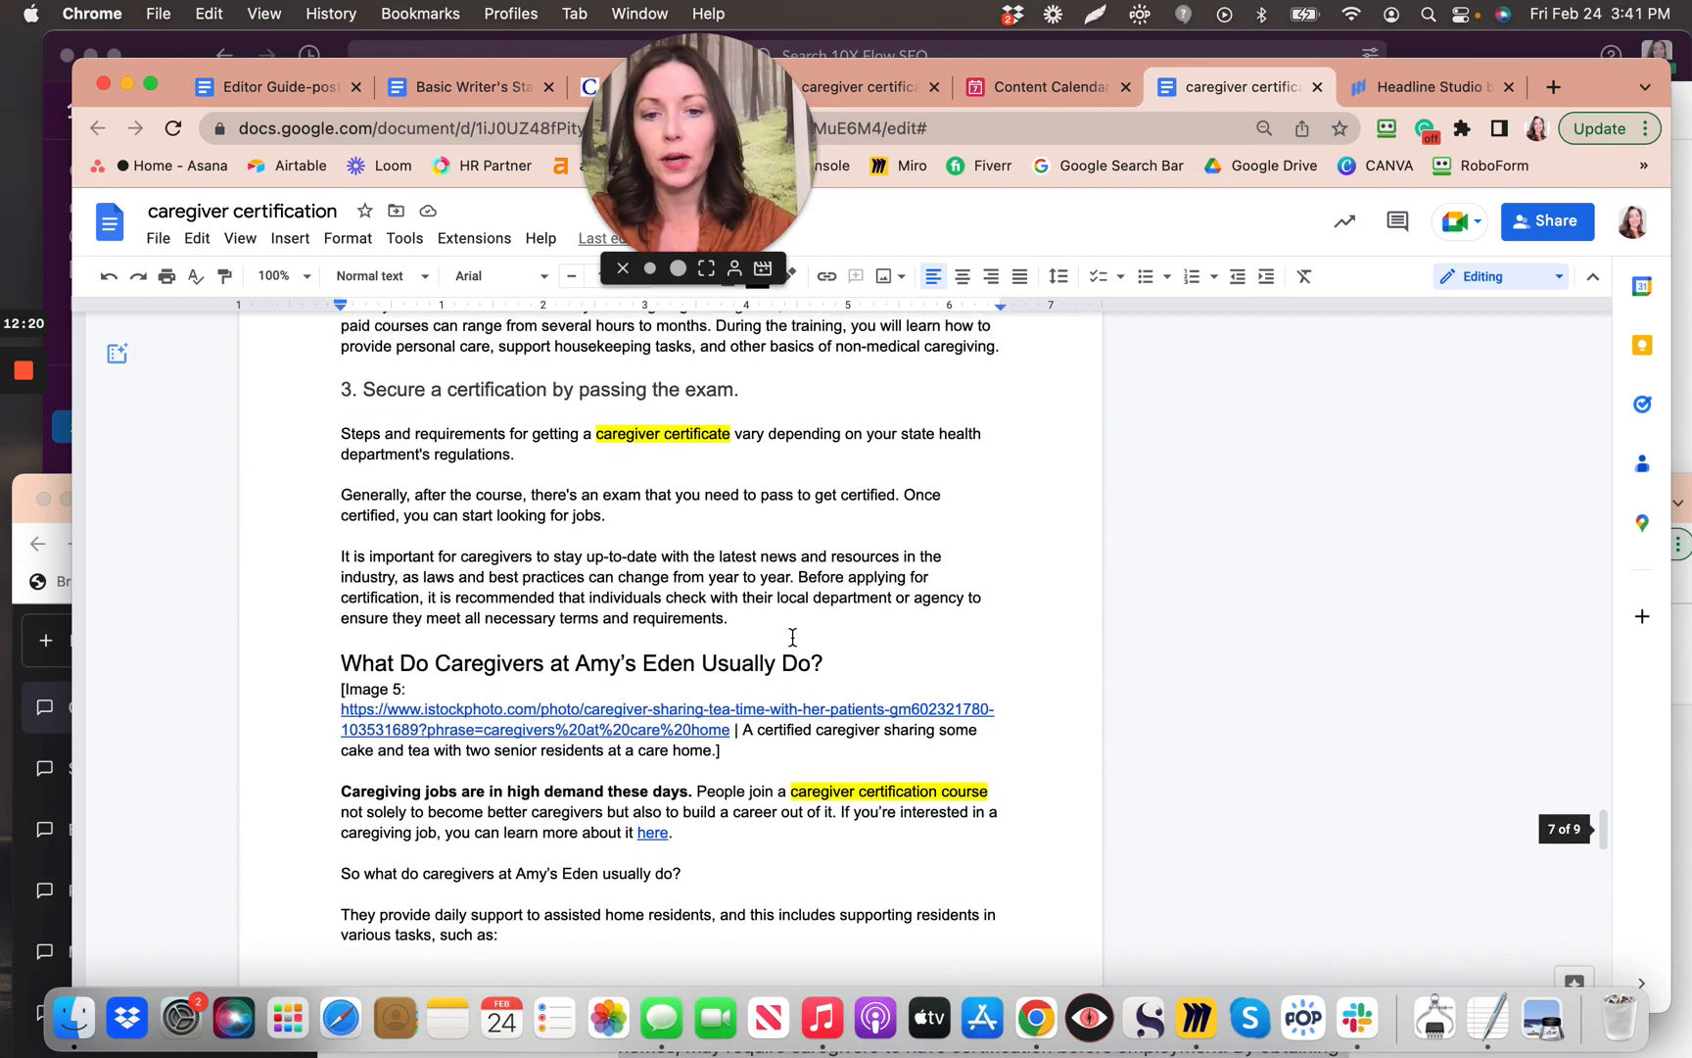
pyautogui.scroll(4, 793, 637)
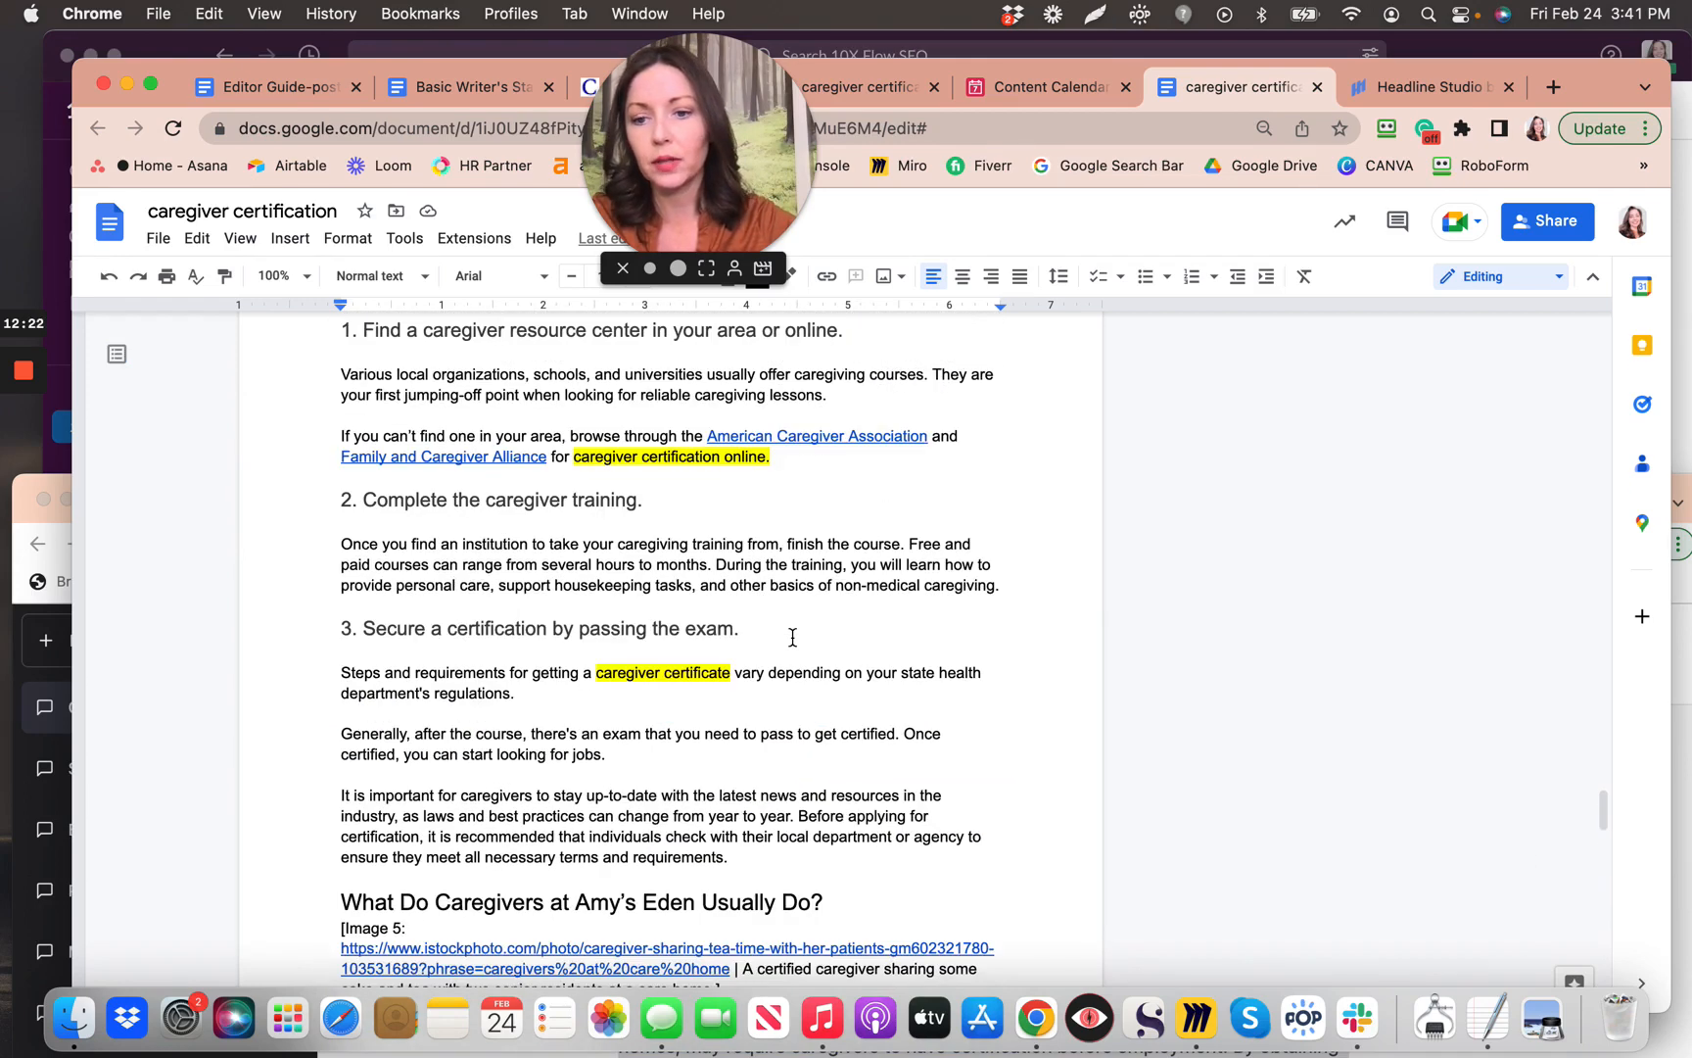
pyautogui.scroll(1, 793, 637)
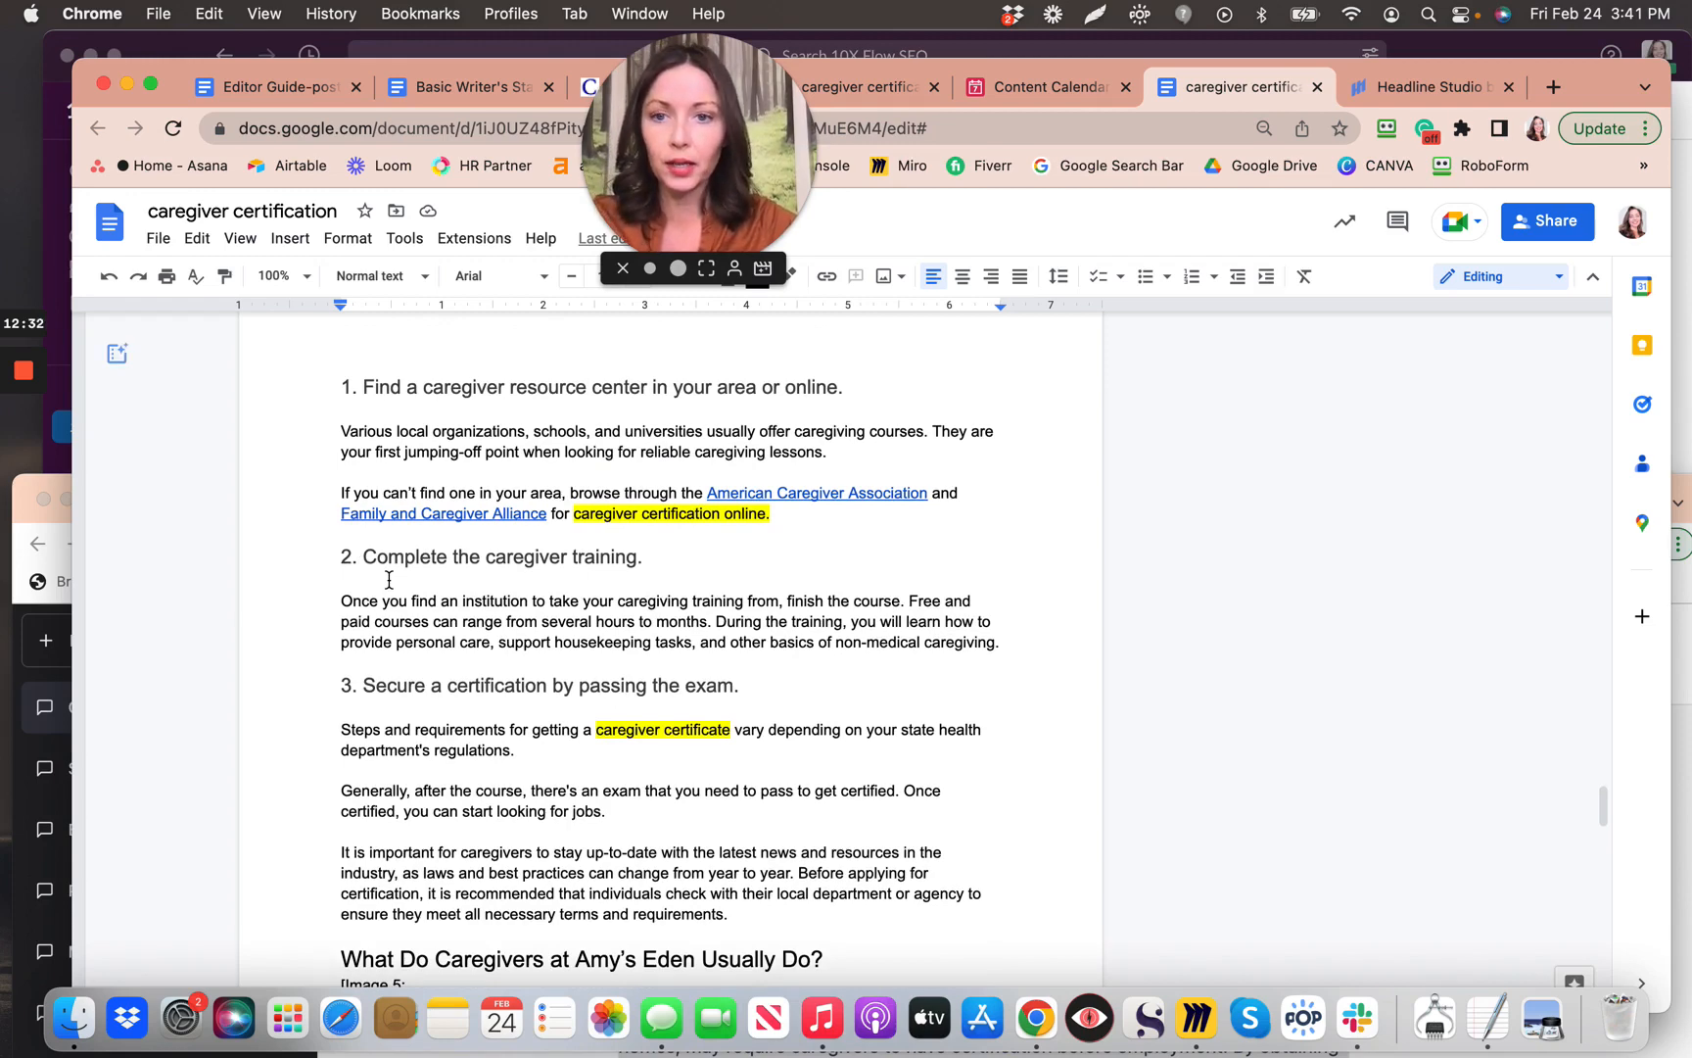
pyautogui.scroll(-1, 389, 580)
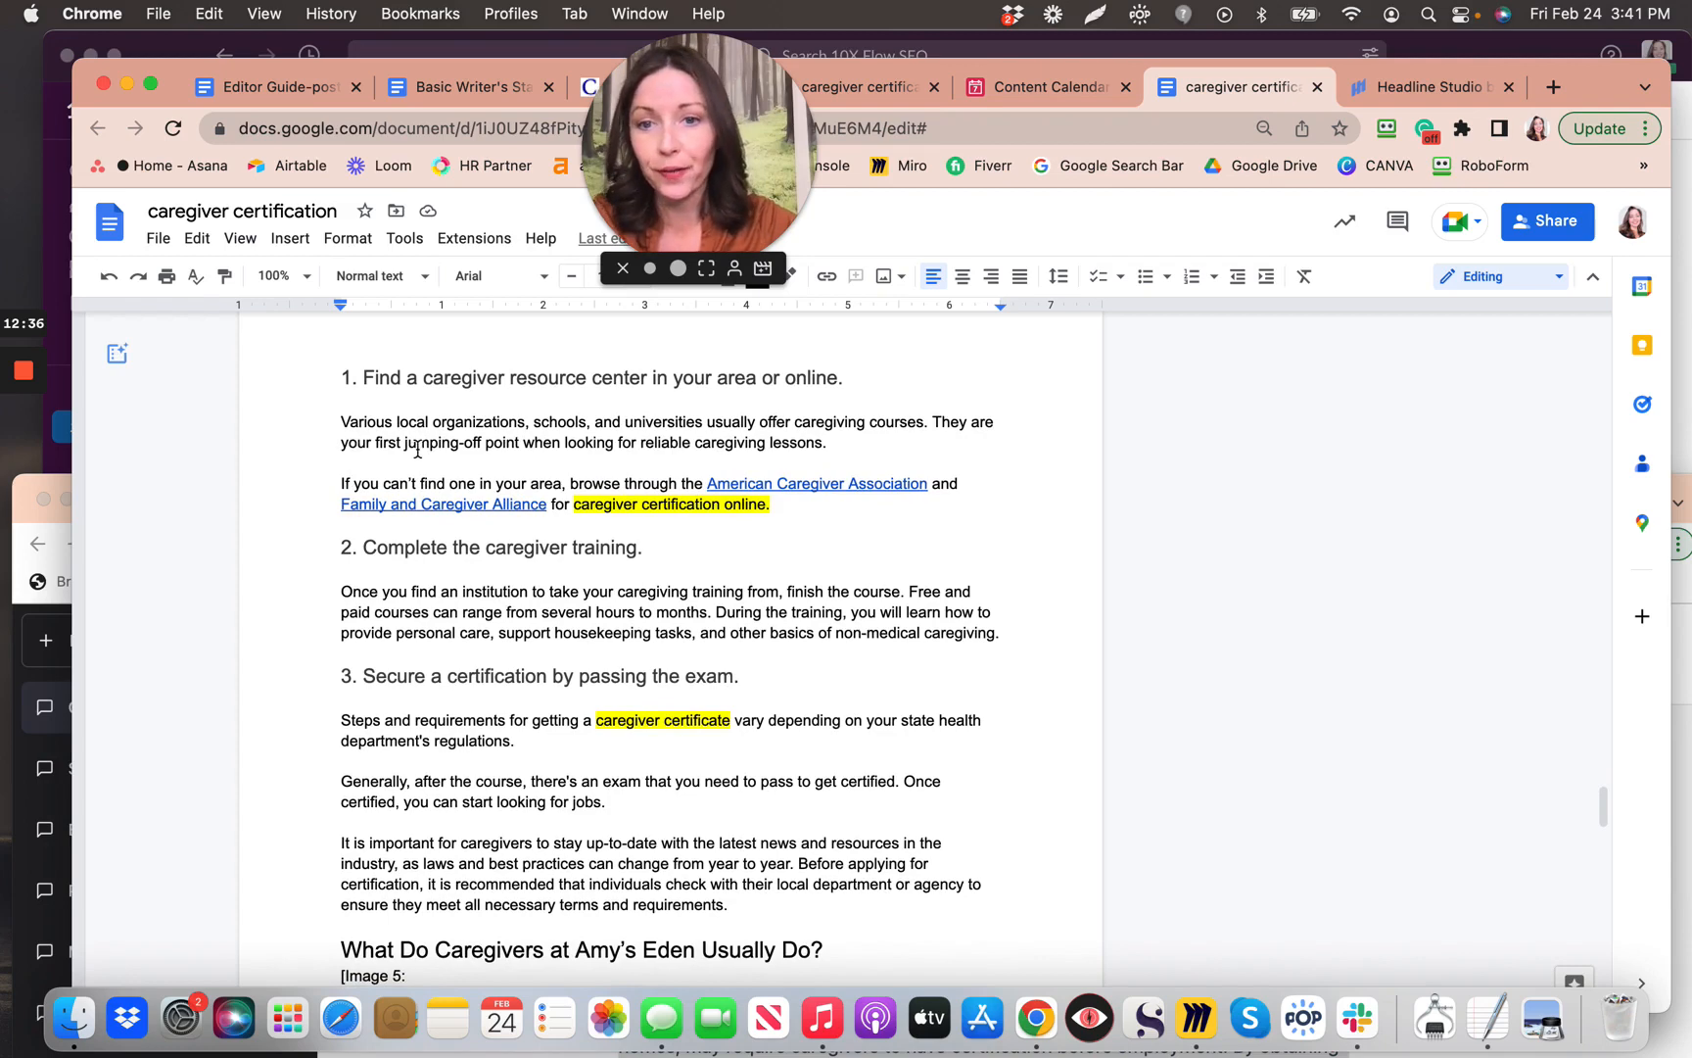
pyautogui.scroll(12, 443, 461)
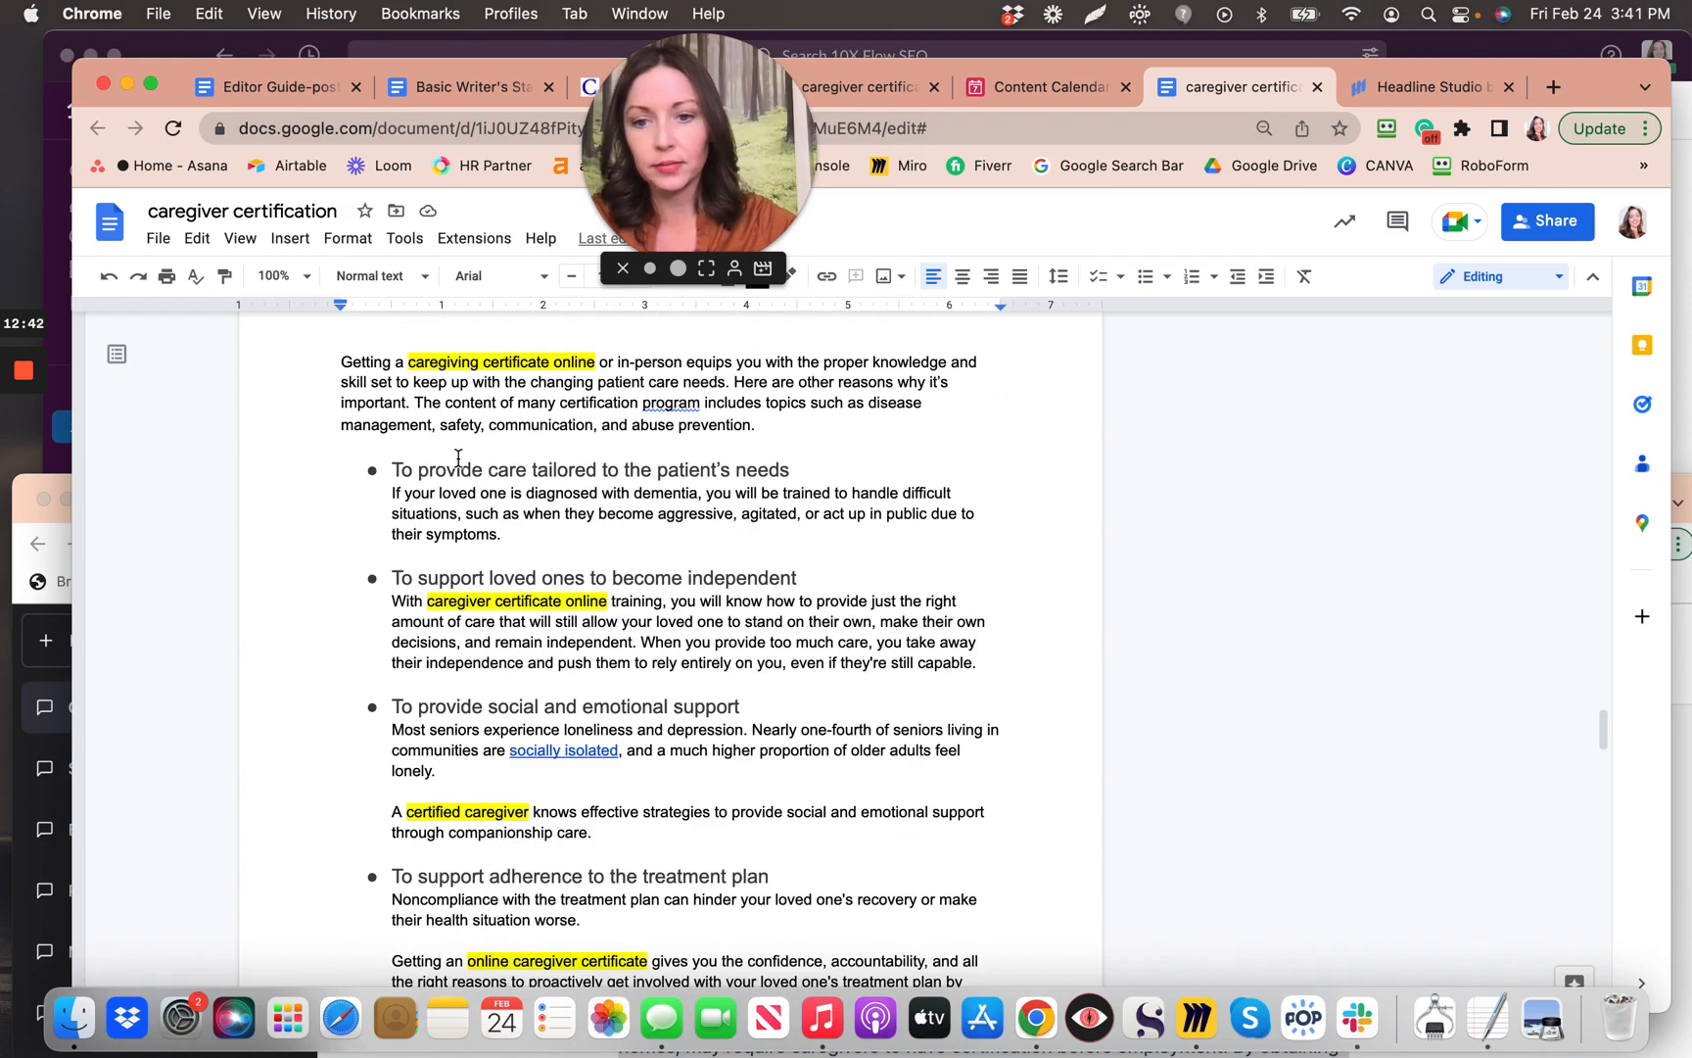
pyautogui.scroll(3, 535, 460)
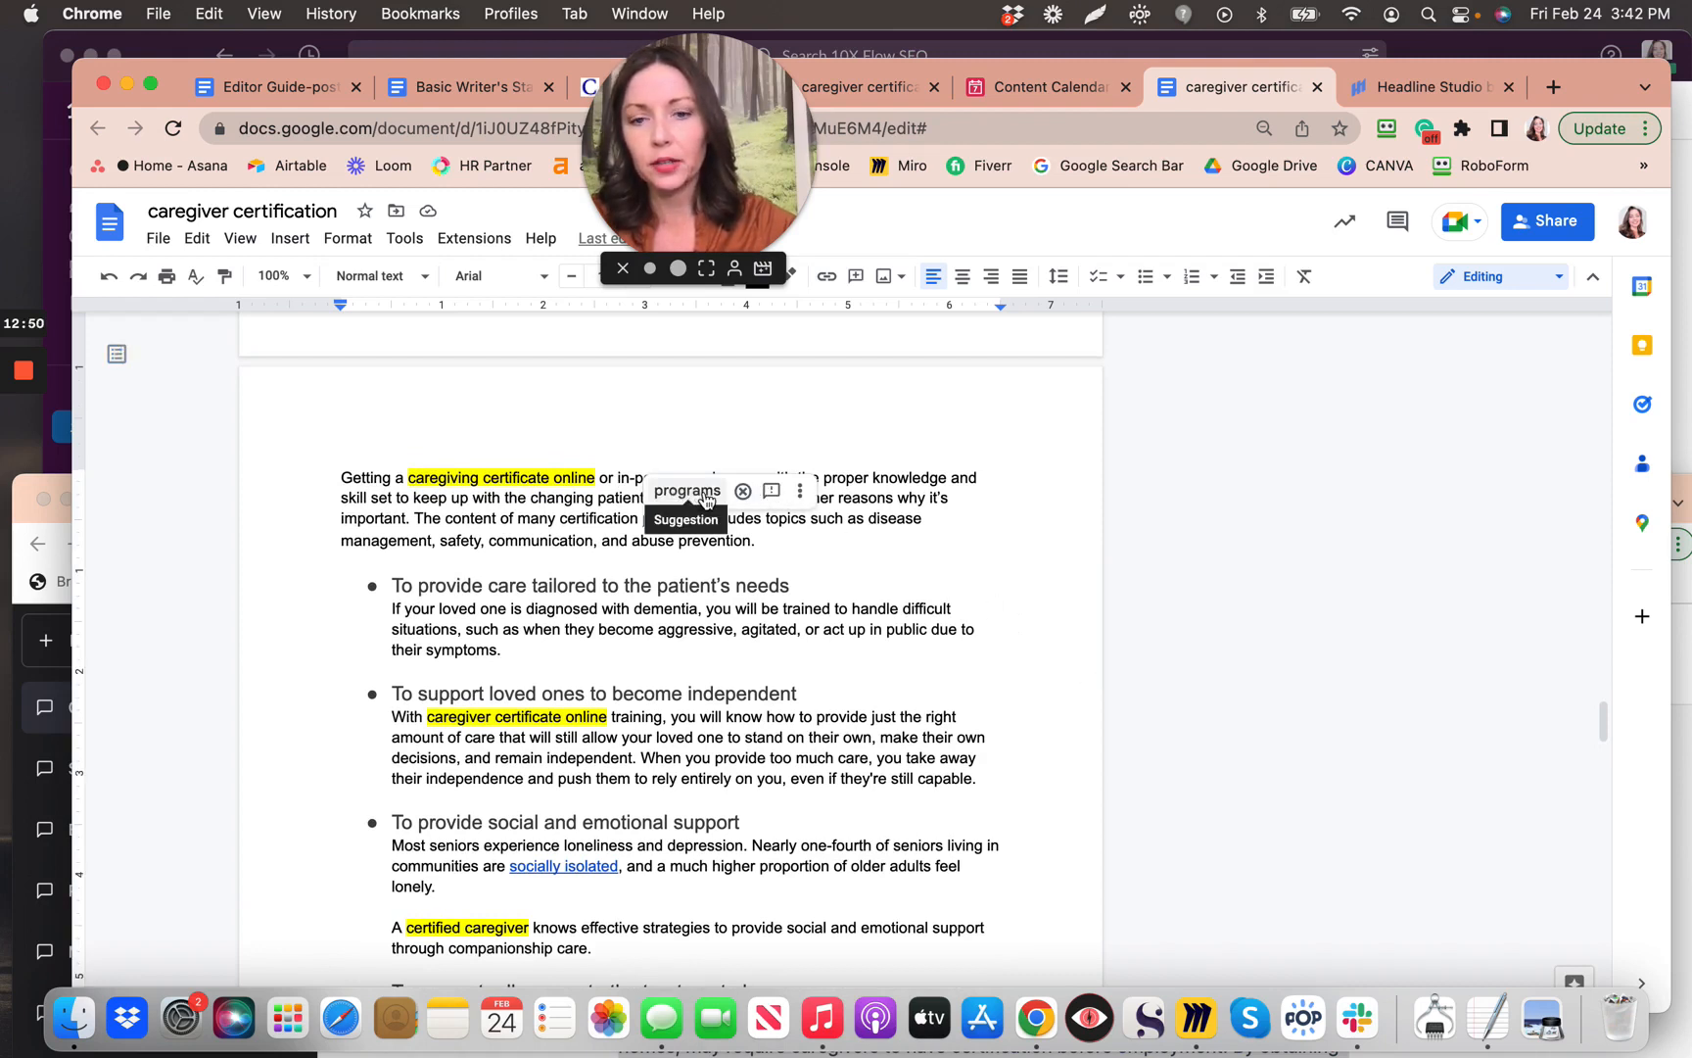
pyautogui.click(706, 496)
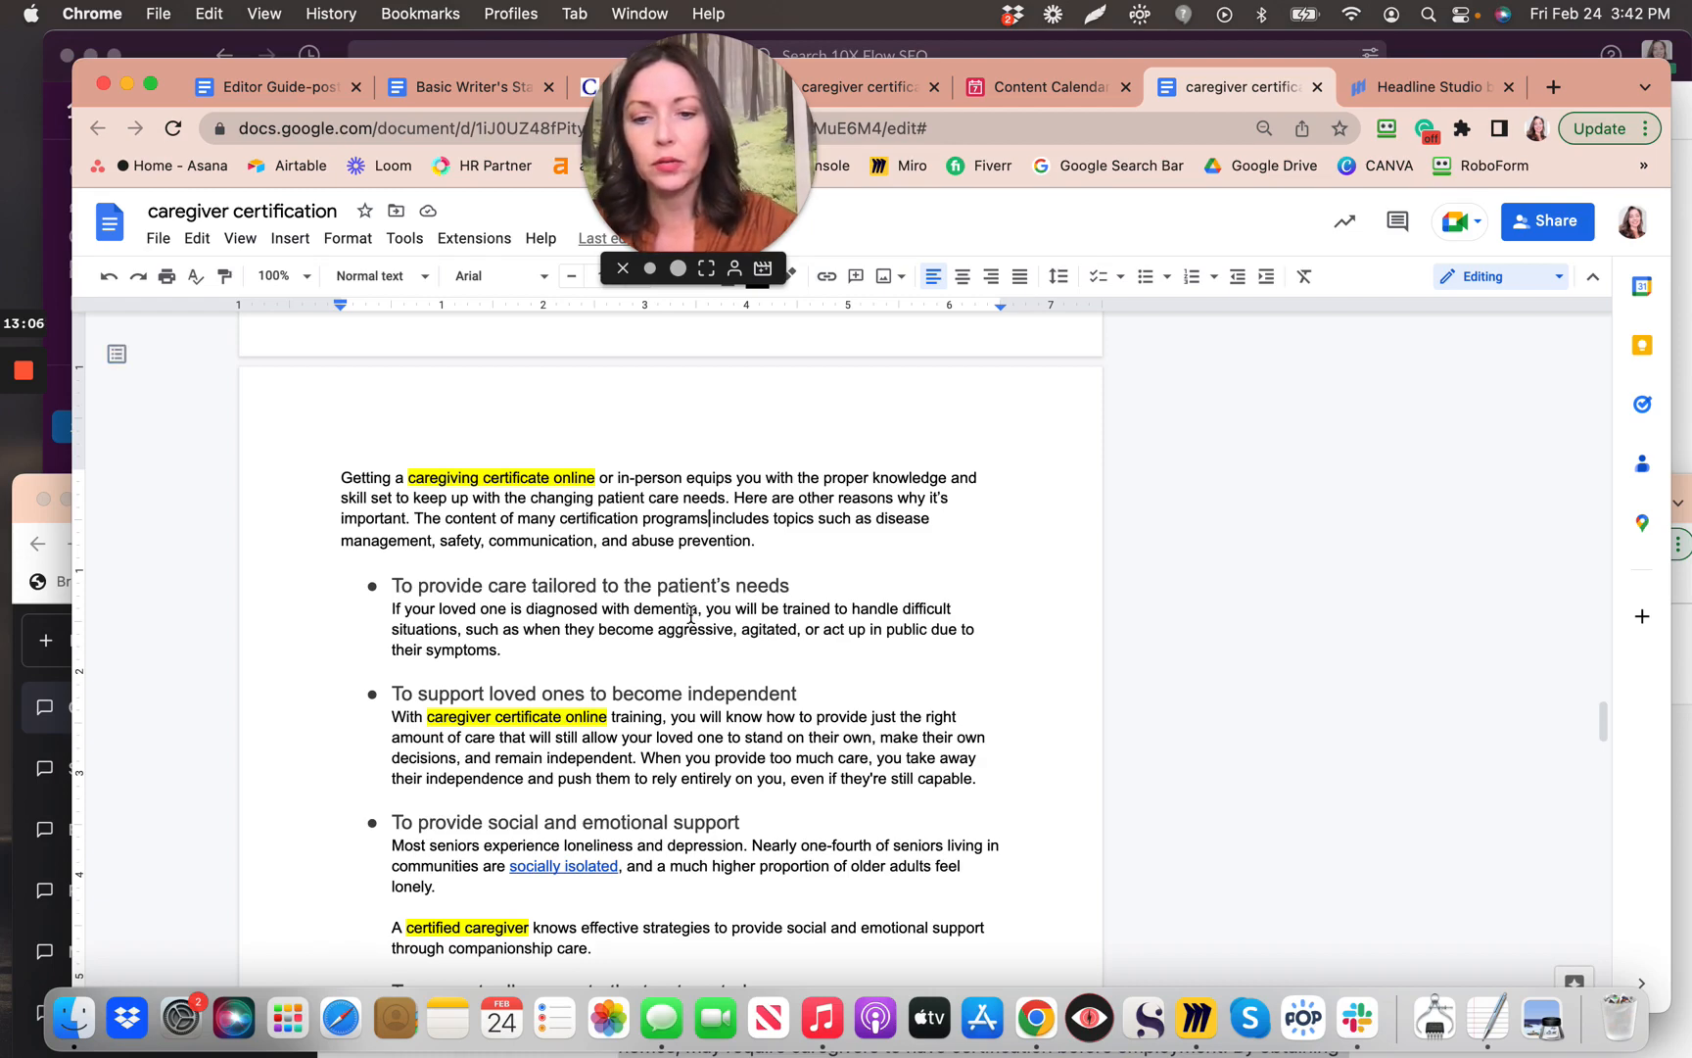
pyautogui.scroll(1, 691, 615)
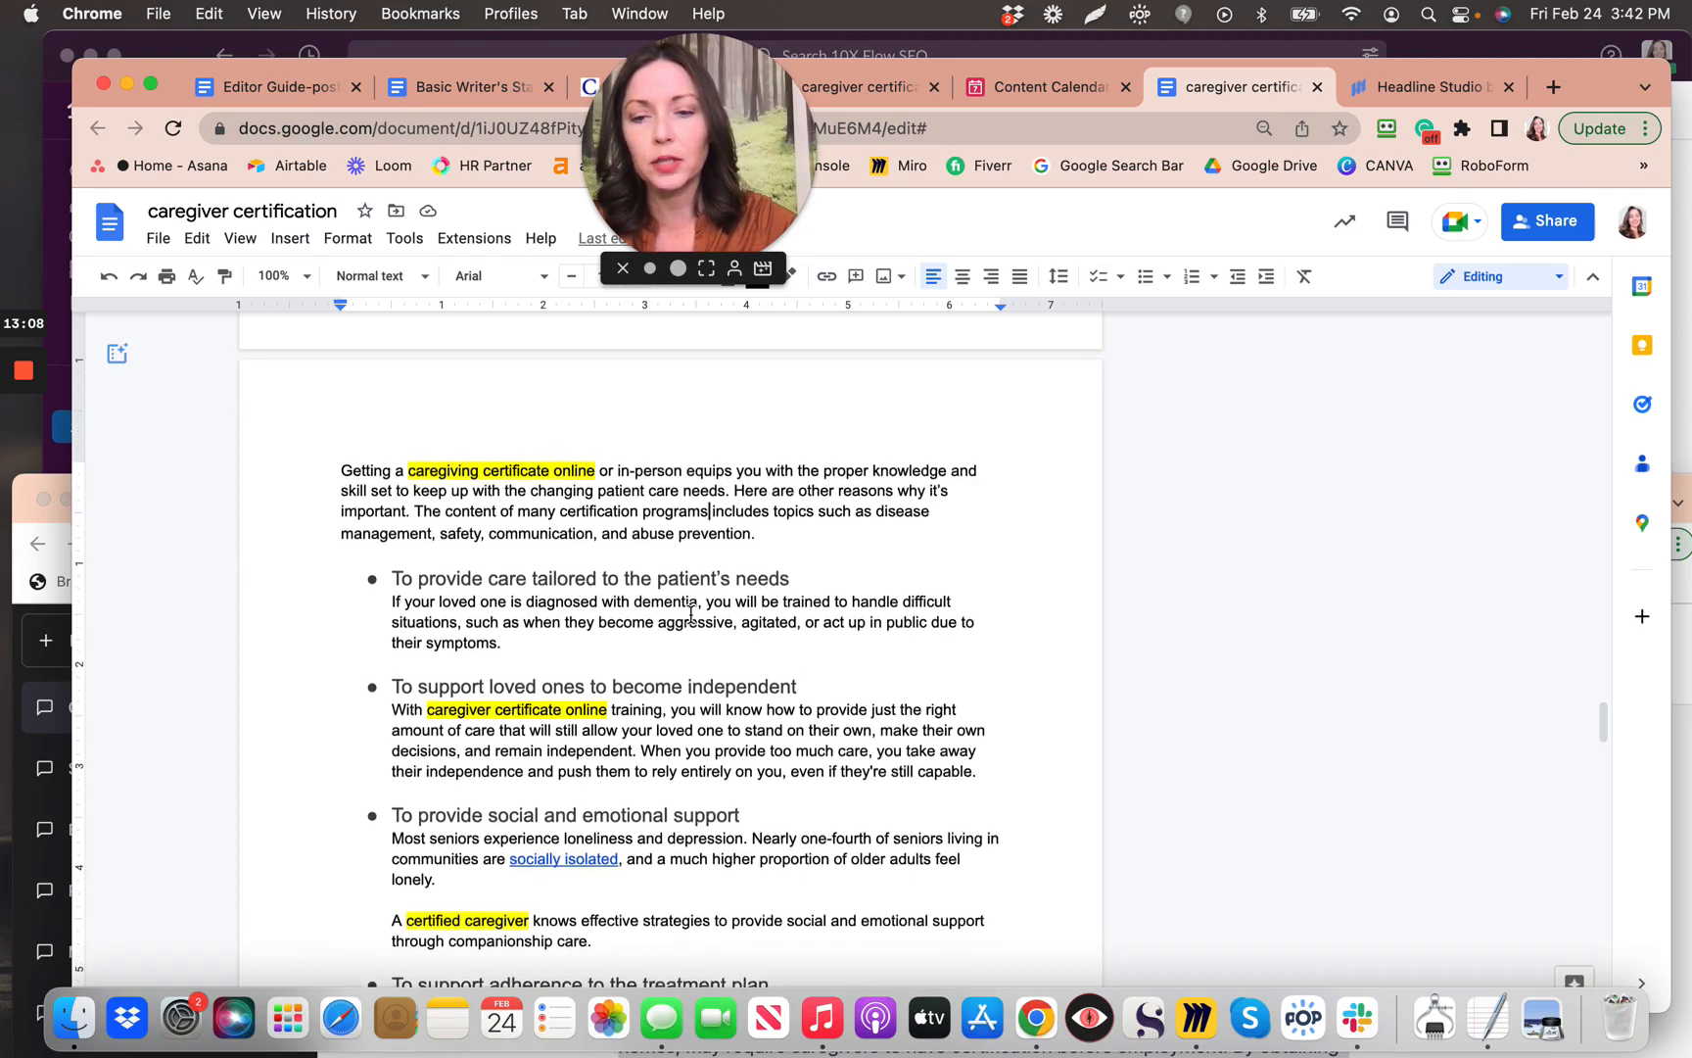
pyautogui.scroll(10, 692, 615)
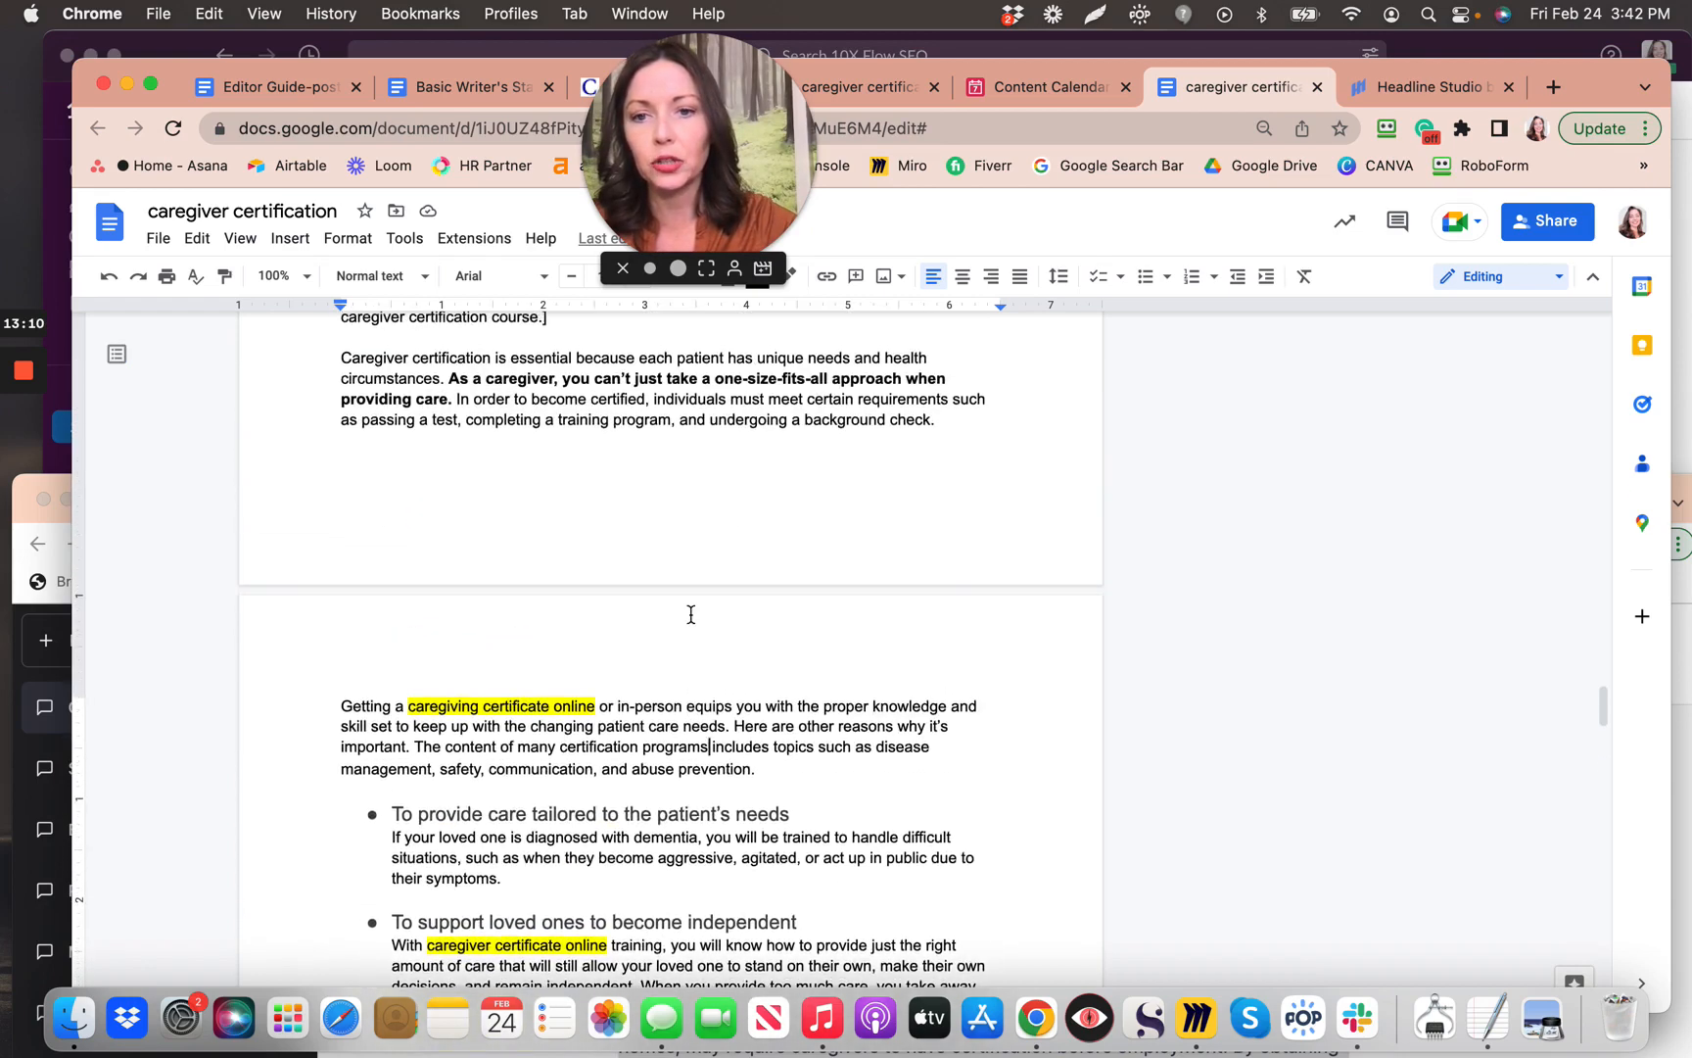
pyautogui.scroll(3, 691, 615)
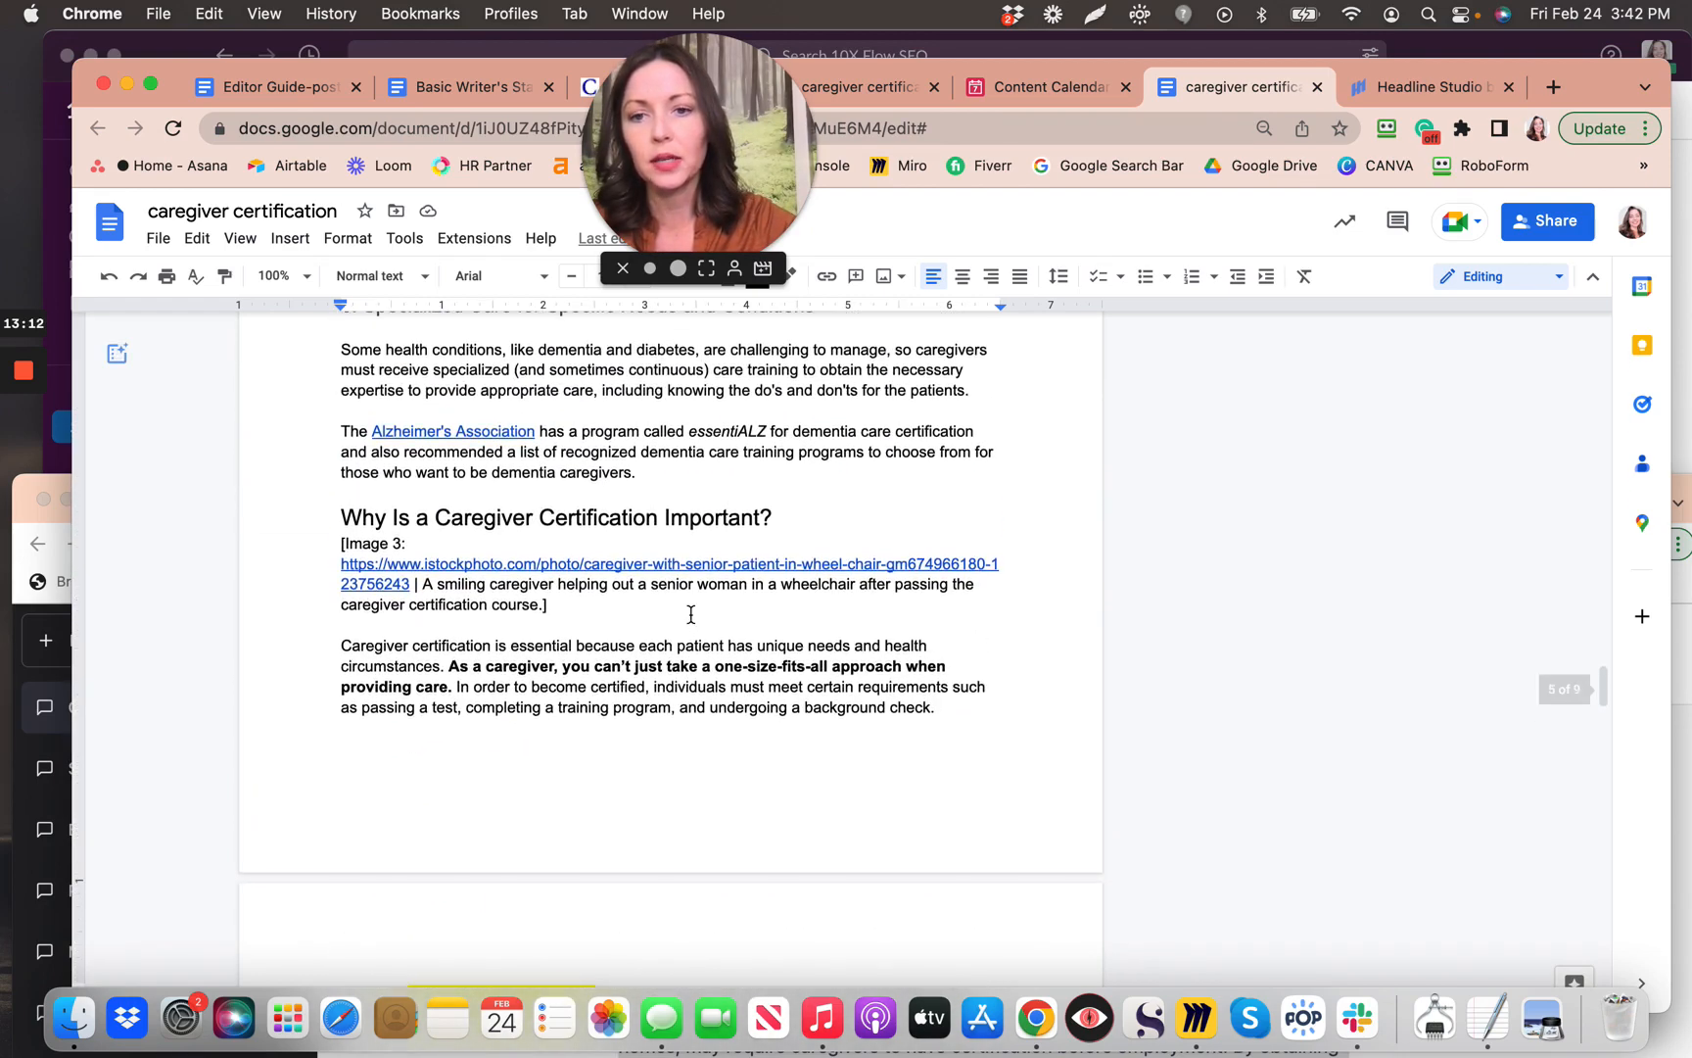
pyautogui.scroll(-20, 691, 614)
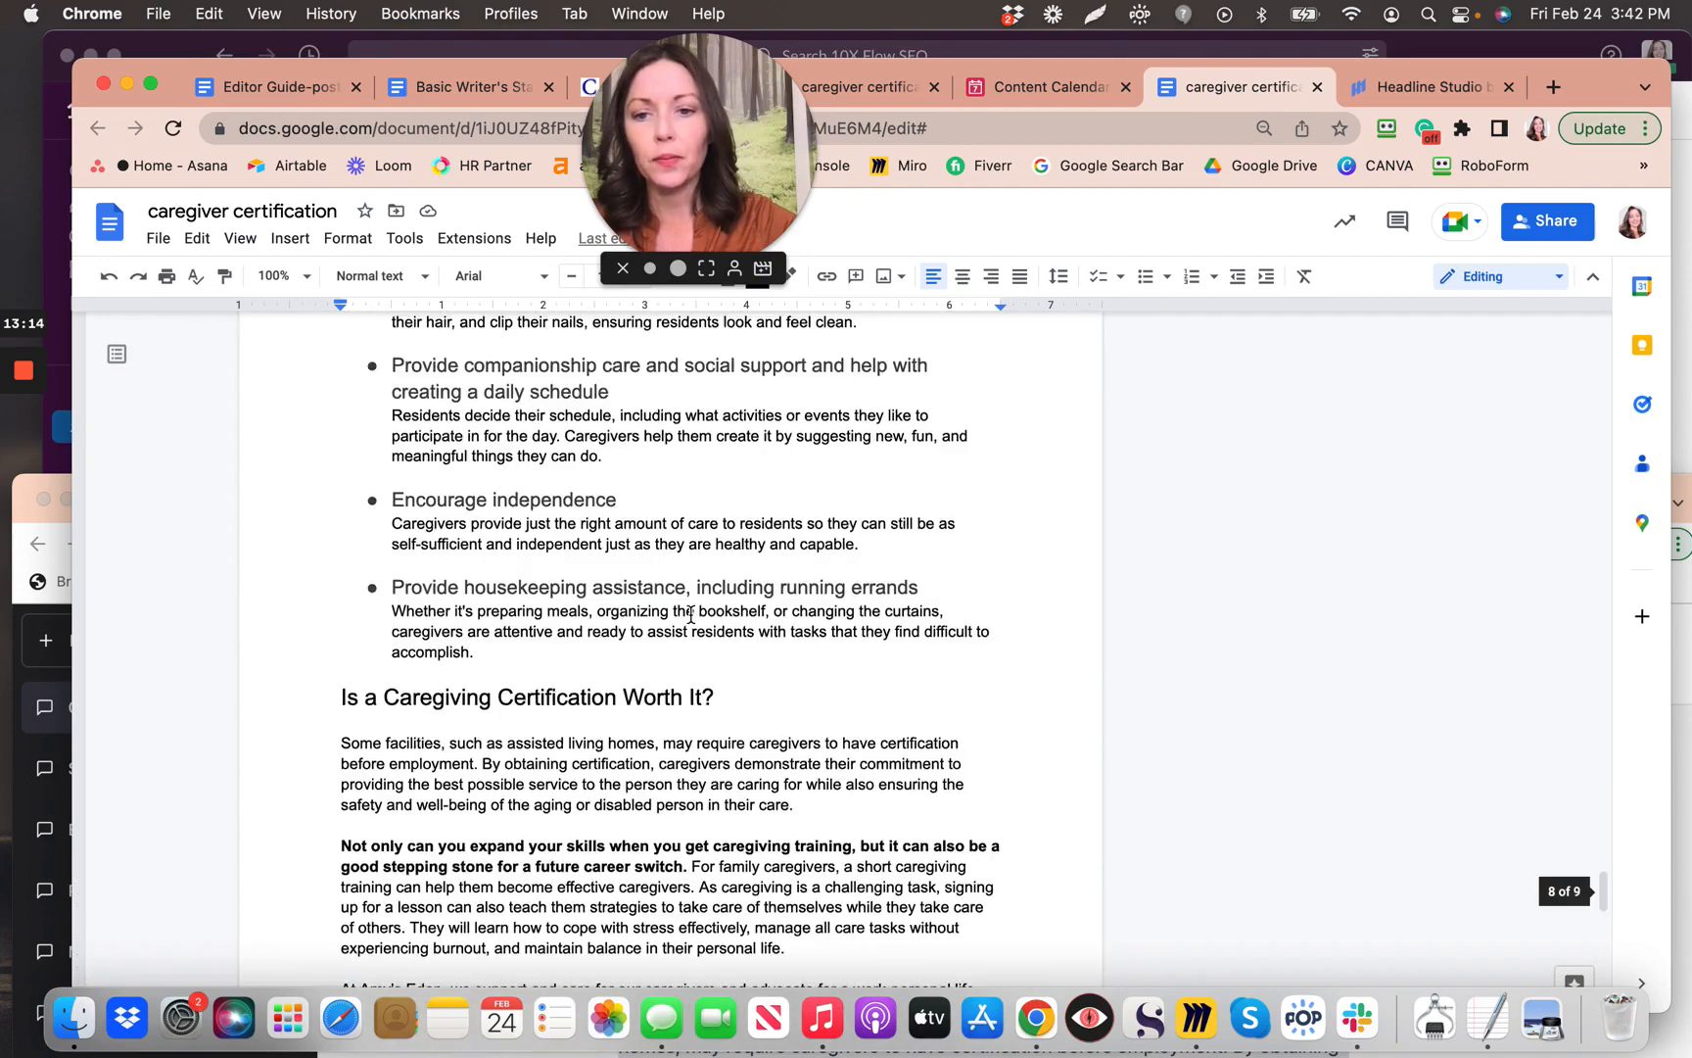
pyautogui.scroll(15, 691, 614)
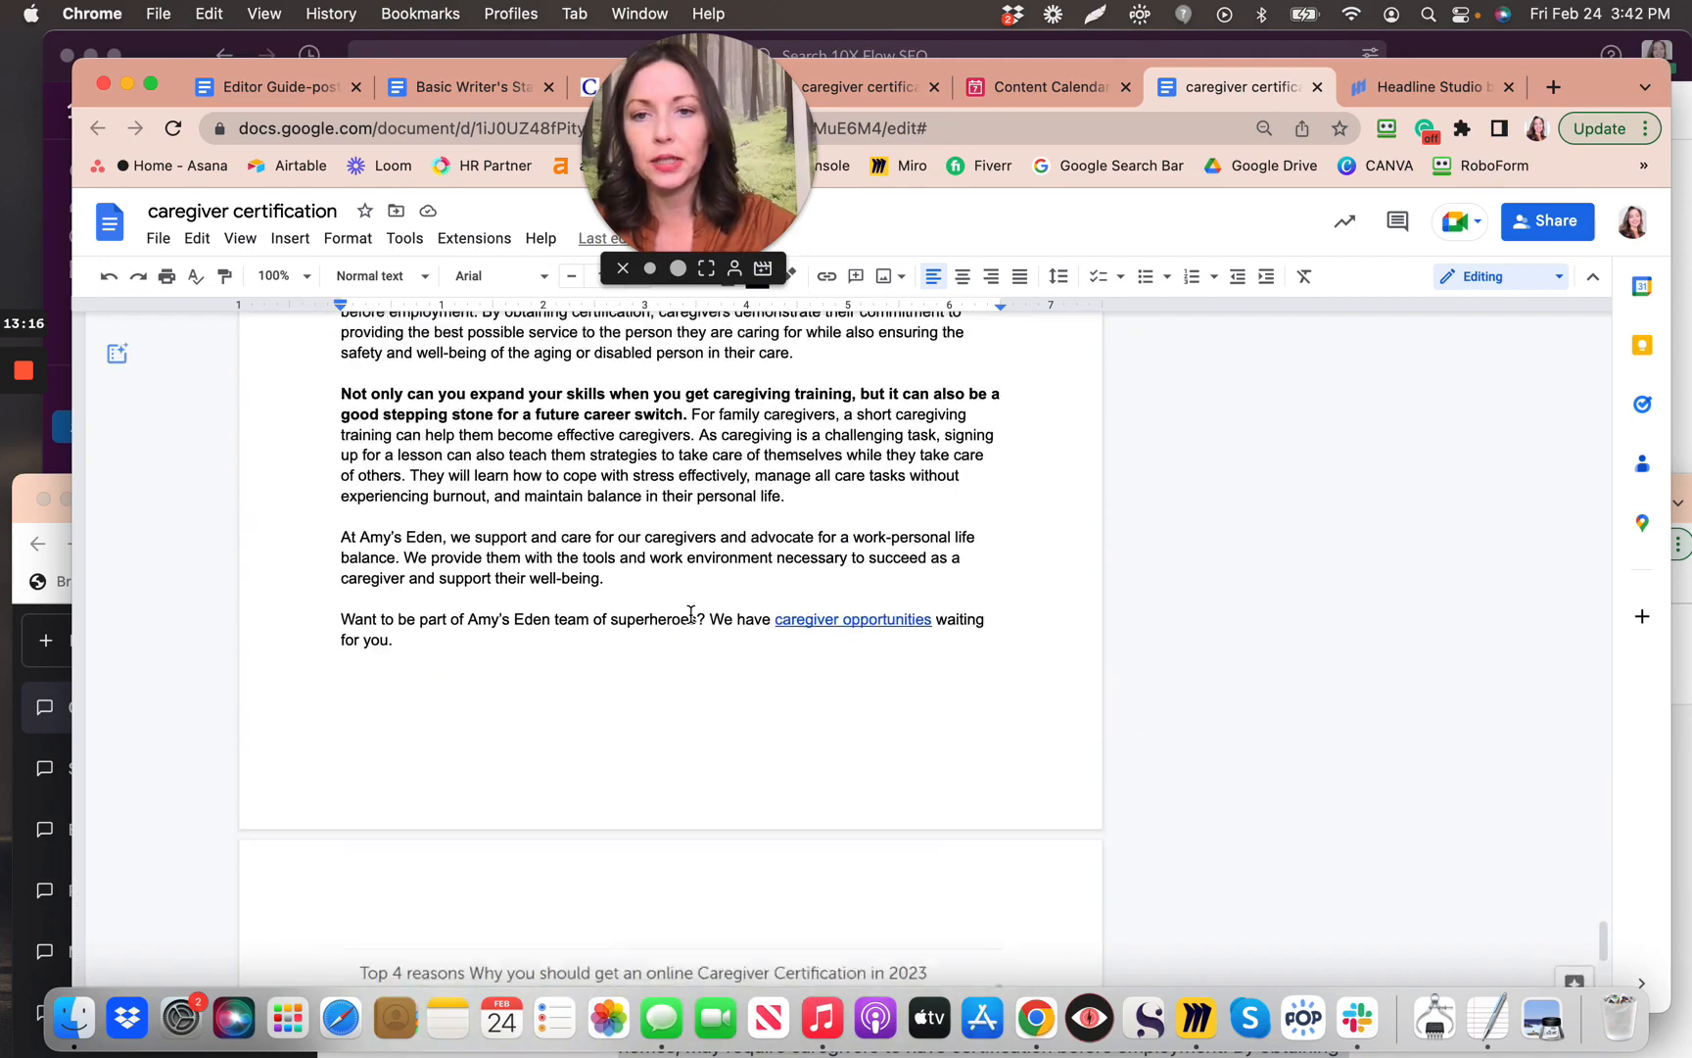
pyautogui.scroll(7, 692, 614)
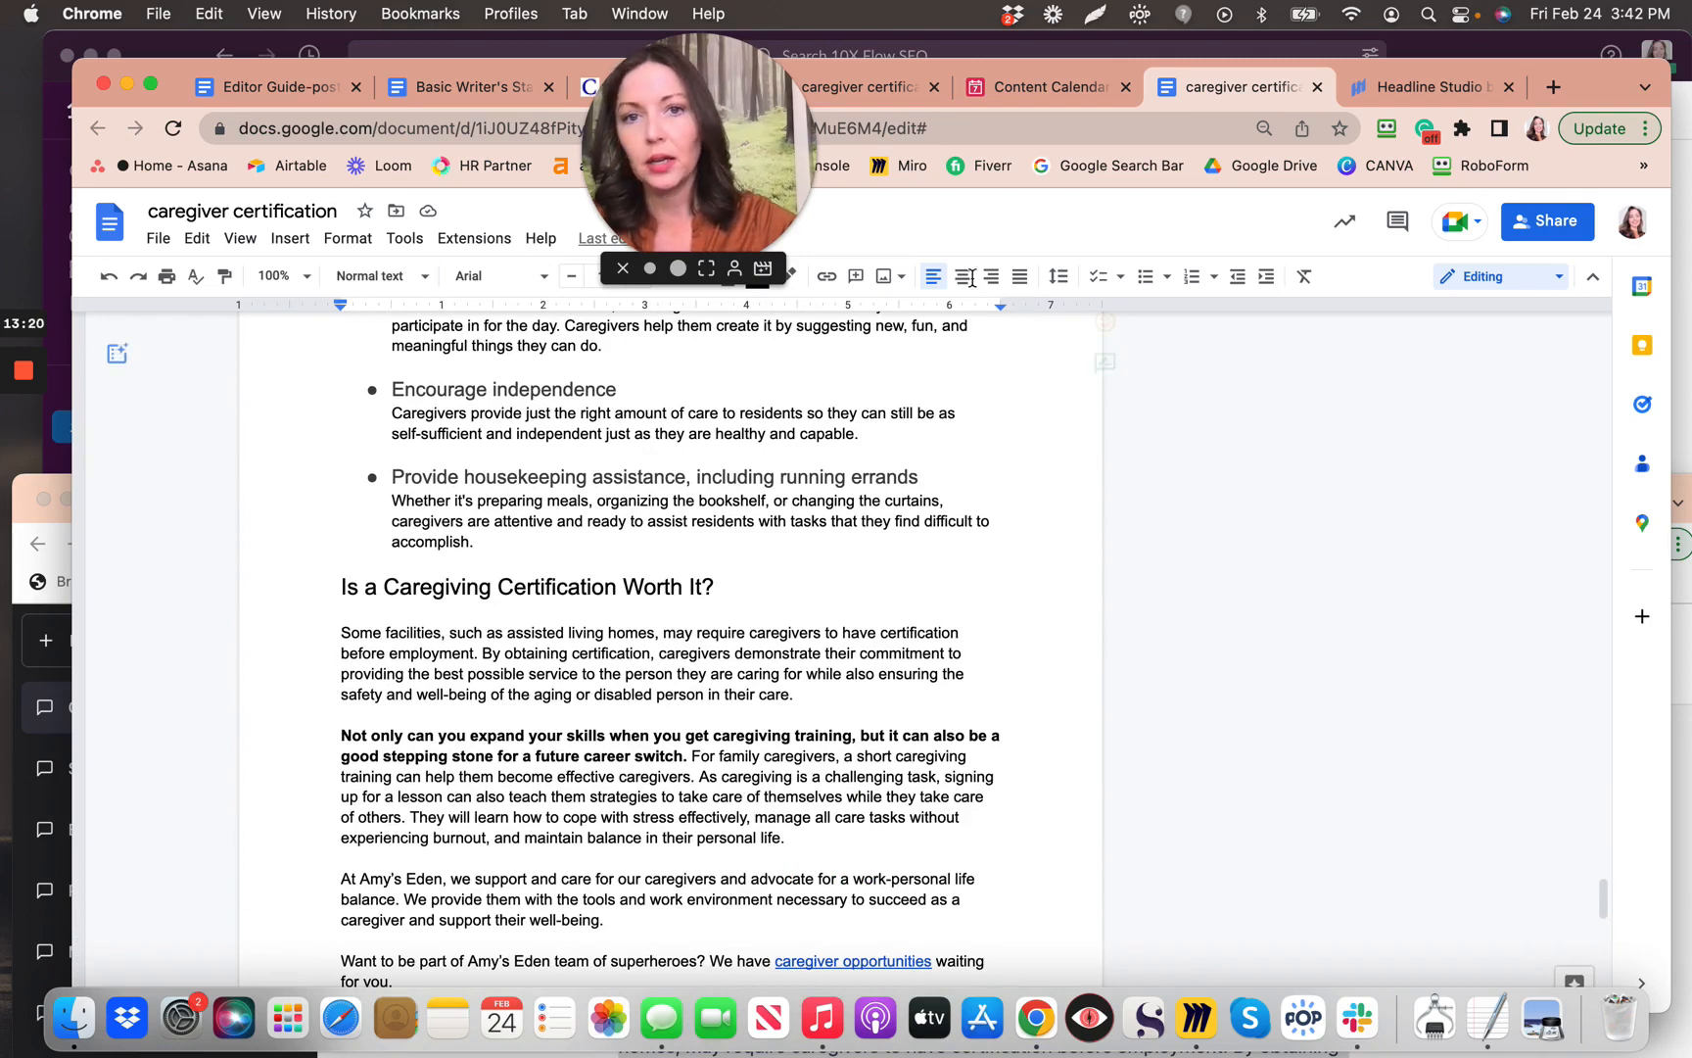
# Step: Check Editor Guide steps 4–6, then go back to the caregiver certification article
pyautogui.click(236, 94)
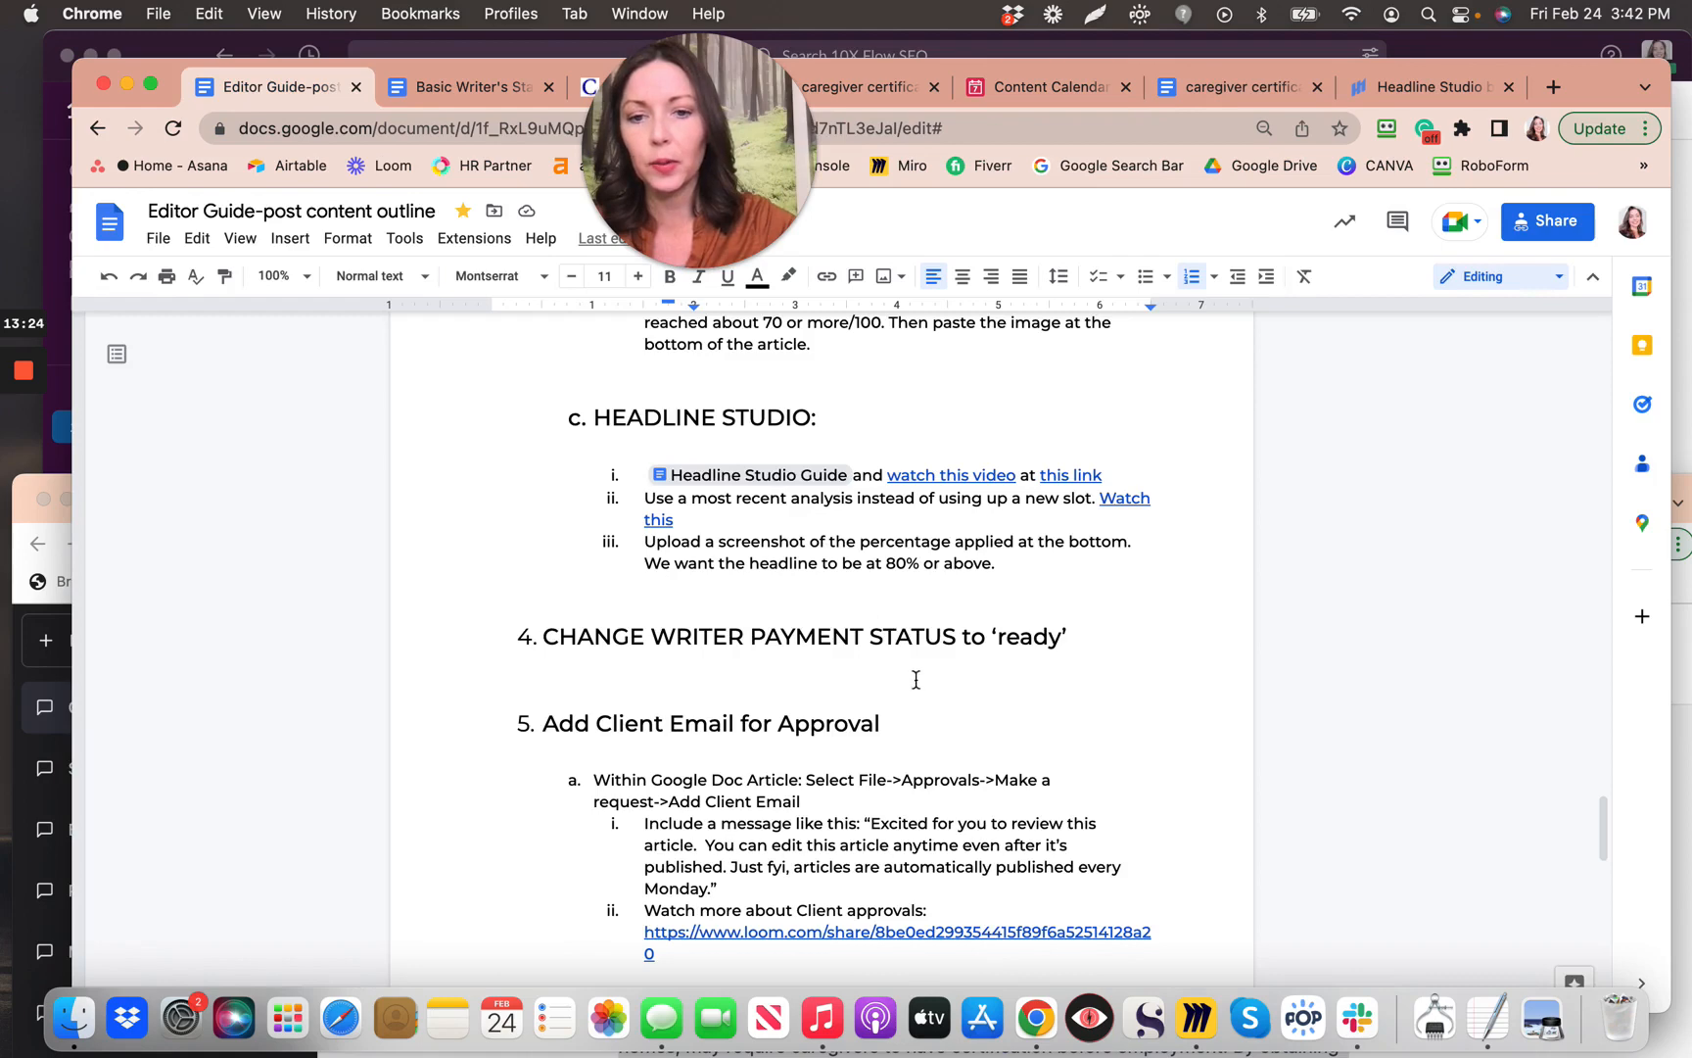
pyautogui.scroll(-2, 917, 682)
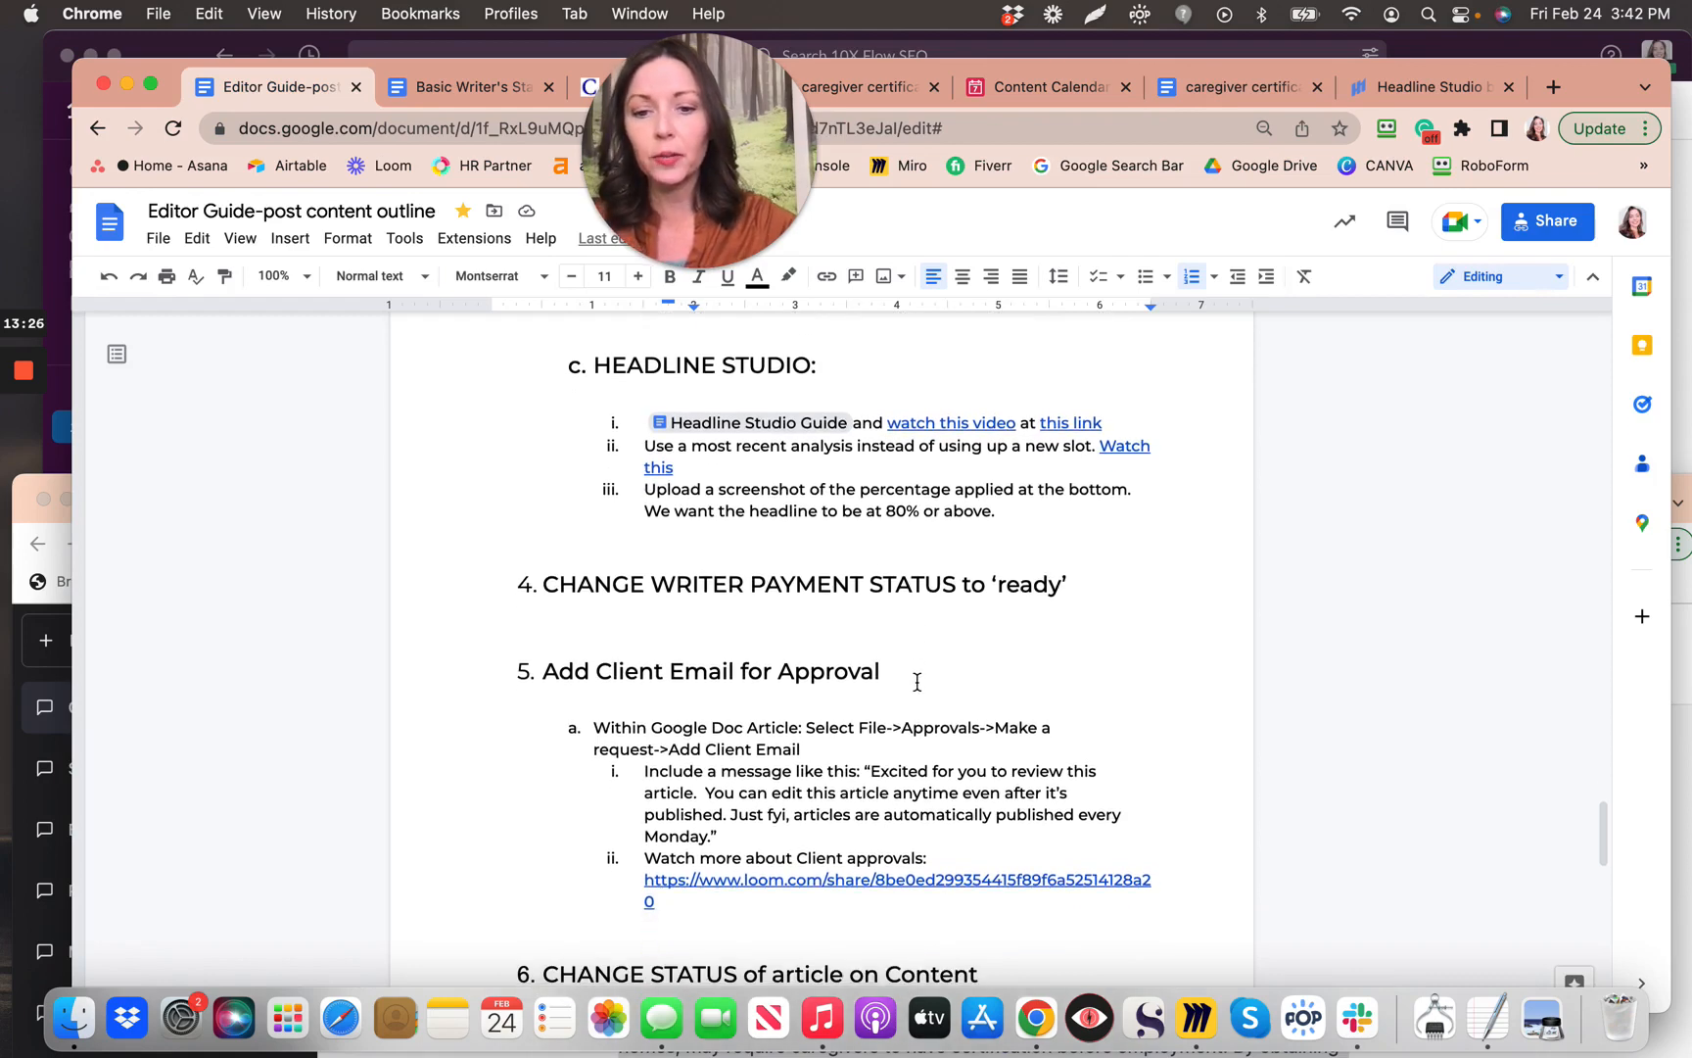
pyautogui.scroll(-3, 917, 682)
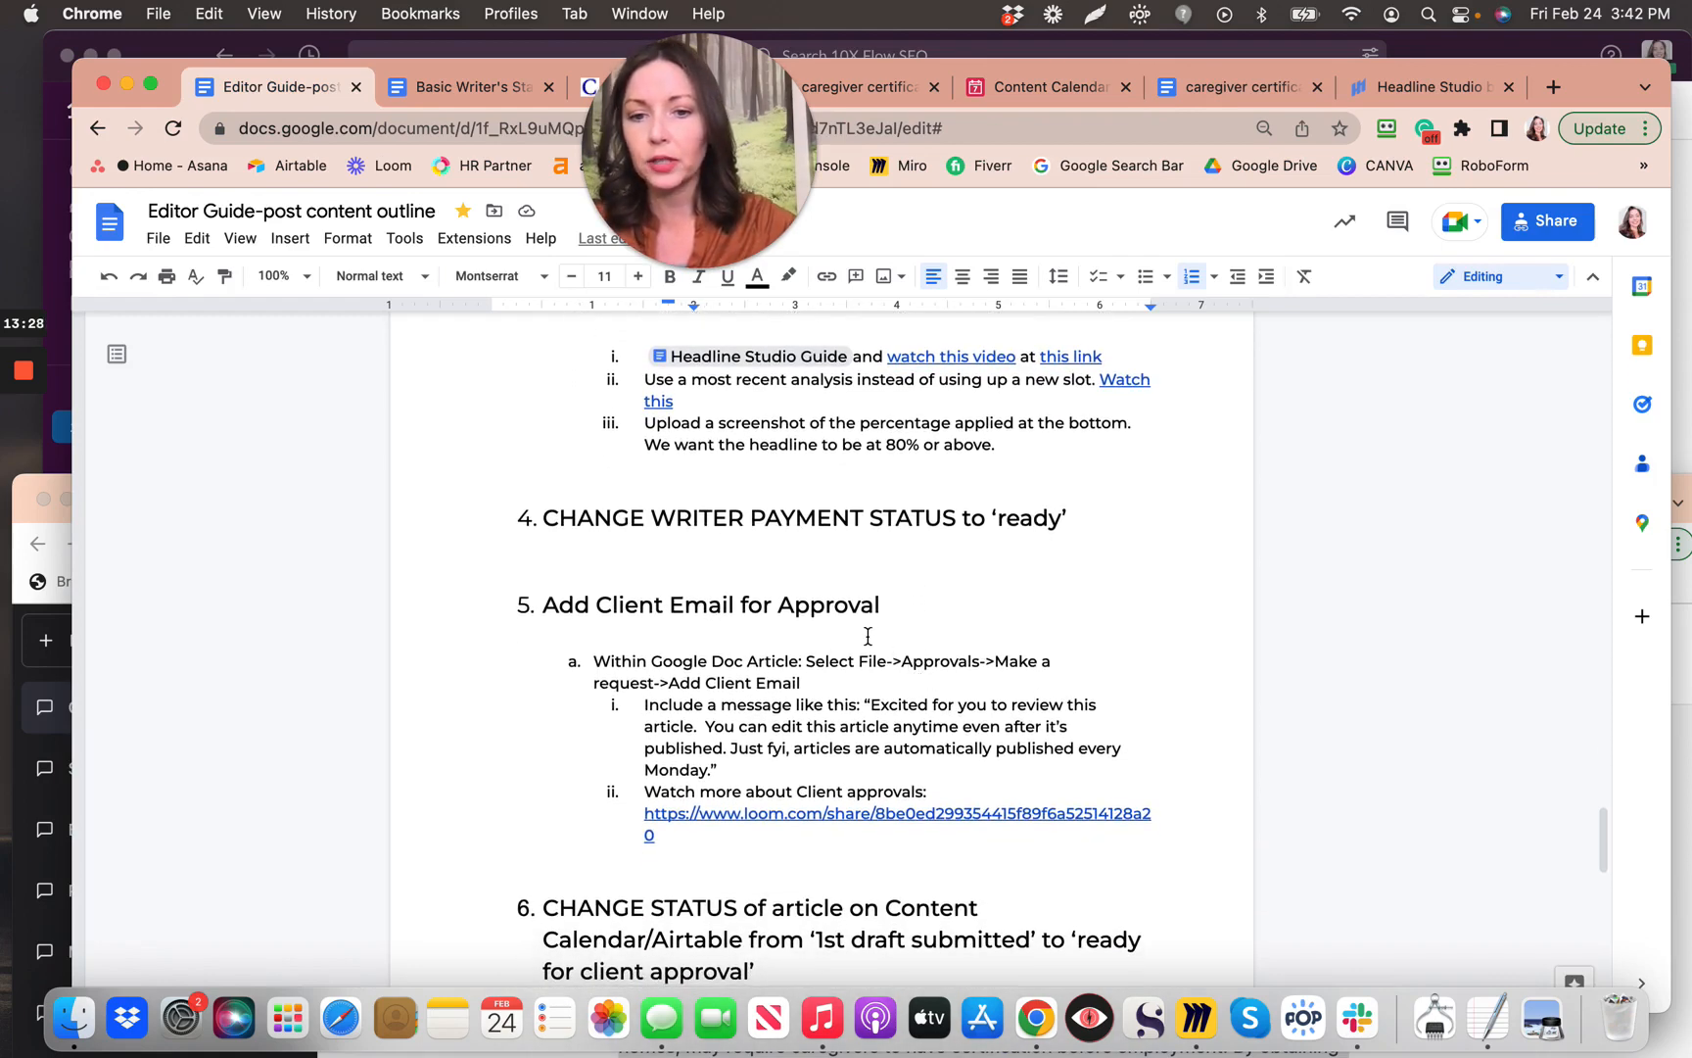
pyautogui.scroll(-5, 864, 635)
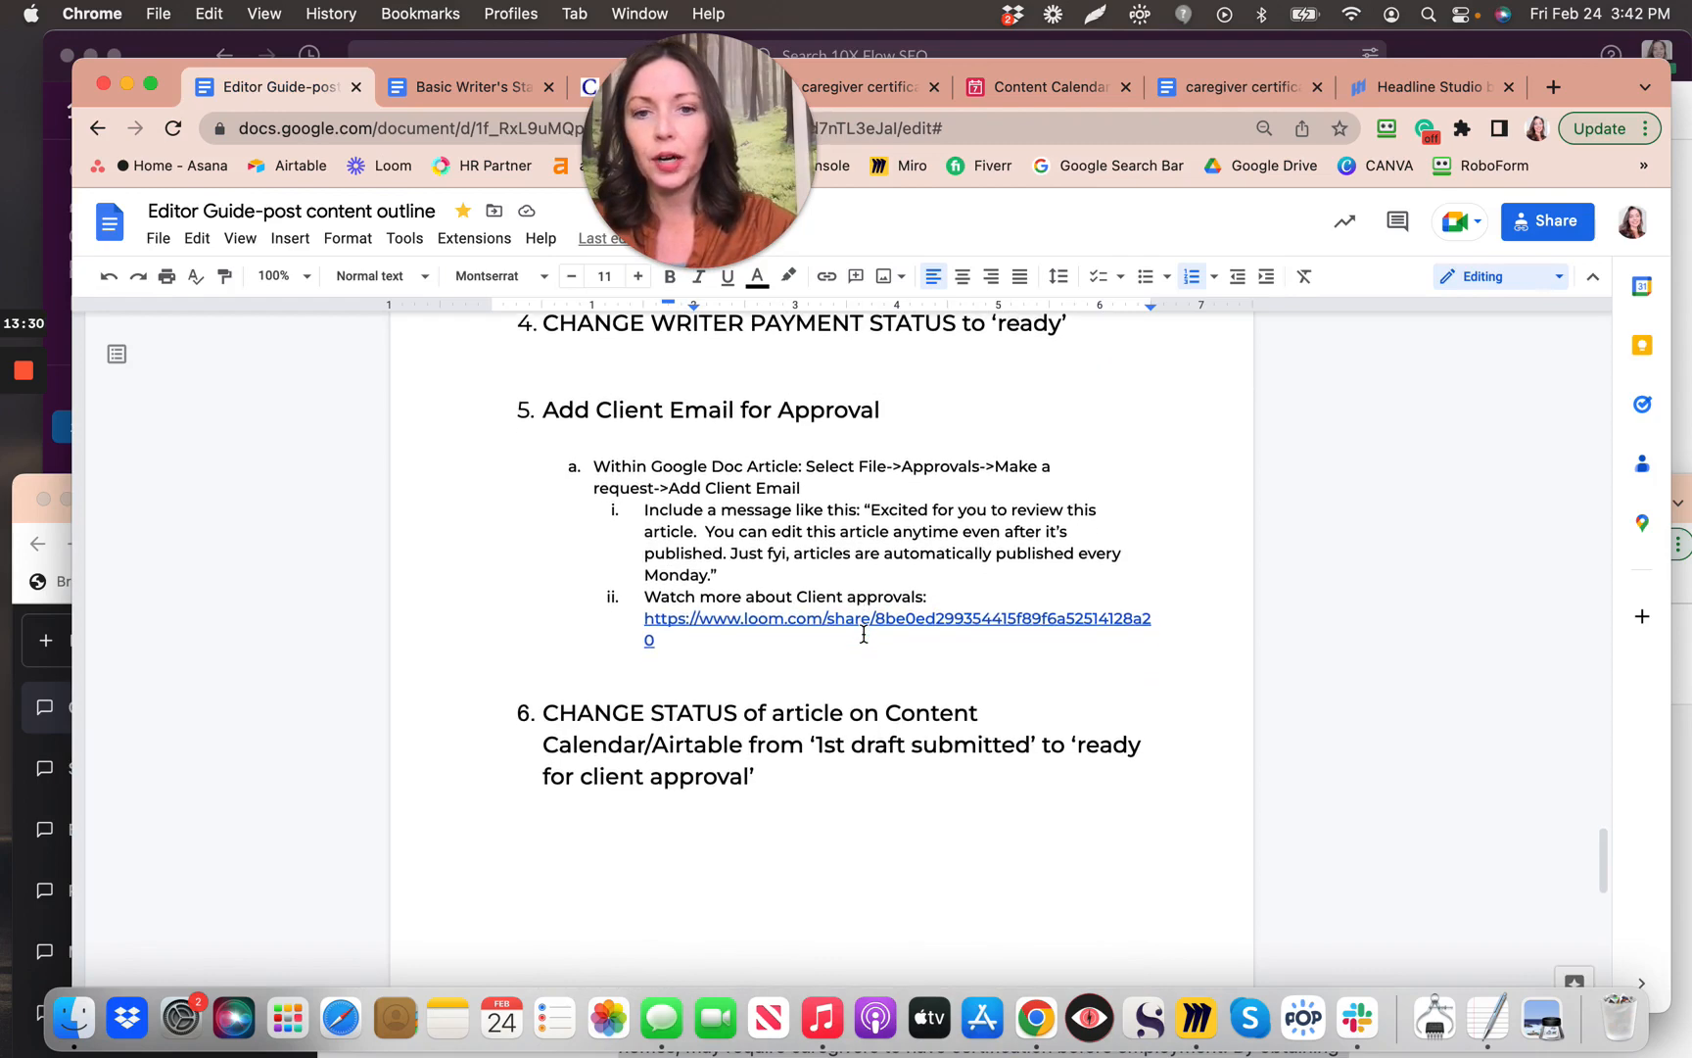
pyautogui.scroll(8, 864, 635)
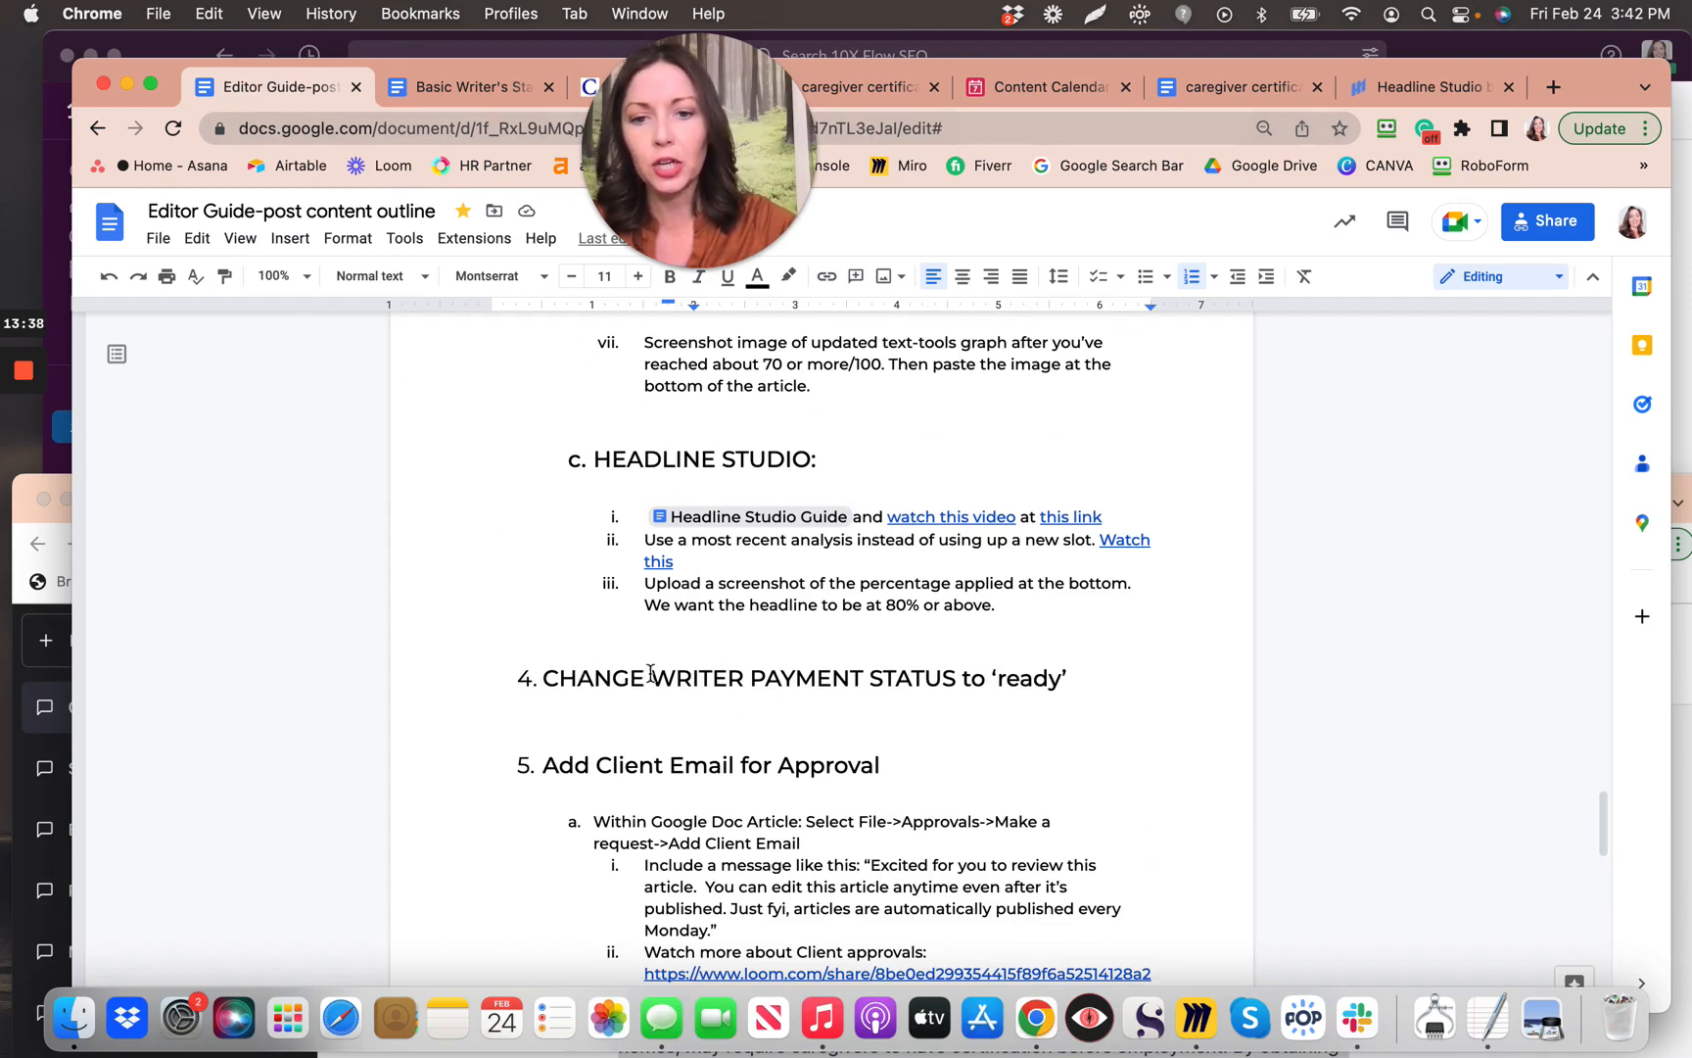
pyautogui.scroll(-2, 1001, 699)
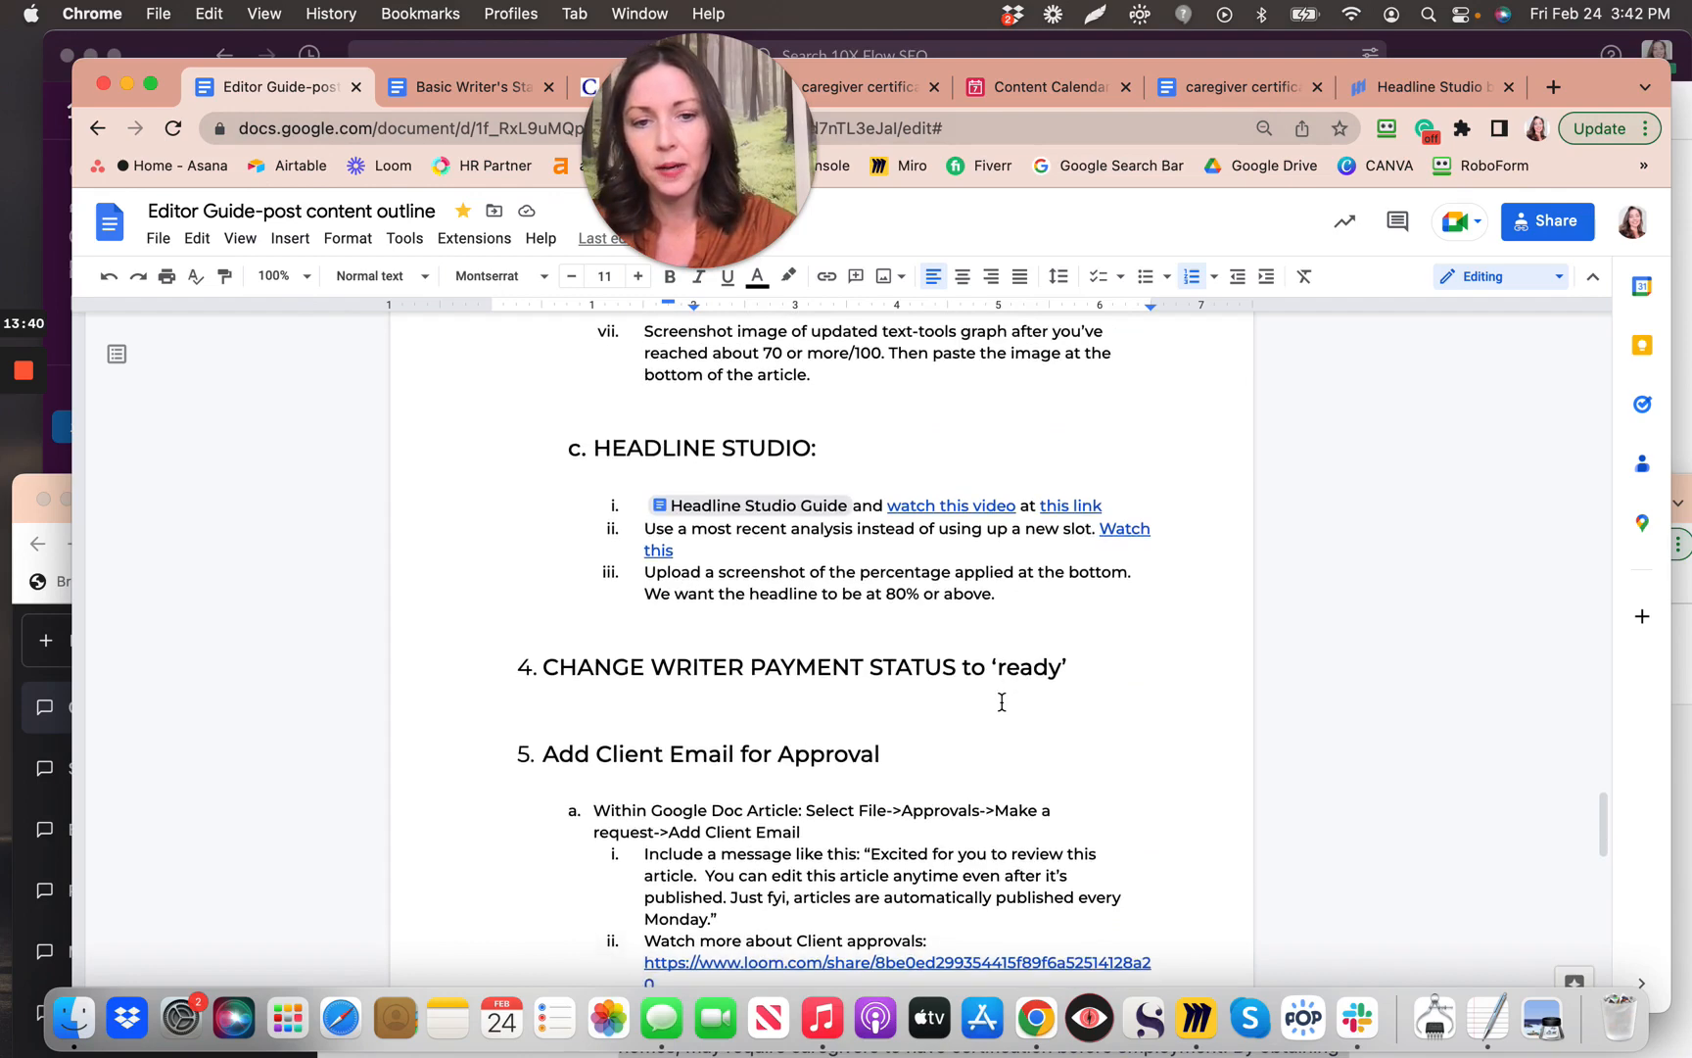
pyautogui.scroll(-3, 1001, 701)
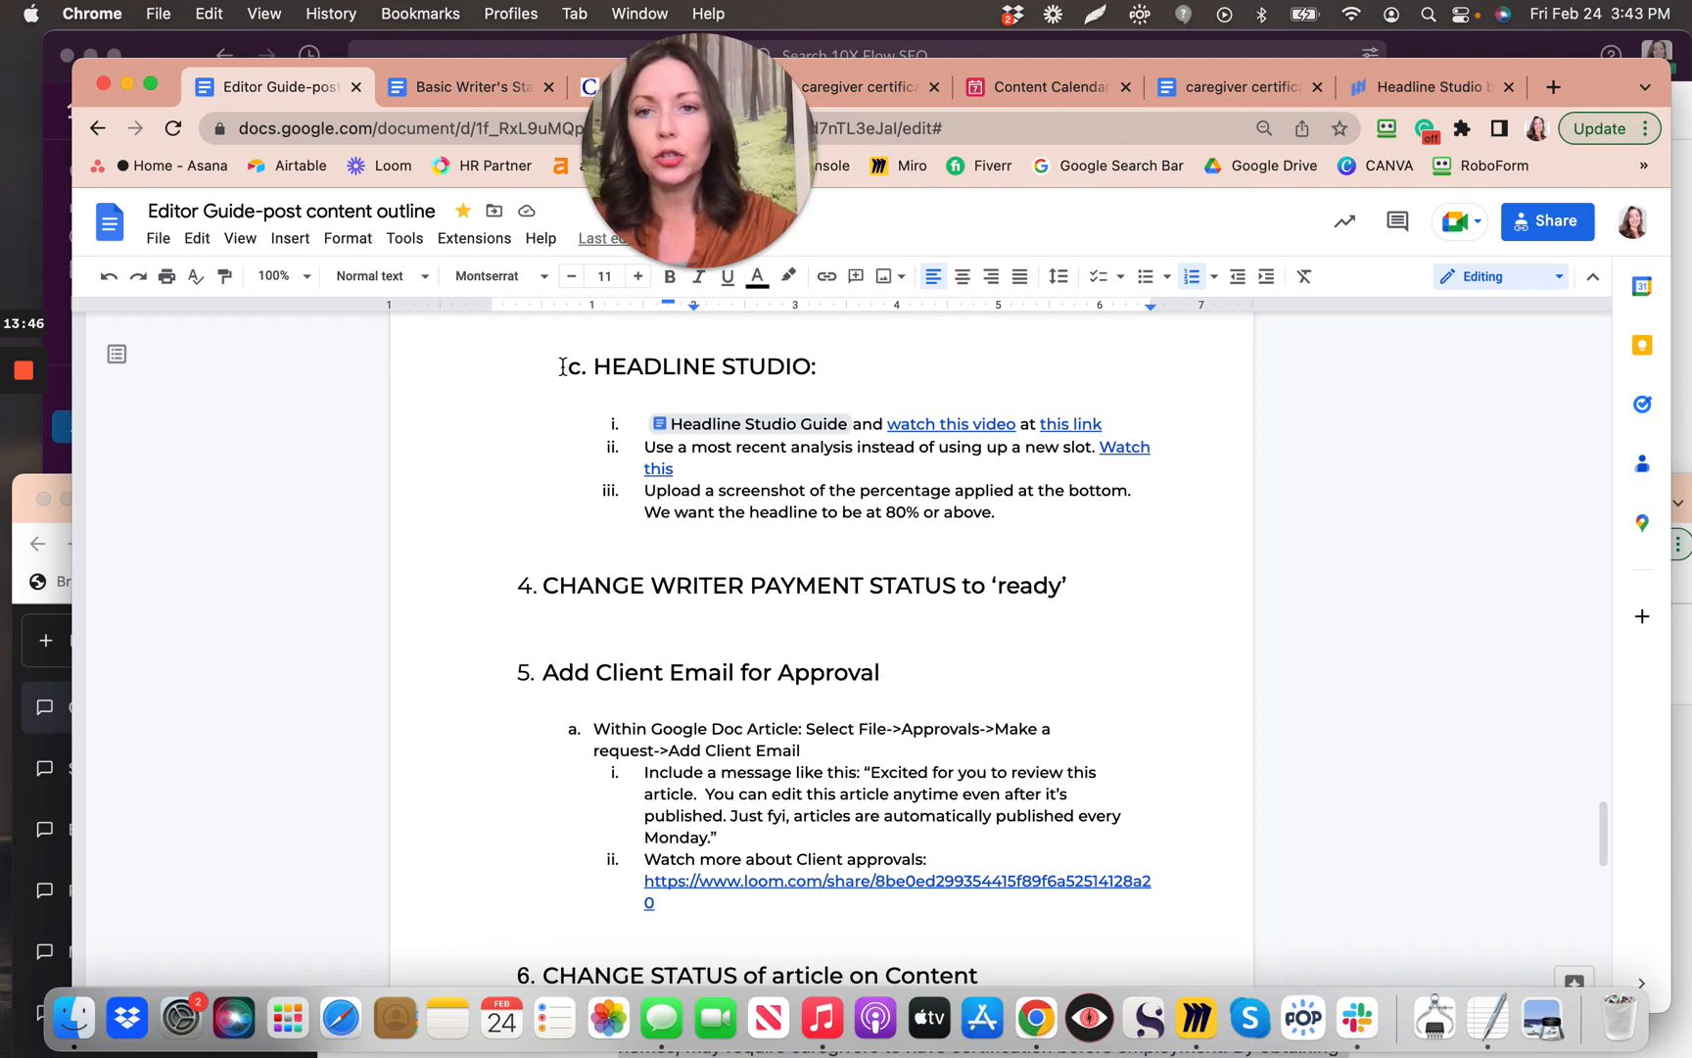
pyautogui.click(1265, 92)
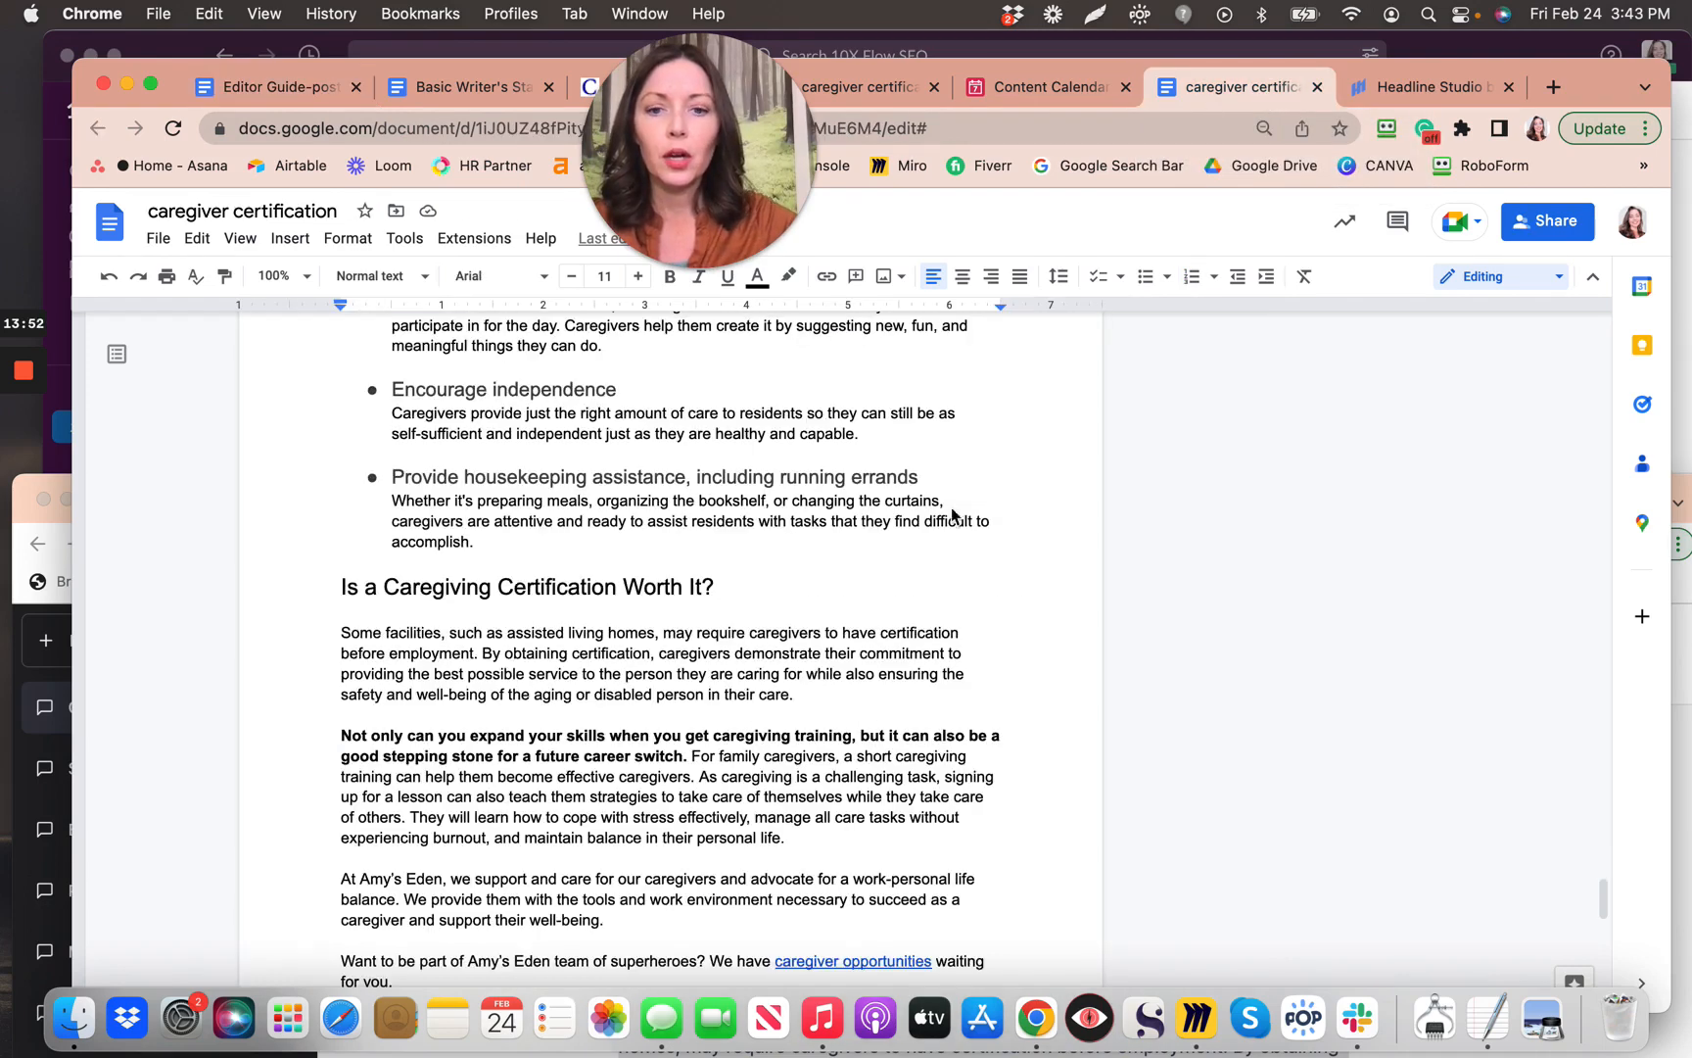
# Step: Open the Approvals pane from the File menu for the caregiver certification article
pyautogui.scroll(-2, 956, 519)
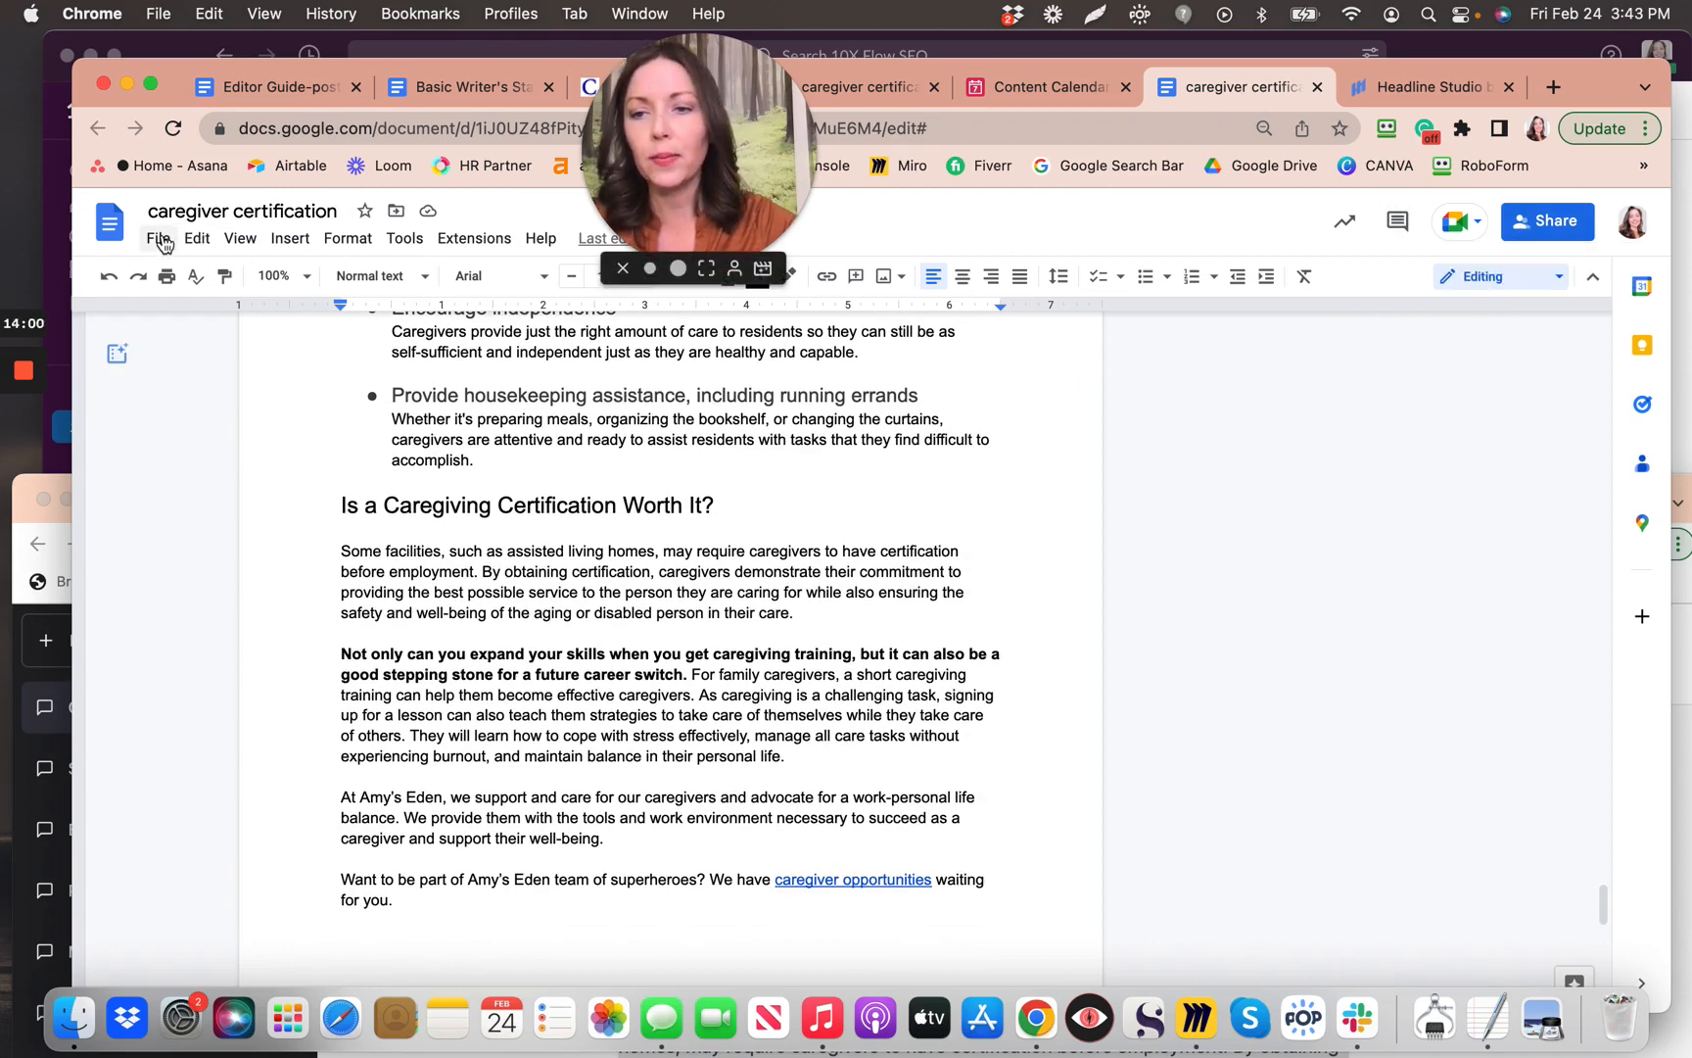
pyautogui.click(159, 241)
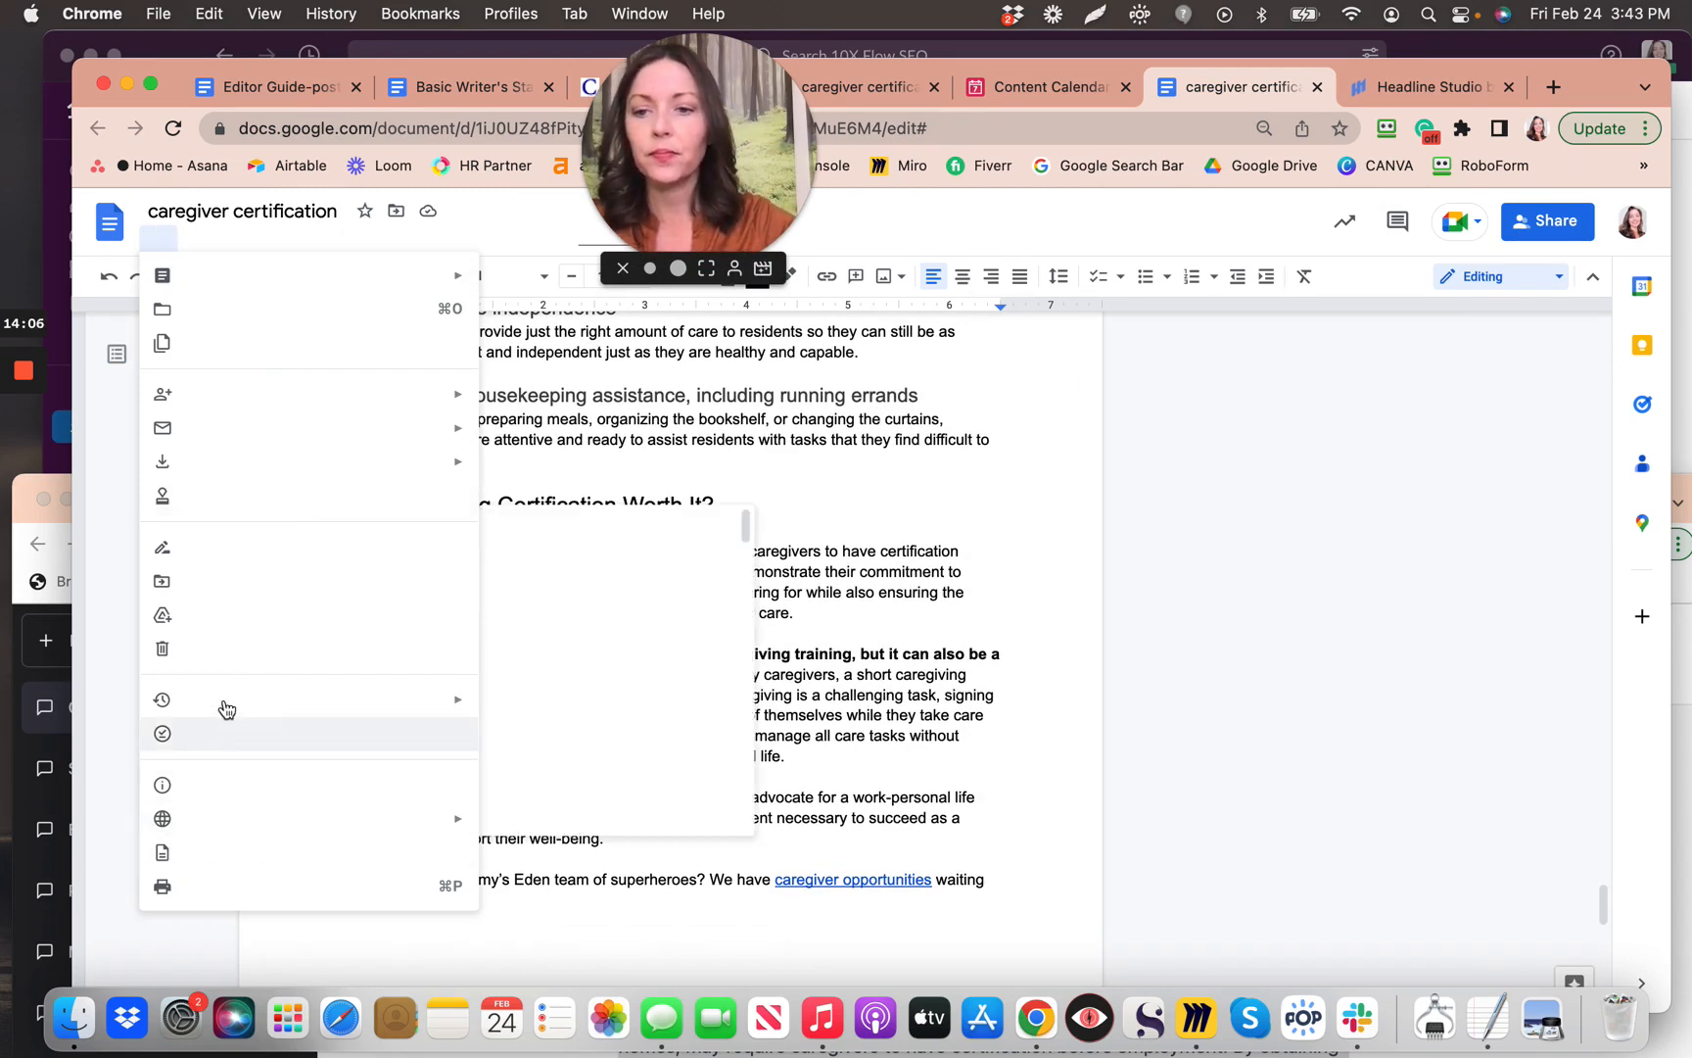
pyautogui.moveTo(227, 707)
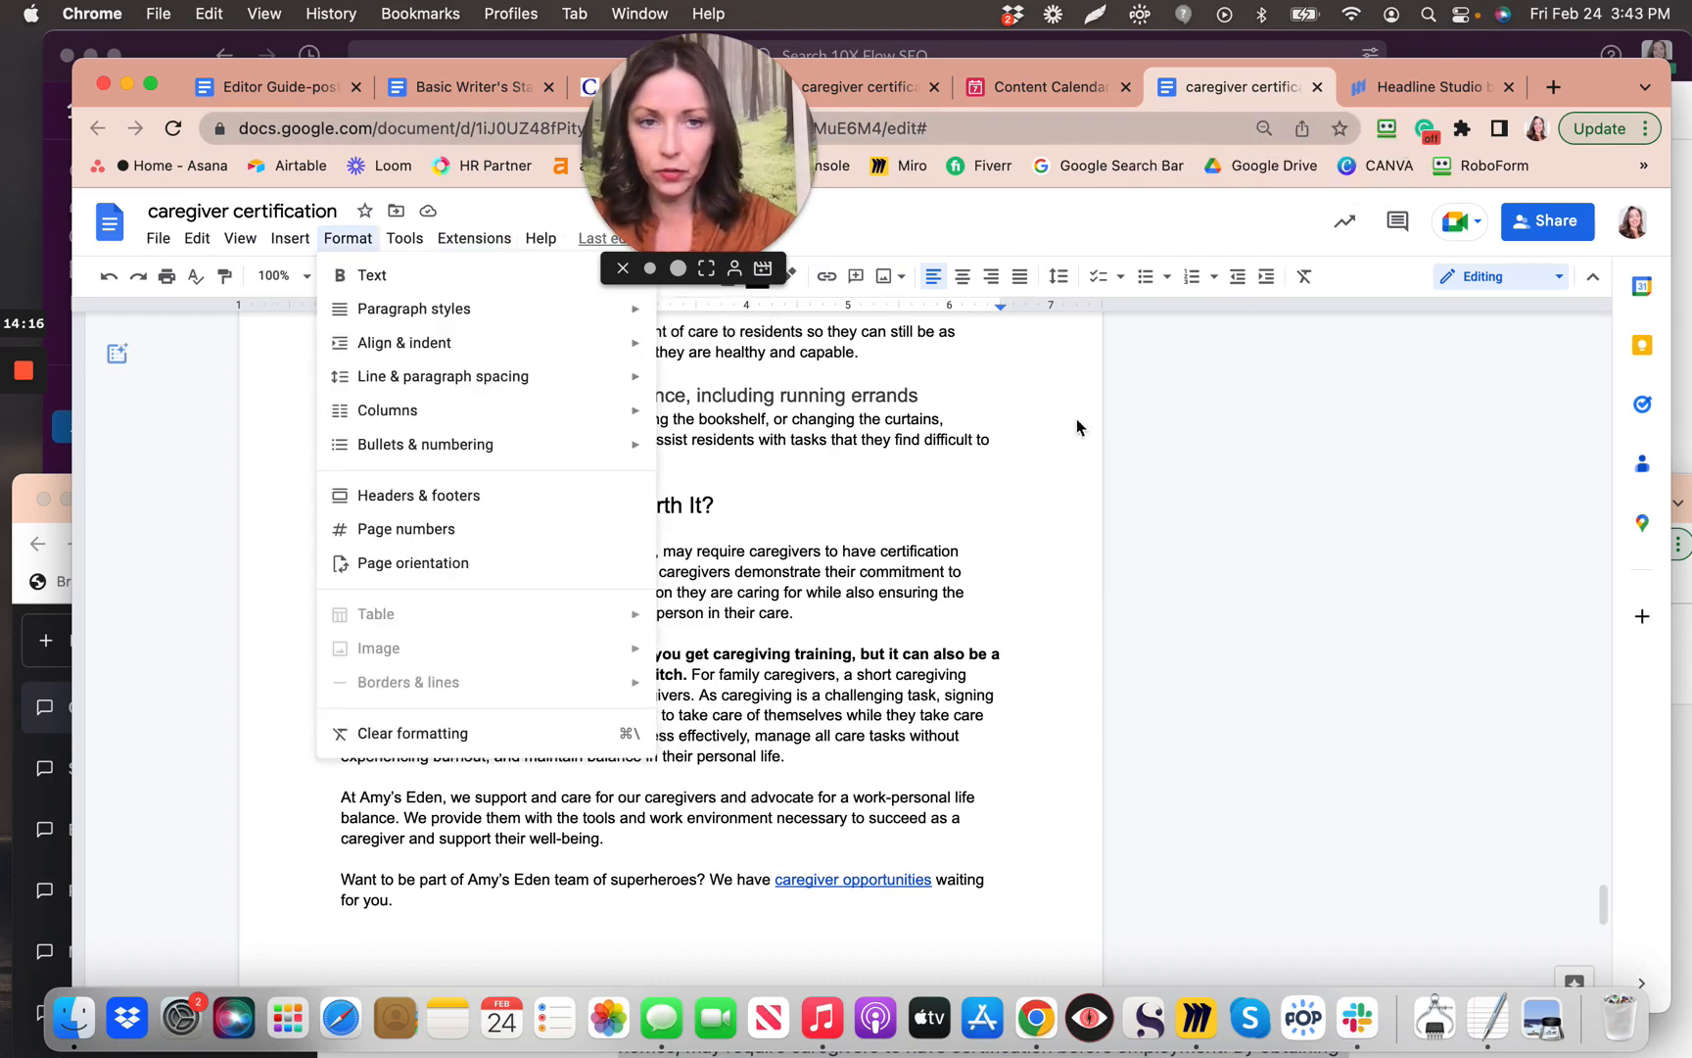
pyautogui.click(867, 489)
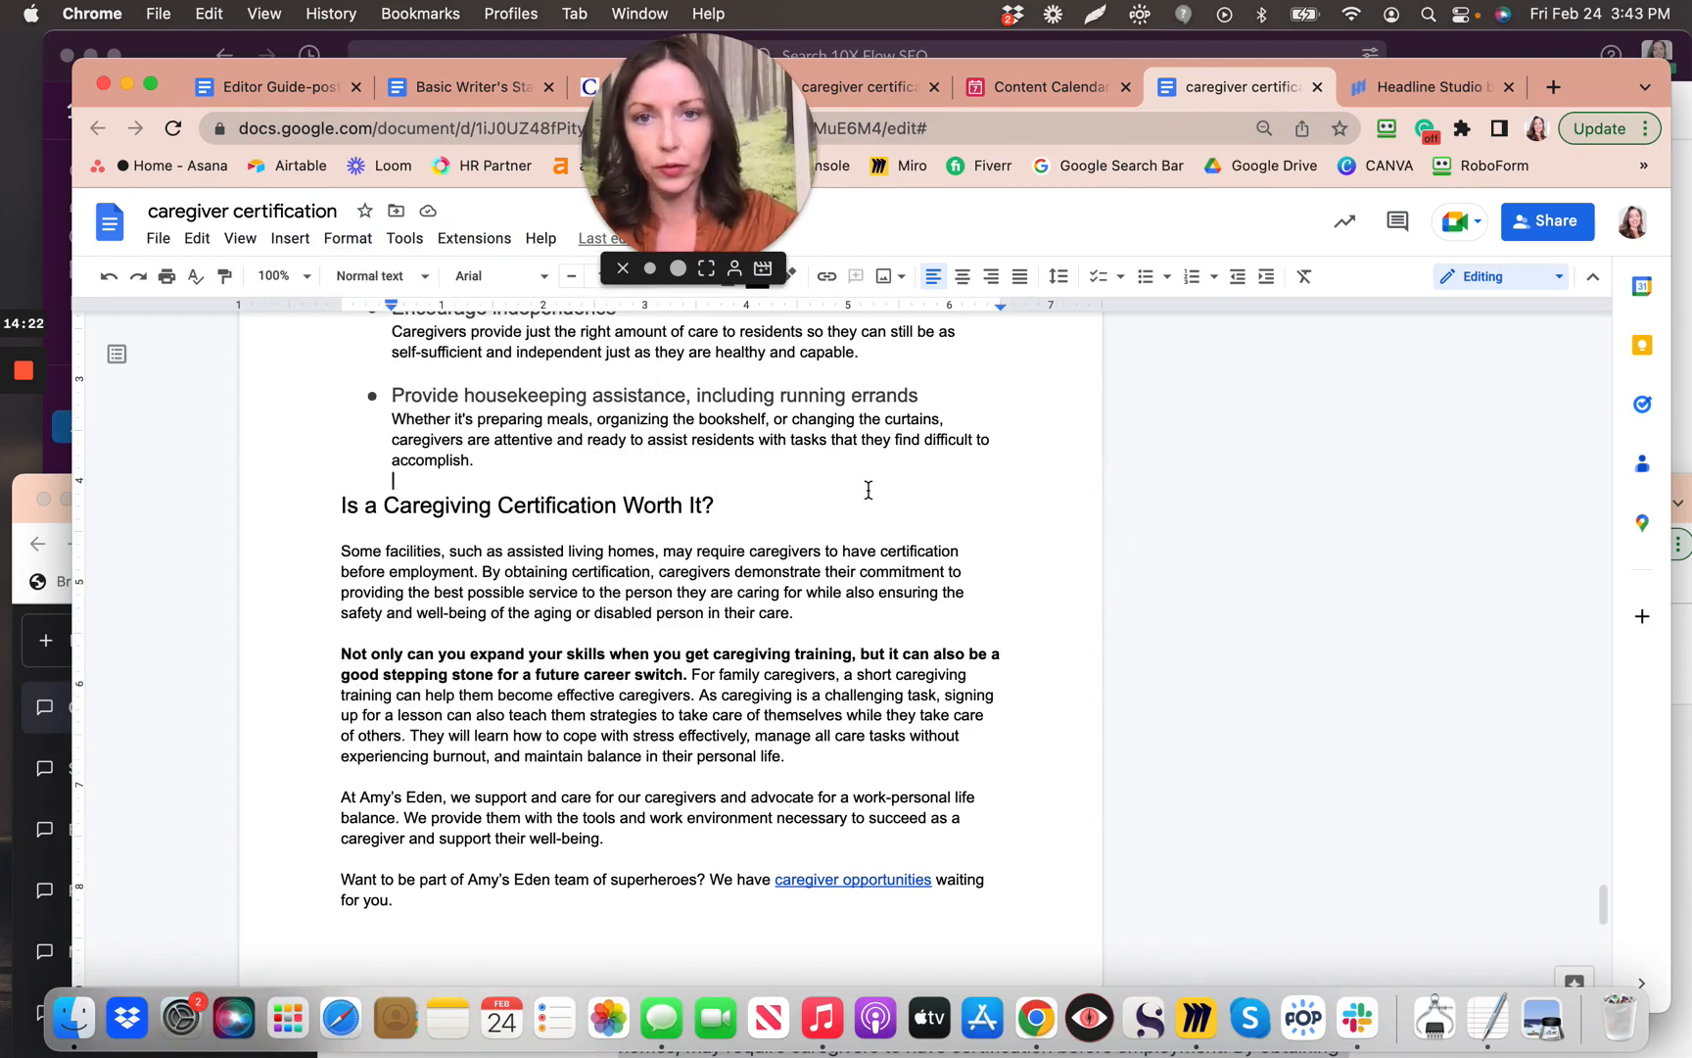
pyautogui.click(159, 240)
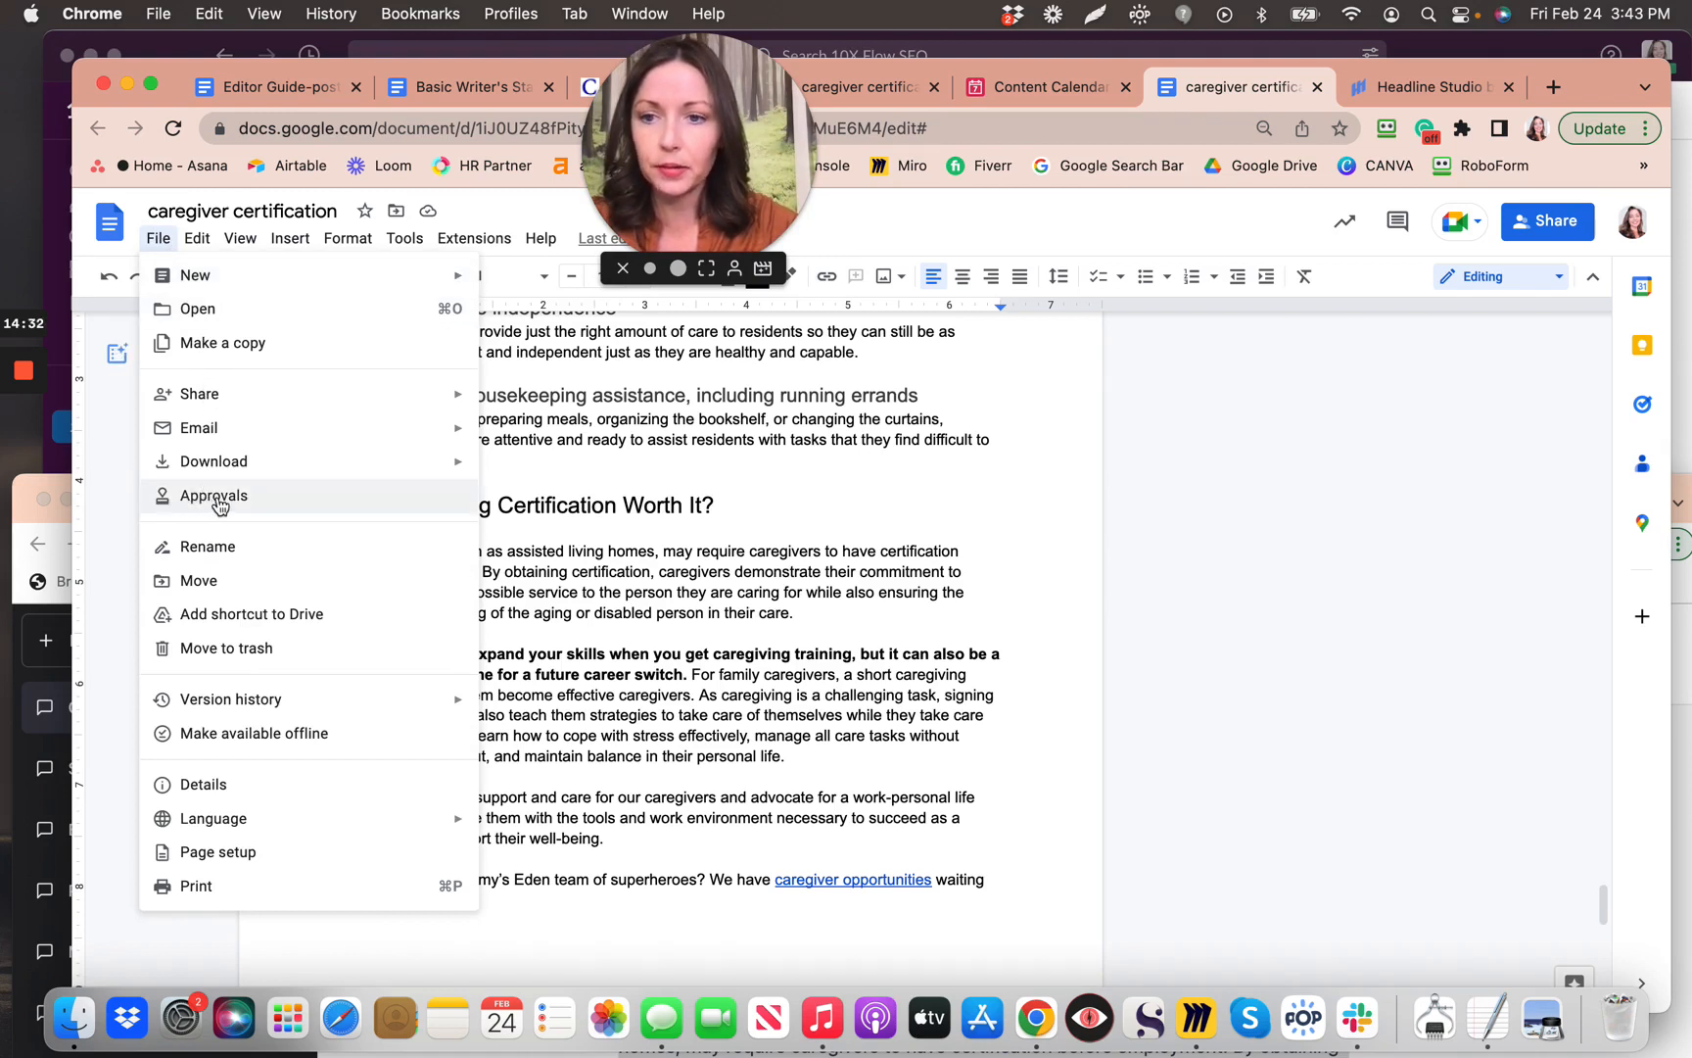
pyautogui.click(217, 496)
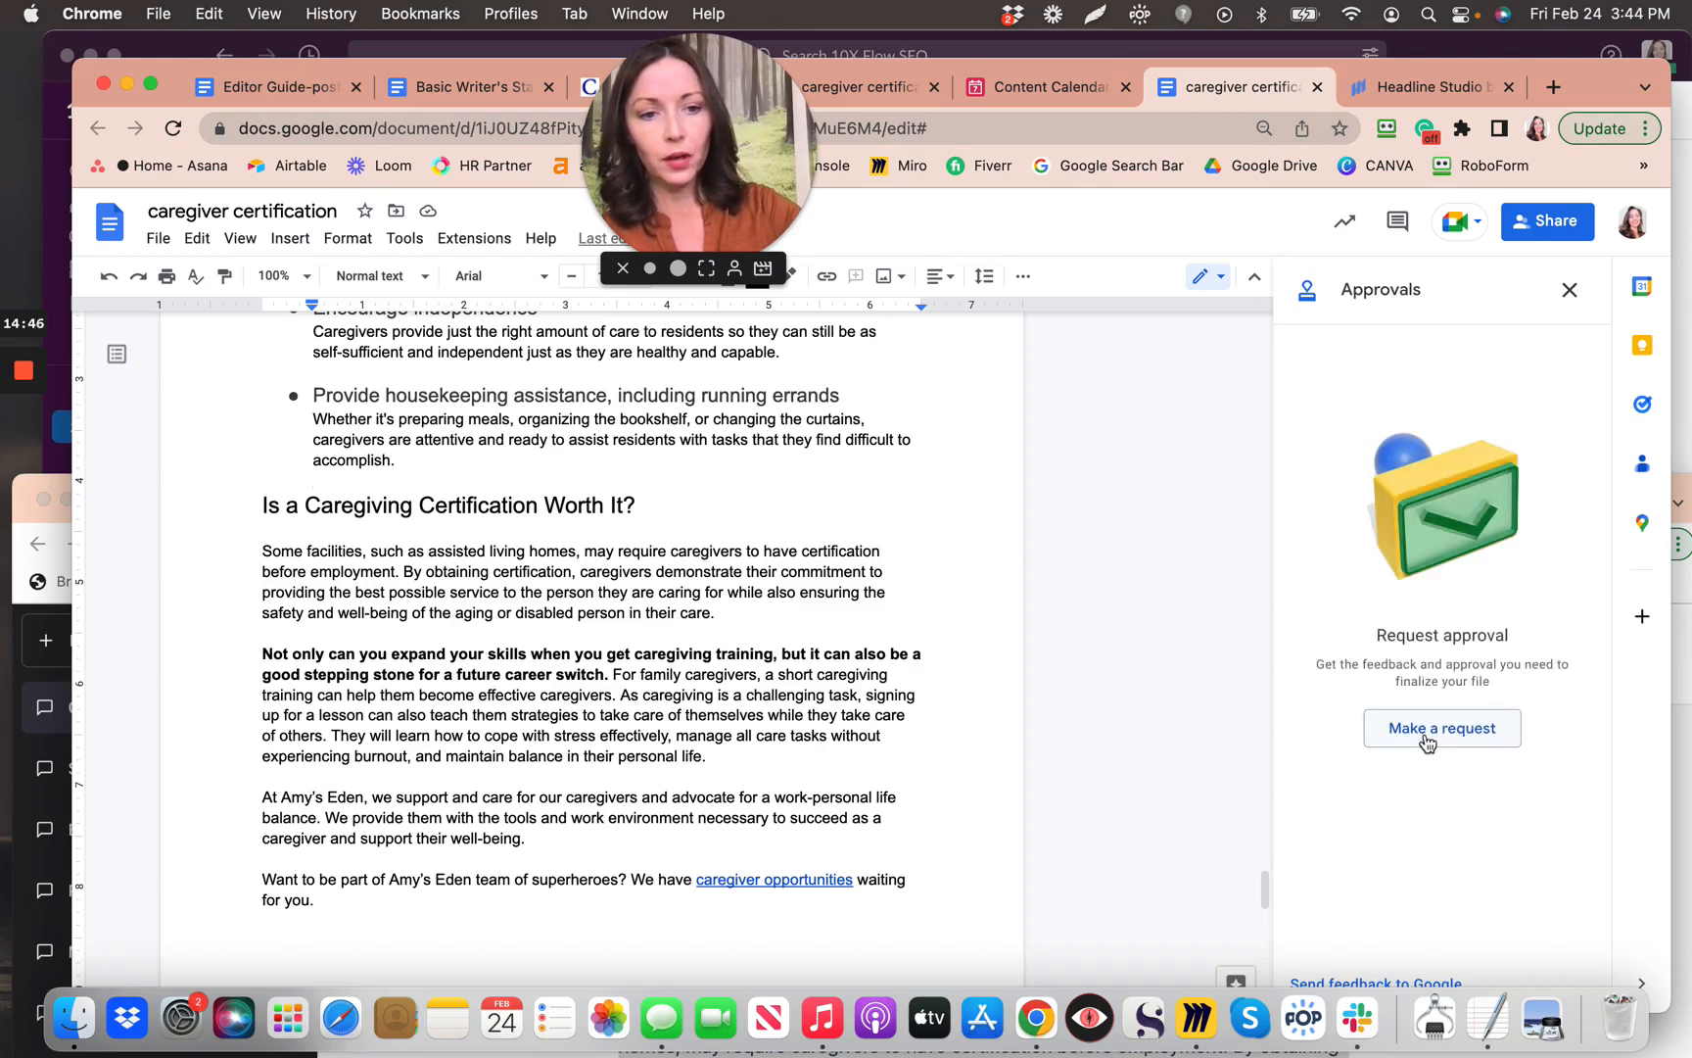
# Step: Request approval from the client's e-mail with the message 'Hope you love this article!'
pyautogui.click(1437, 736)
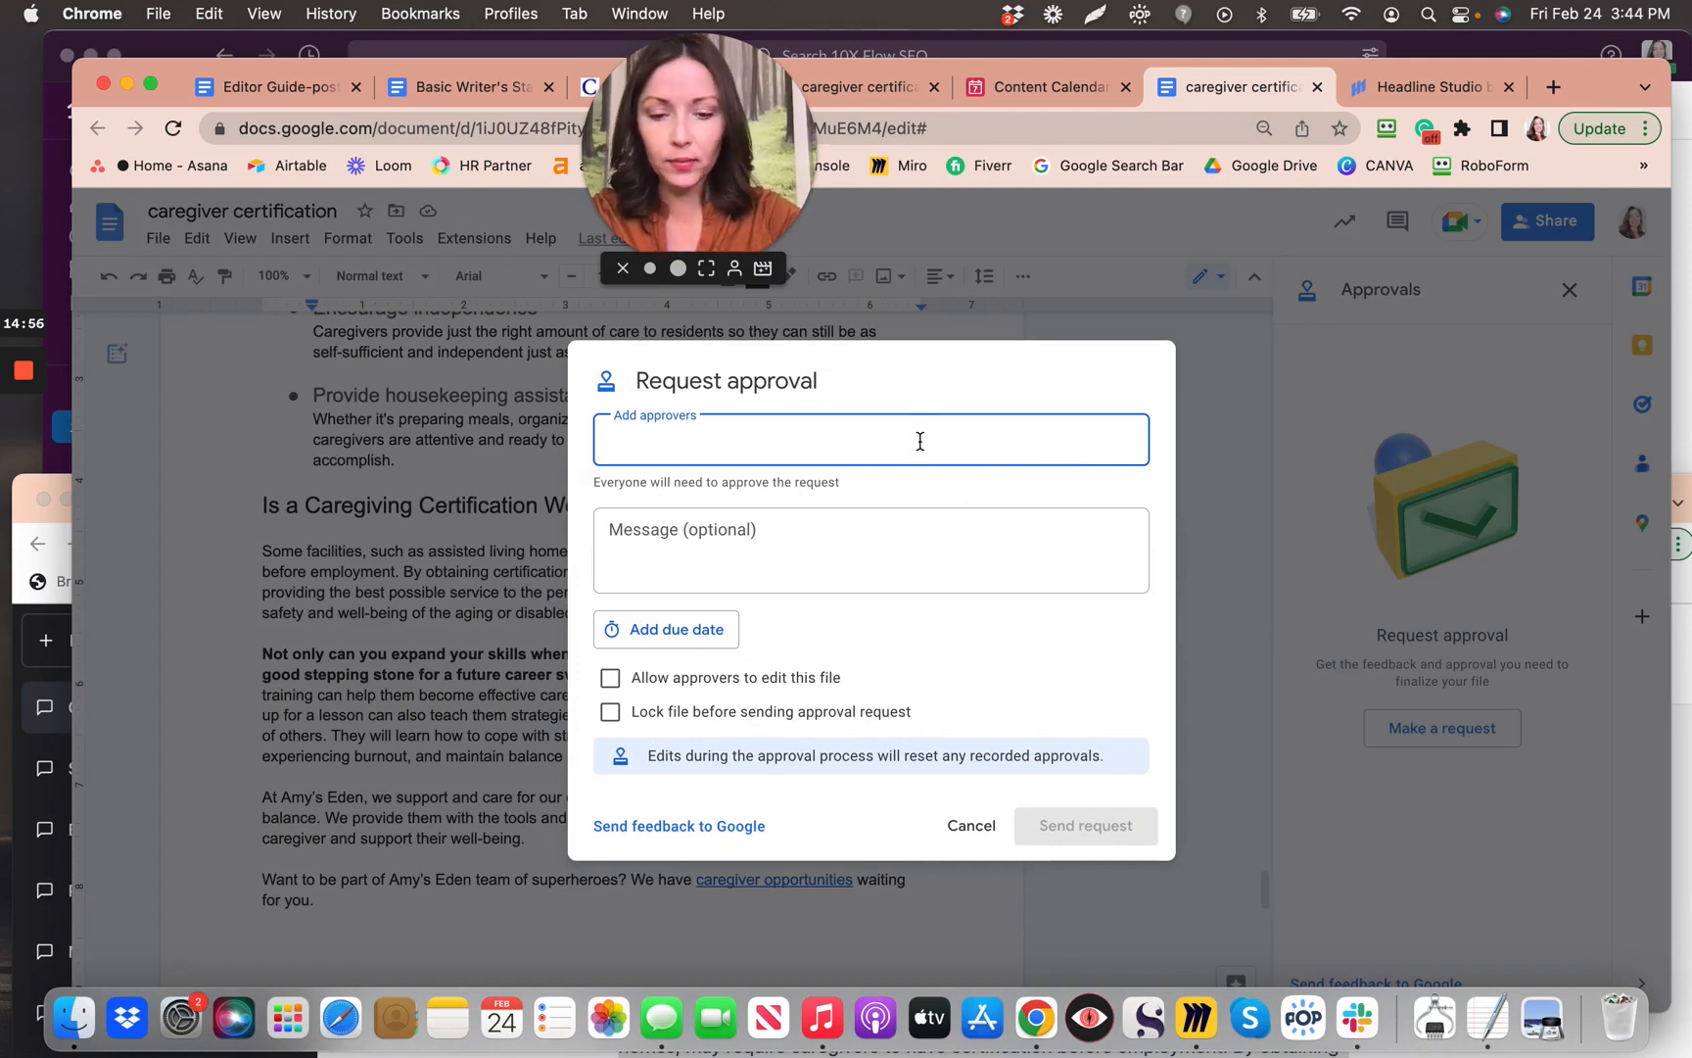
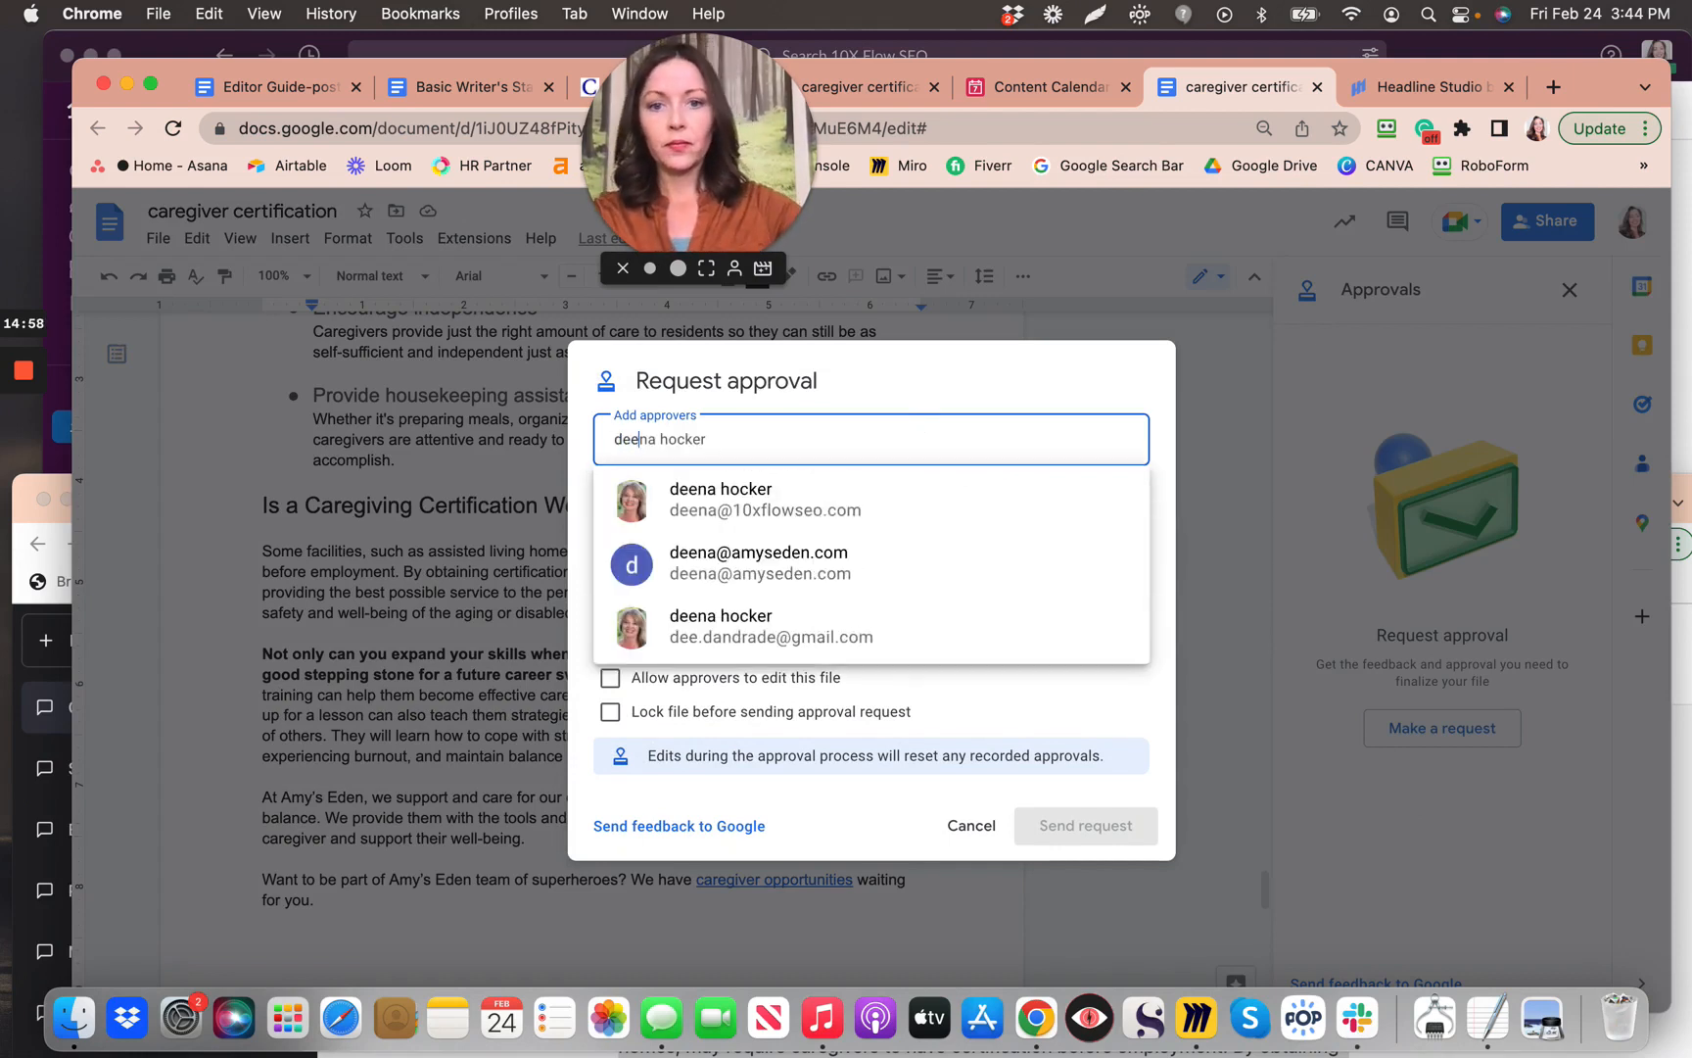
pyautogui.click(762, 565)
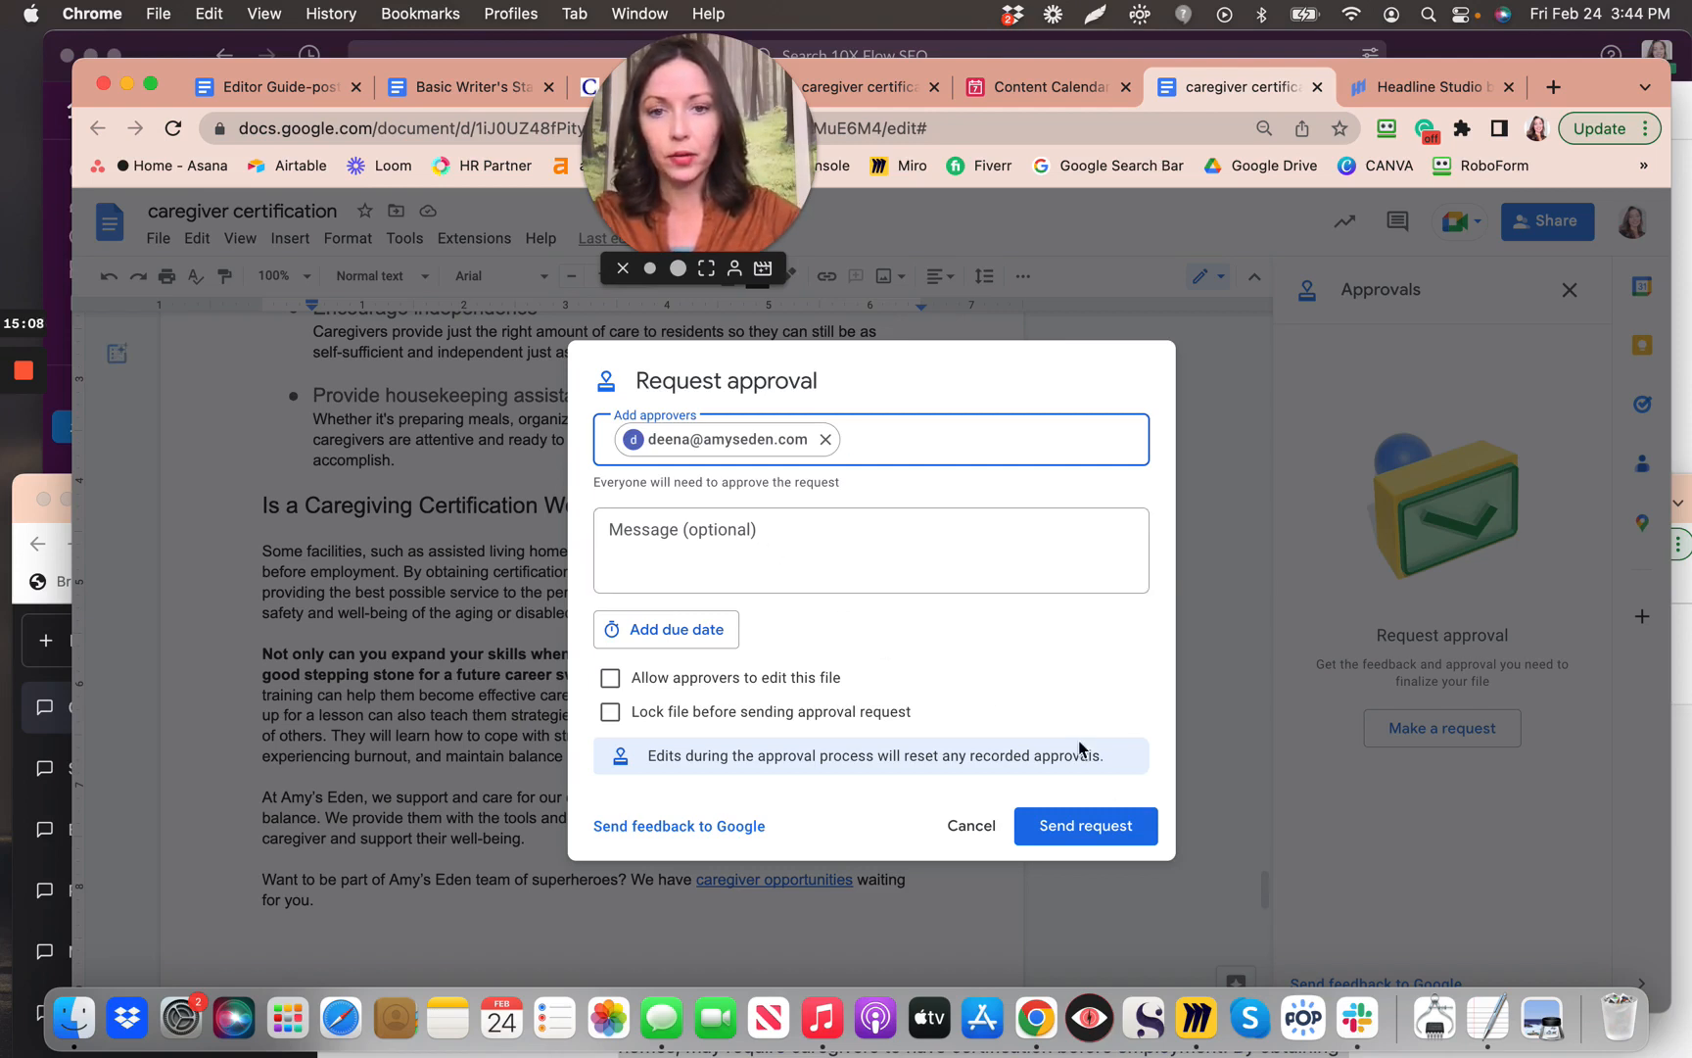
pyautogui.click(785, 529)
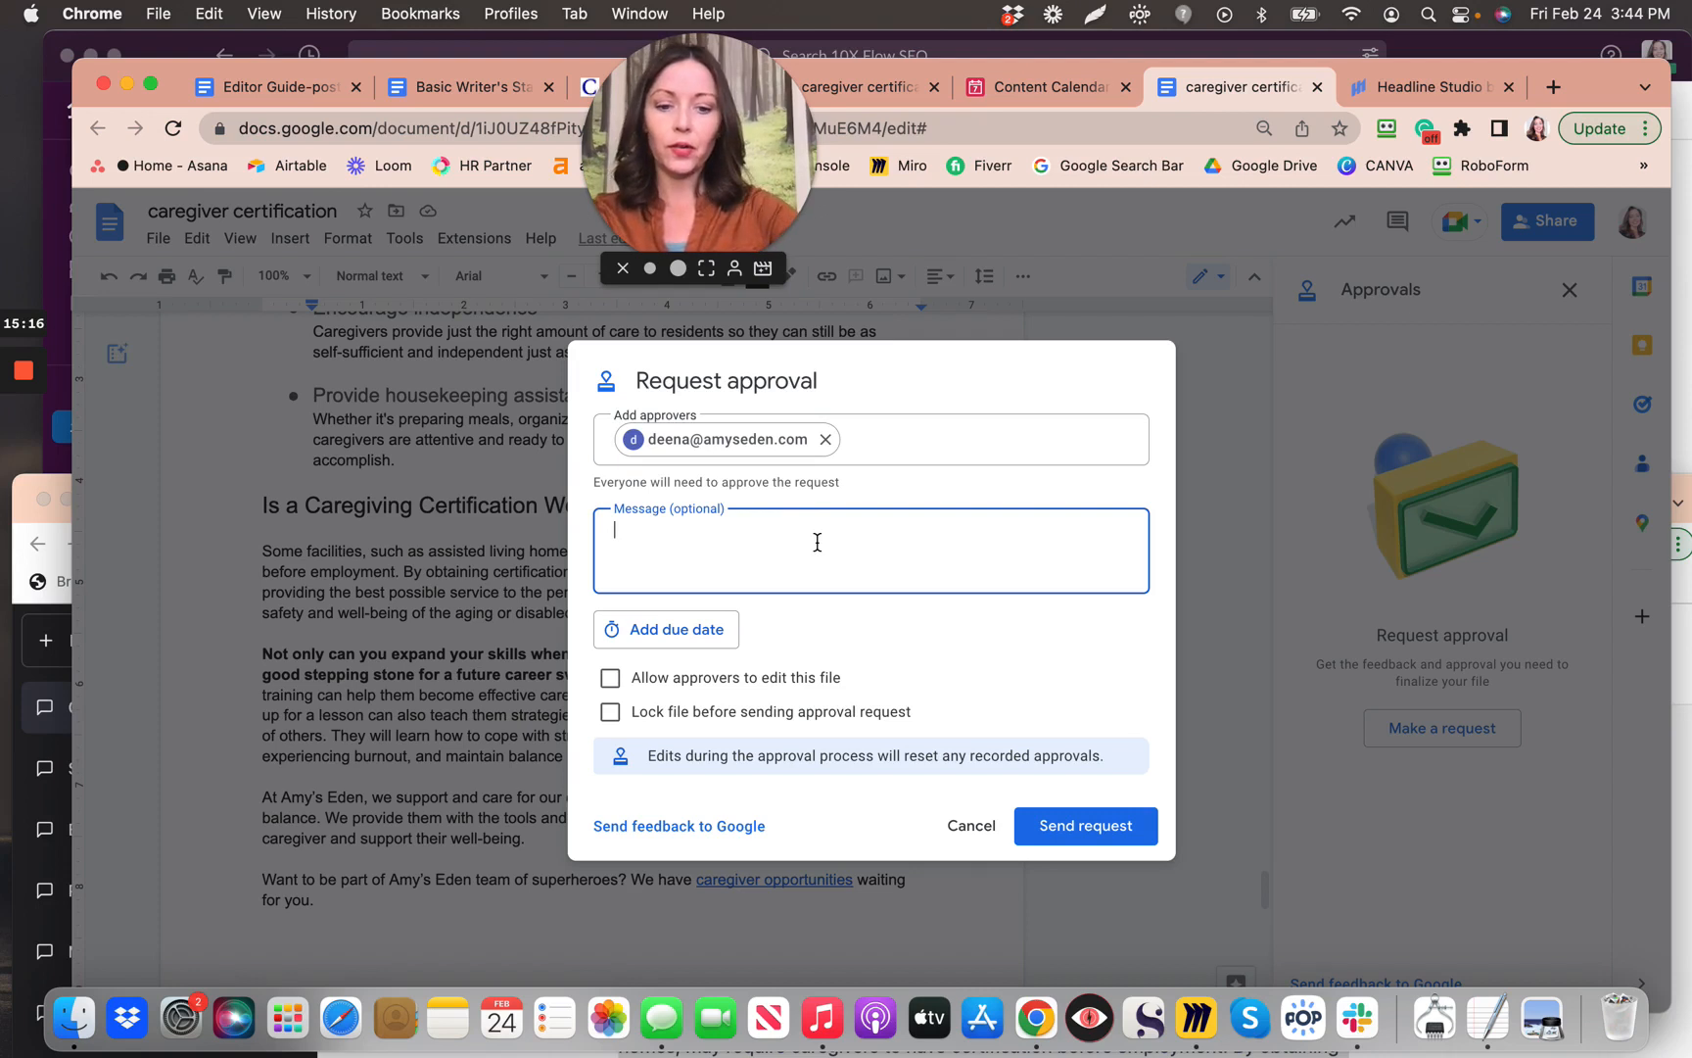
pyautogui.write('H')
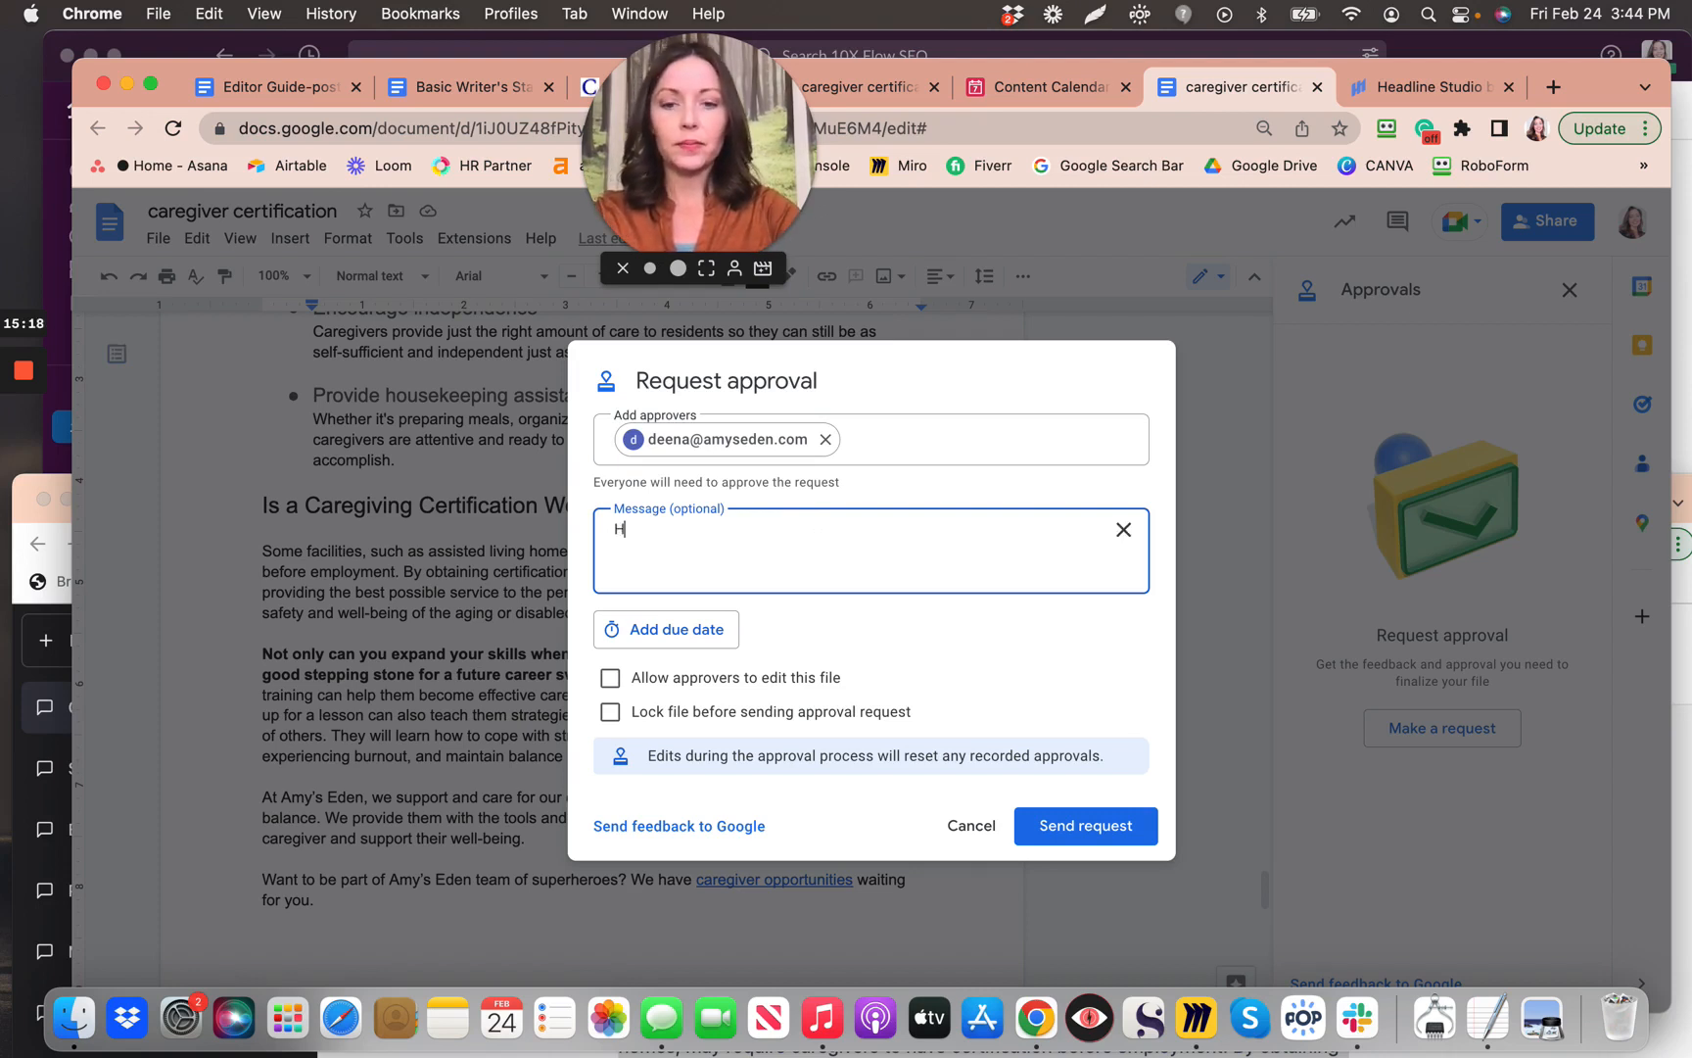
pyautogui.write('ope you love ')
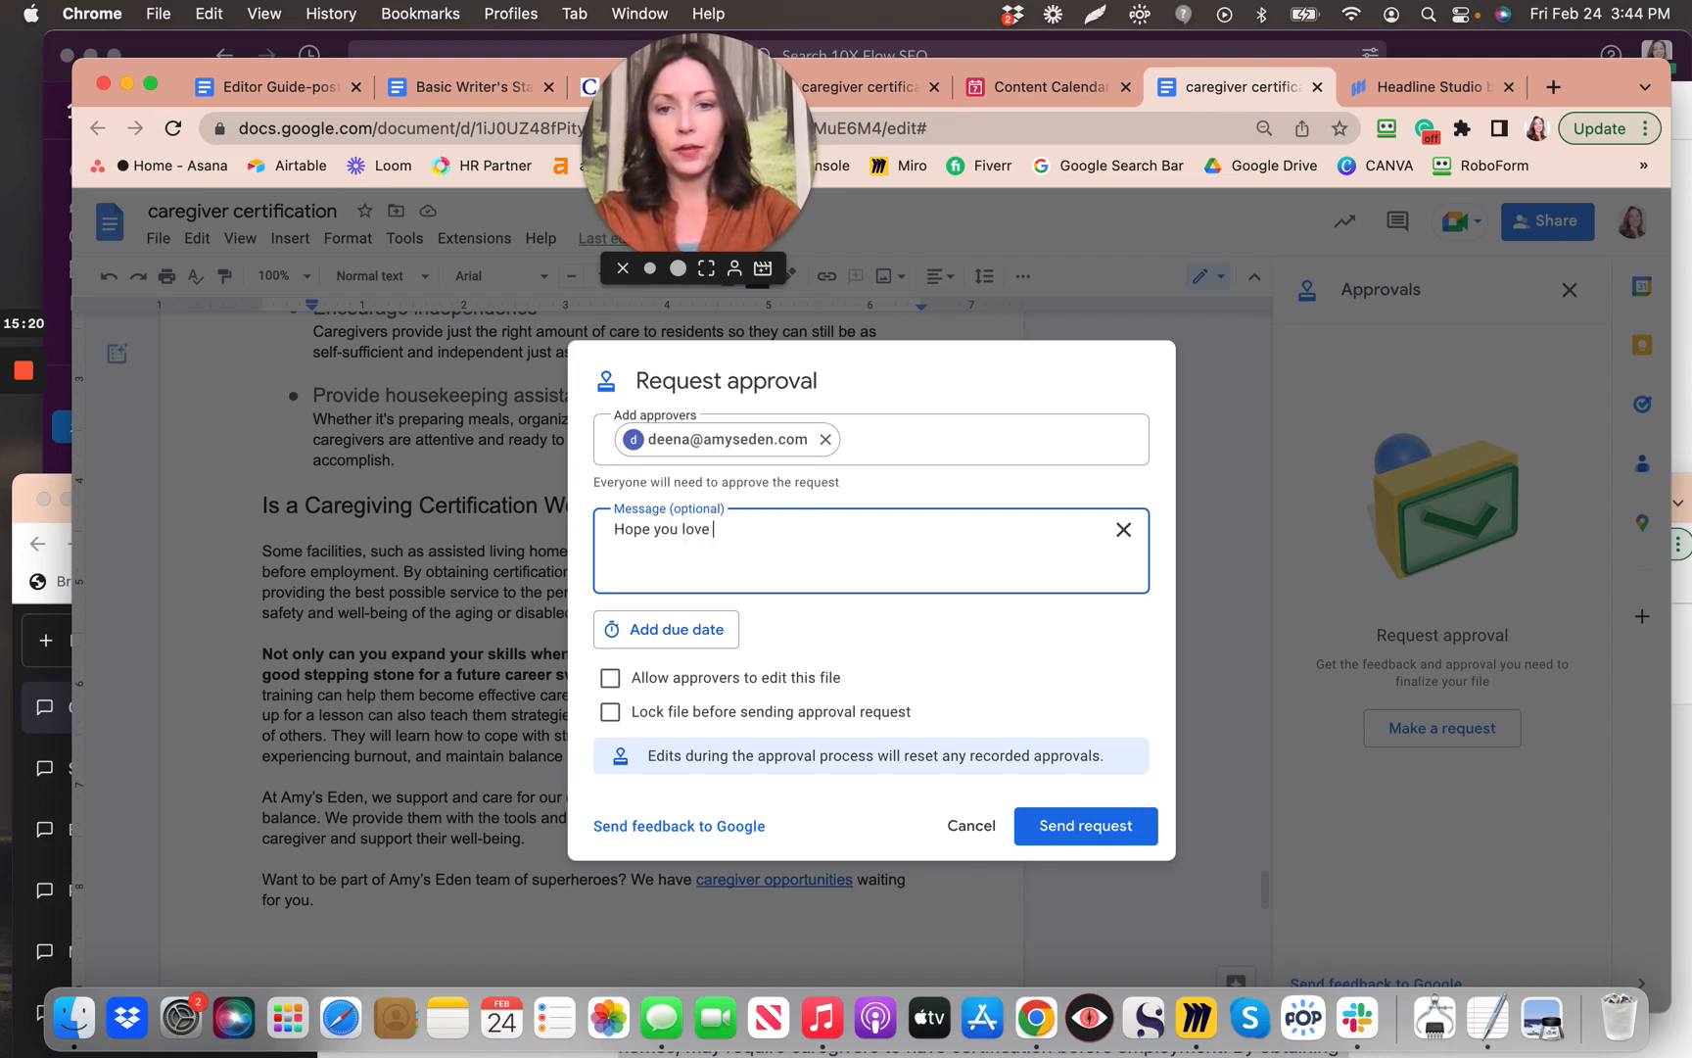
pyautogui.write('this article')
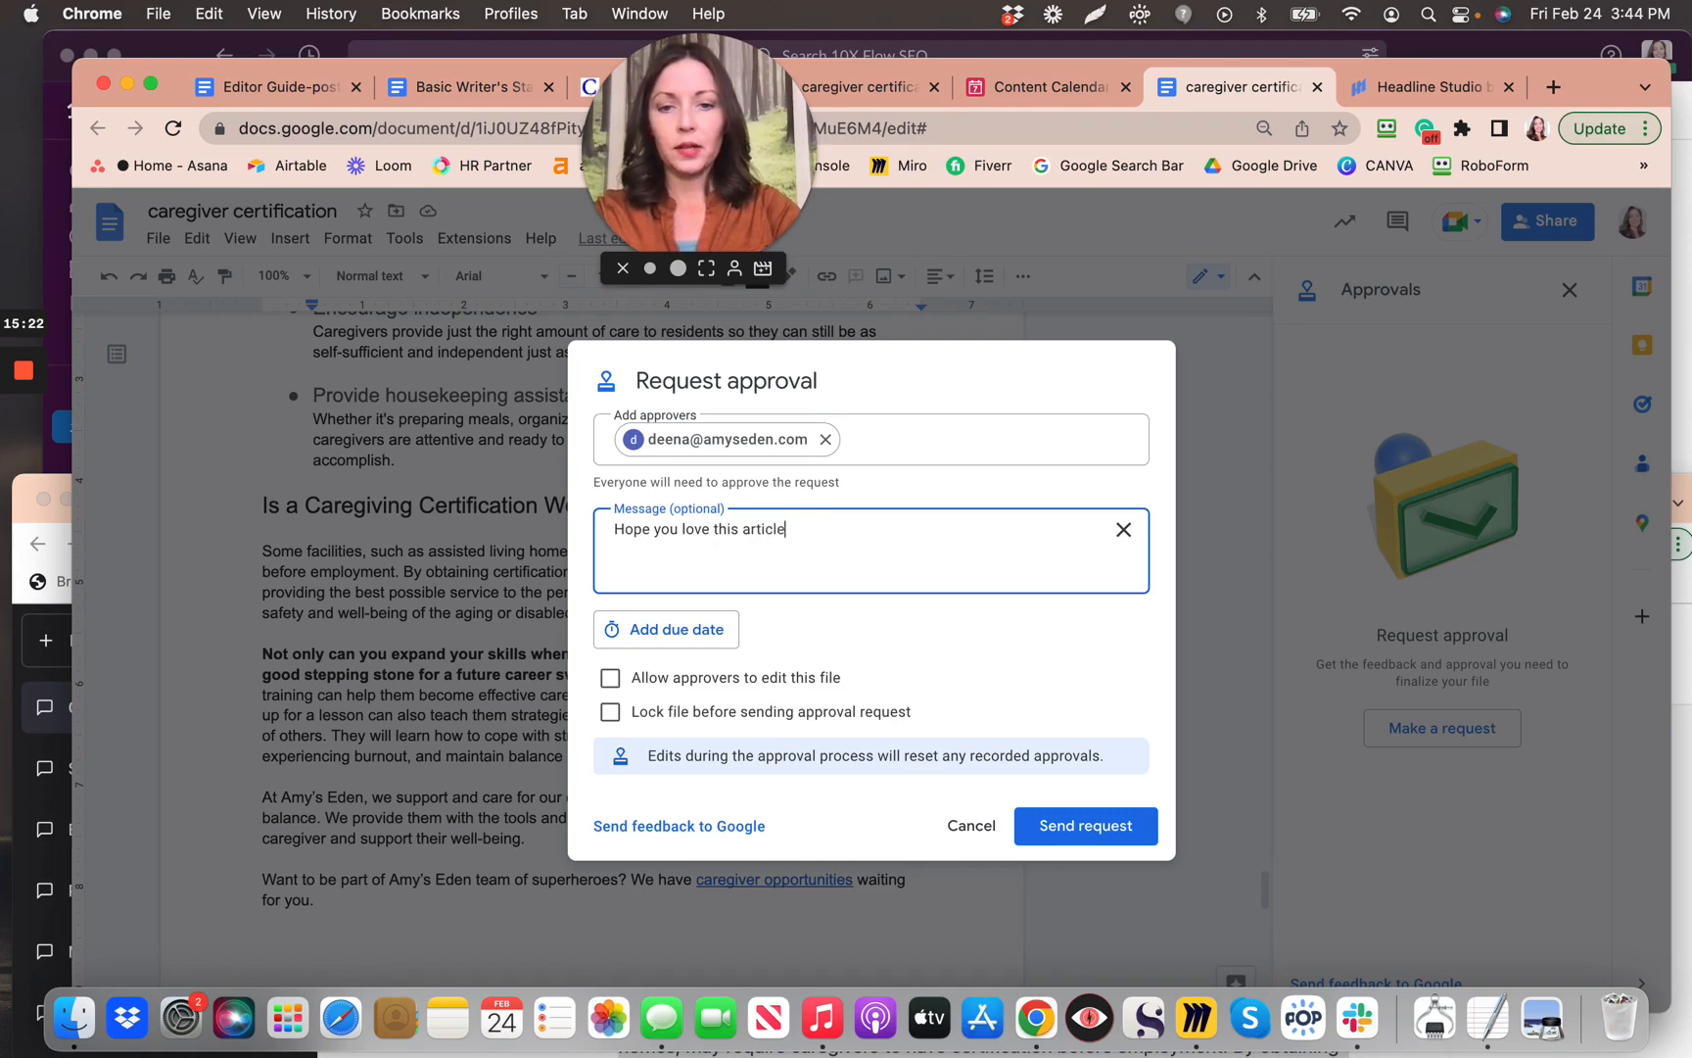
pyautogui.write('!')
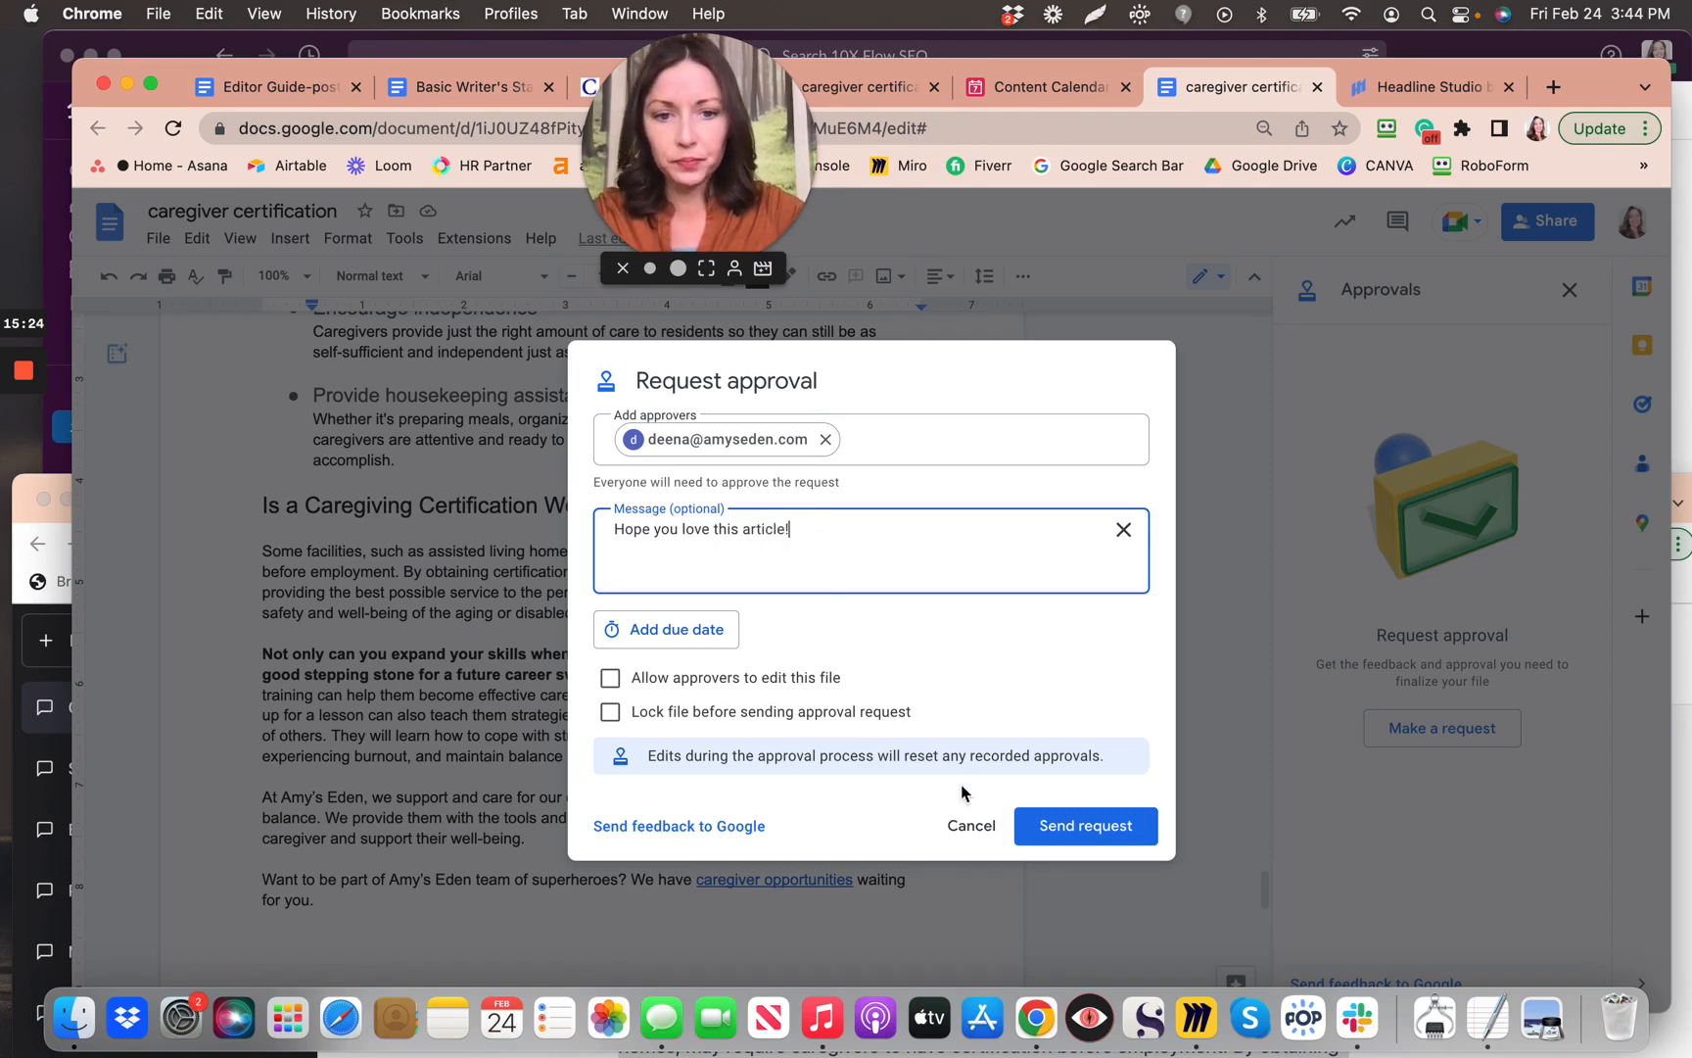
pyautogui.click(1054, 825)
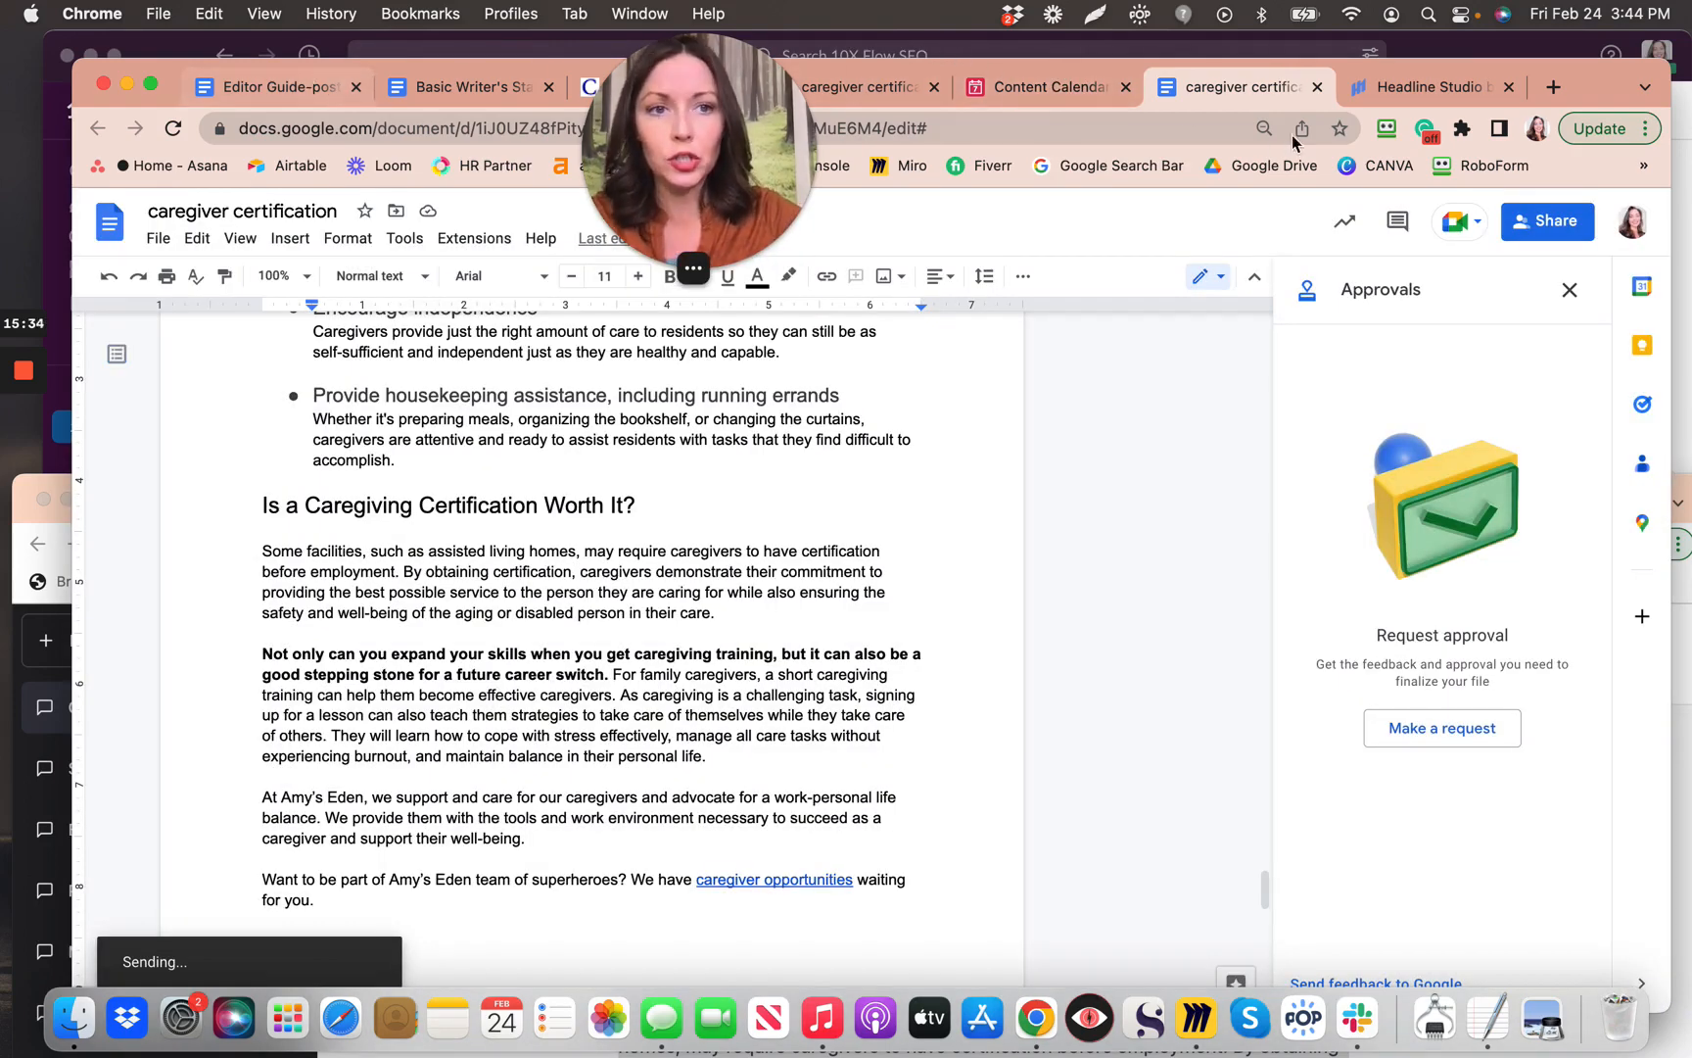
# Step: Read the Editor Guide through step 6, then move to the Airtable Content Calendar
pyautogui.click(325, 96)
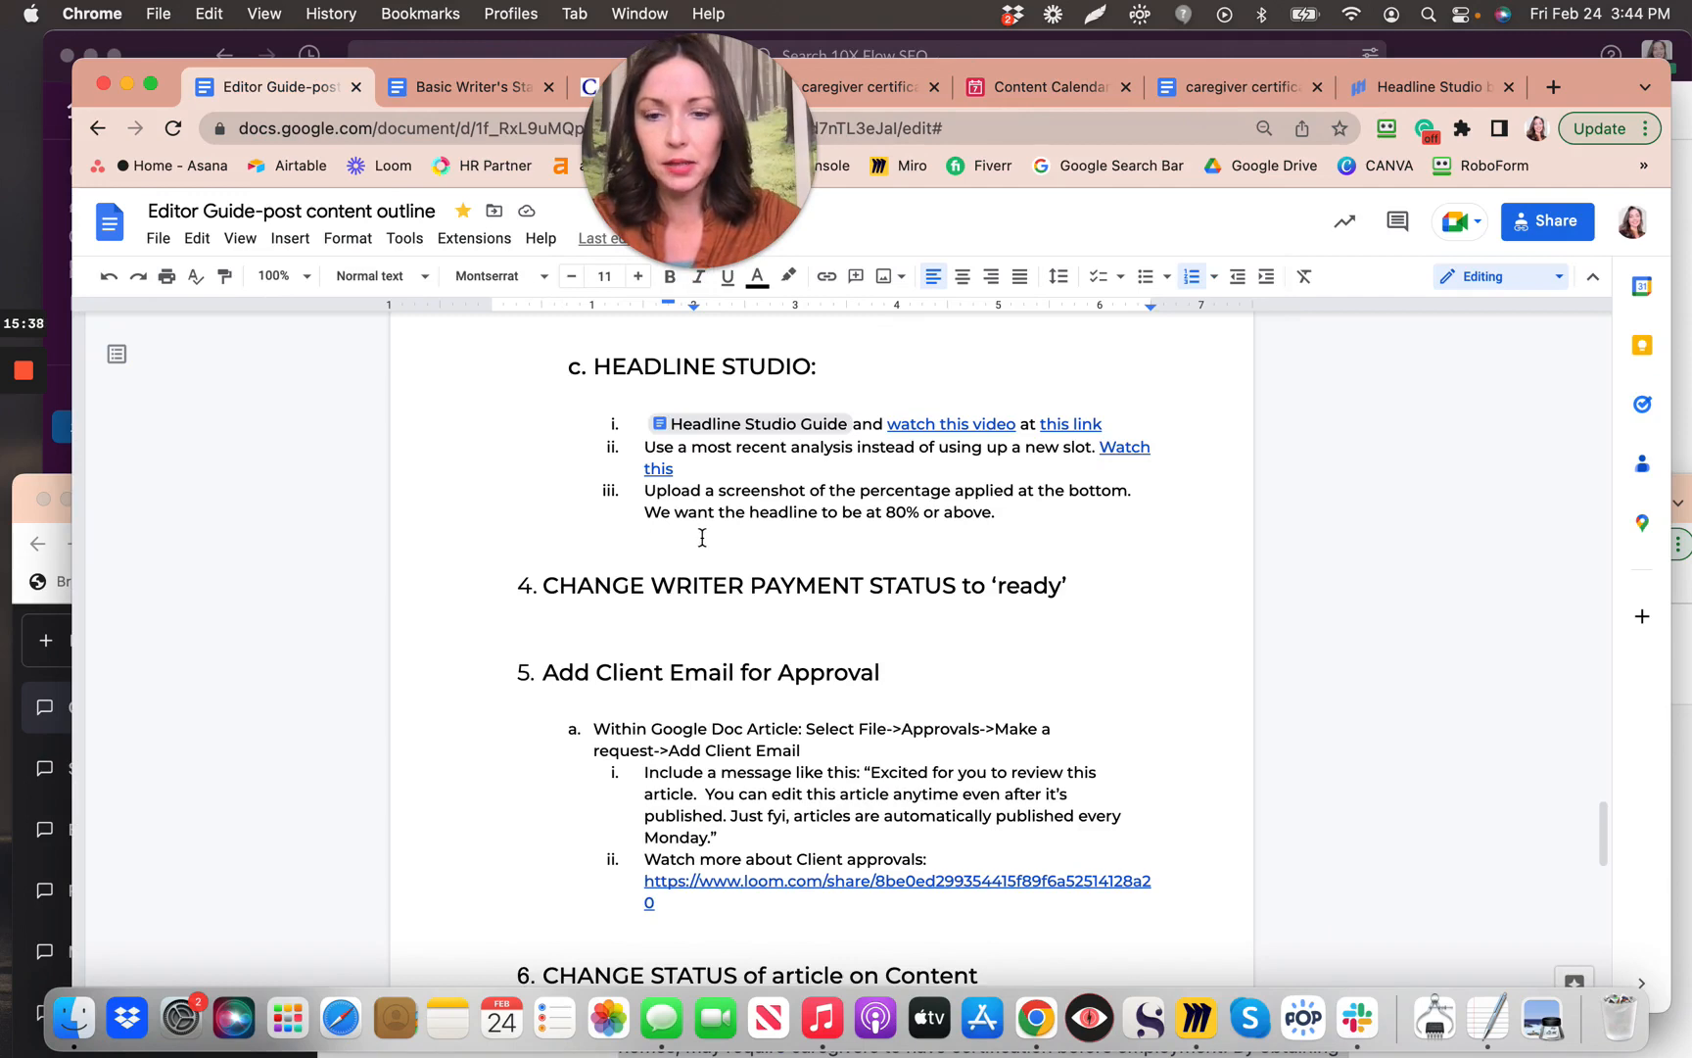
pyautogui.scroll(1, 661, 707)
pyautogui.scroll(-2, 663, 744)
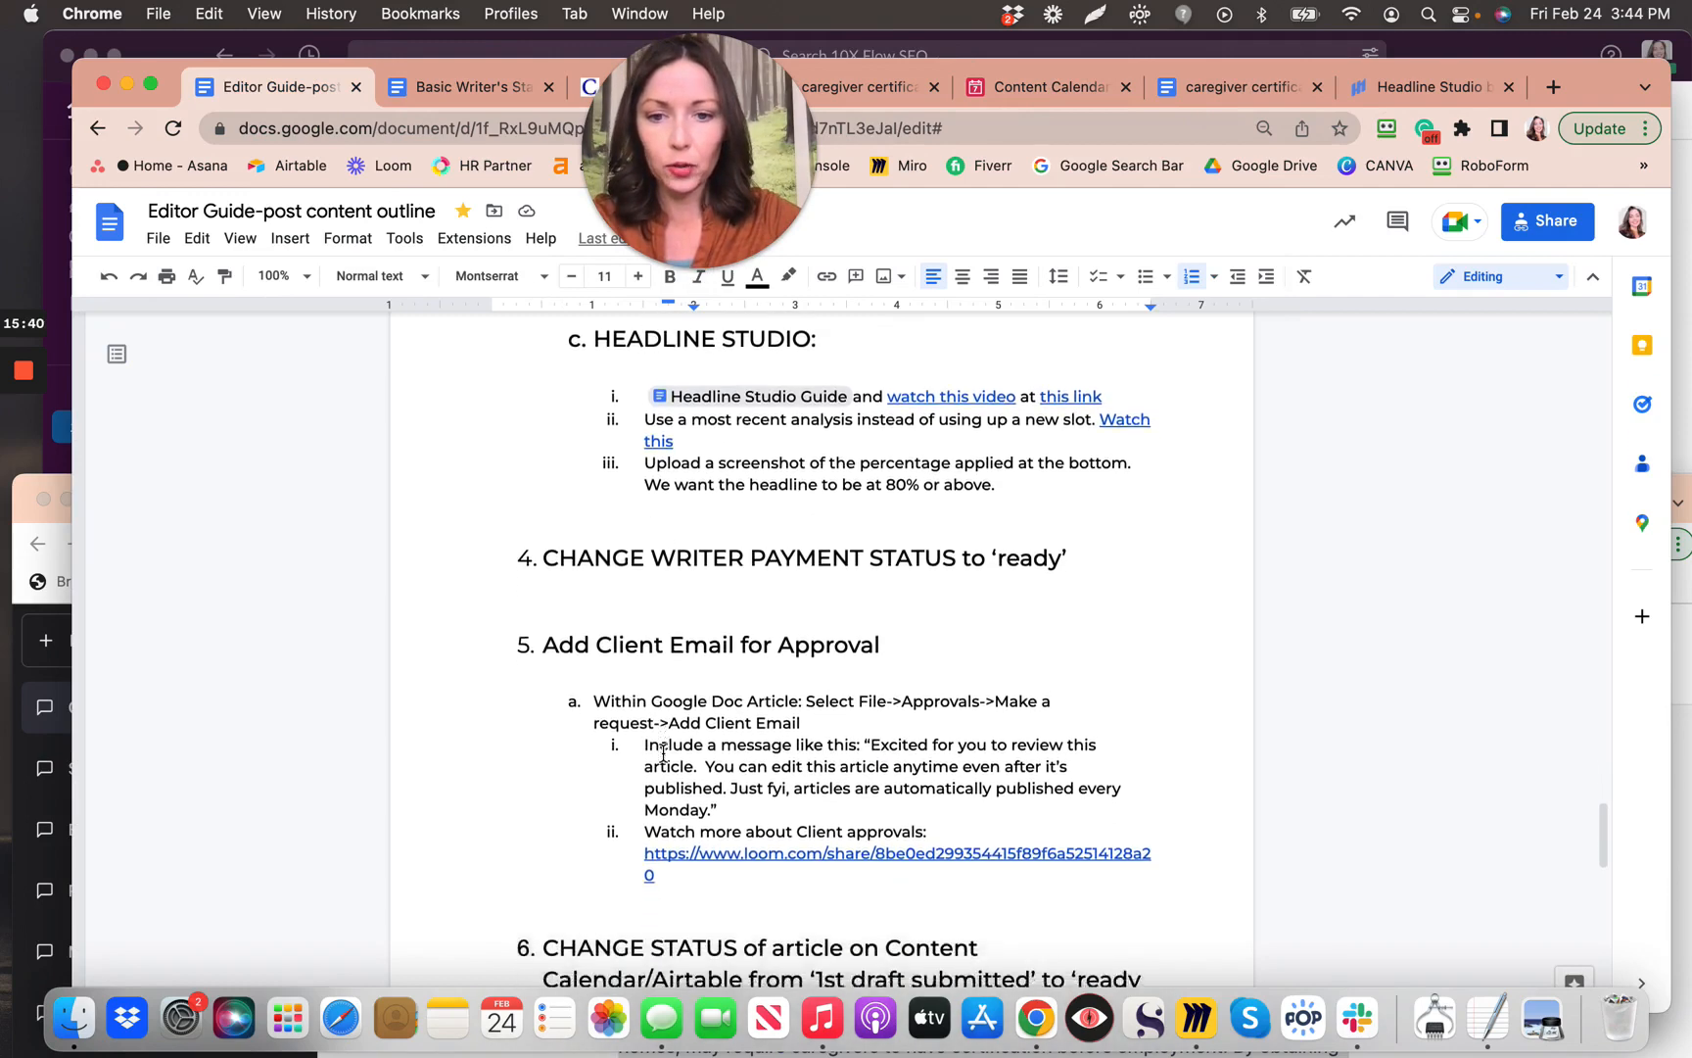
pyautogui.scroll(-4, 663, 754)
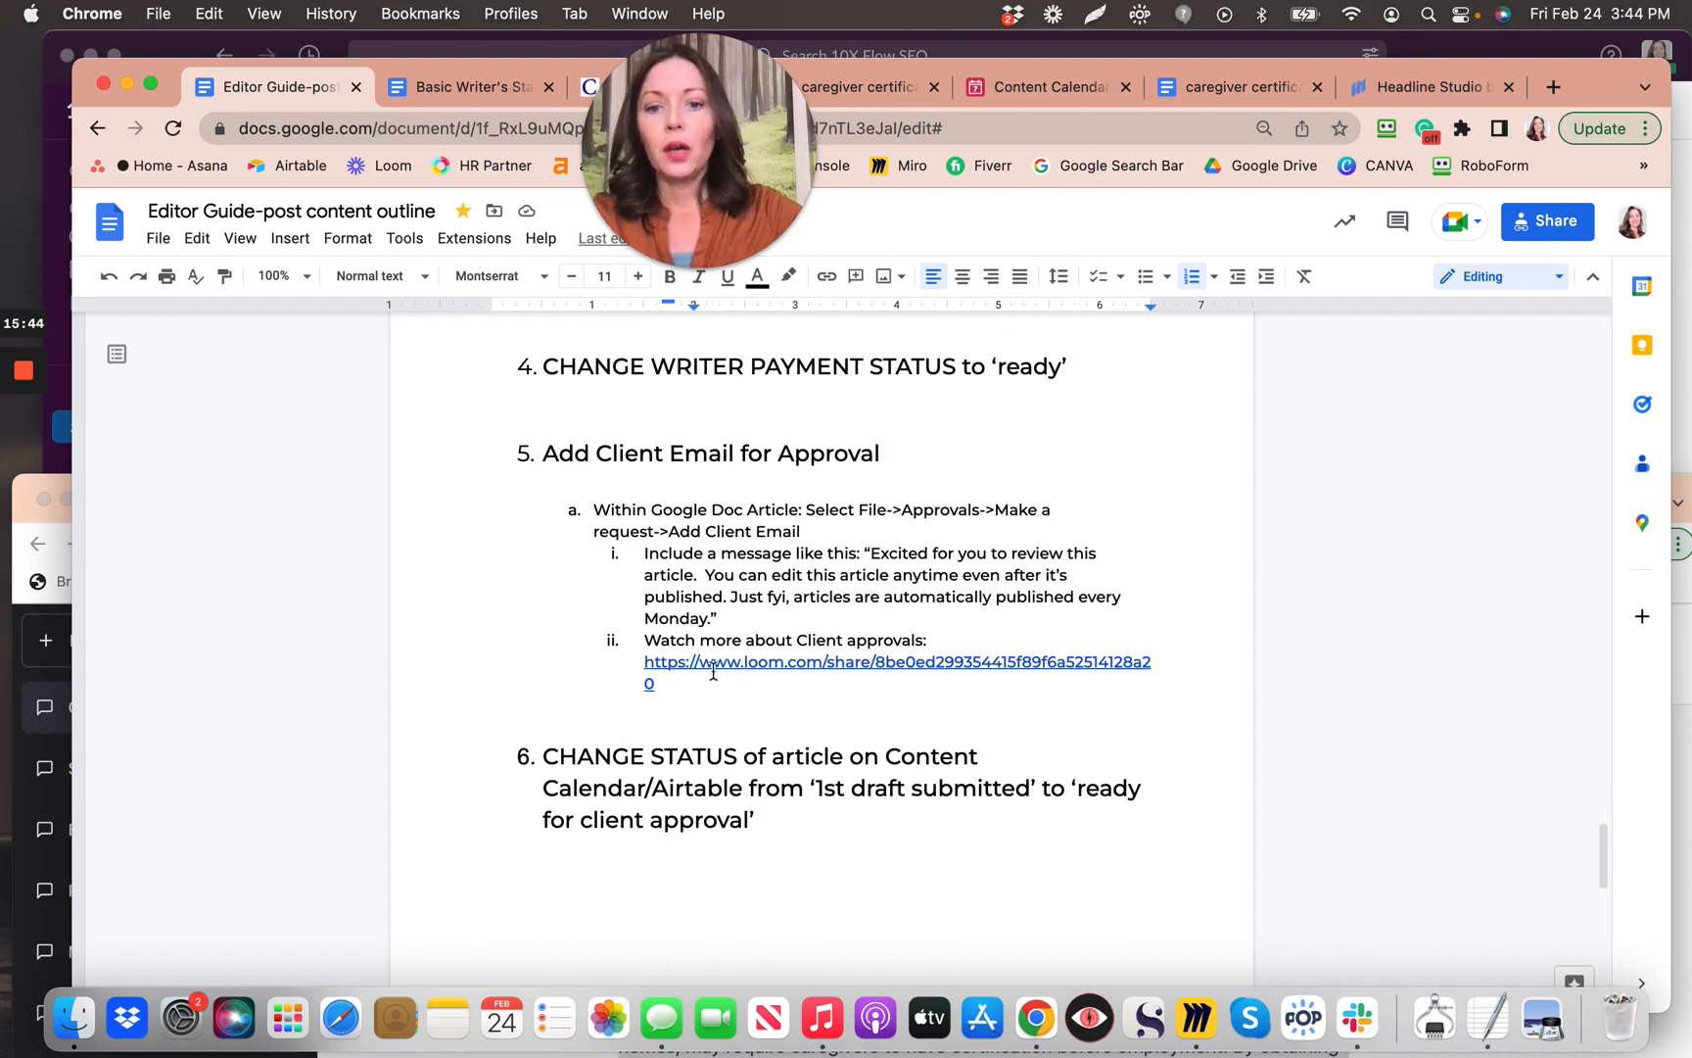
pyautogui.scroll(-1, 715, 671)
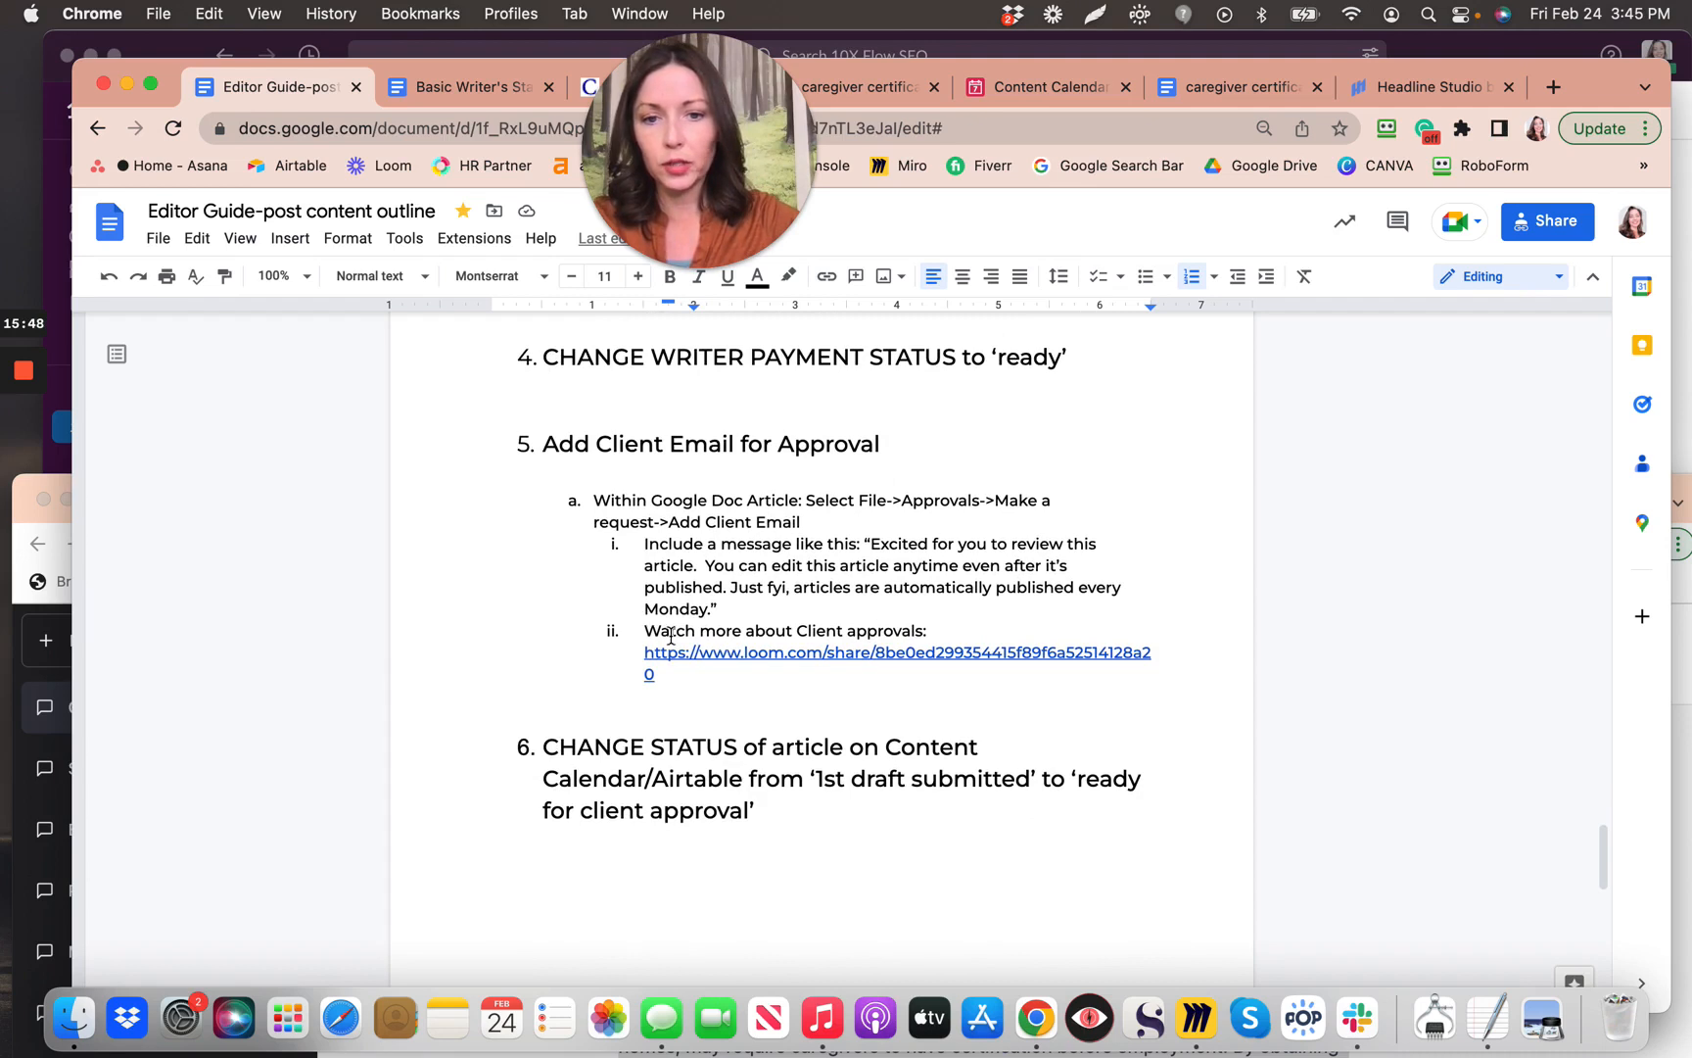
pyautogui.scroll(-1, 724, 697)
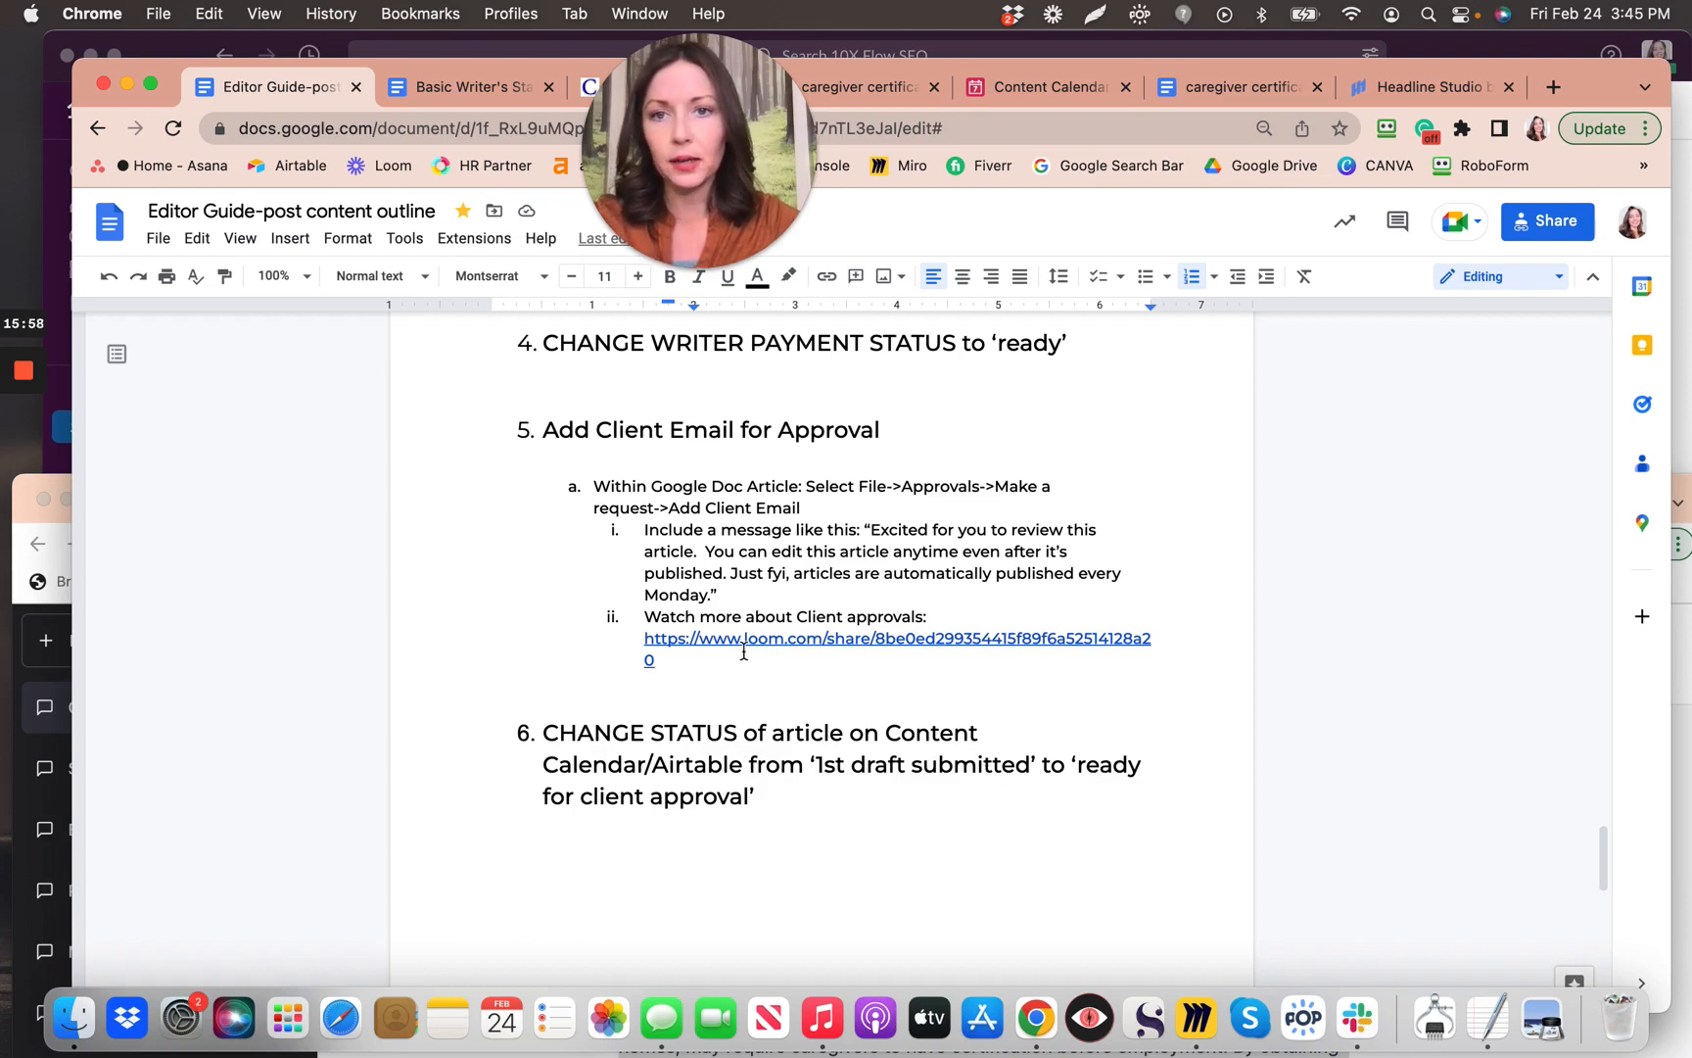
pyautogui.click(1046, 100)
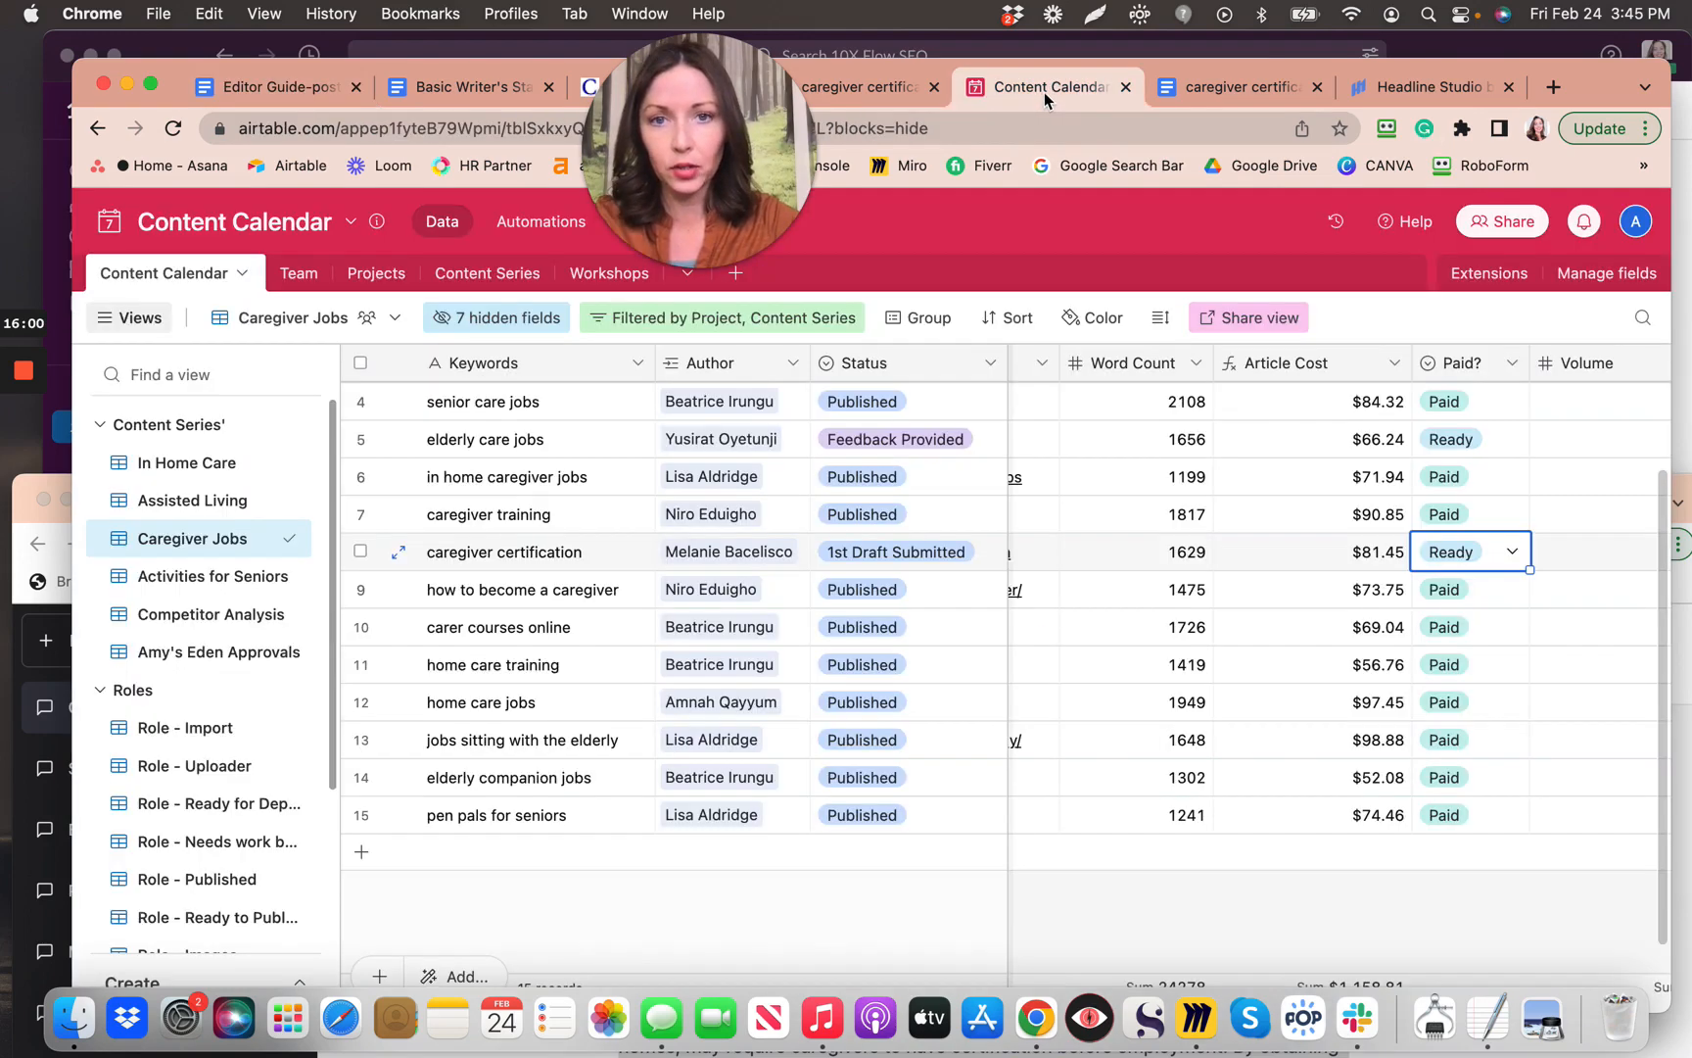
# Step: Change caregiver certification's Status to Ready for Client Approval and return to the Editor Guide
pyautogui.click(934, 554)
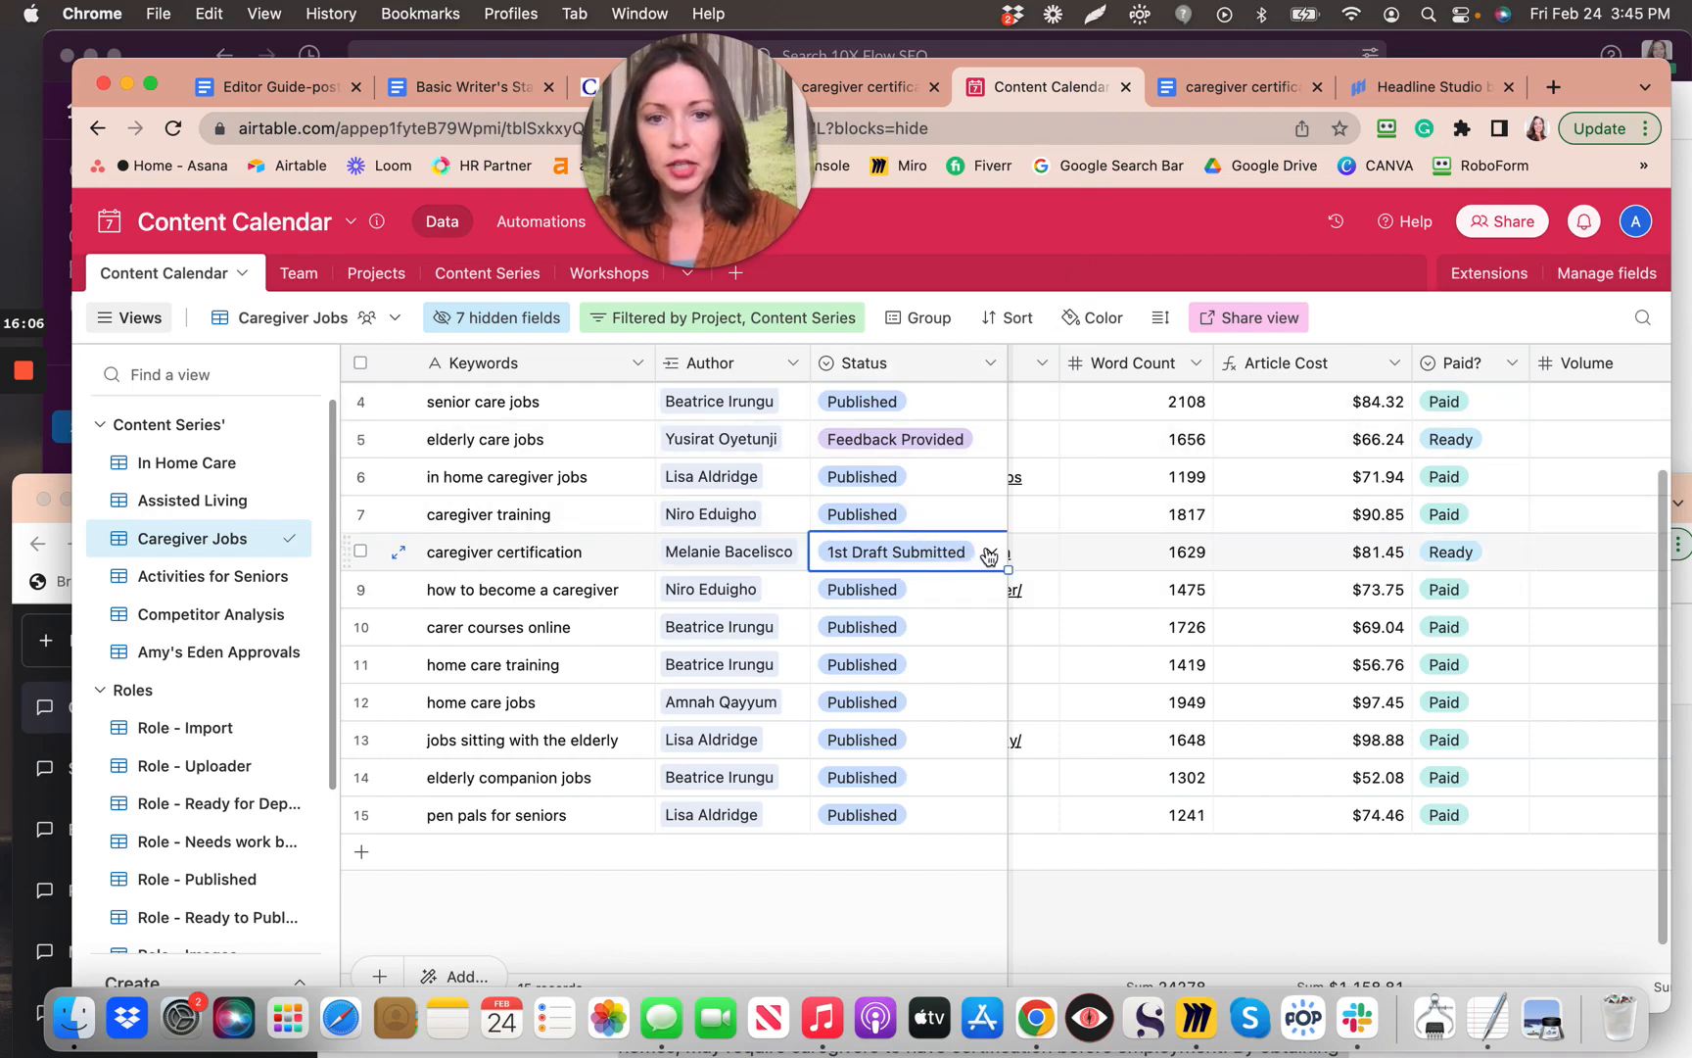
pyautogui.click(988, 555)
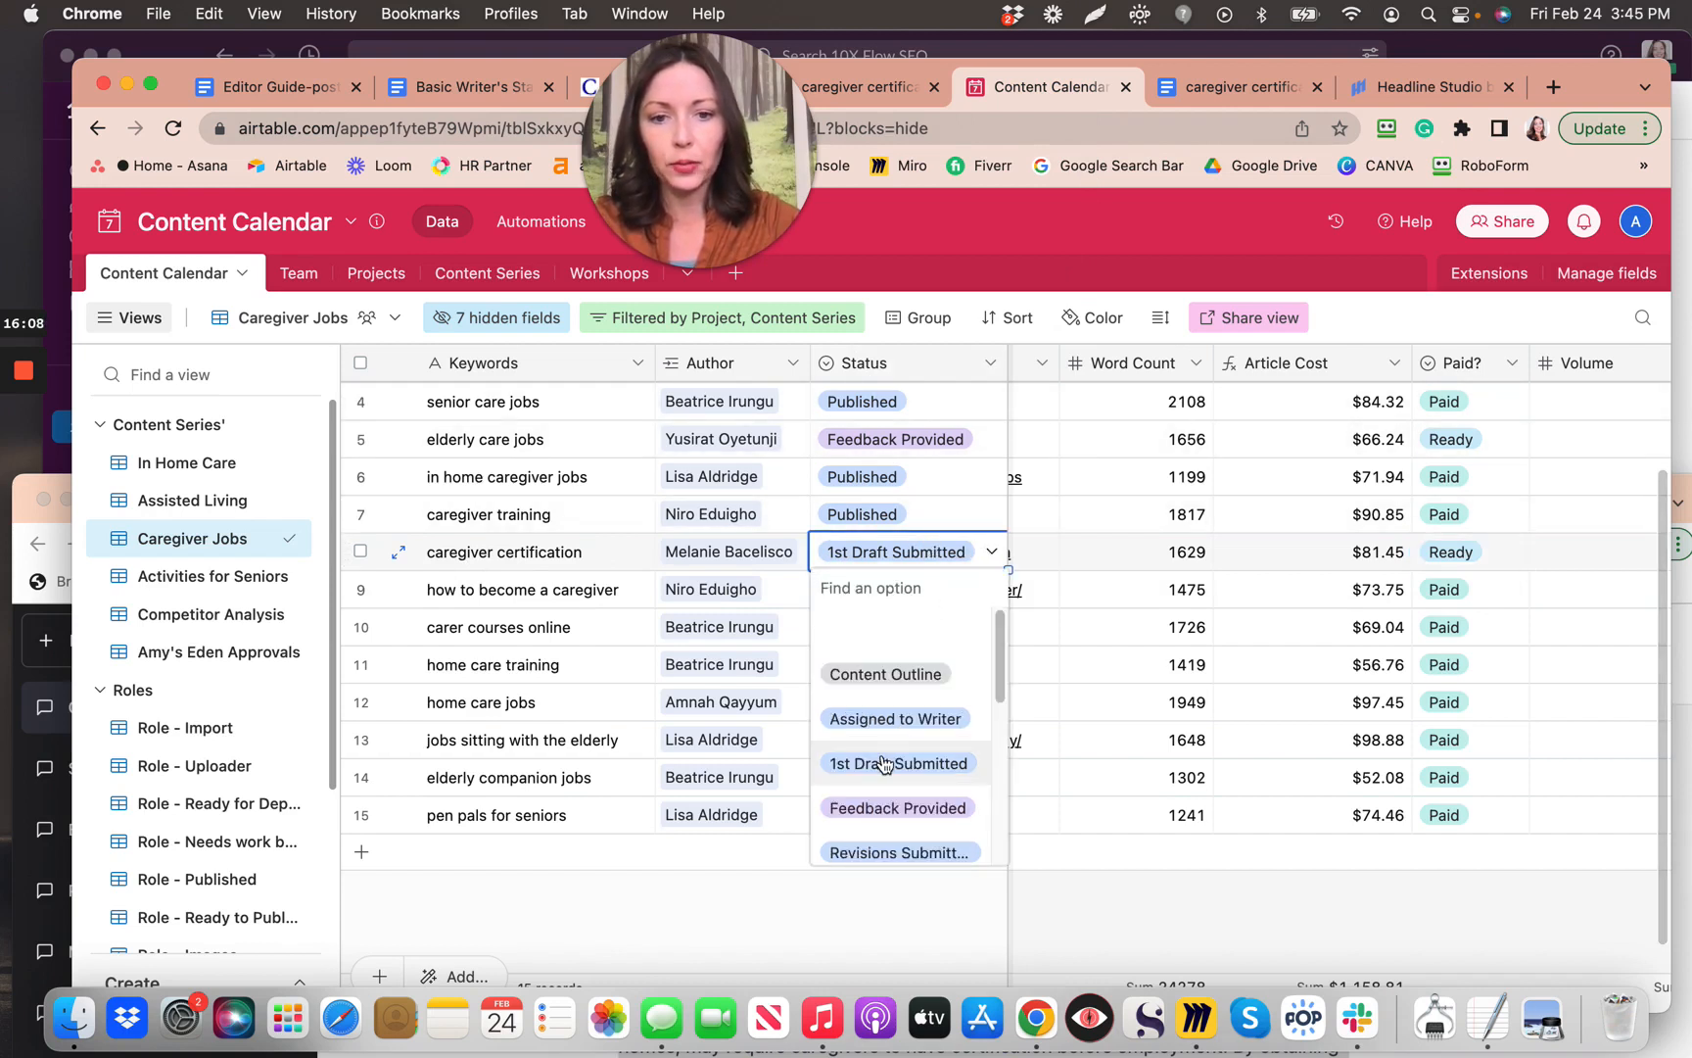
pyautogui.scroll(-2, 885, 761)
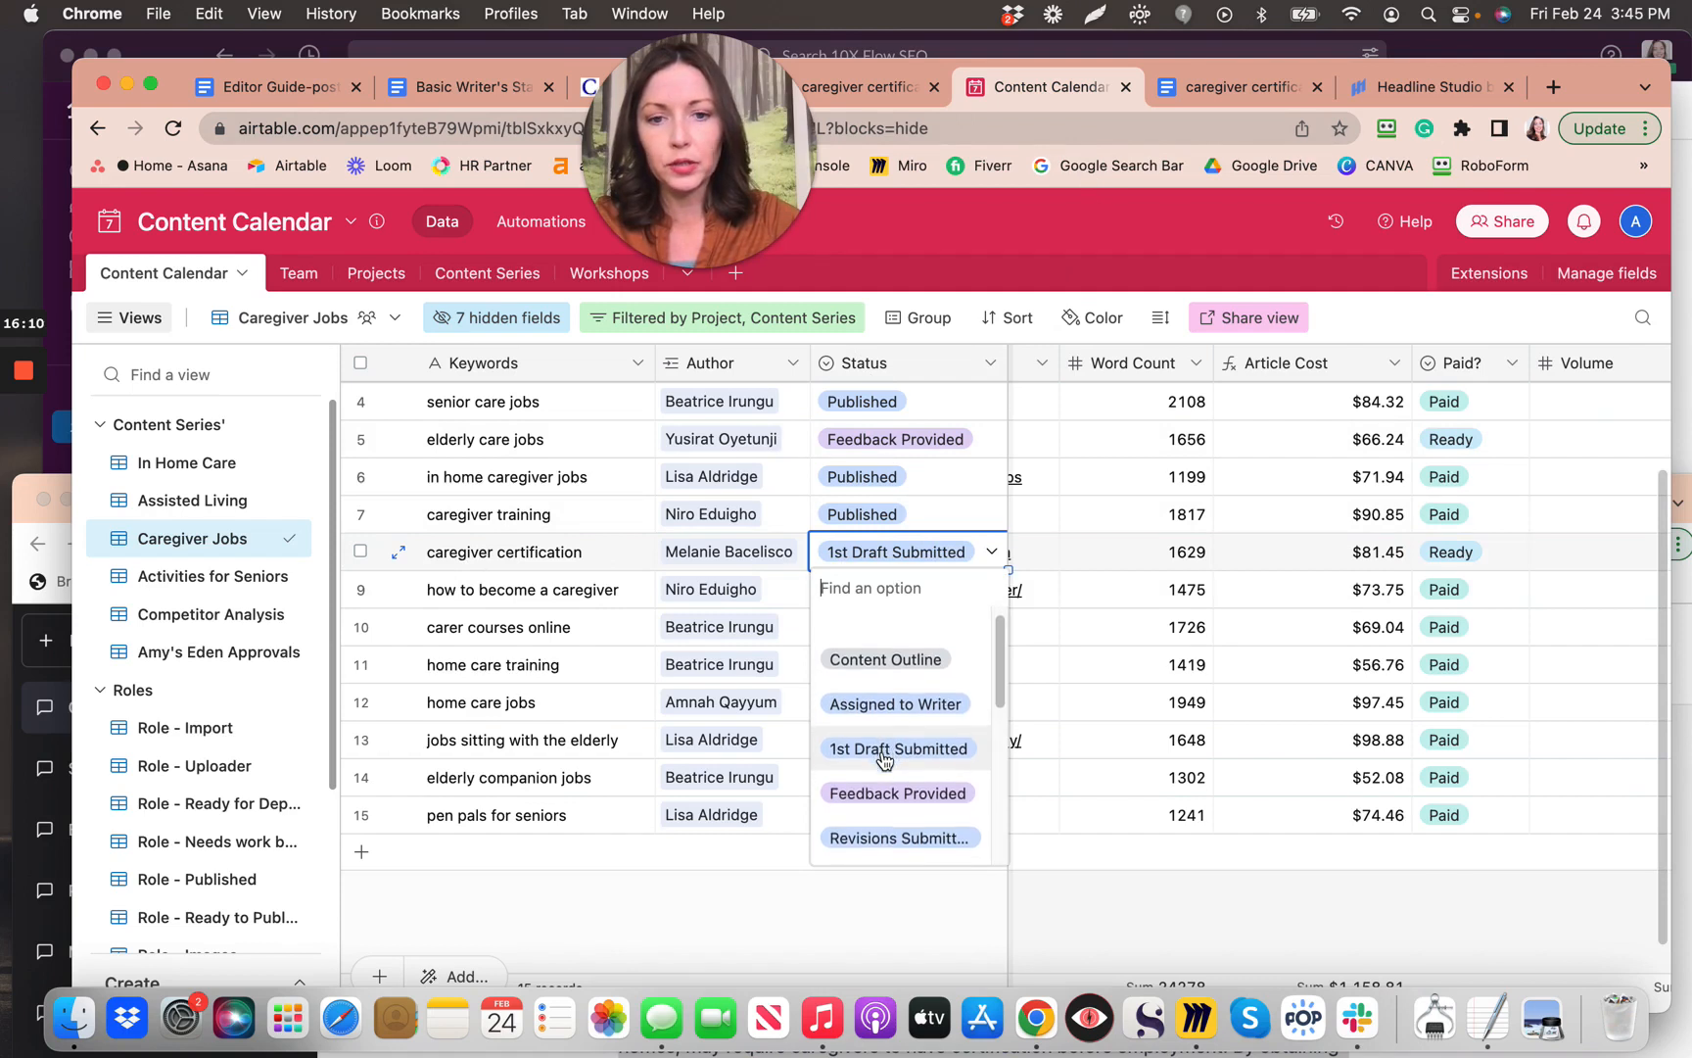
pyautogui.scroll(-5, 885, 761)
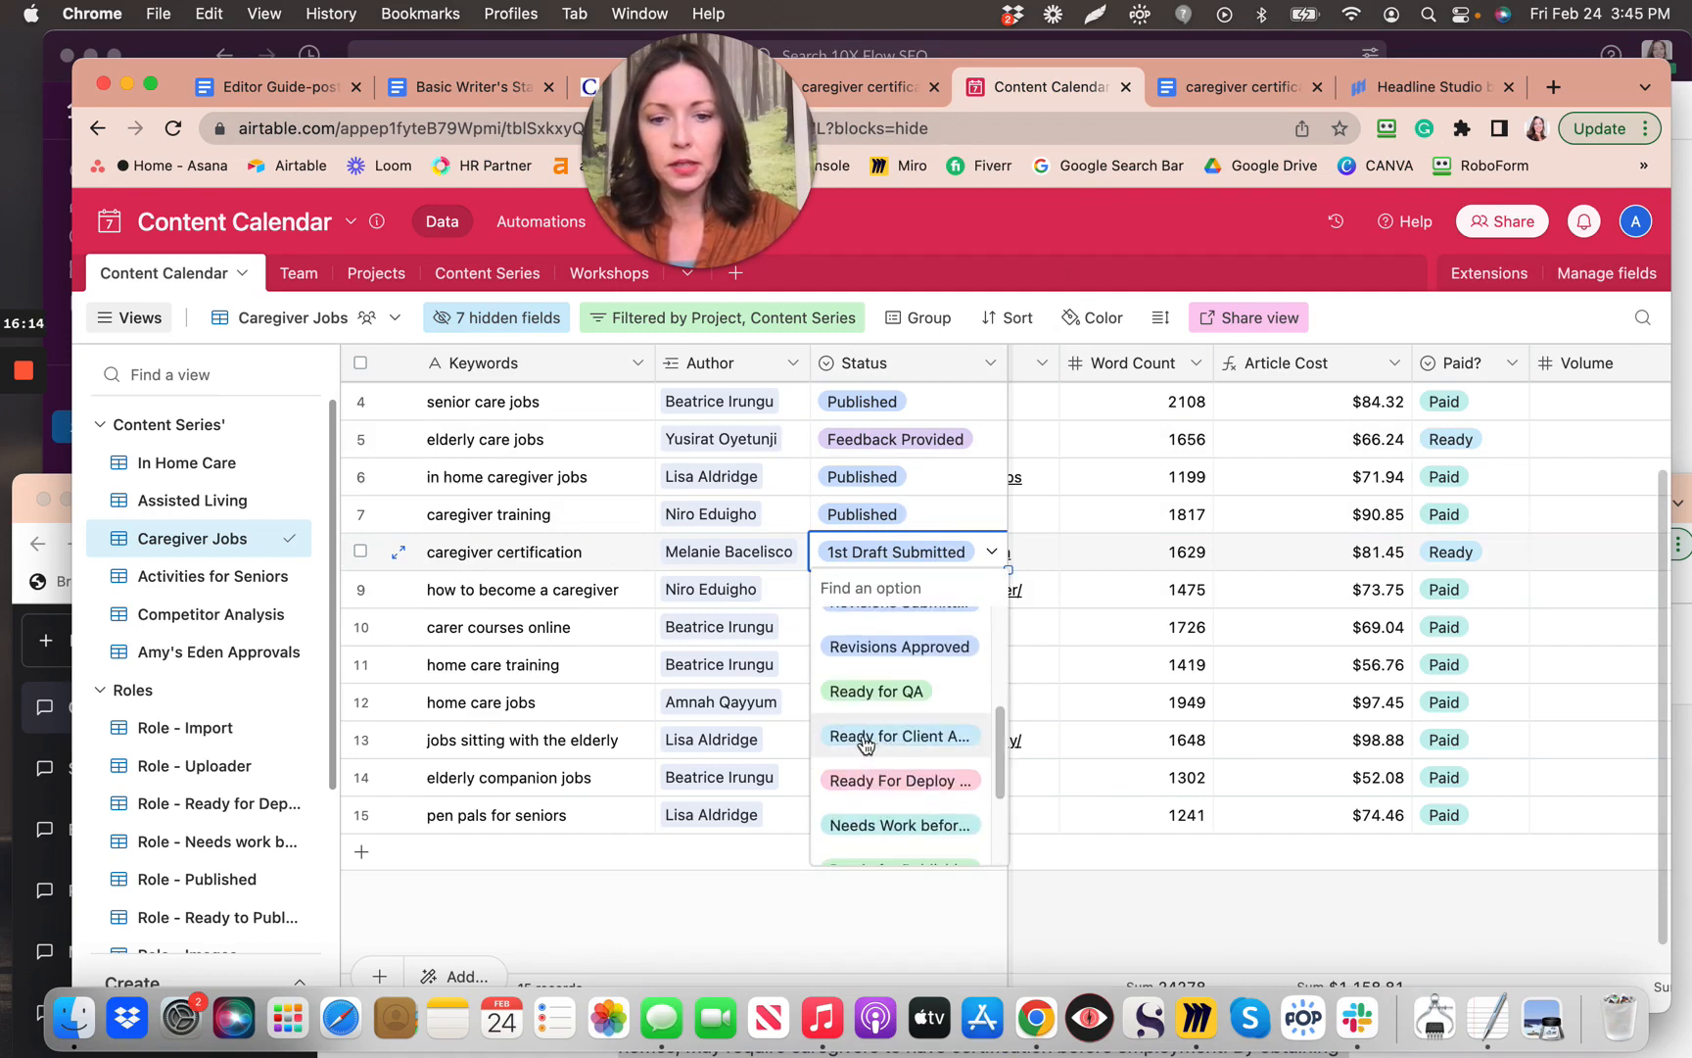
pyautogui.click(902, 742)
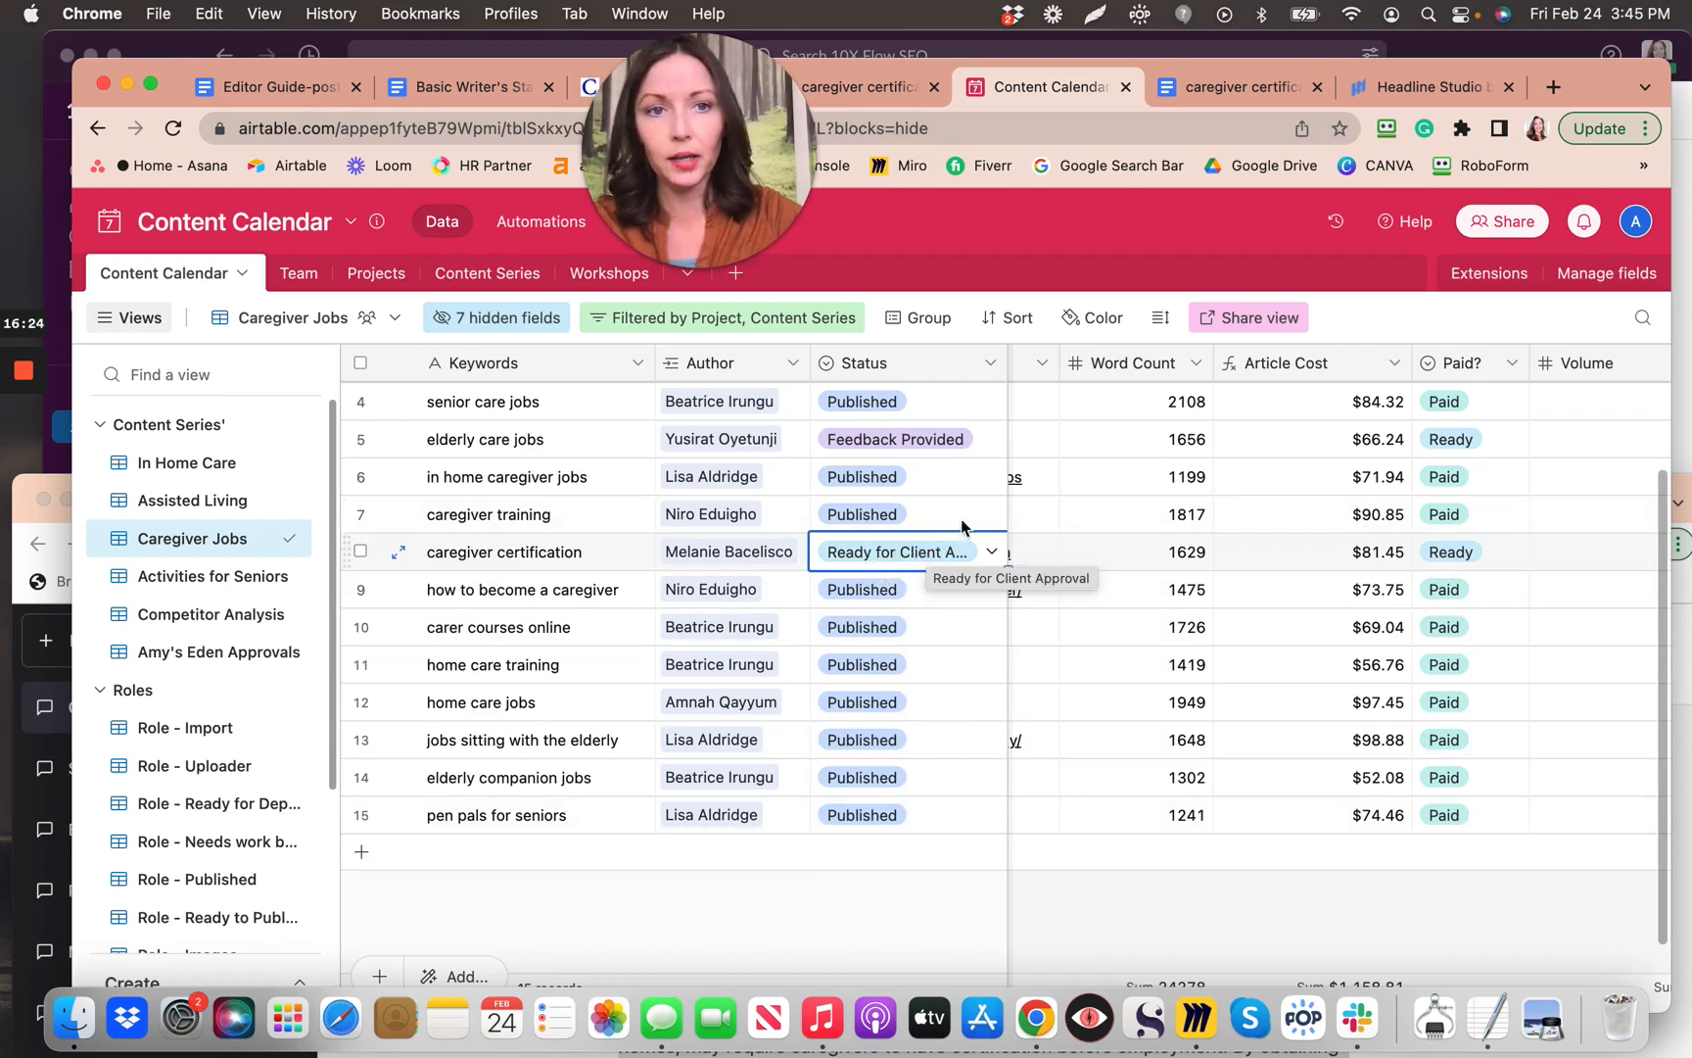
pyautogui.click(237, 90)
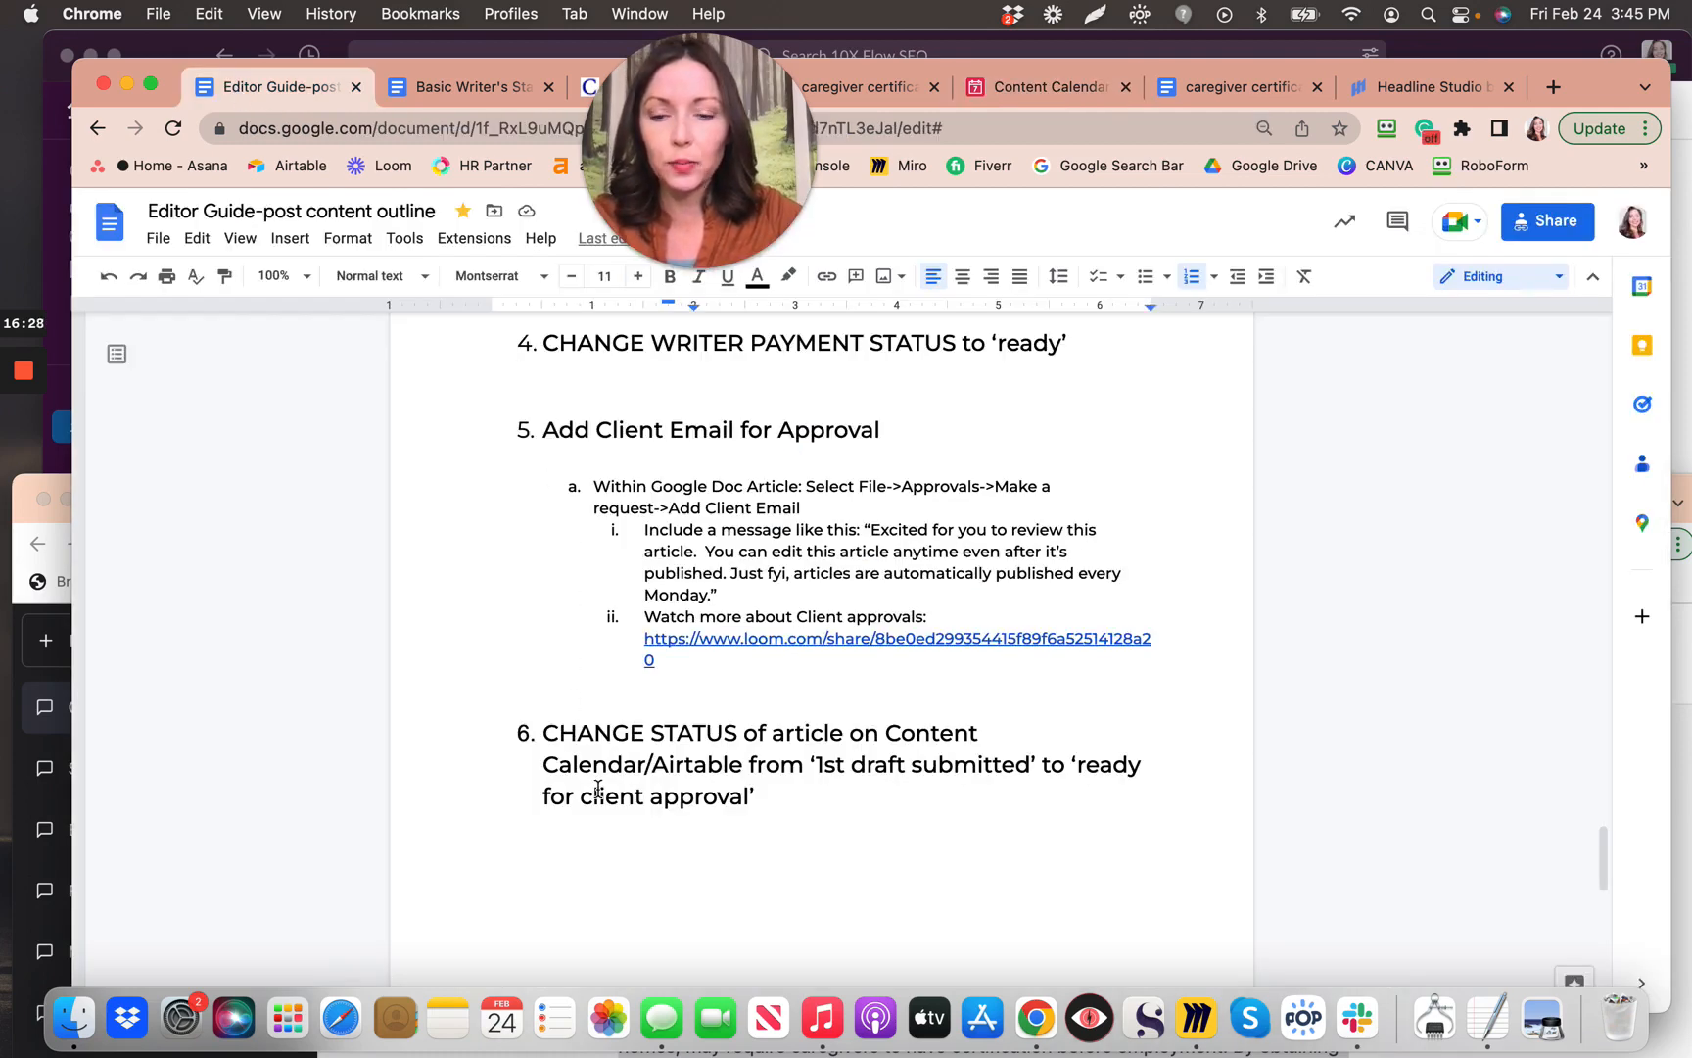
# Step: Scroll the Editor Guide to steps 7–8 and the Resources for teaching writers section
pyautogui.scroll(-2, 597, 789)
pyautogui.scroll(-5, 597, 788)
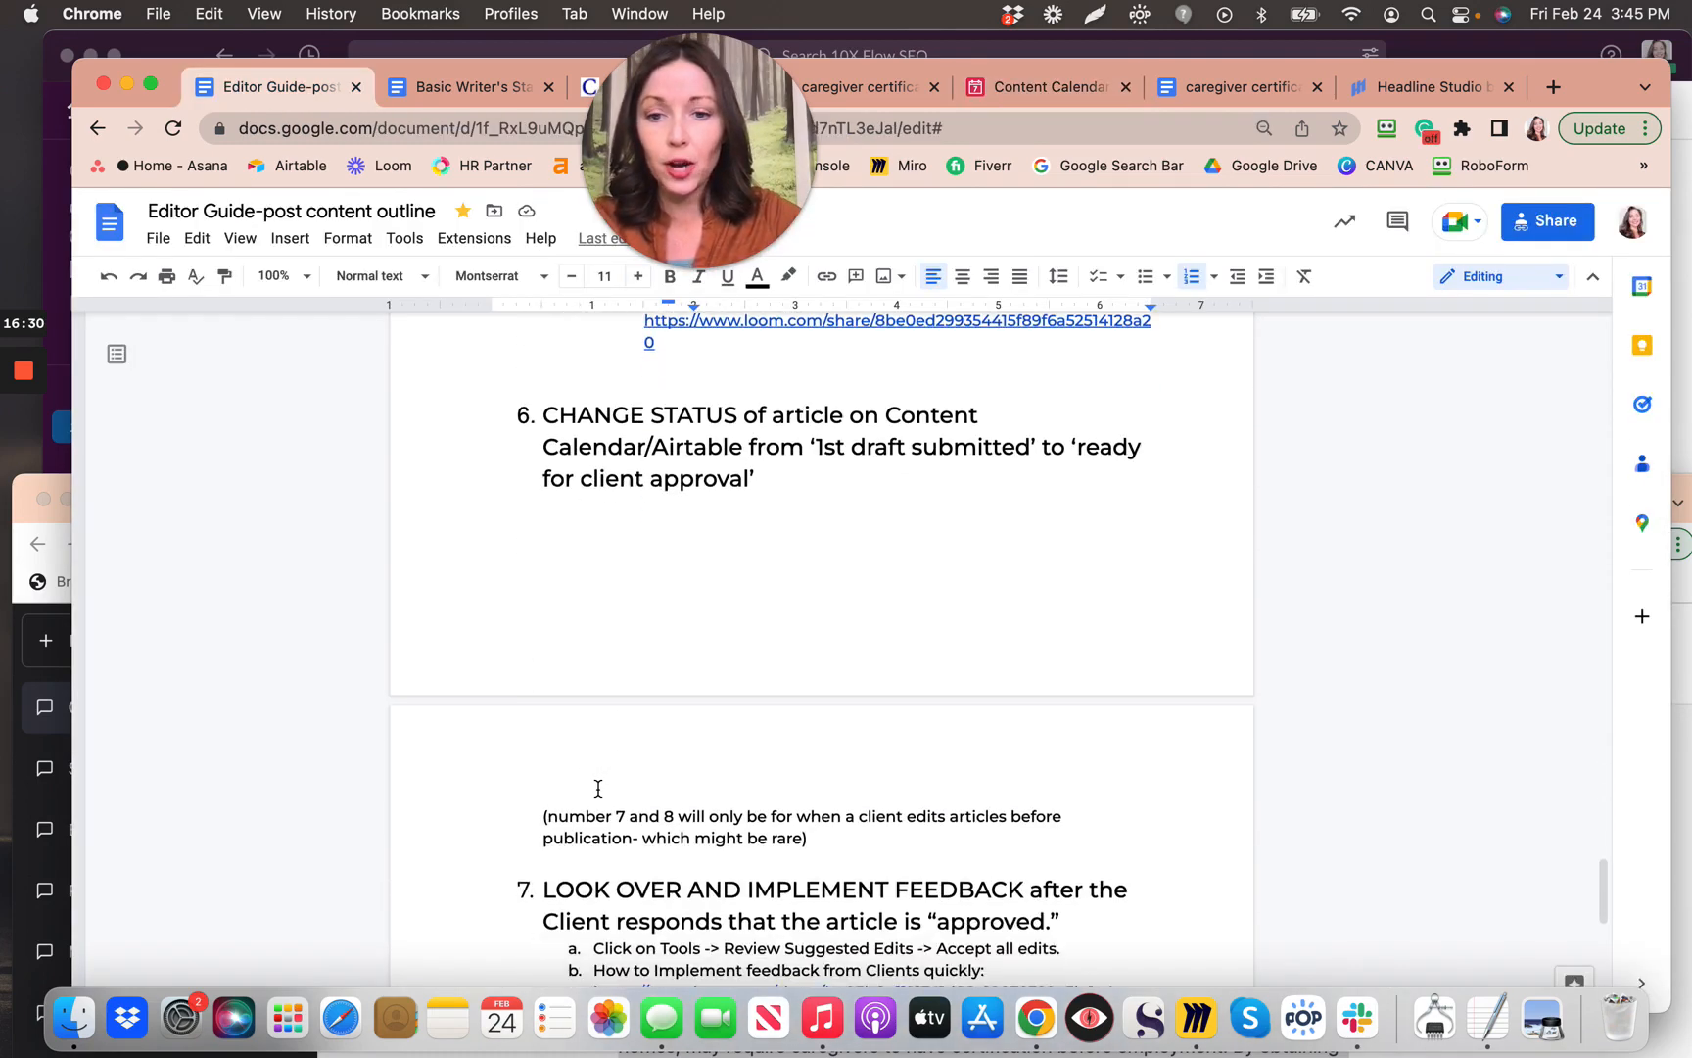
pyautogui.scroll(-5, 598, 788)
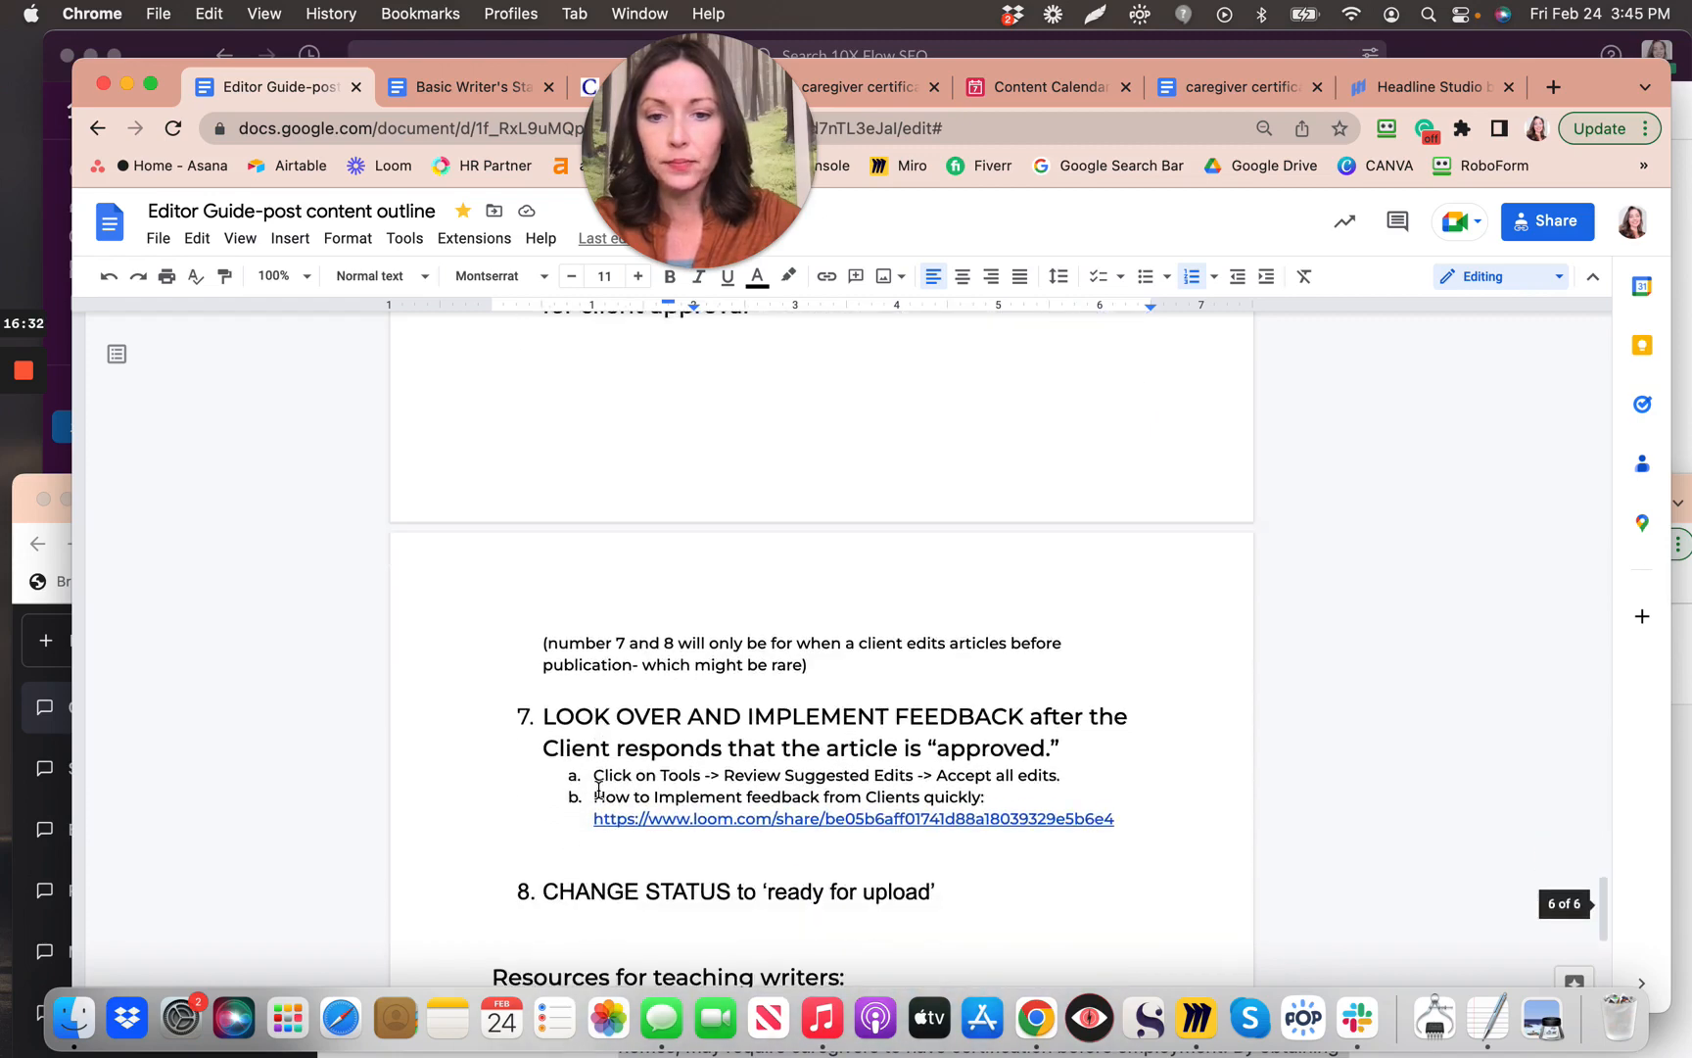
pyautogui.scroll(-4, 599, 789)
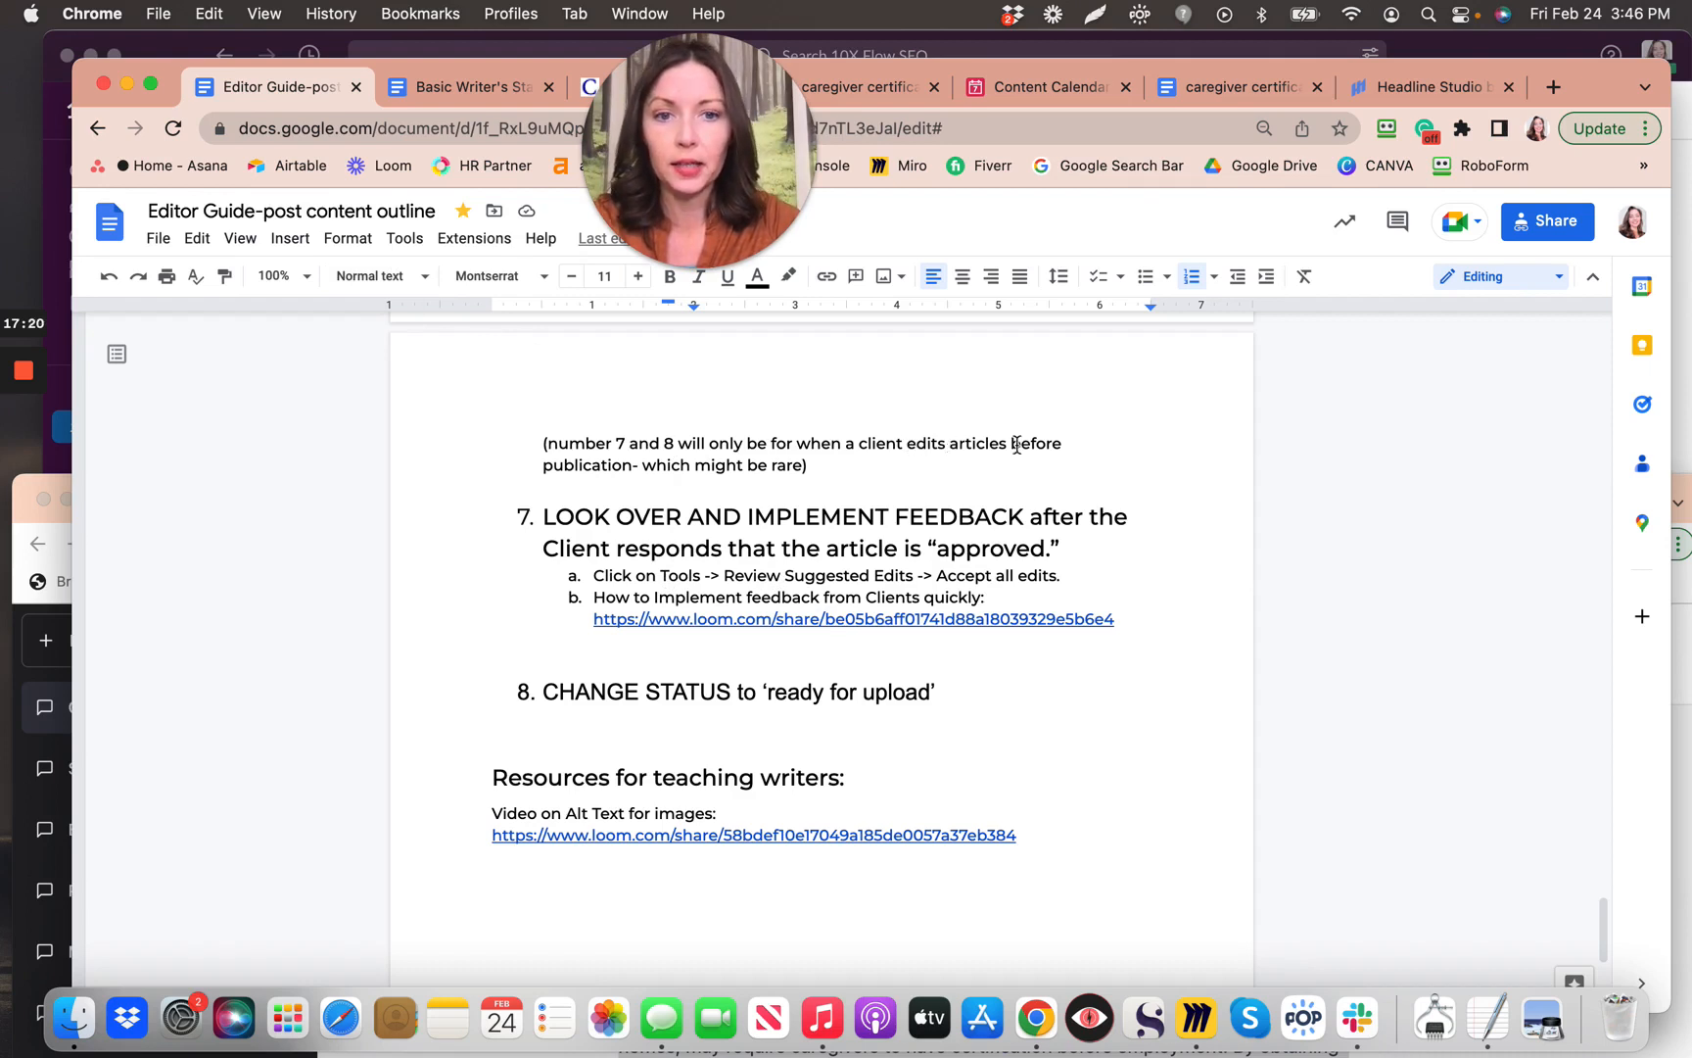
pyautogui.moveTo(907, 442); pyautogui.dragTo(1067, 443)
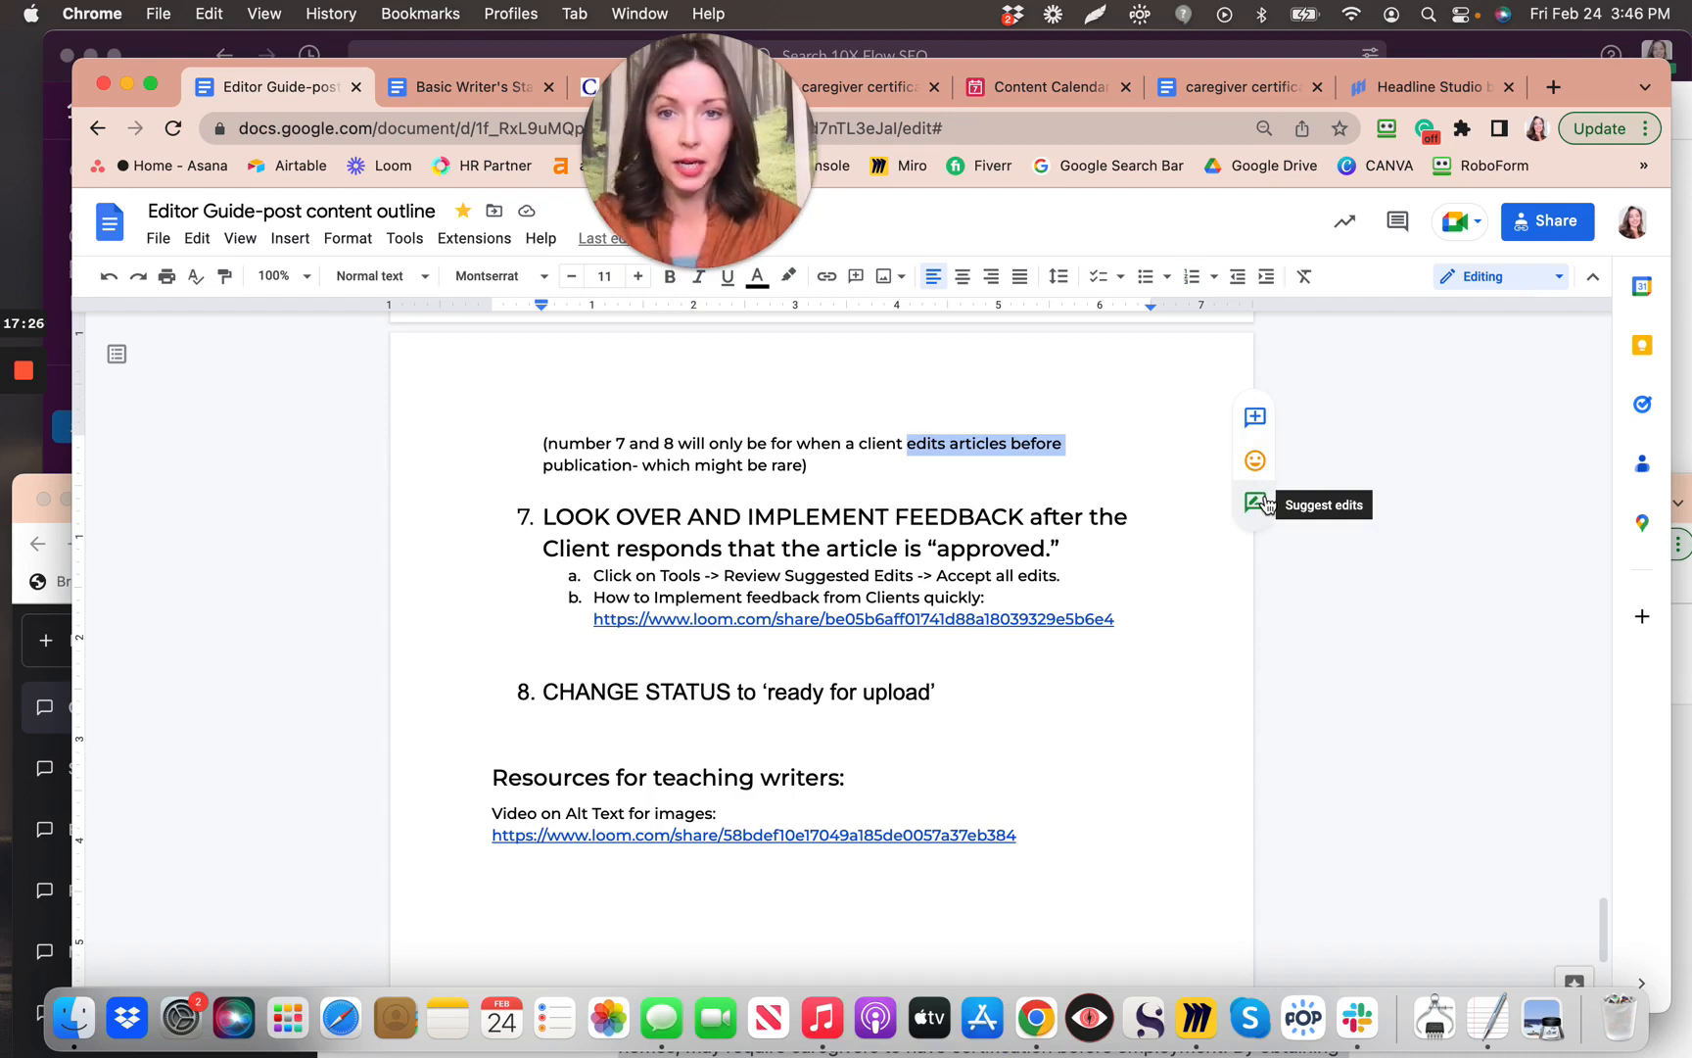
pyautogui.click(1086, 717)
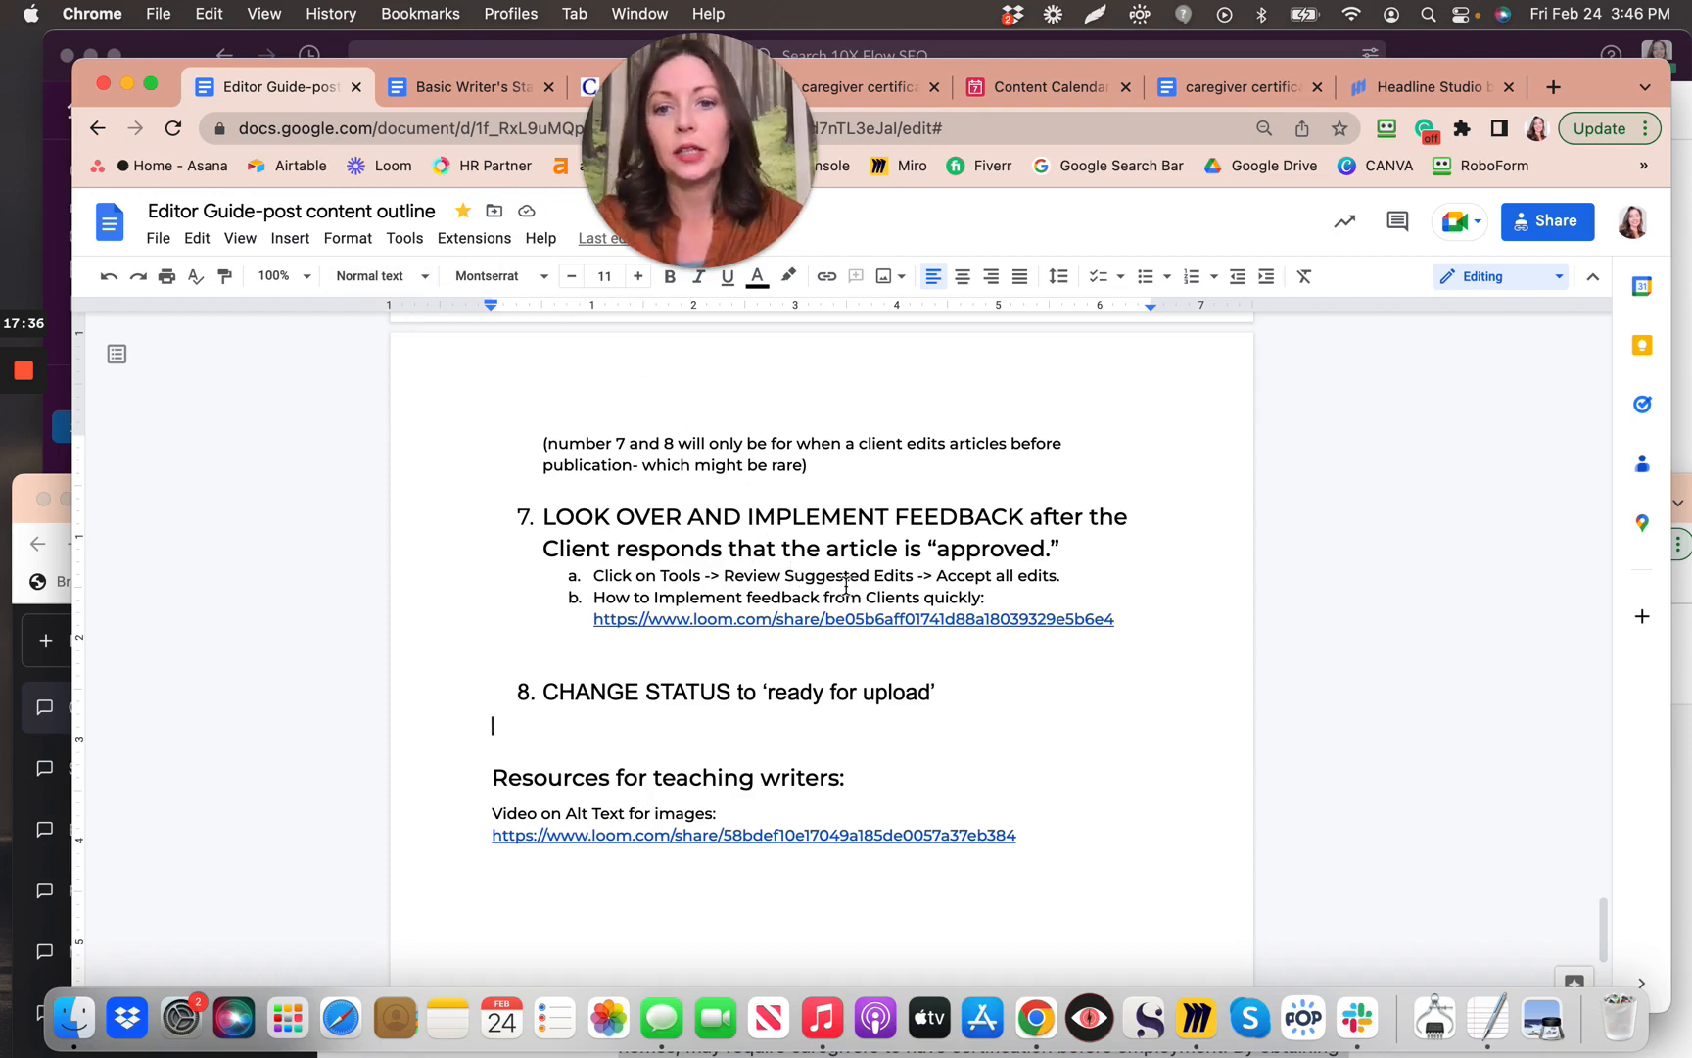
pyautogui.click(405, 240)
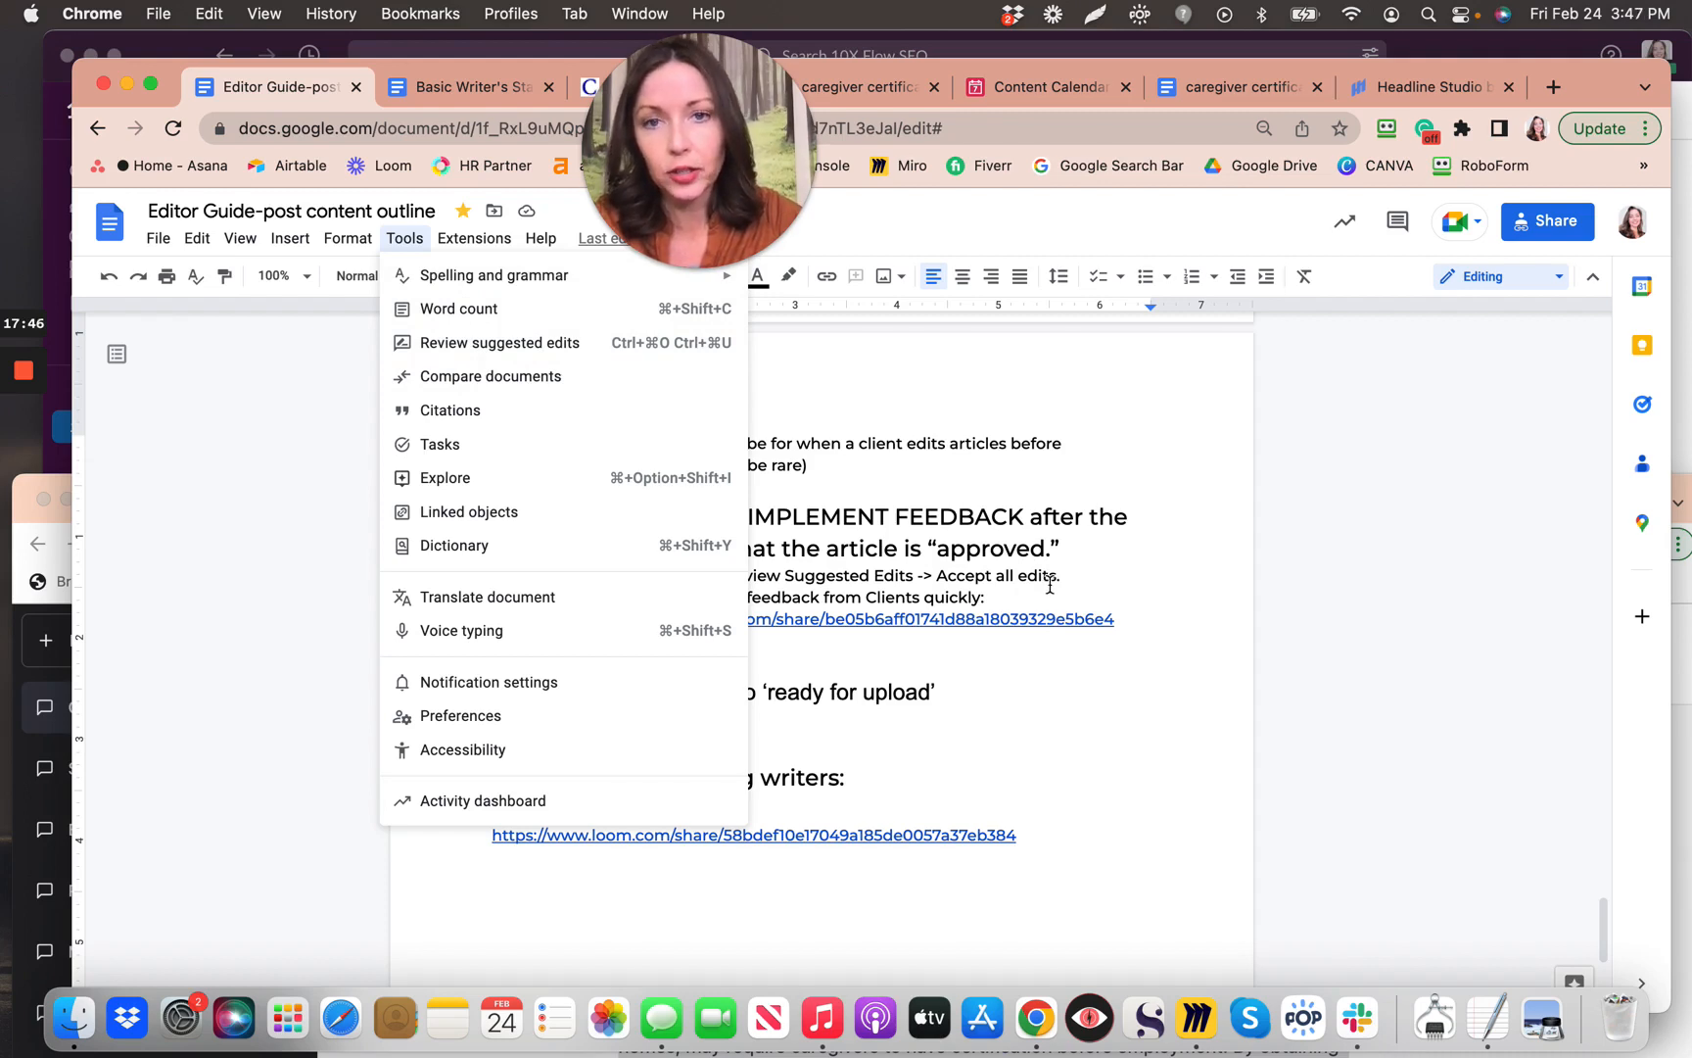
pyautogui.click(1095, 770)
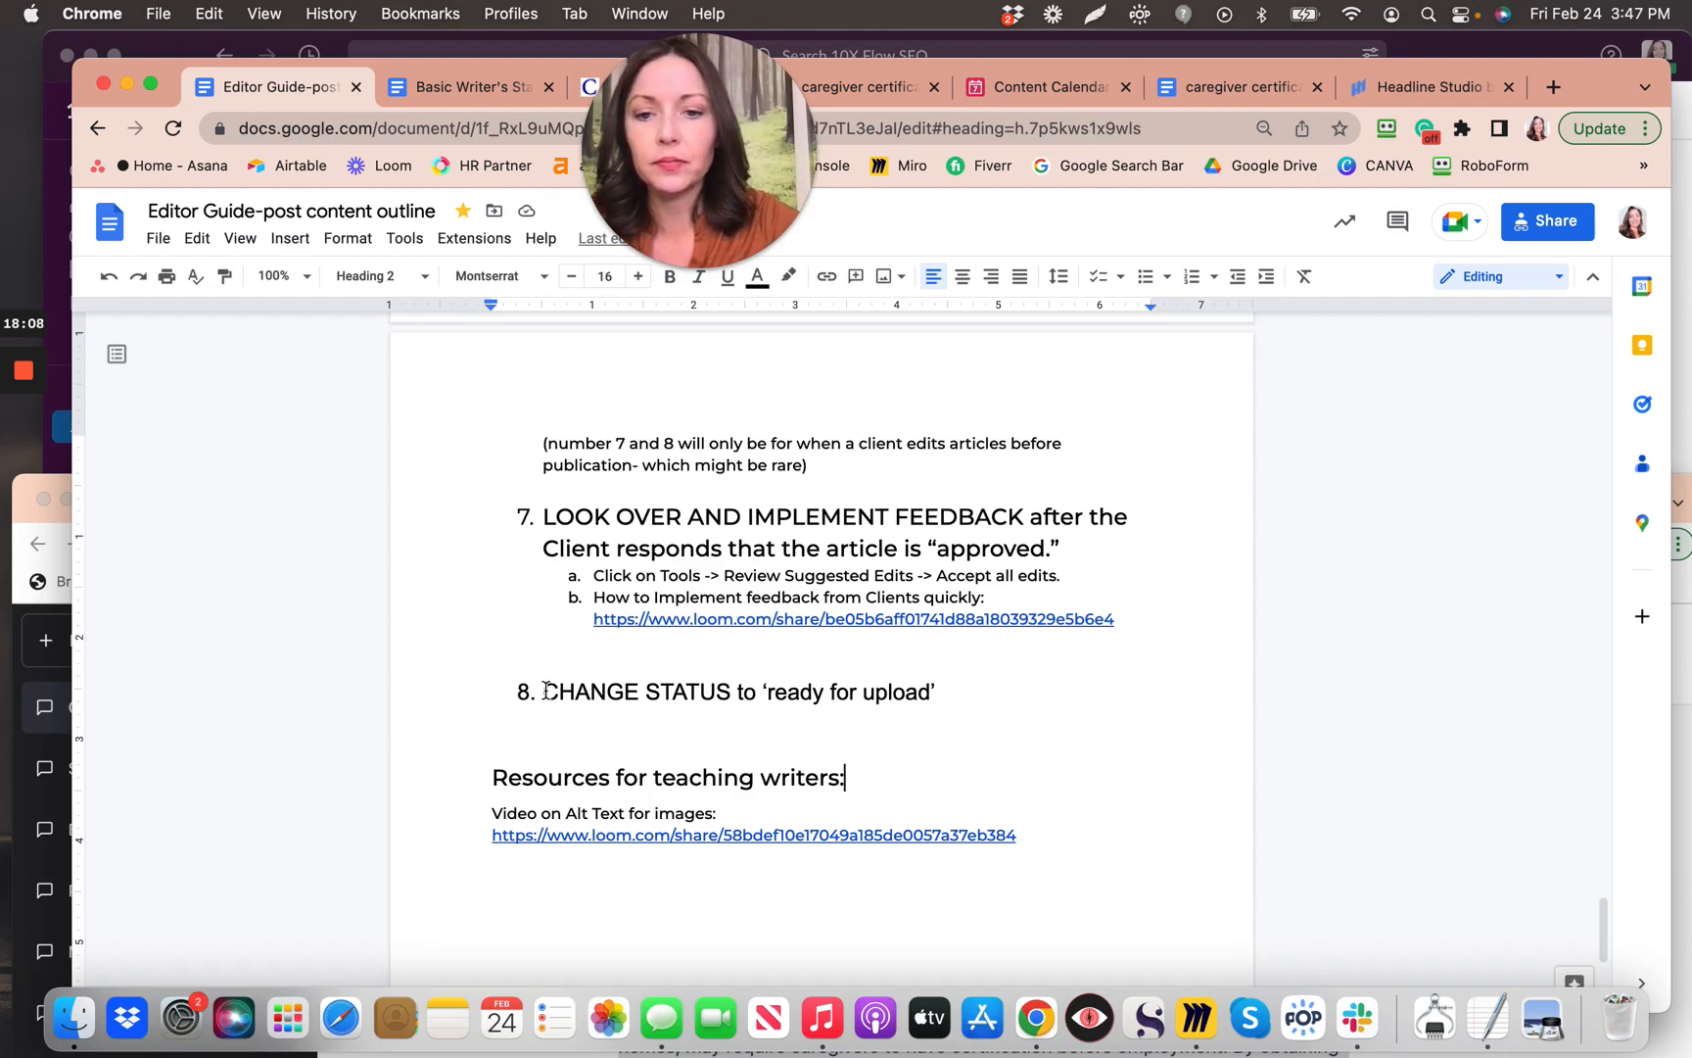
pyautogui.click(793, 692)
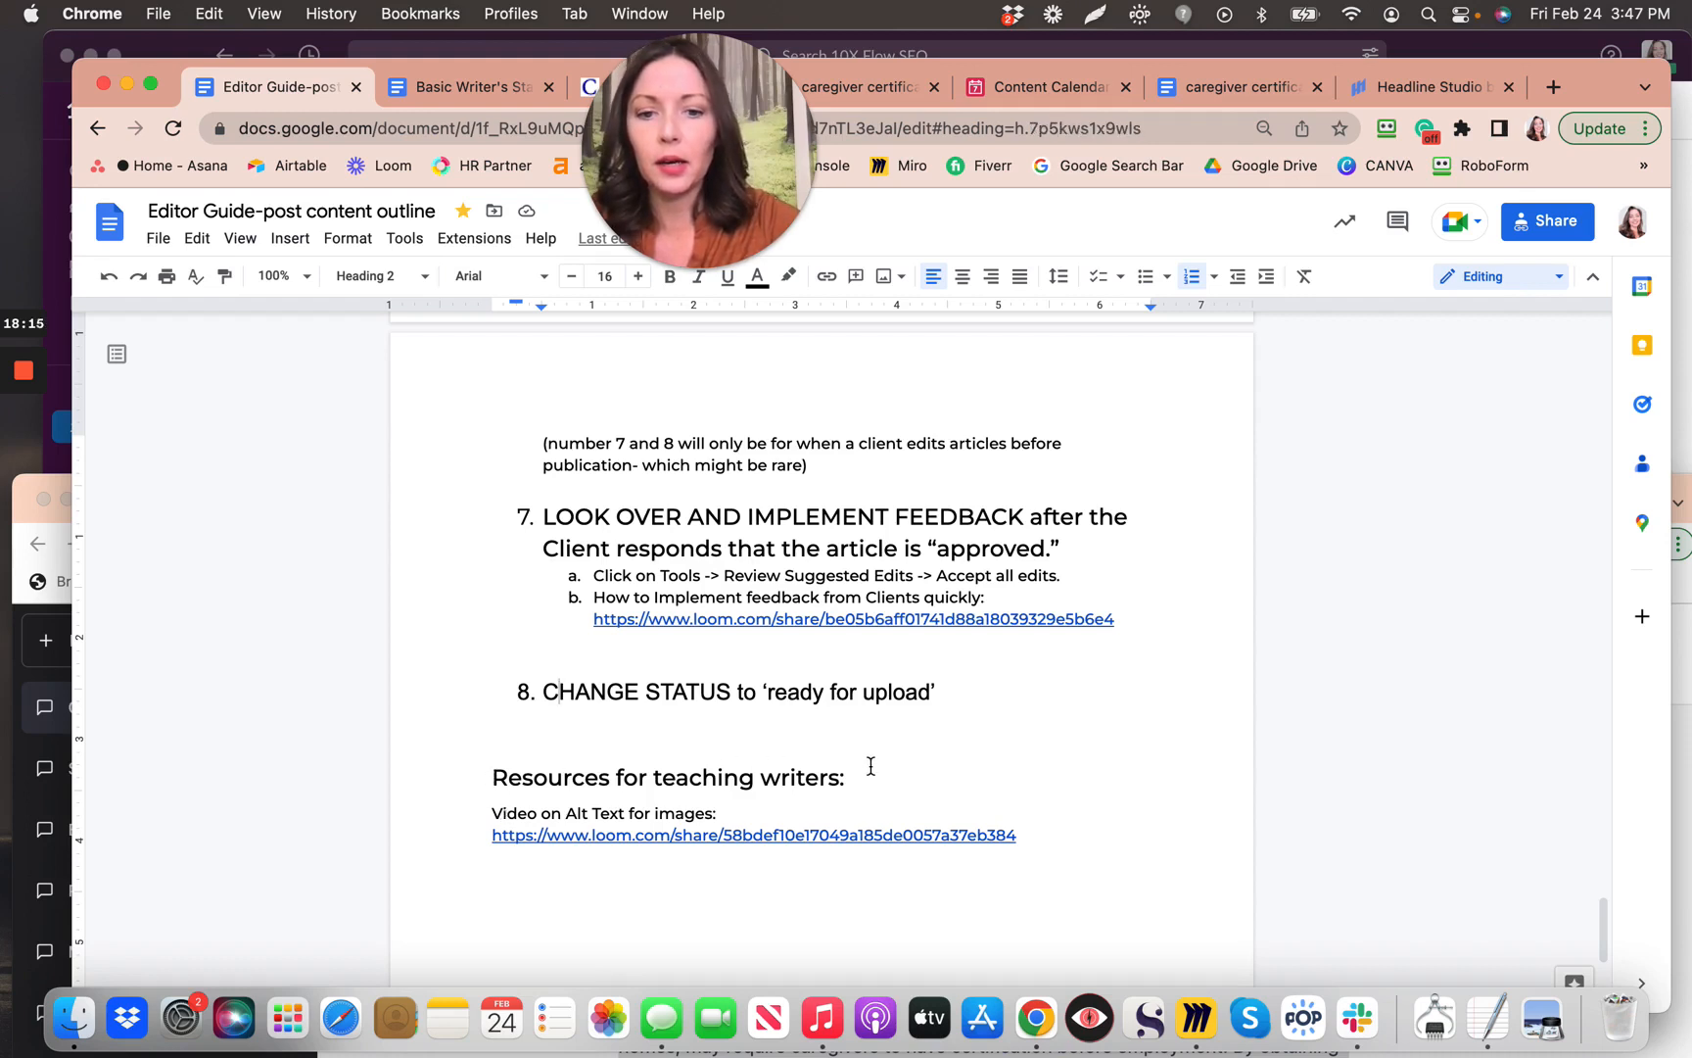
pyautogui.tripleClick(638, 788)
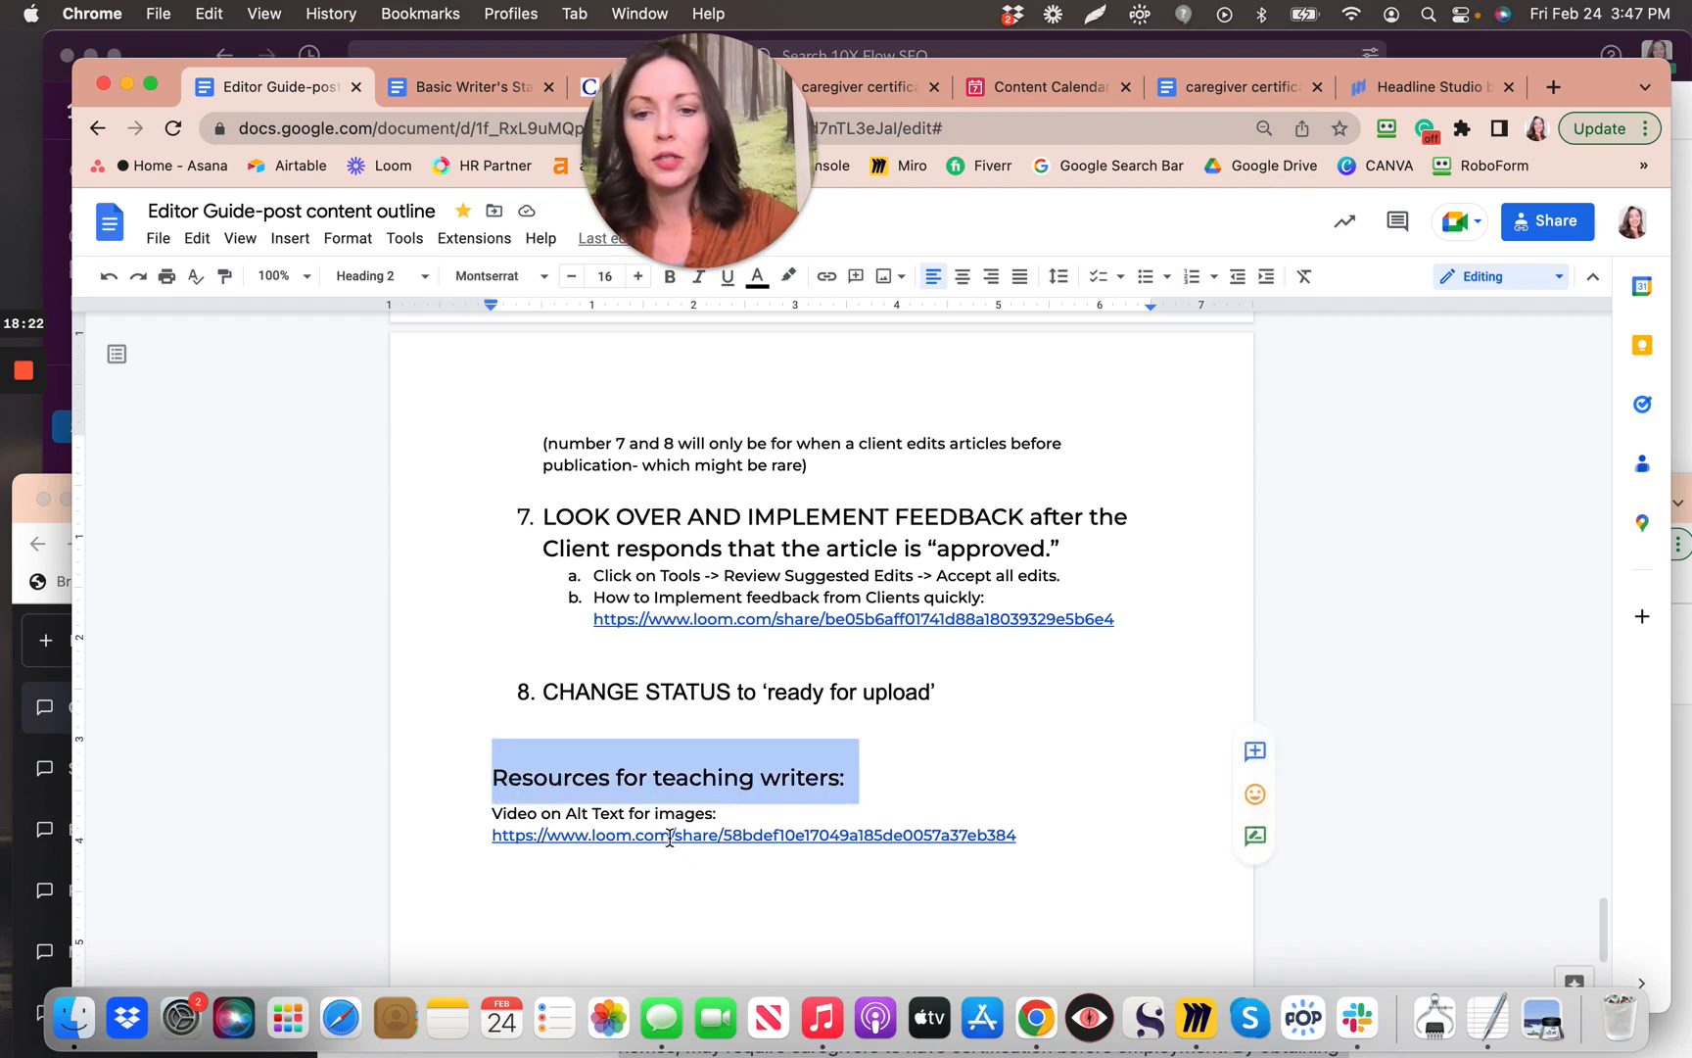
pyautogui.click(879, 752)
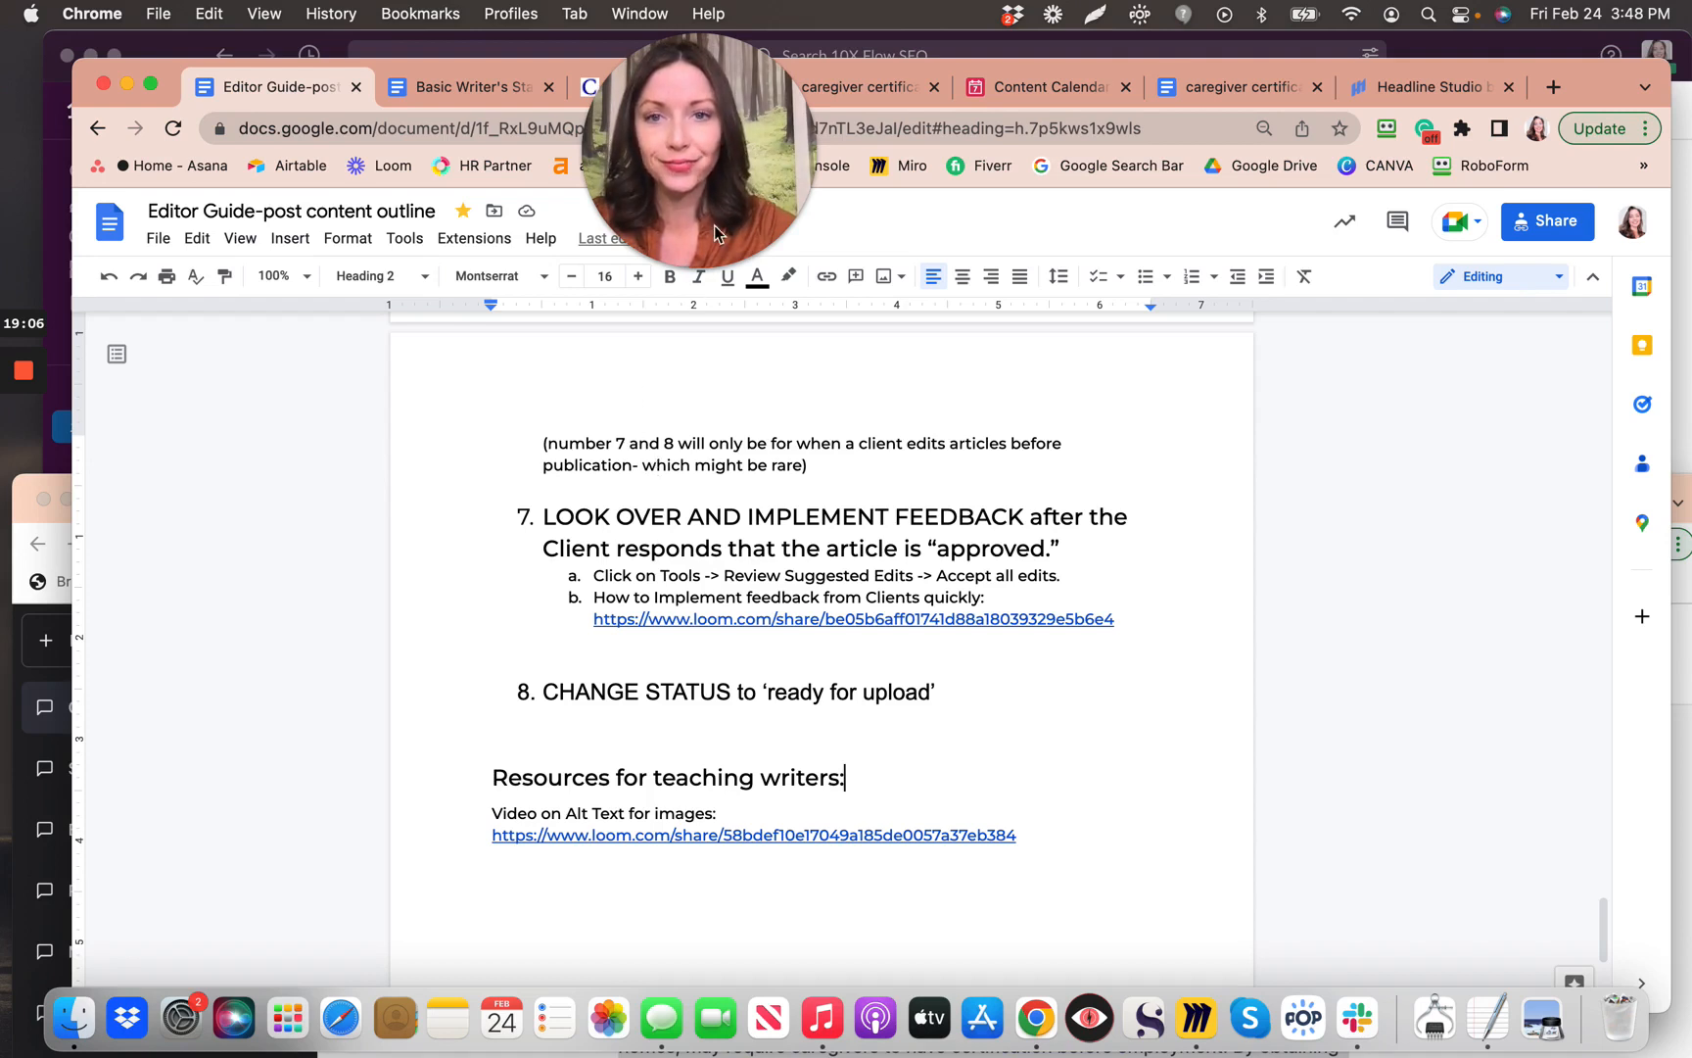
pyautogui.moveTo(714, 228)
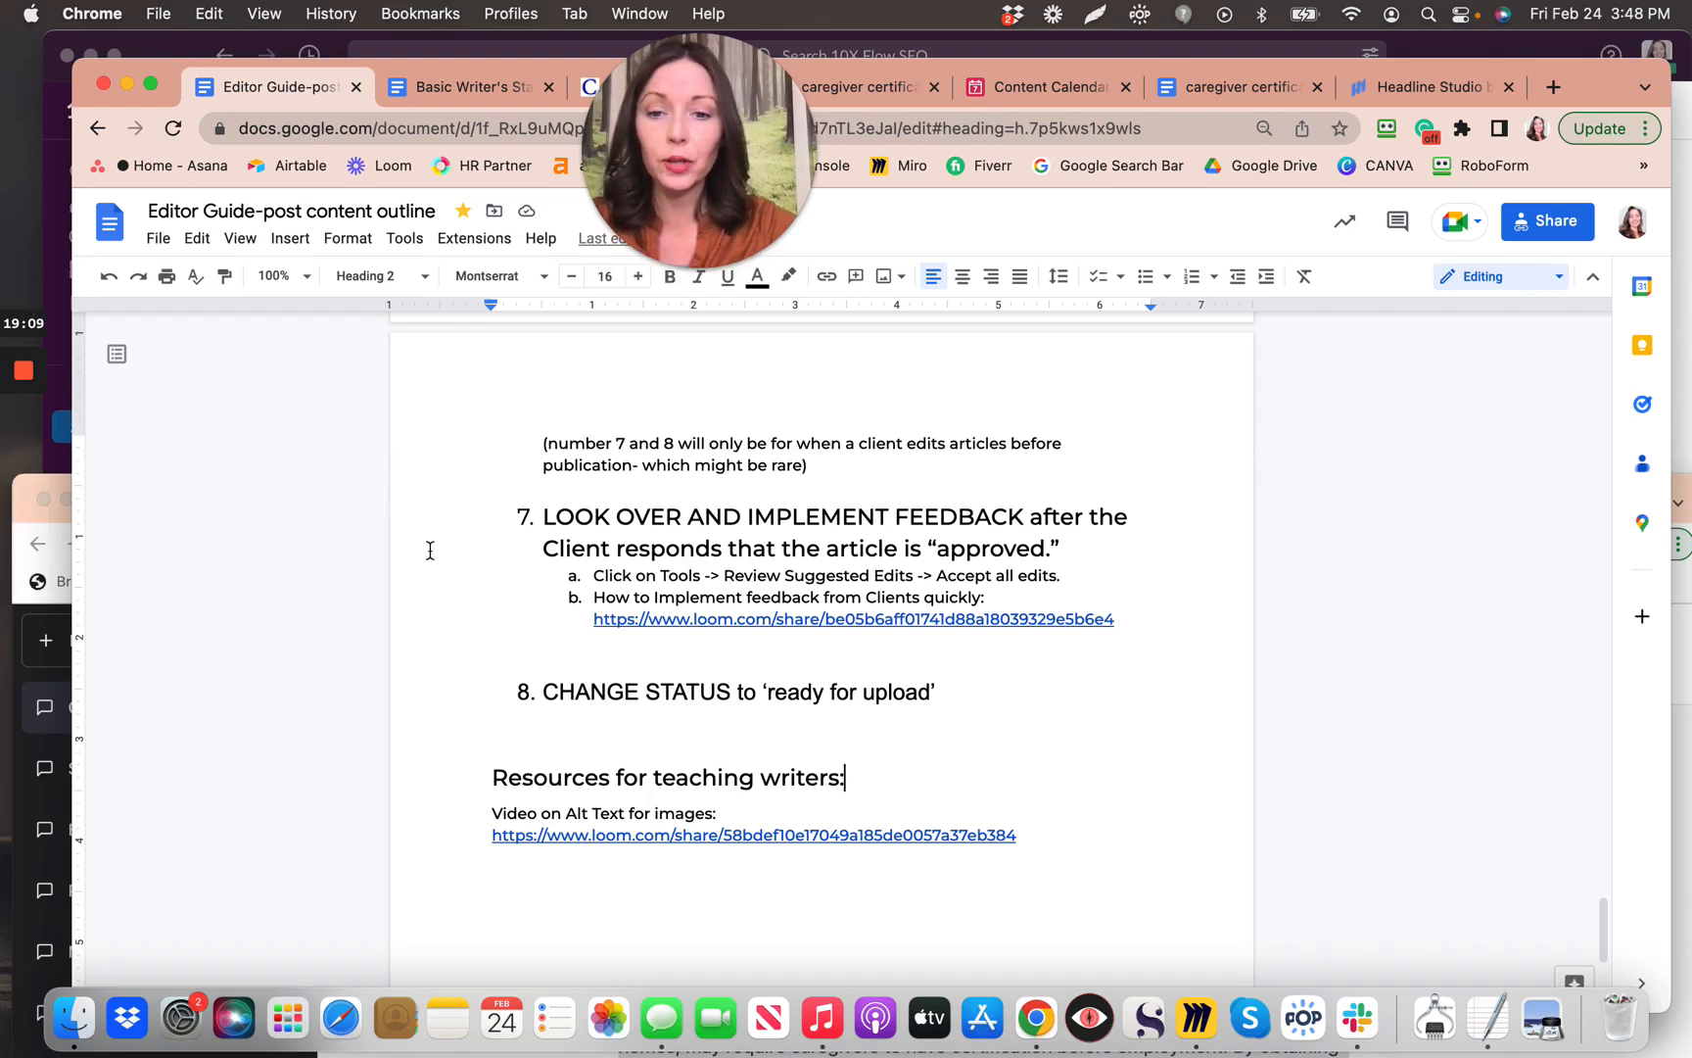
pyautogui.moveTo(37, 382)
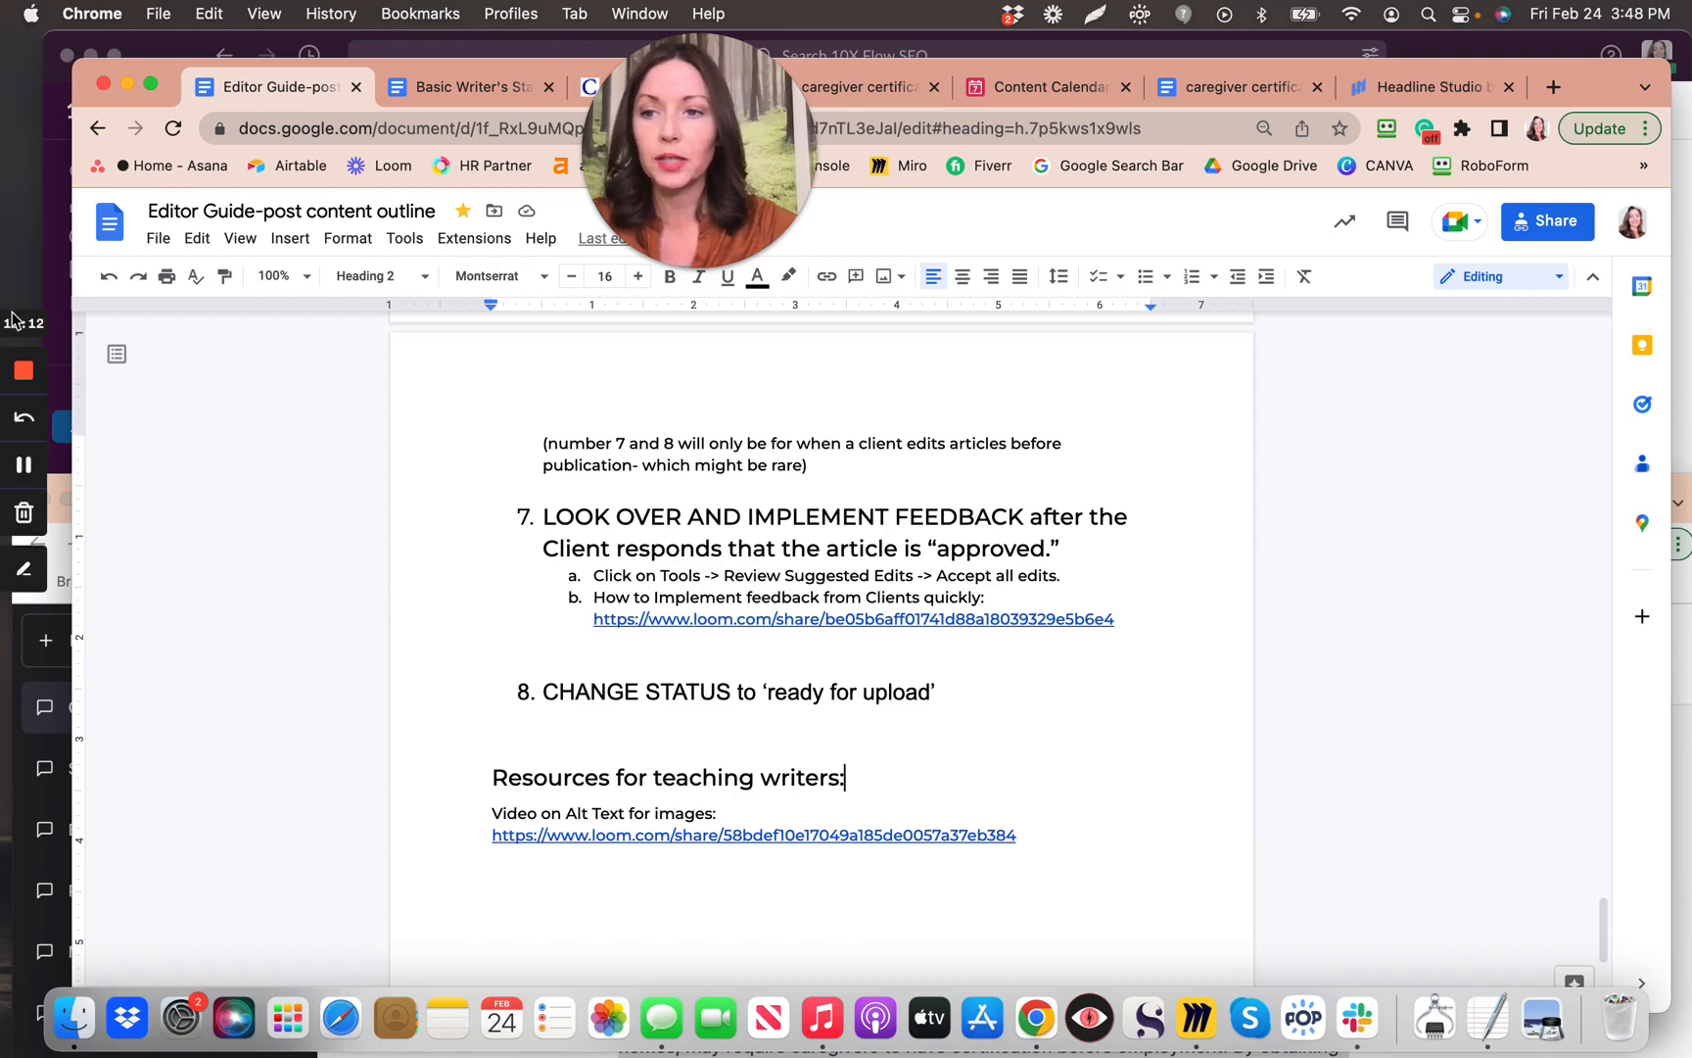